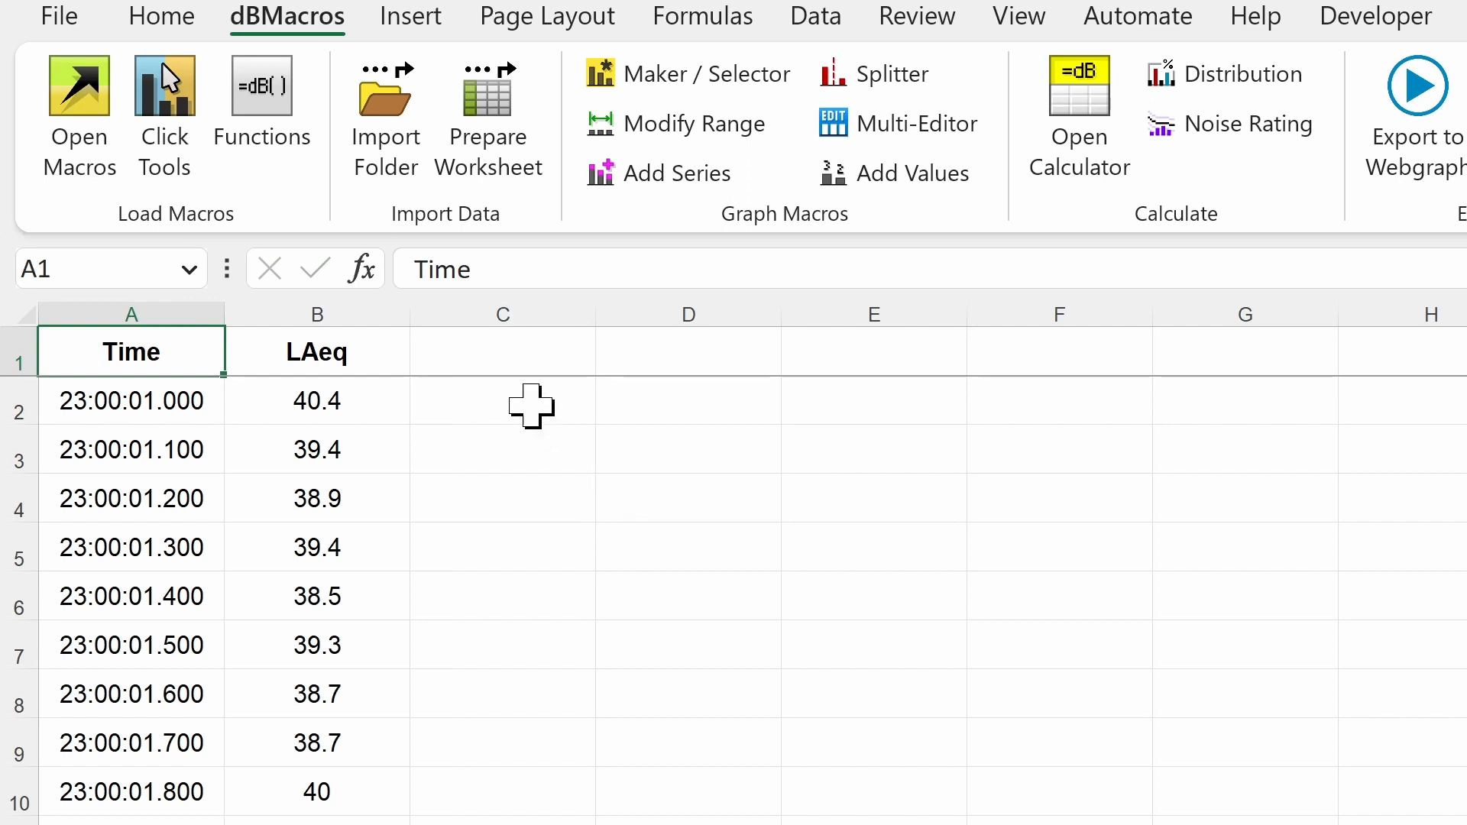
# Enter a dBAverage formula in cell C2 that averages the LAeq values in the range B2:B12
pyautogui.click(532, 405)
pyautogui.write('=dBAverage(')
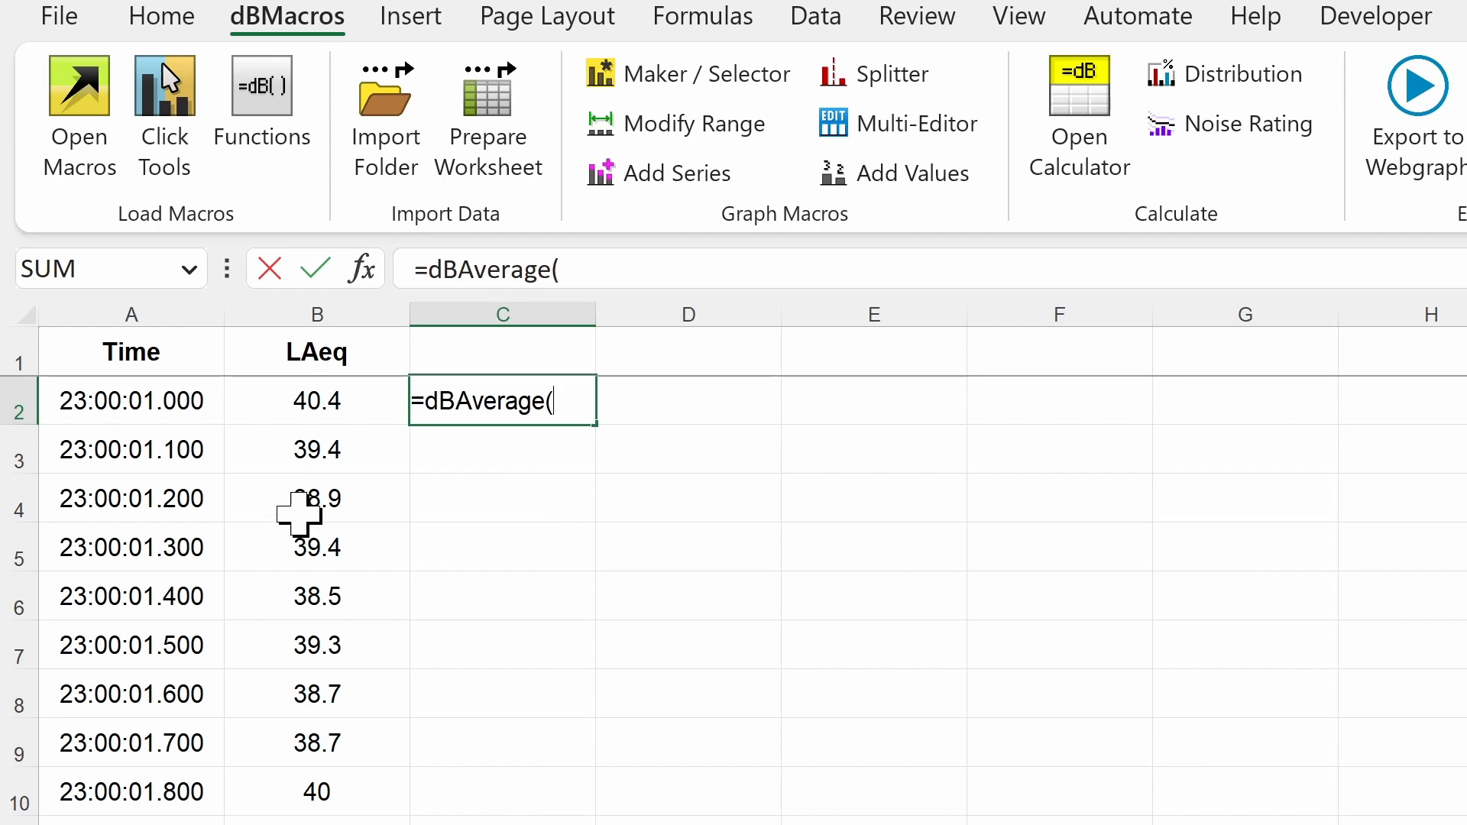
pyautogui.moveTo(302, 393); pyautogui.dragTo(301, 821)
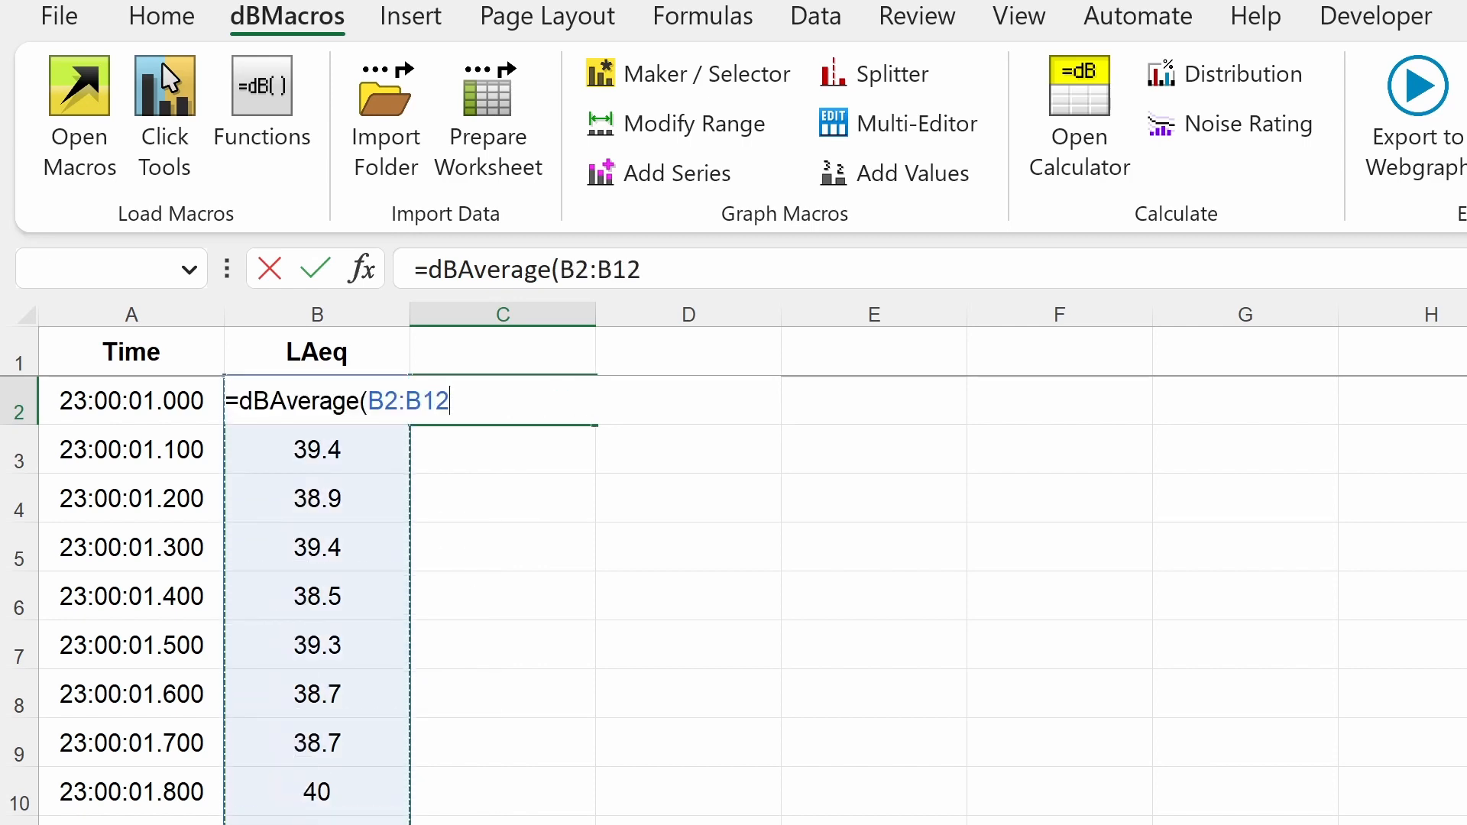
pyautogui.press('Return')
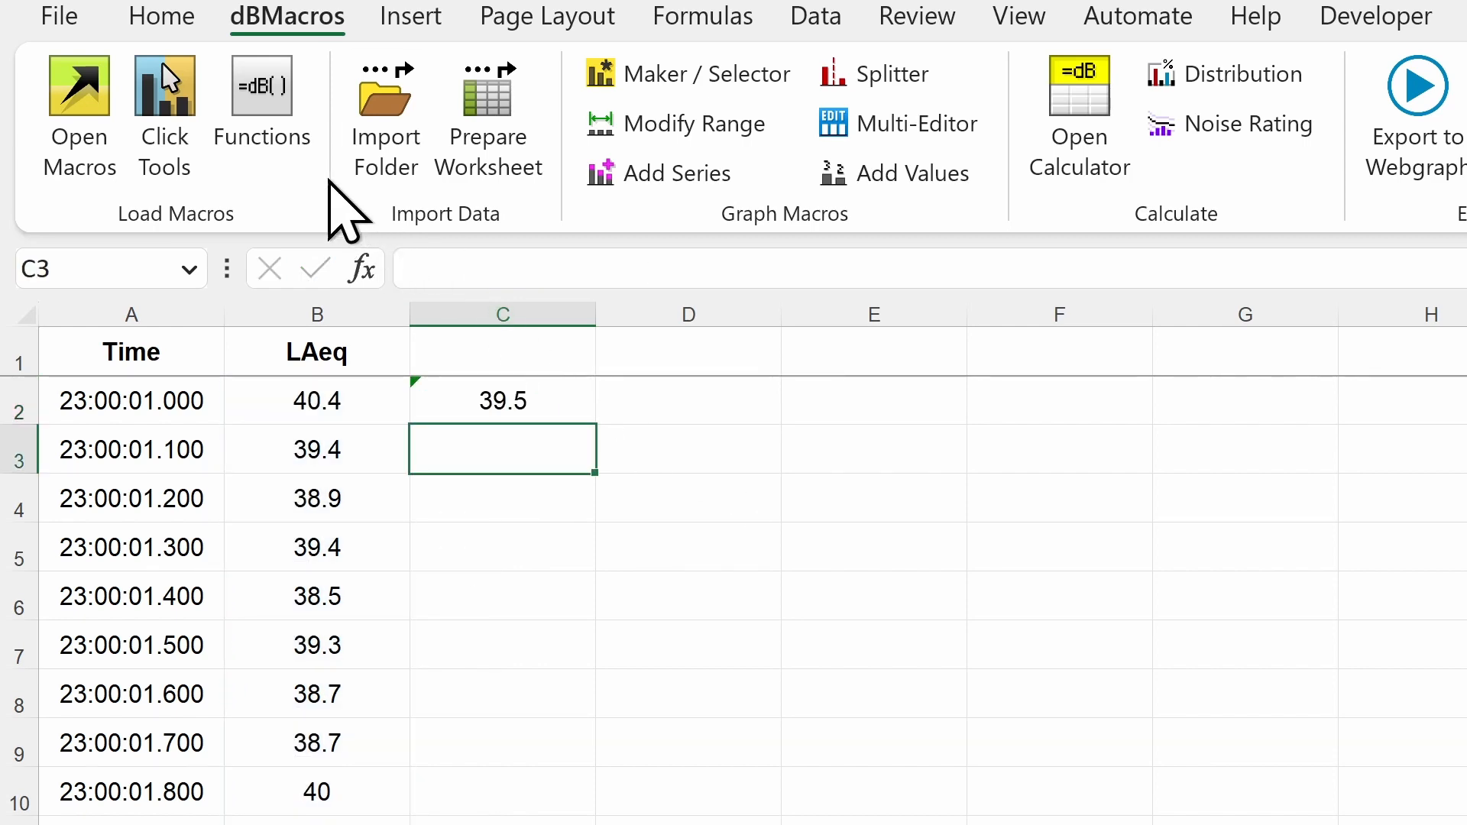
# Load the dBMacros functions and open the add-in's online guide
pyautogui.click(280, 151)
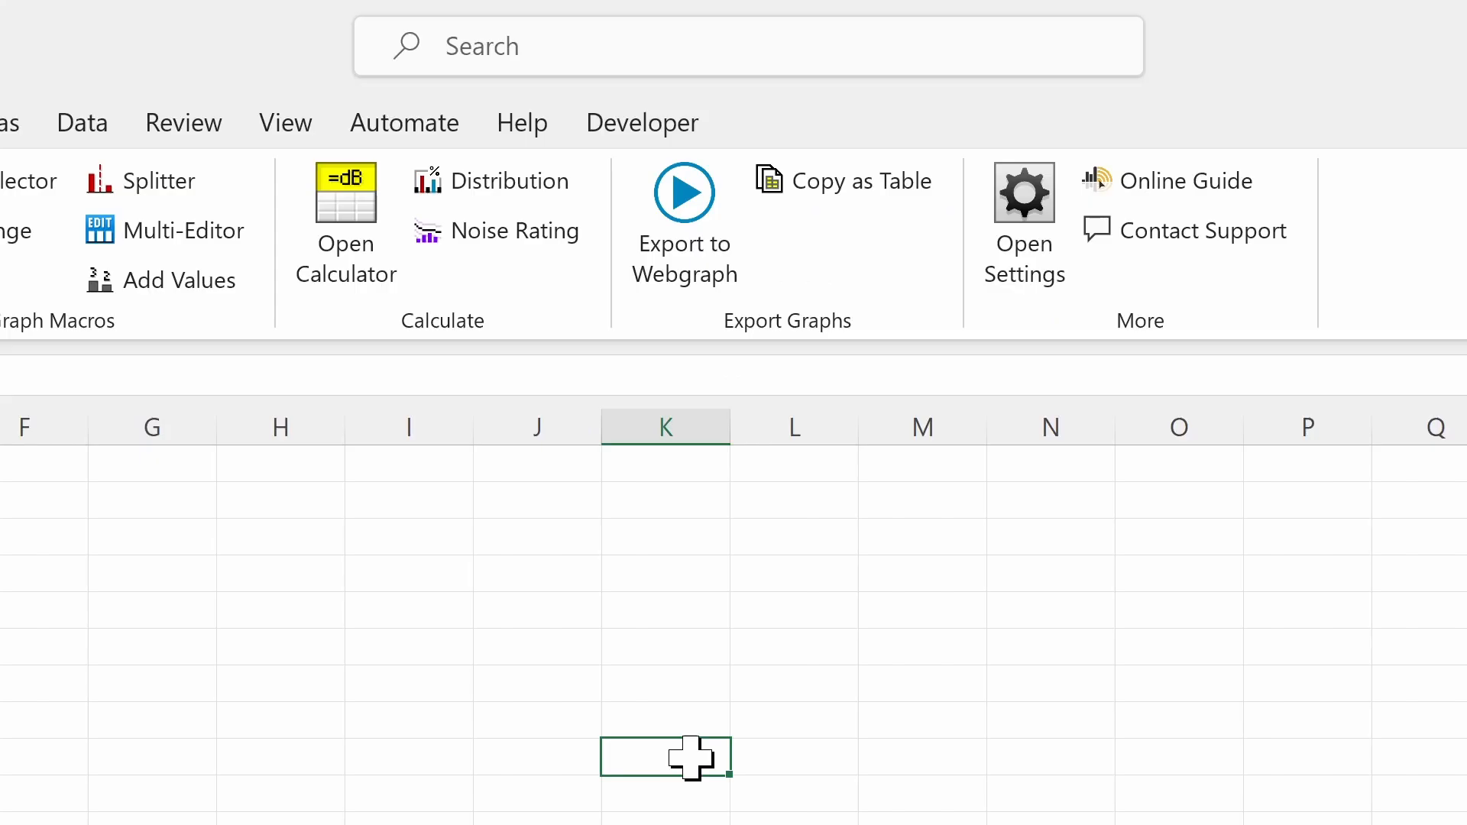
pyautogui.click(1170, 185)
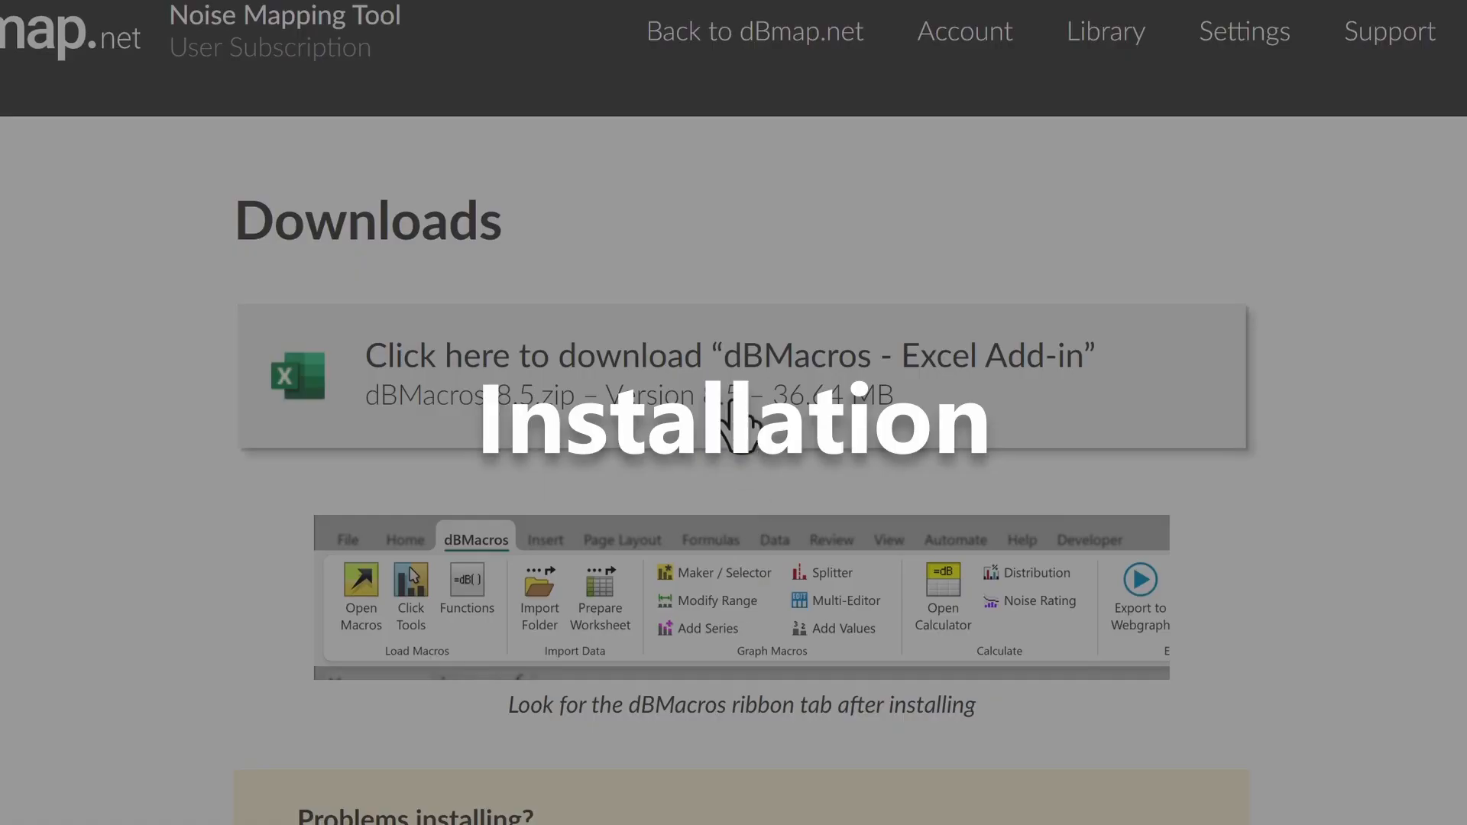
# Download the dBMacros Excel add-in, version 8.5, from the dBmap.net downloads page and close Excel
pyautogui.click(734, 392)
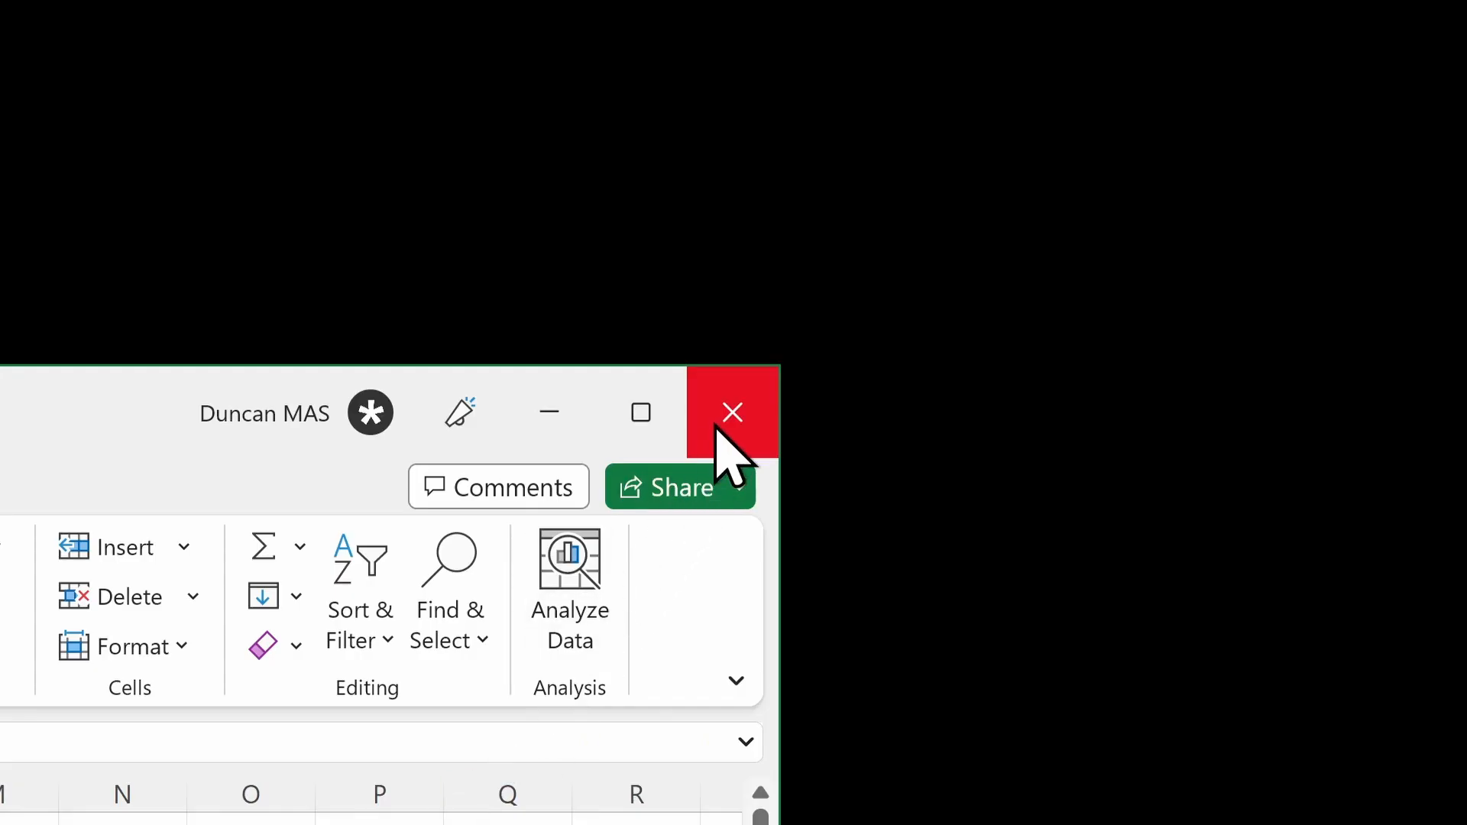
pyautogui.click(722, 424)
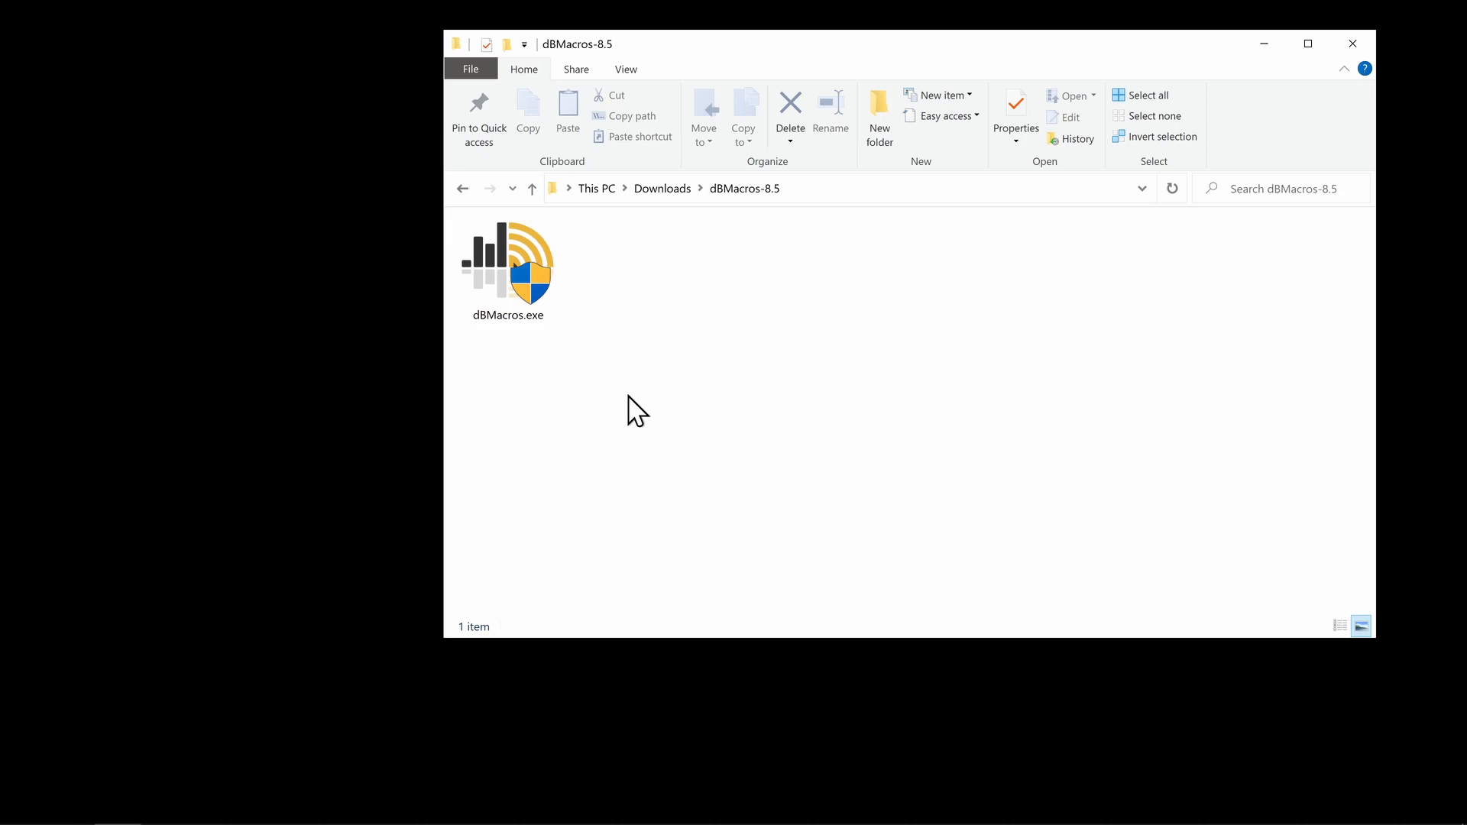
# Run dBMacros.exe from the dBMacros-8.5 download folder and complete the dBMacros 8.5 installation
pyautogui.doubleClick(489, 253)
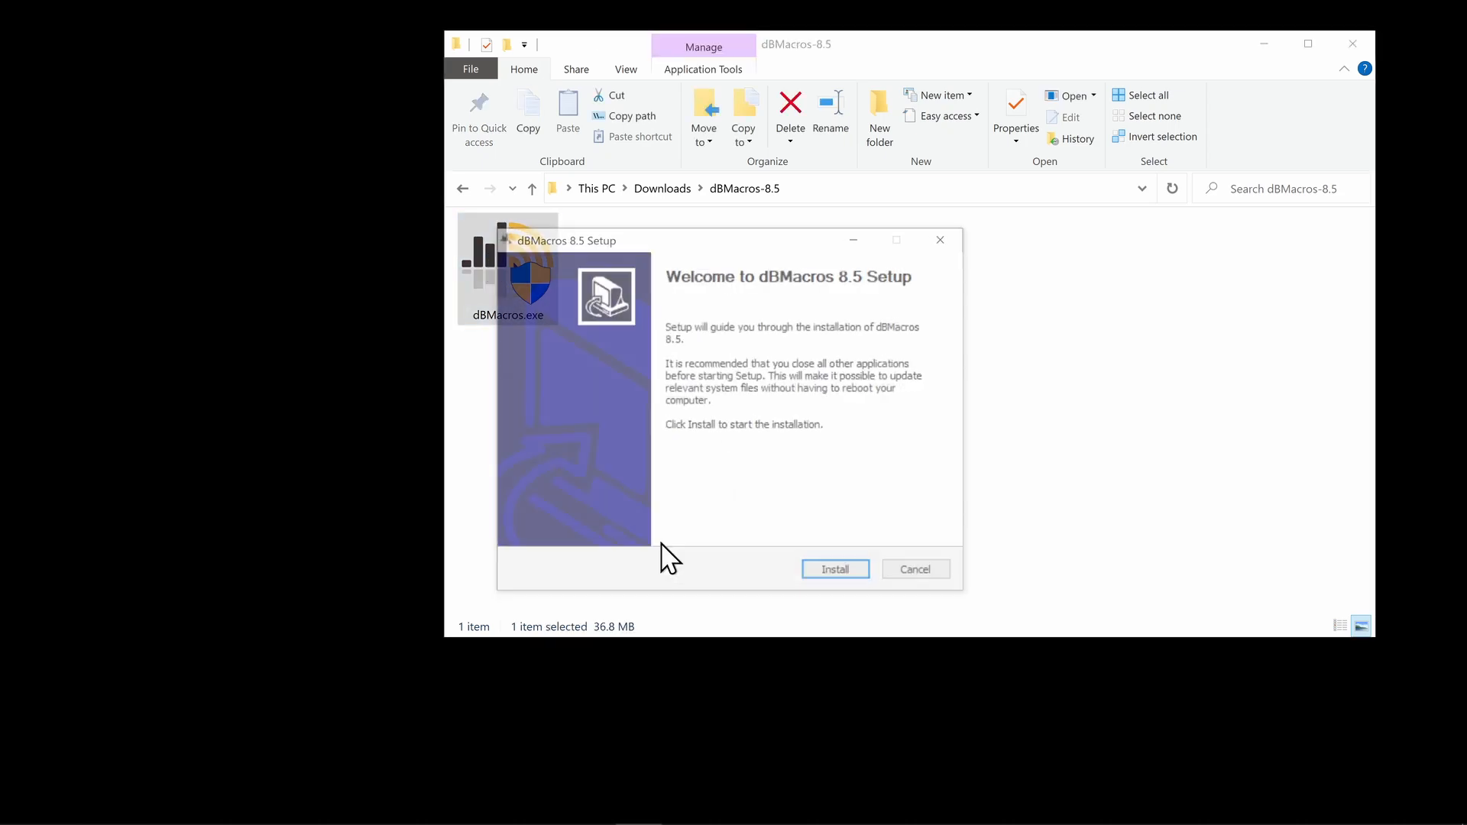
pyautogui.click(819, 578)
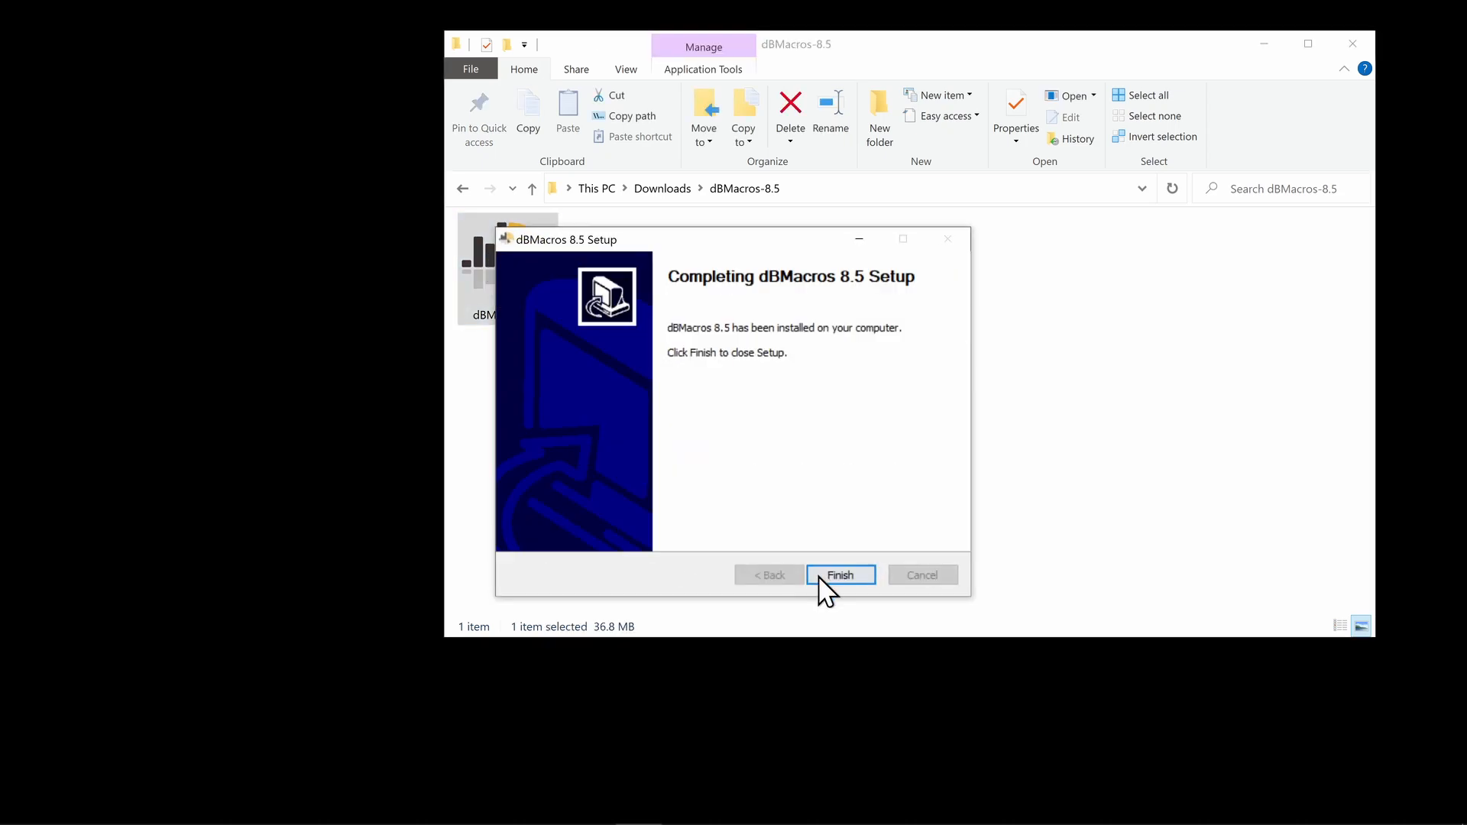
pyautogui.click(823, 580)
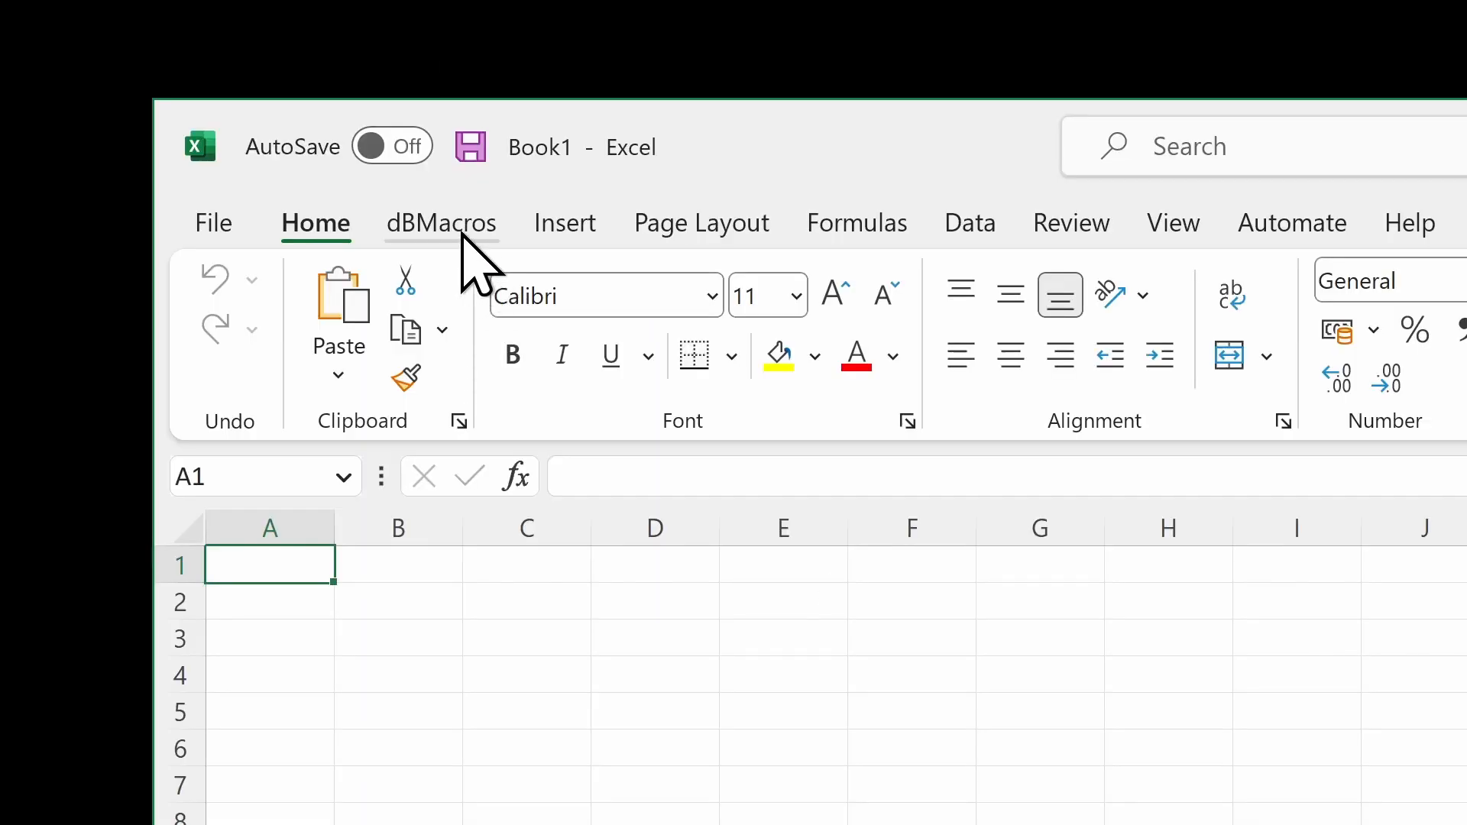
# Display the dBMacros commands in Excel and begin a dBAverage formula in cell C2
pyautogui.click(463, 235)
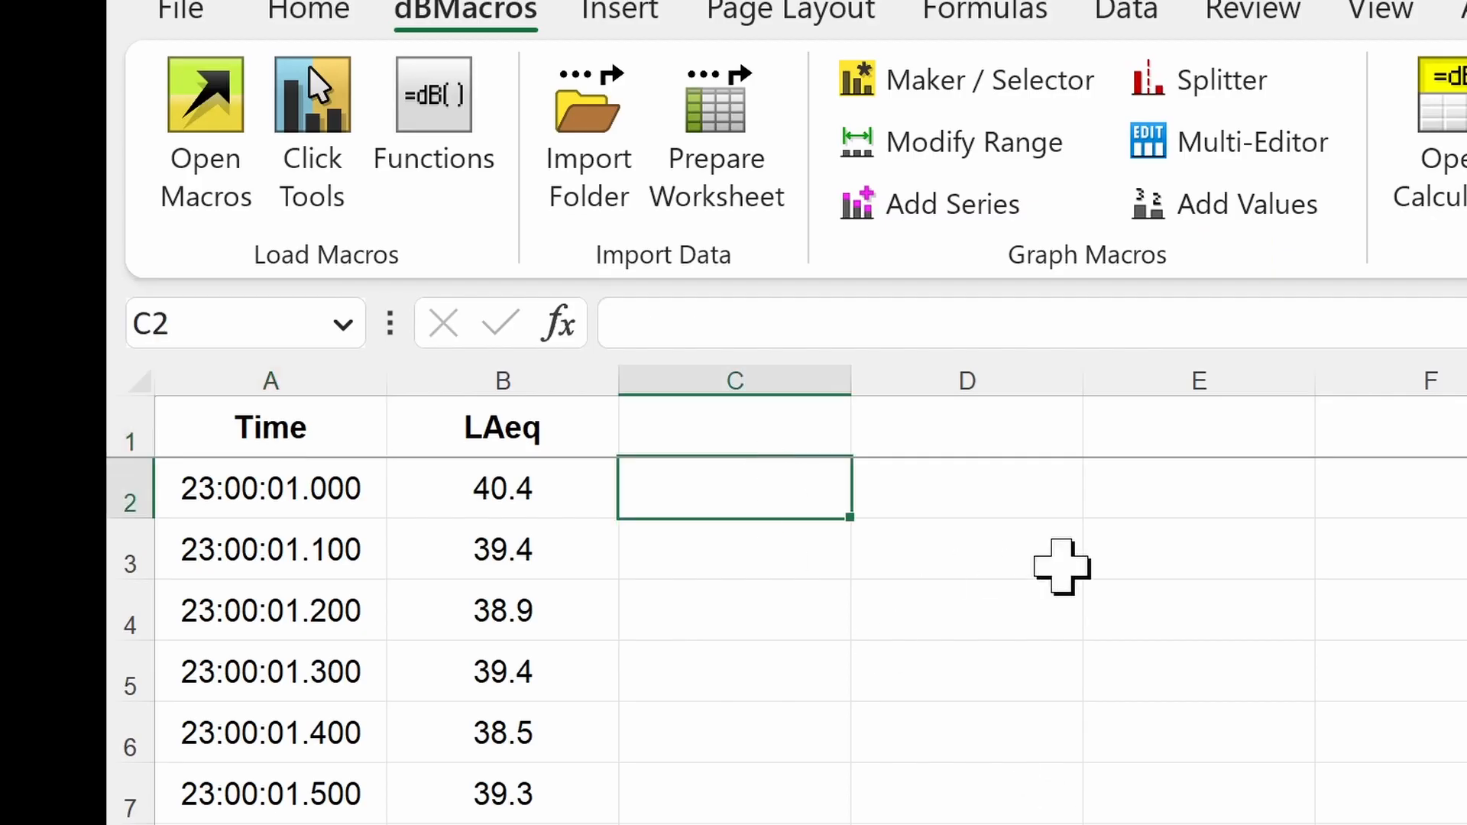
pyautogui.write('=dBAverage(')
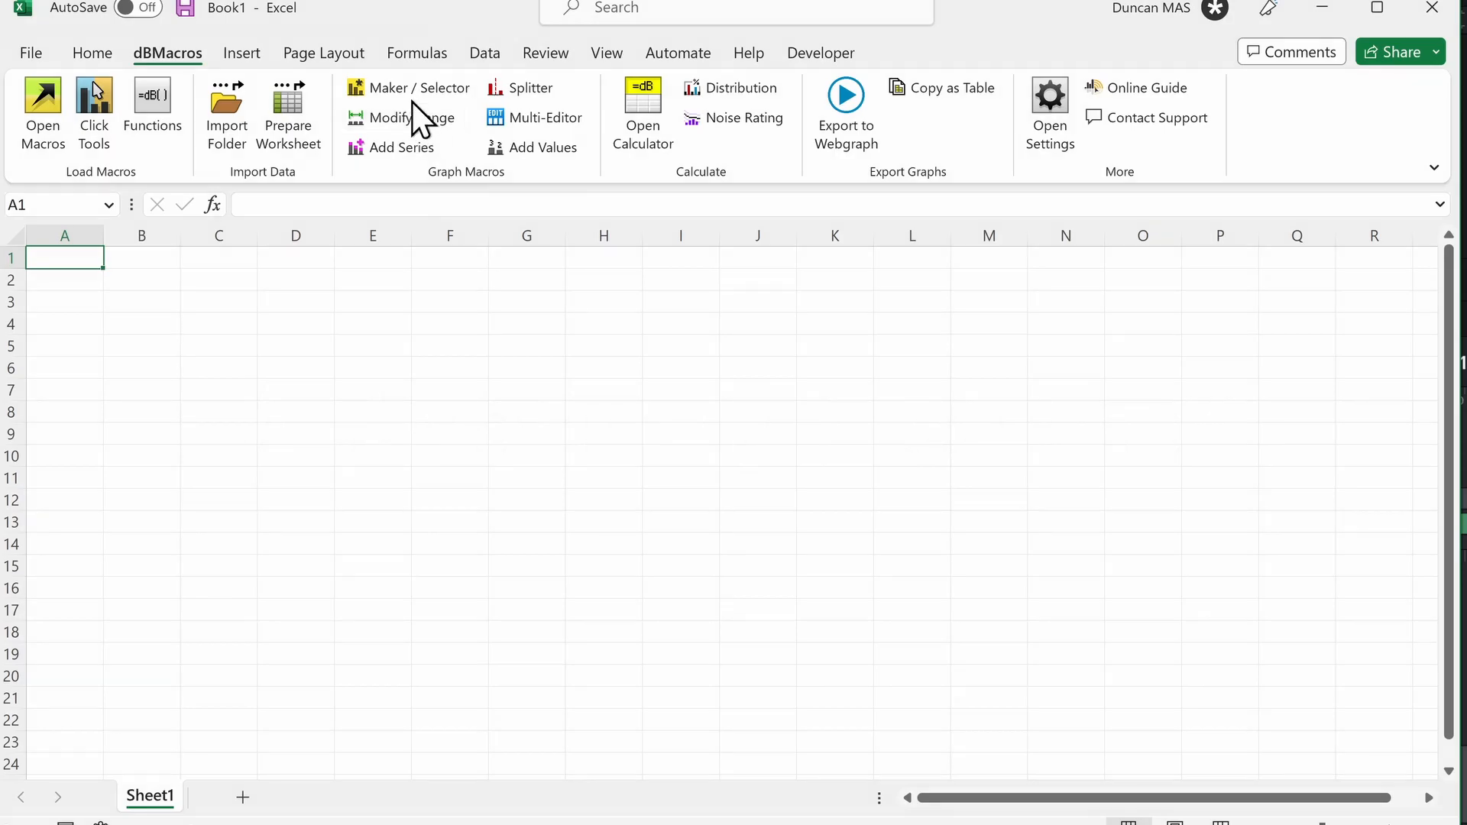
# Run the Maker / Selector macro and activate the free trial without entering a licence key
pyautogui.click(415, 93)
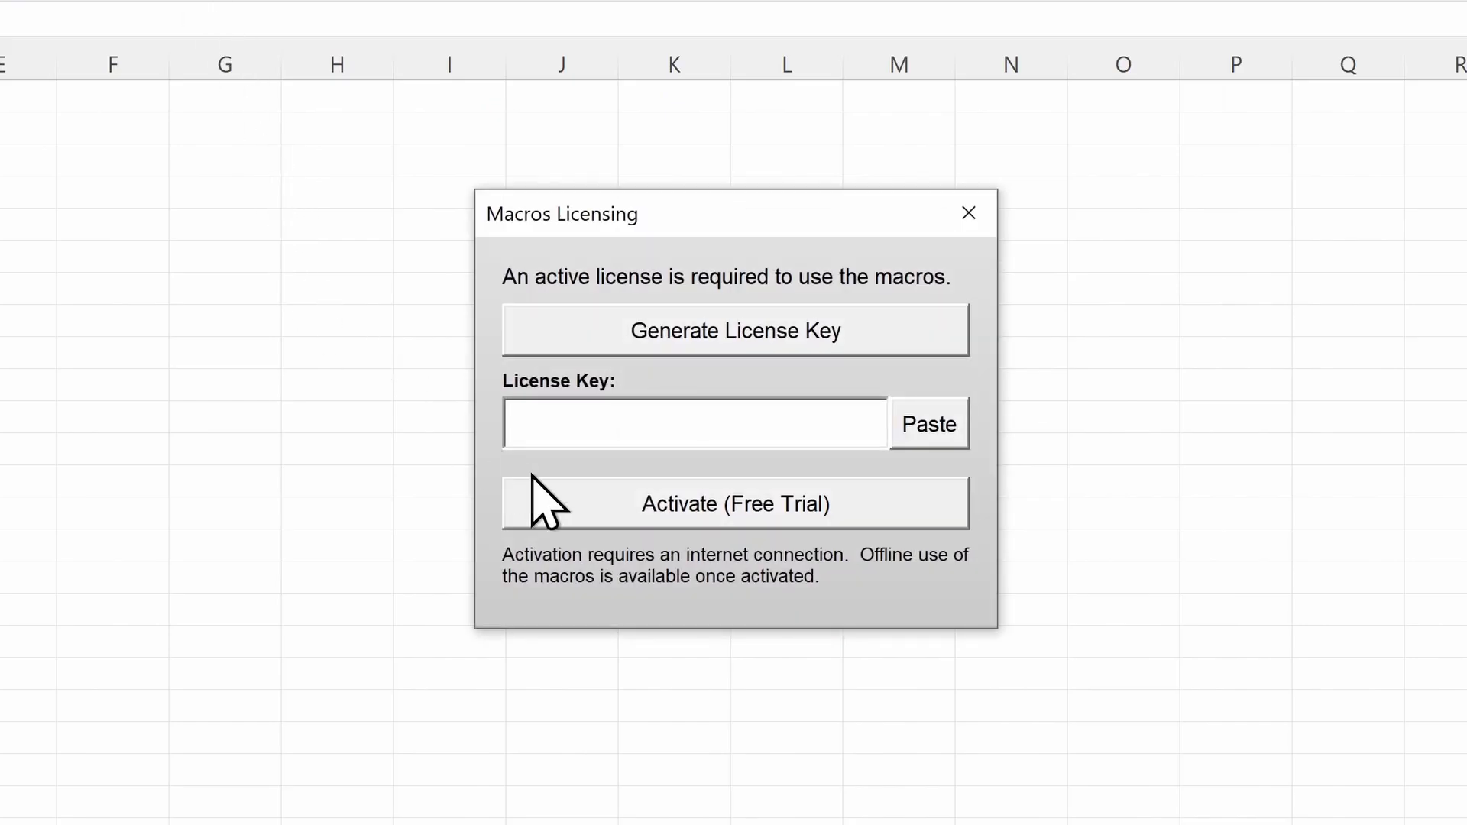
pyautogui.click(767, 514)
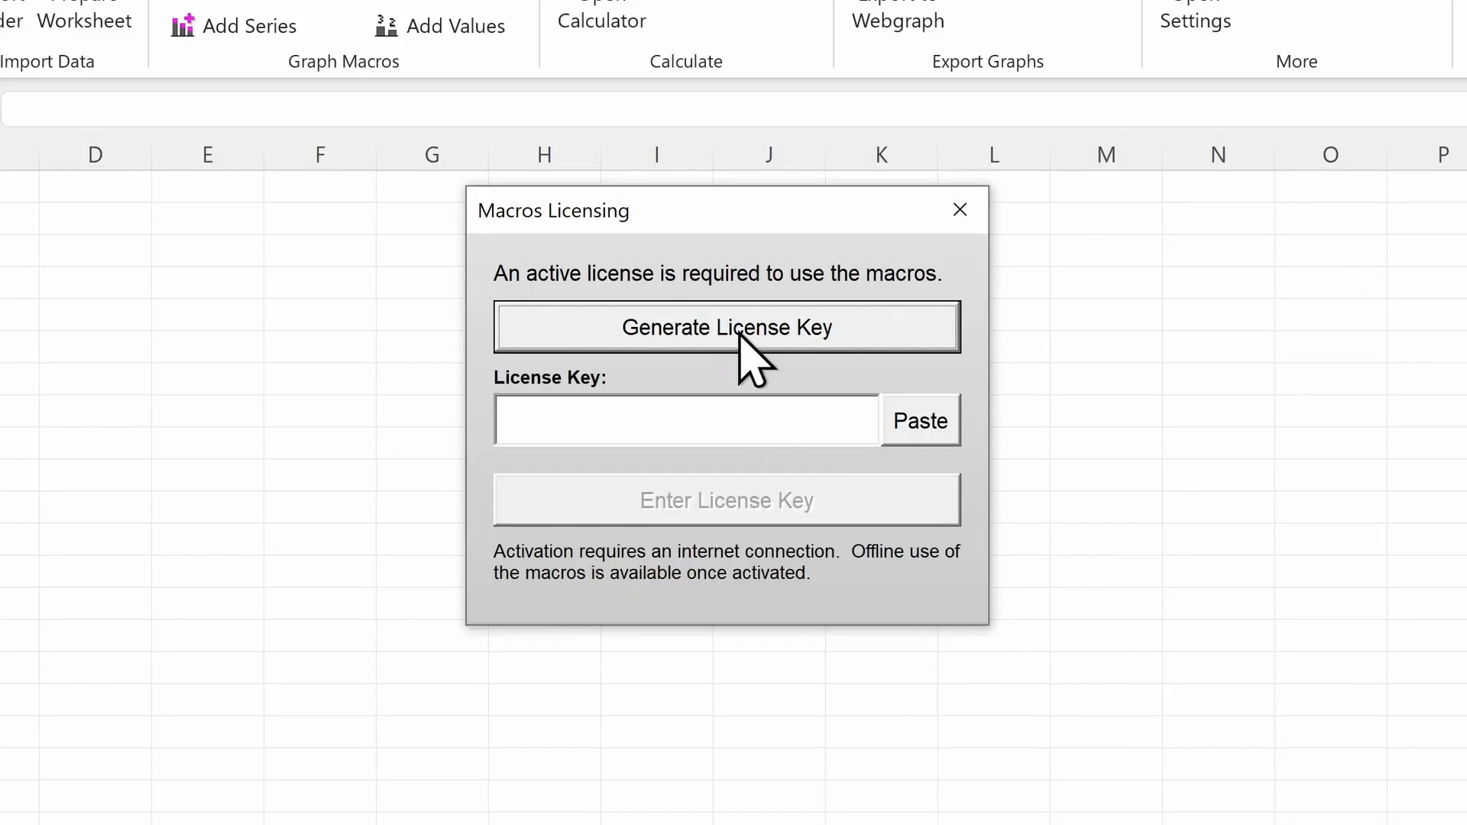
# Generate a licence key on the website, copy it into the License Key field and activate the macros
pyautogui.click(748, 362)
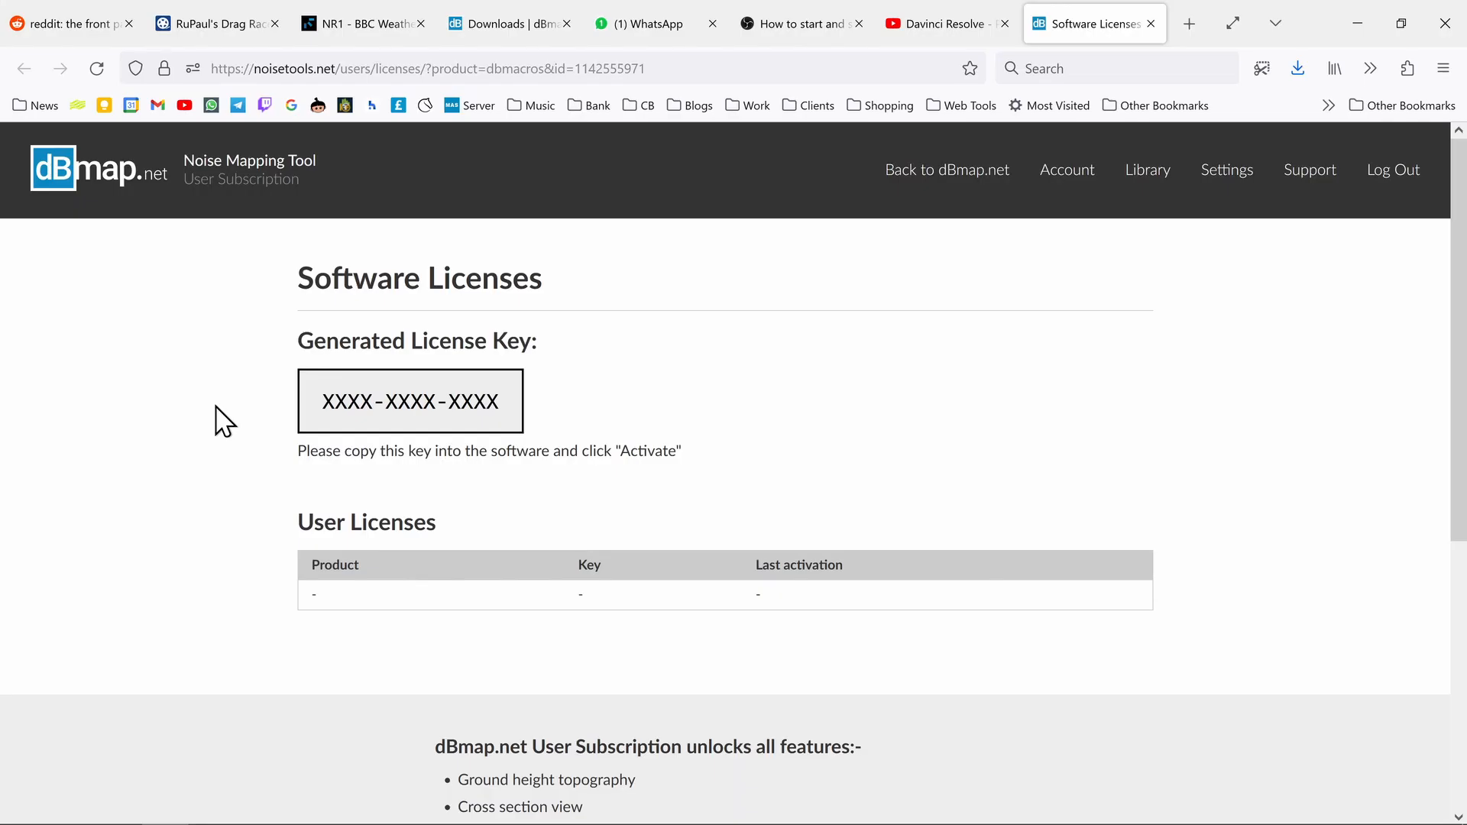
pyautogui.tripleClick(318, 402)
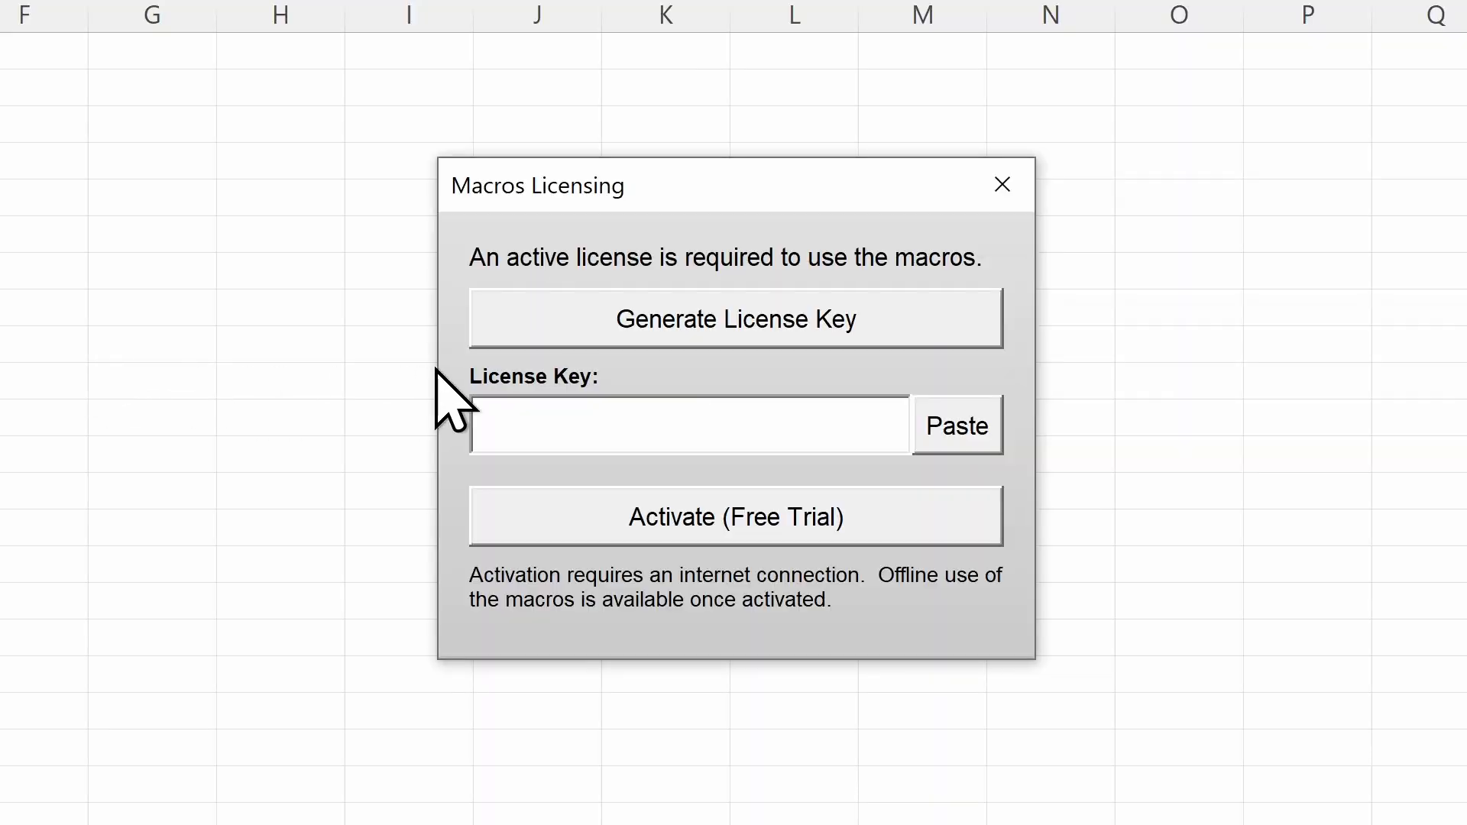
pyautogui.click(950, 429)
pyautogui.click(850, 514)
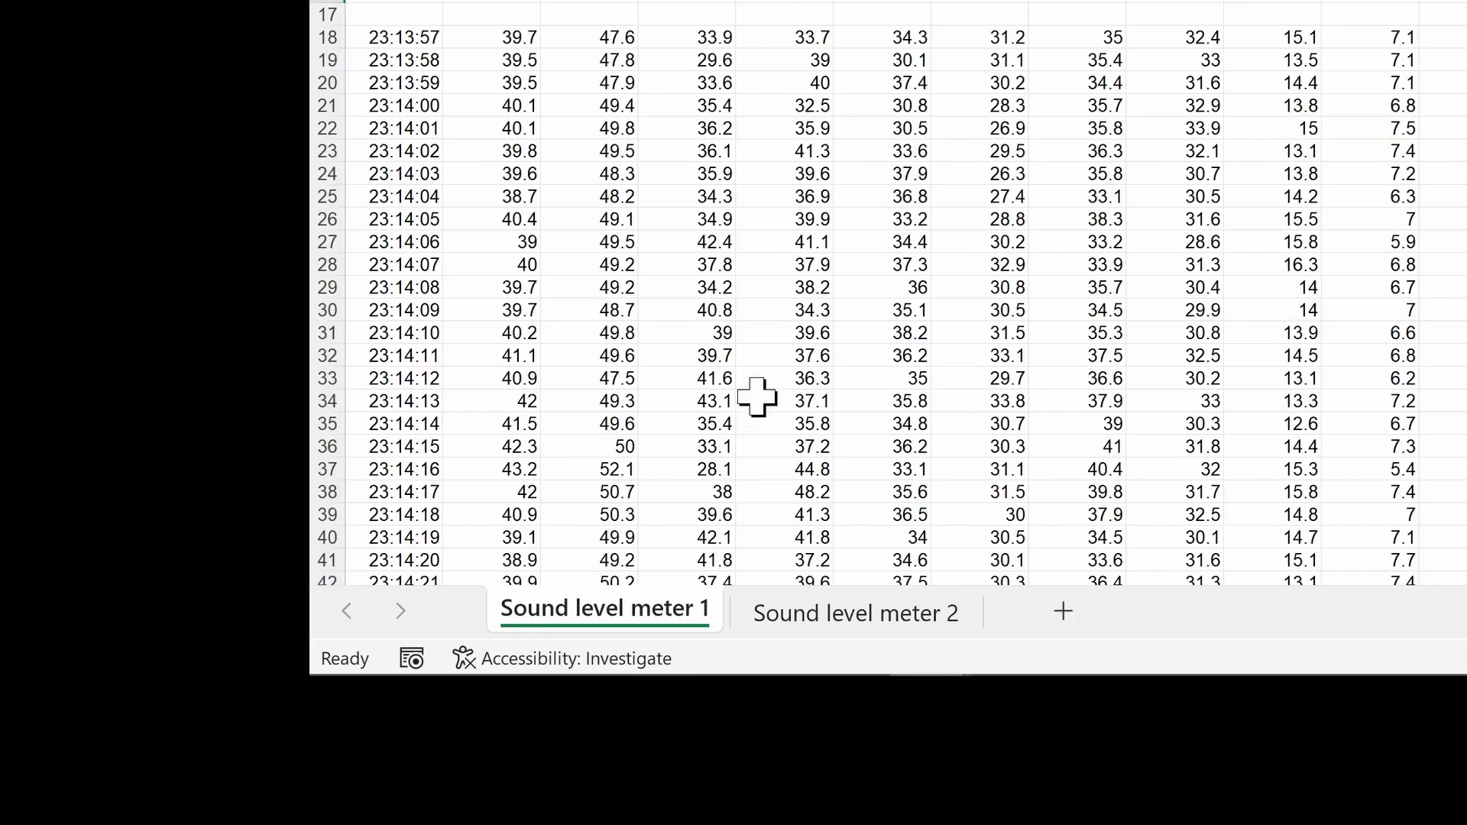
# Switch to the Sound level meter 2 sheet and examine the layout of the Time, LAeq and LCeq columns and headers
pyautogui.click(812, 619)
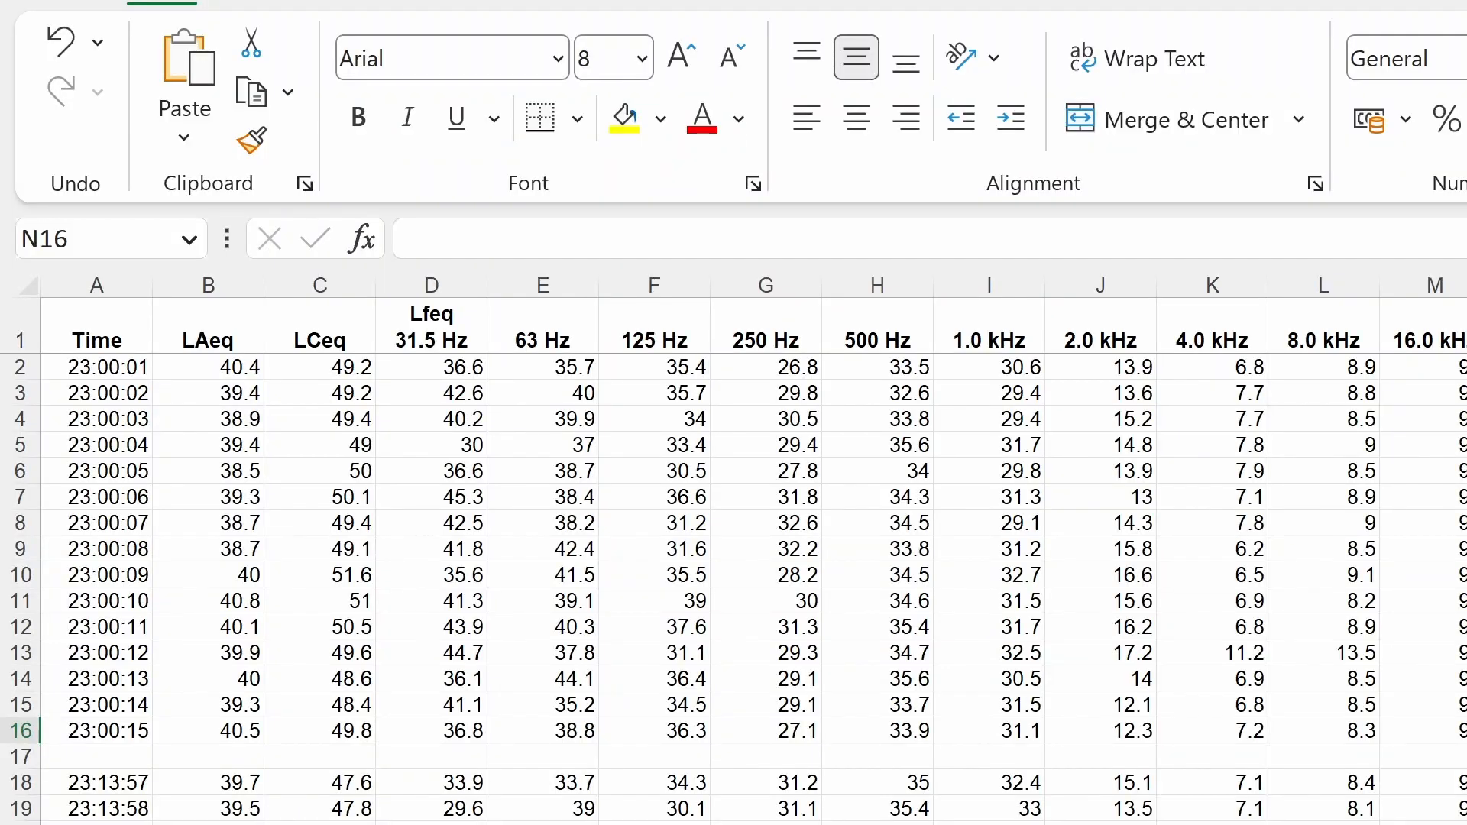
pyautogui.moveTo(80, 374); pyautogui.dragTo(95, 434)
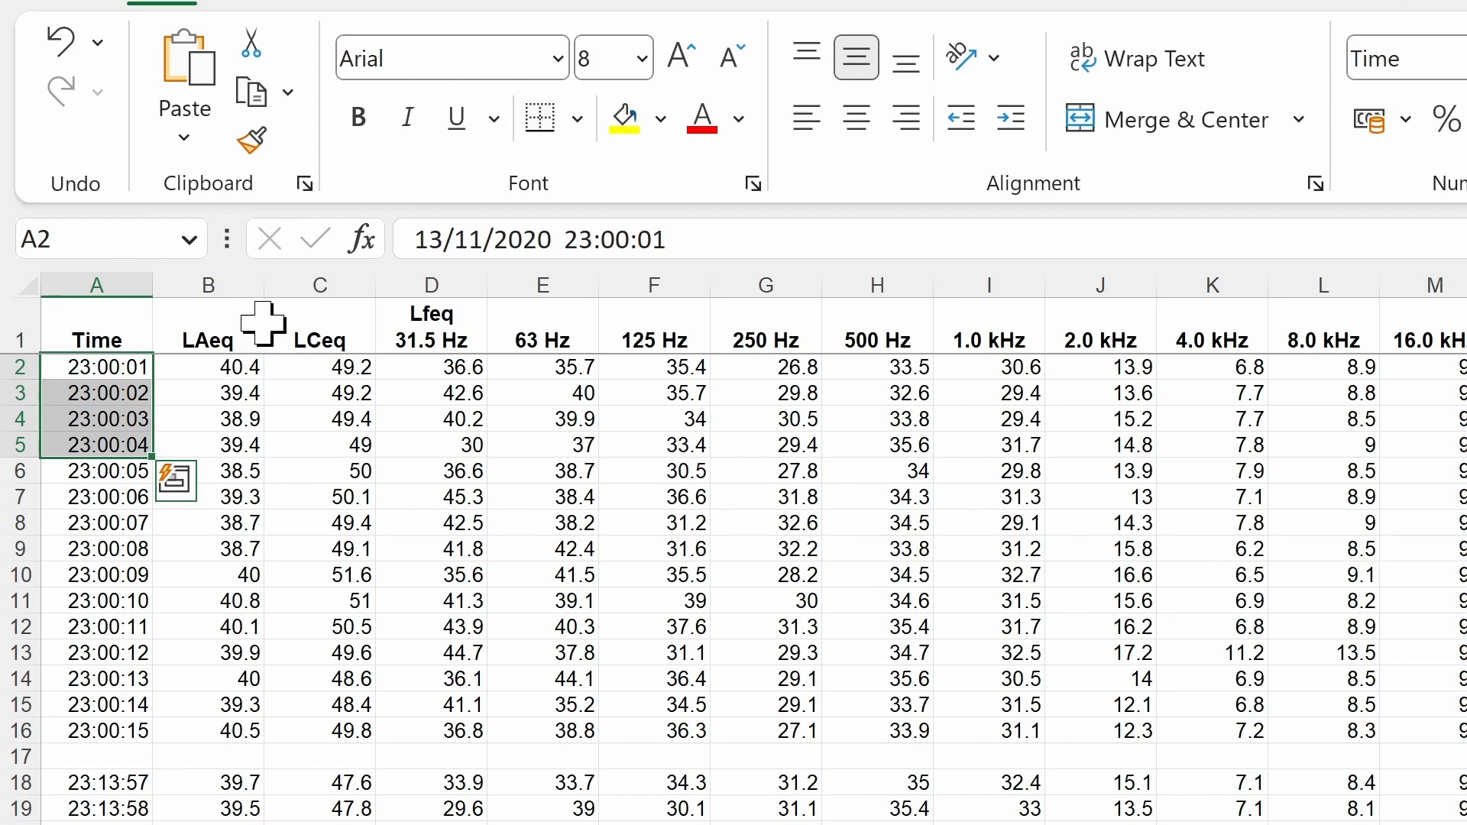
pyautogui.click(233, 284)
pyautogui.click(321, 270)
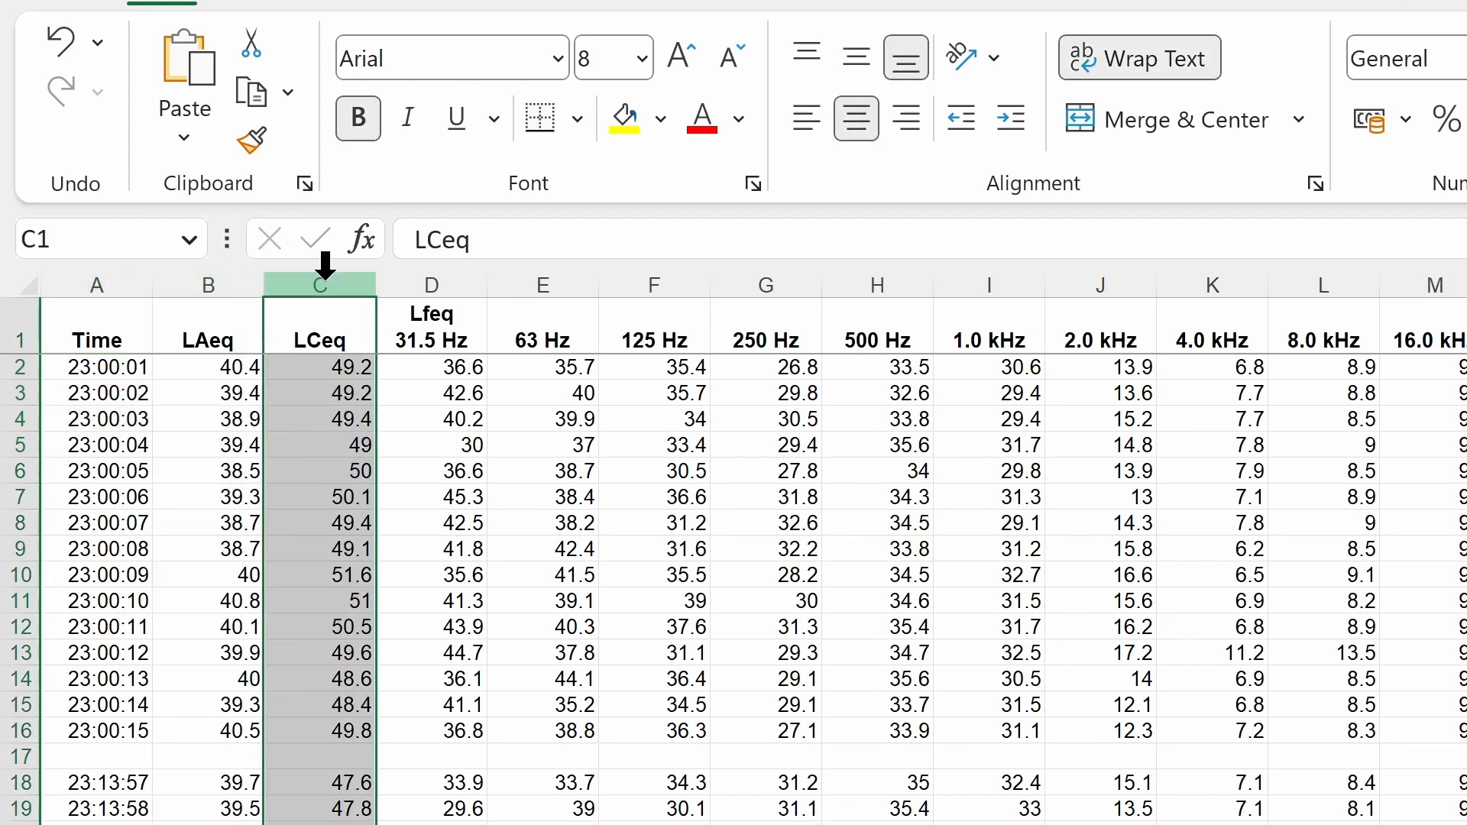
pyautogui.click(204, 327)
pyautogui.click(293, 331)
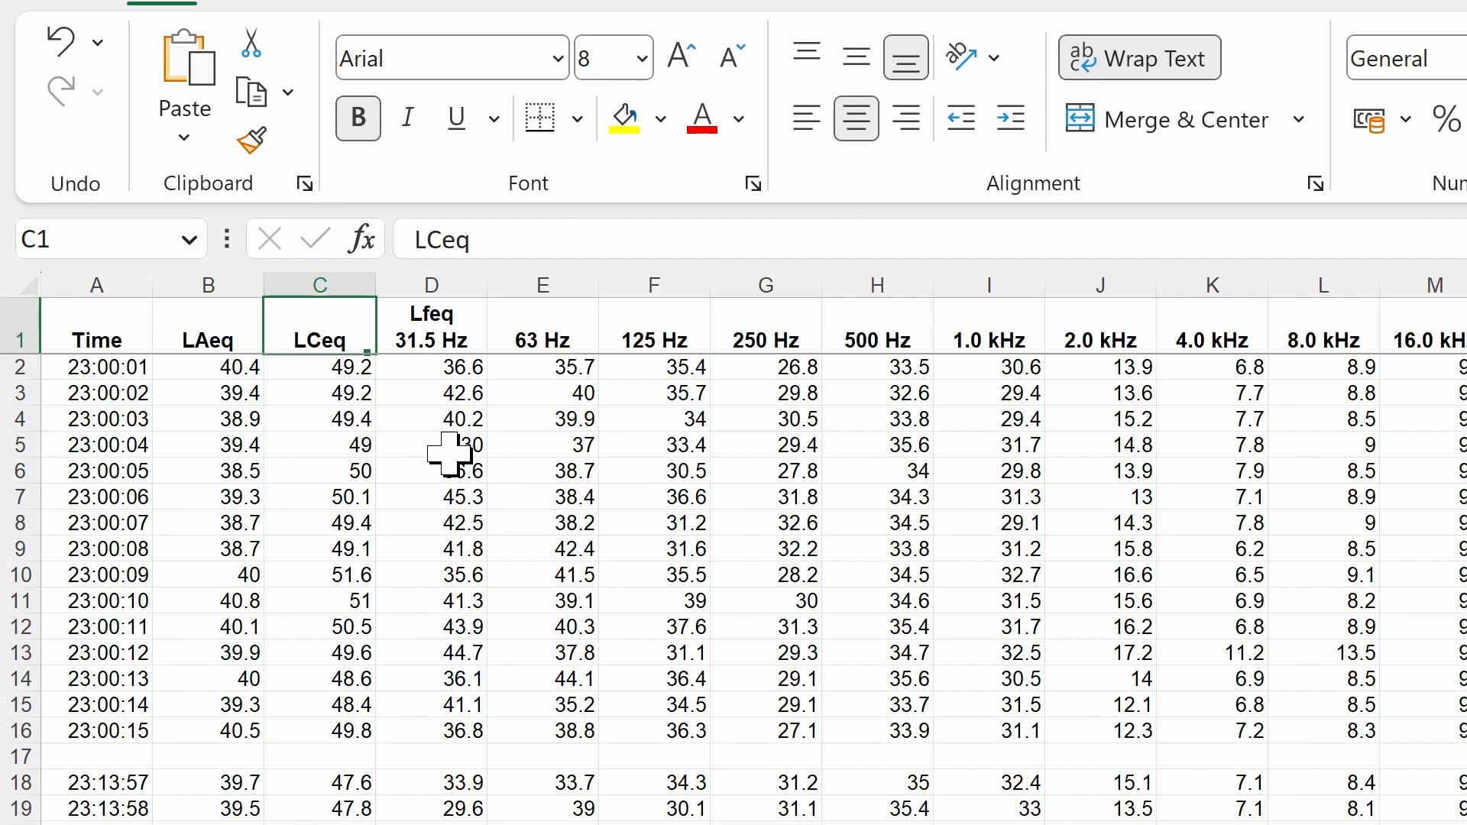
pyautogui.click(103, 273)
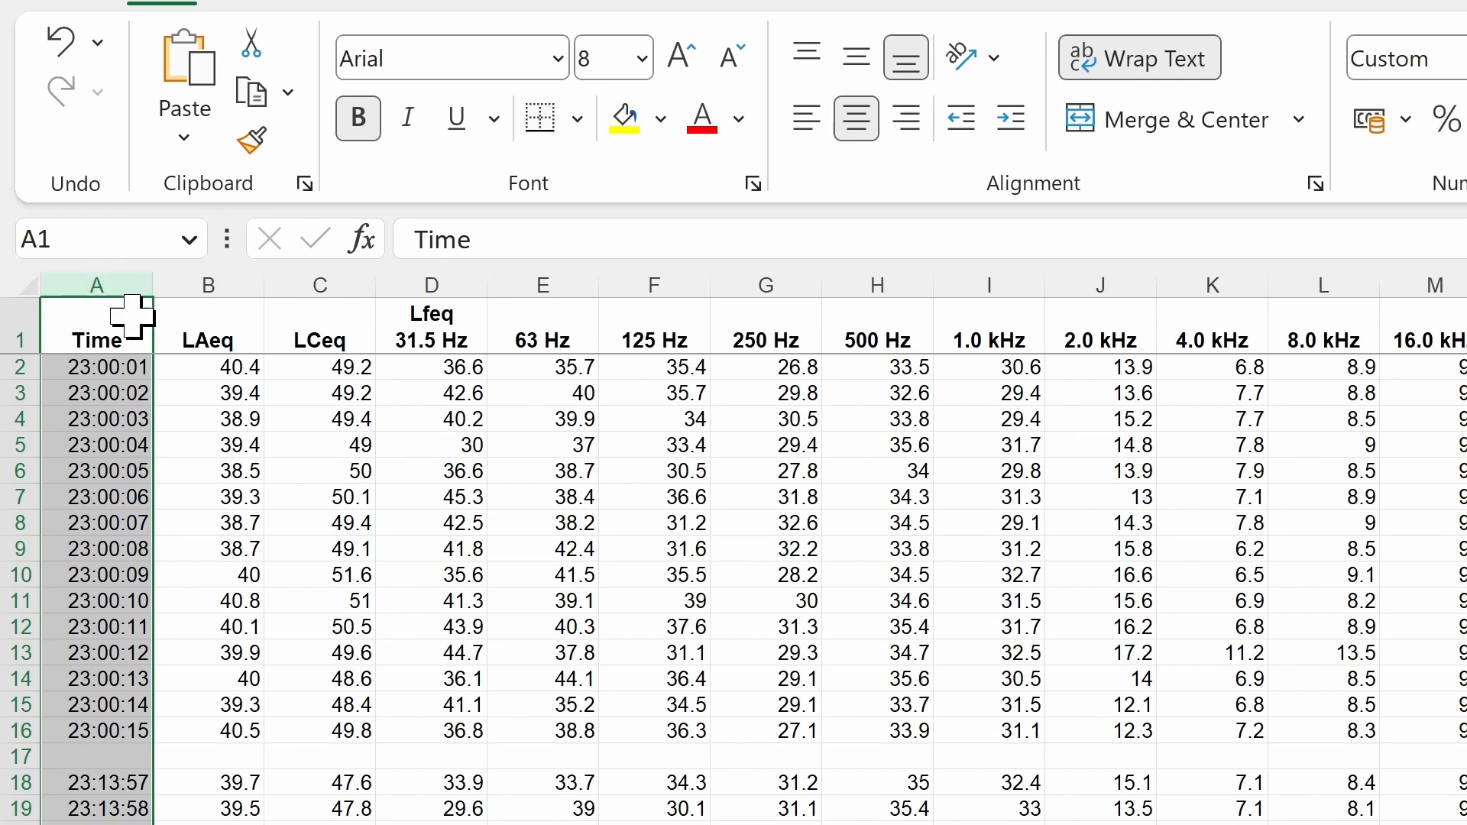
# Inspect the Lfeq 31.5 Hz header in cell D1 and highlight its Hz unit text
pyautogui.click(425, 324)
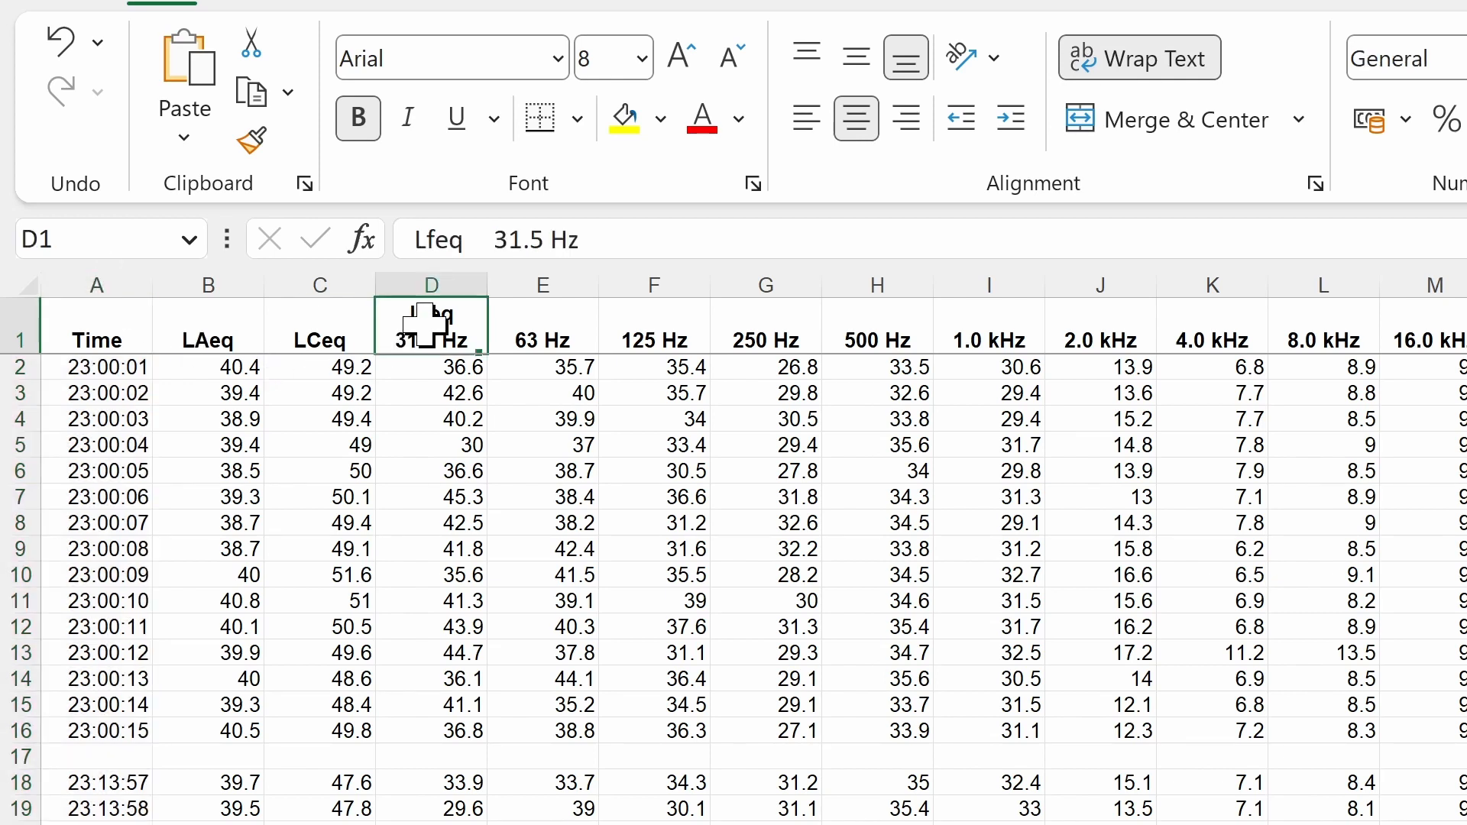
pyautogui.click(547, 241)
pyautogui.moveTo(548, 241); pyautogui.dragTo(606, 237)
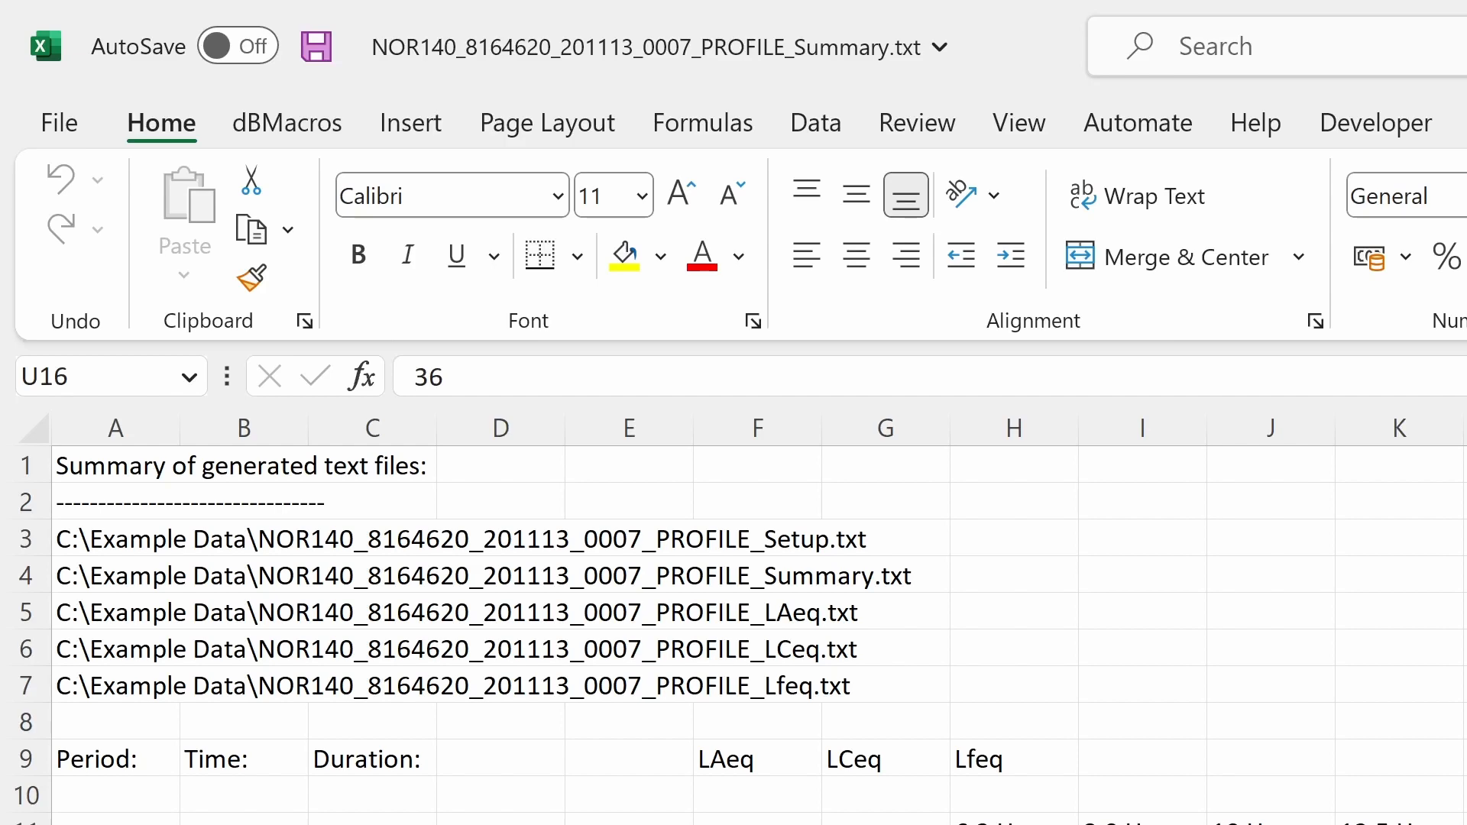
# Start preparing the PROFILE_Summary worksheet for dBMacros using the Raw data (unspecified source) format
pyautogui.click(249, 121)
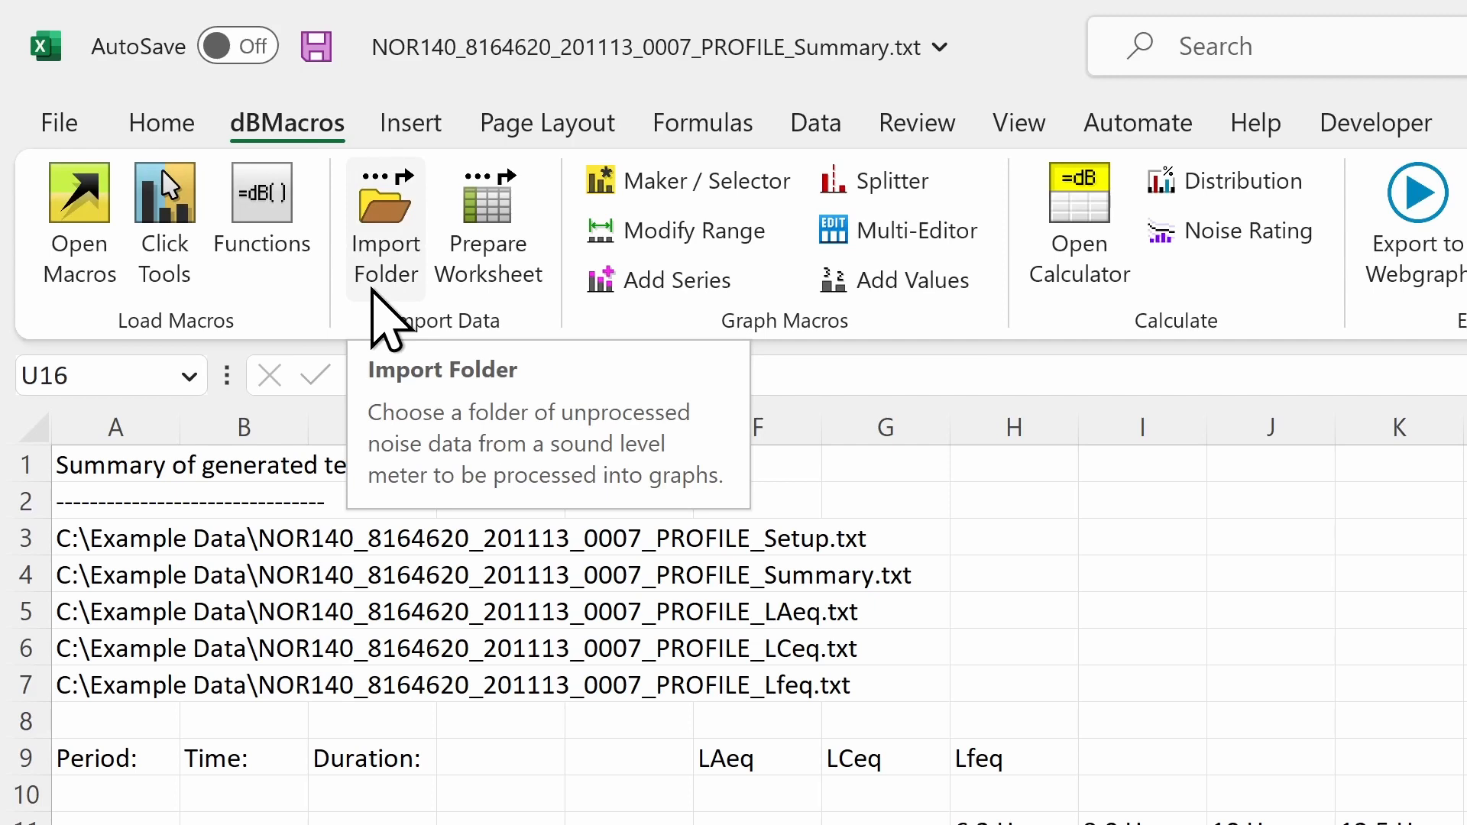
pyautogui.click(462, 293)
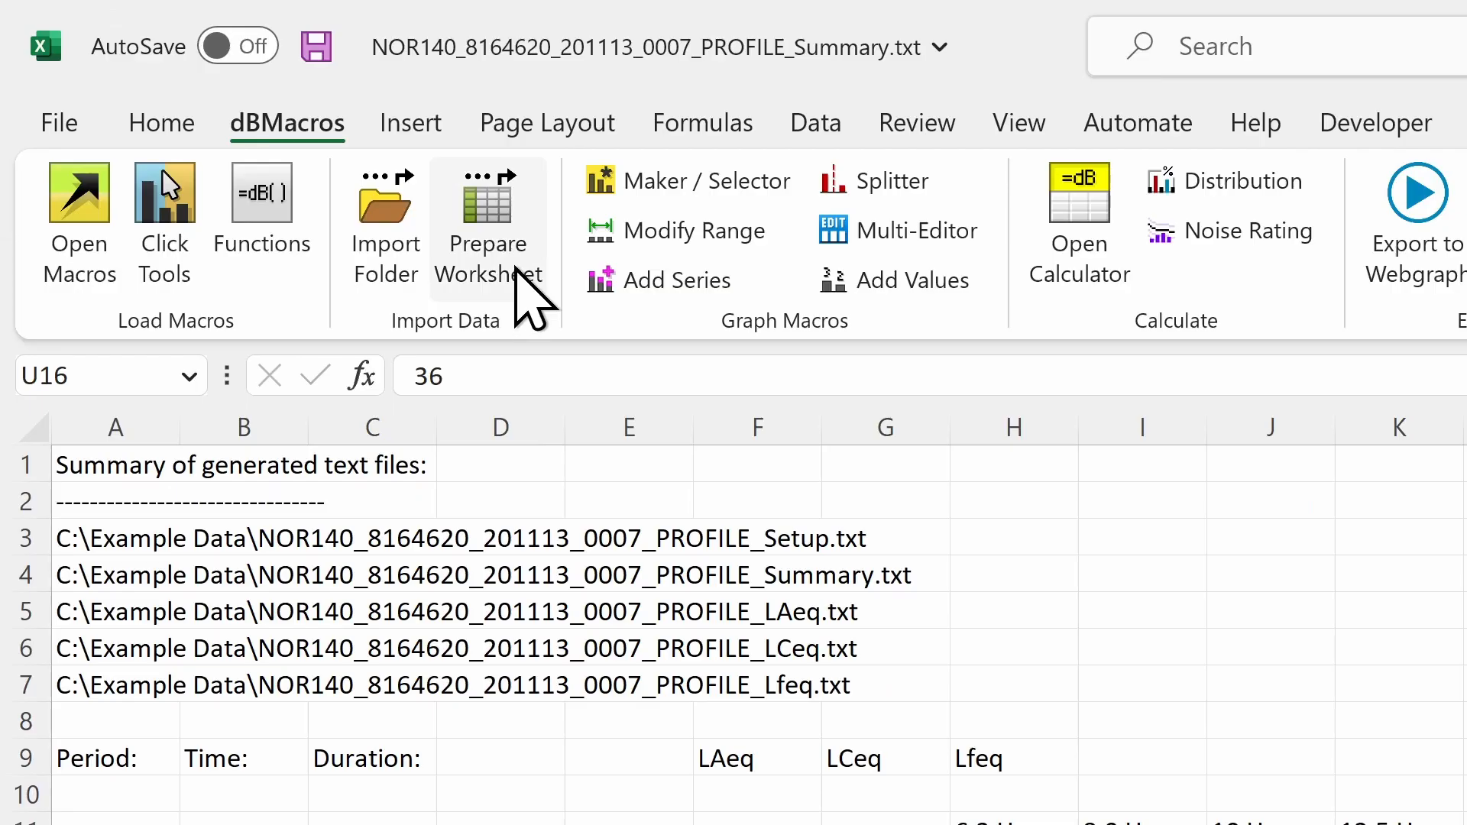
pyautogui.click(257, 127)
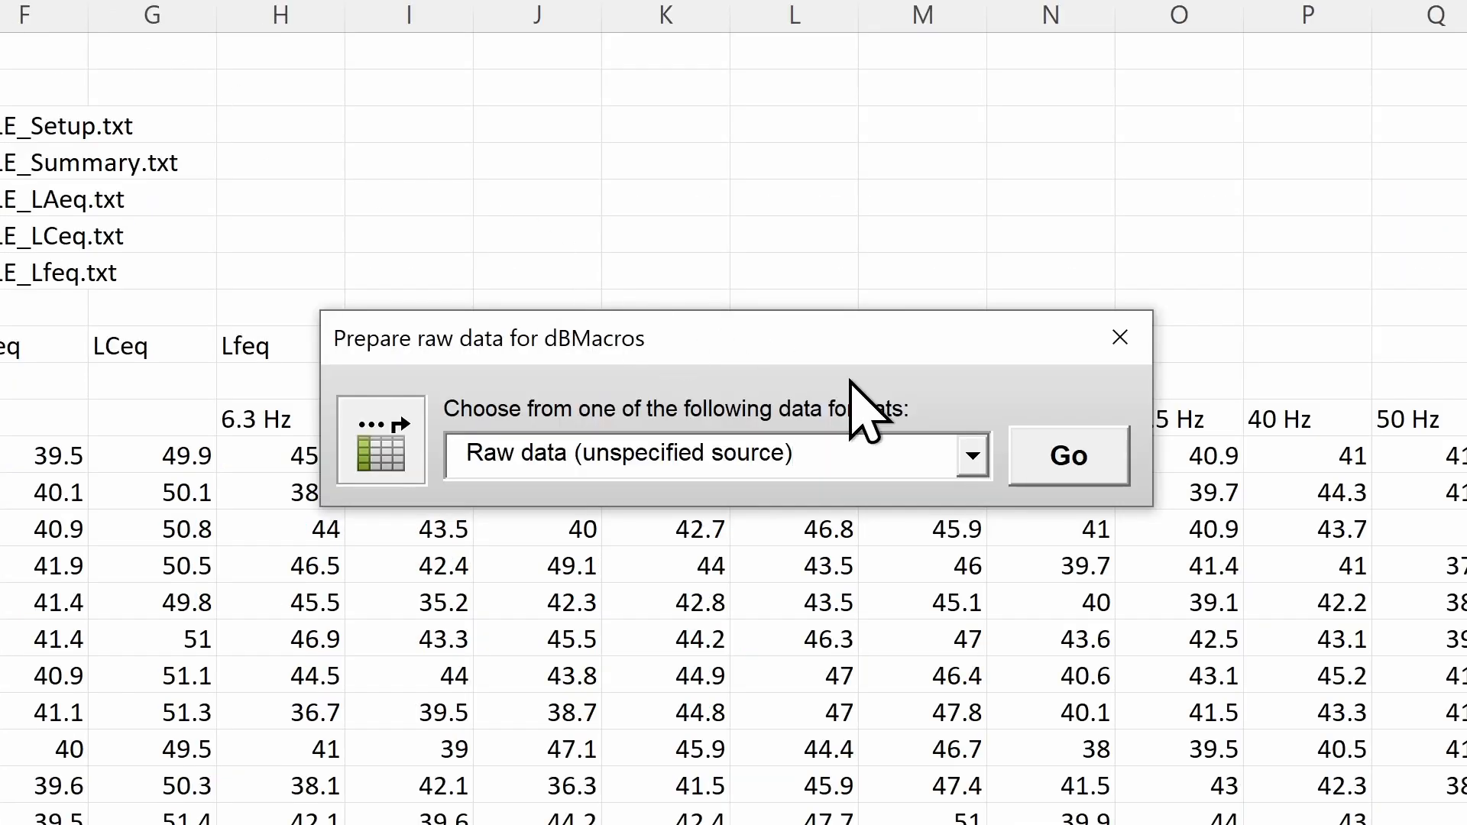
pyautogui.click(1067, 457)
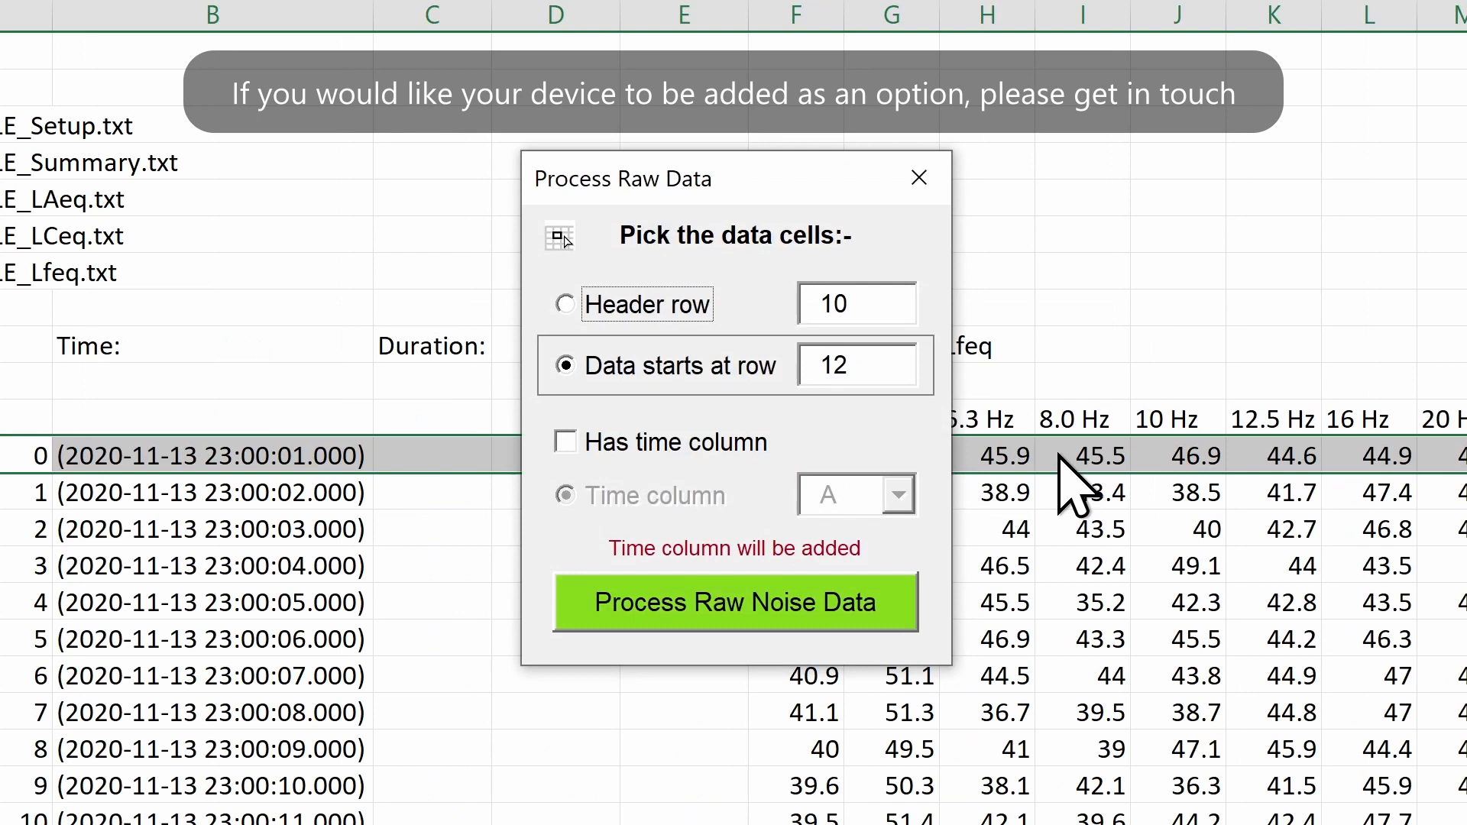
# Move the Process Raw Data dialog aside, set the header row to 9 and check the data start row
pyautogui.click(655, 304)
pyautogui.click(656, 370)
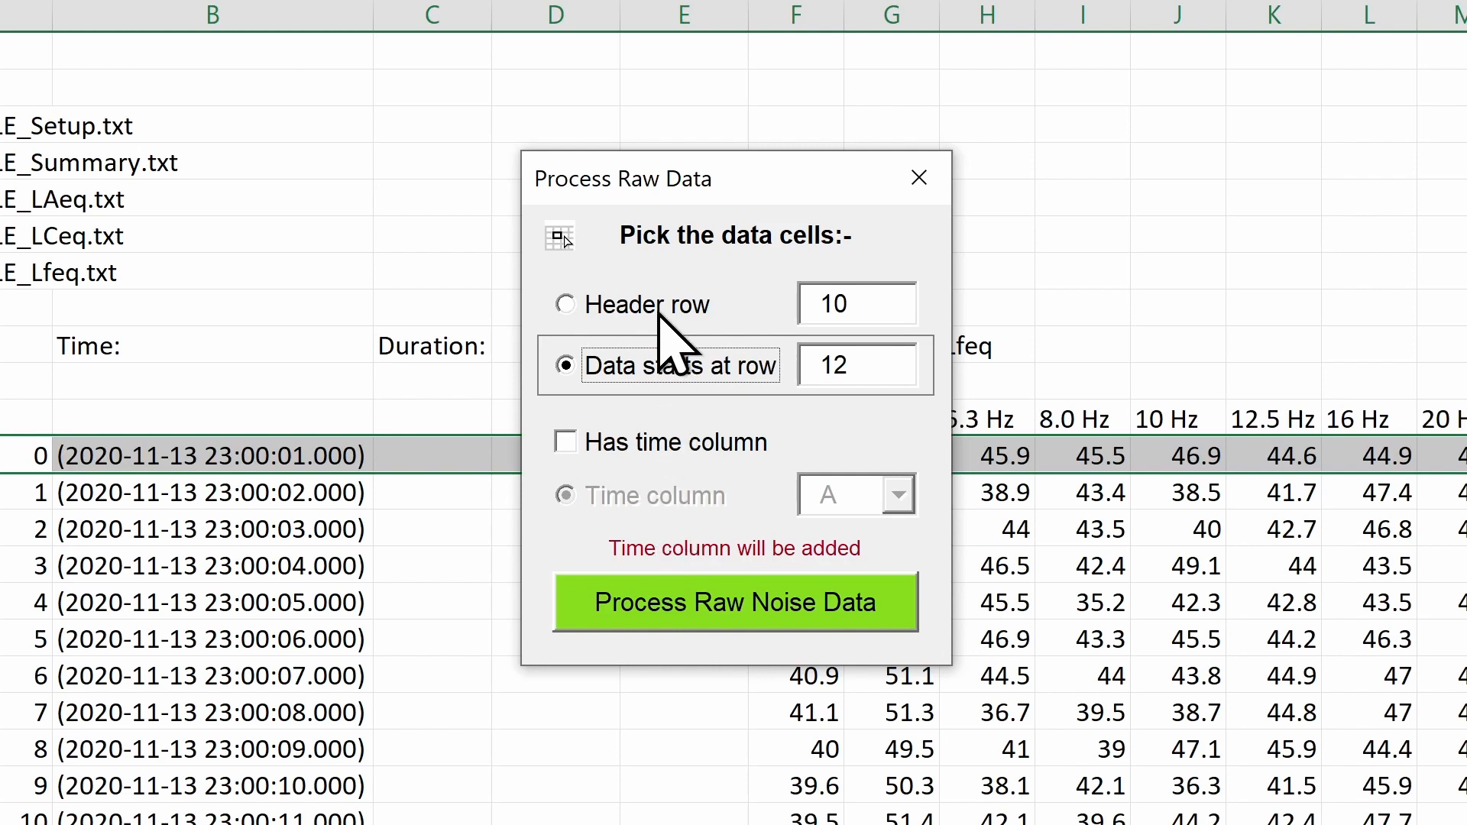
pyautogui.moveTo(657, 185); pyautogui.dragTo(1086, 181)
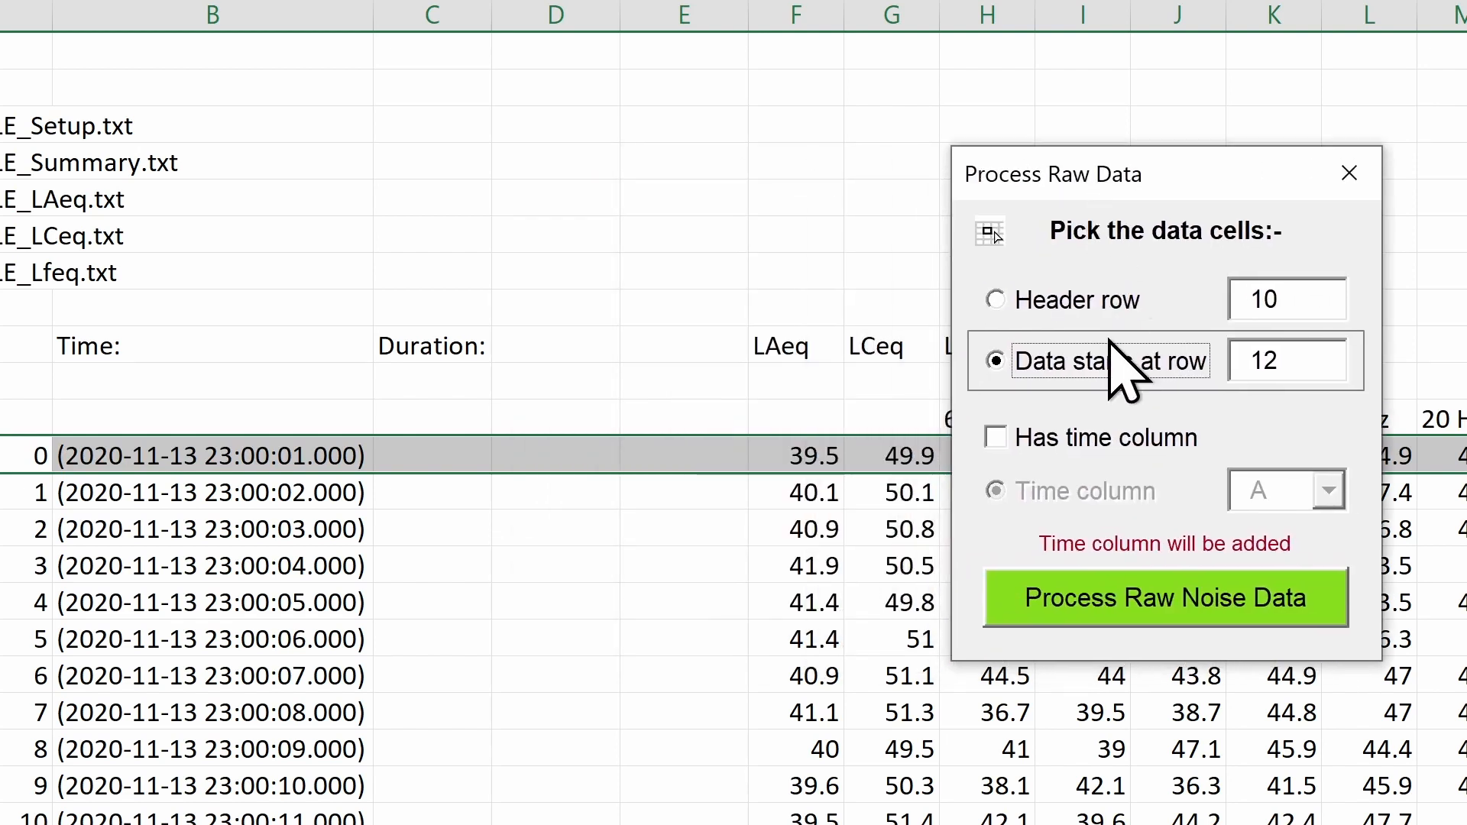
pyautogui.click(1109, 299)
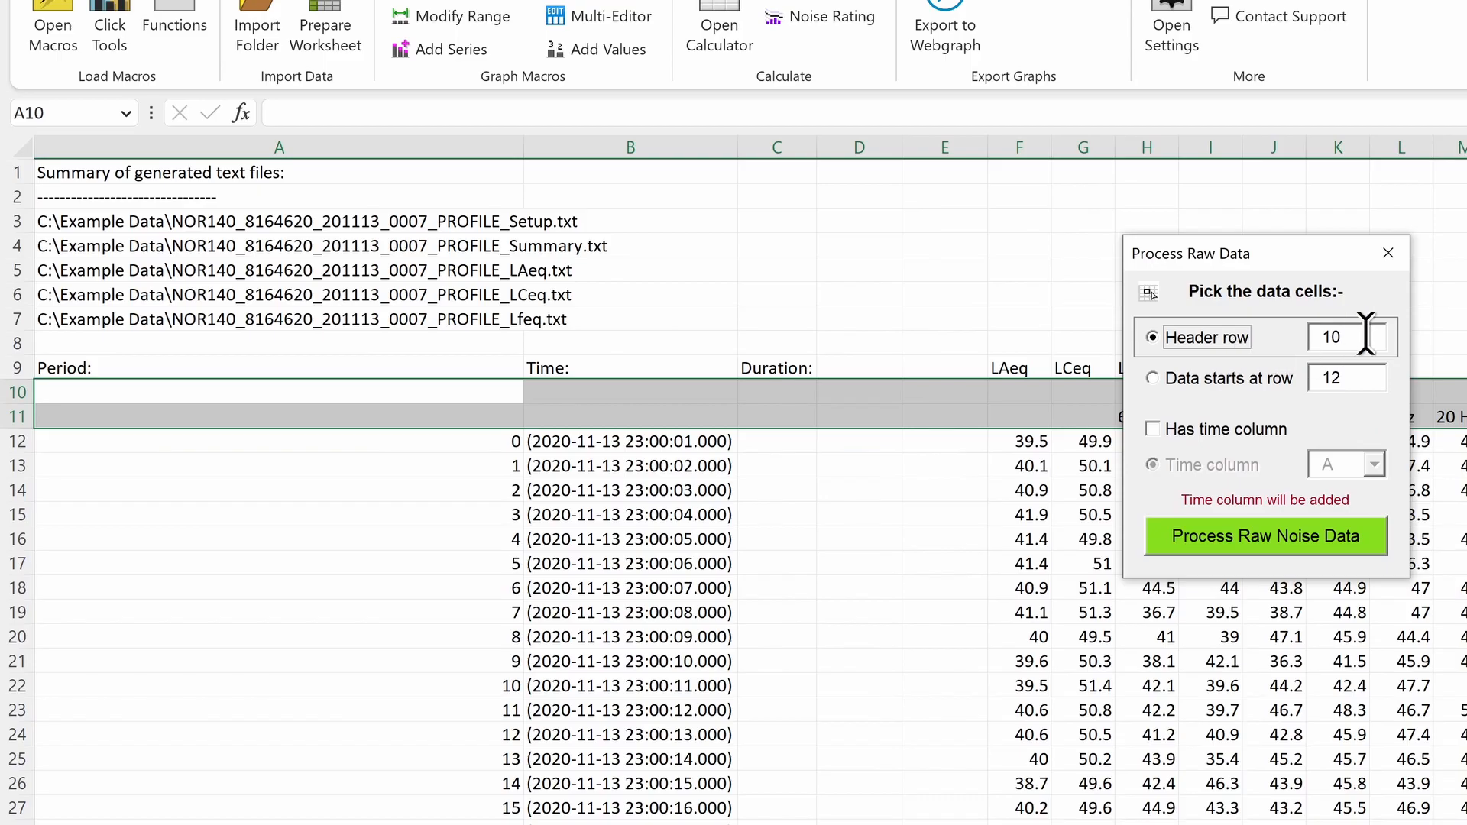
pyautogui.moveTo(1374, 336); pyautogui.dragTo(1284, 328)
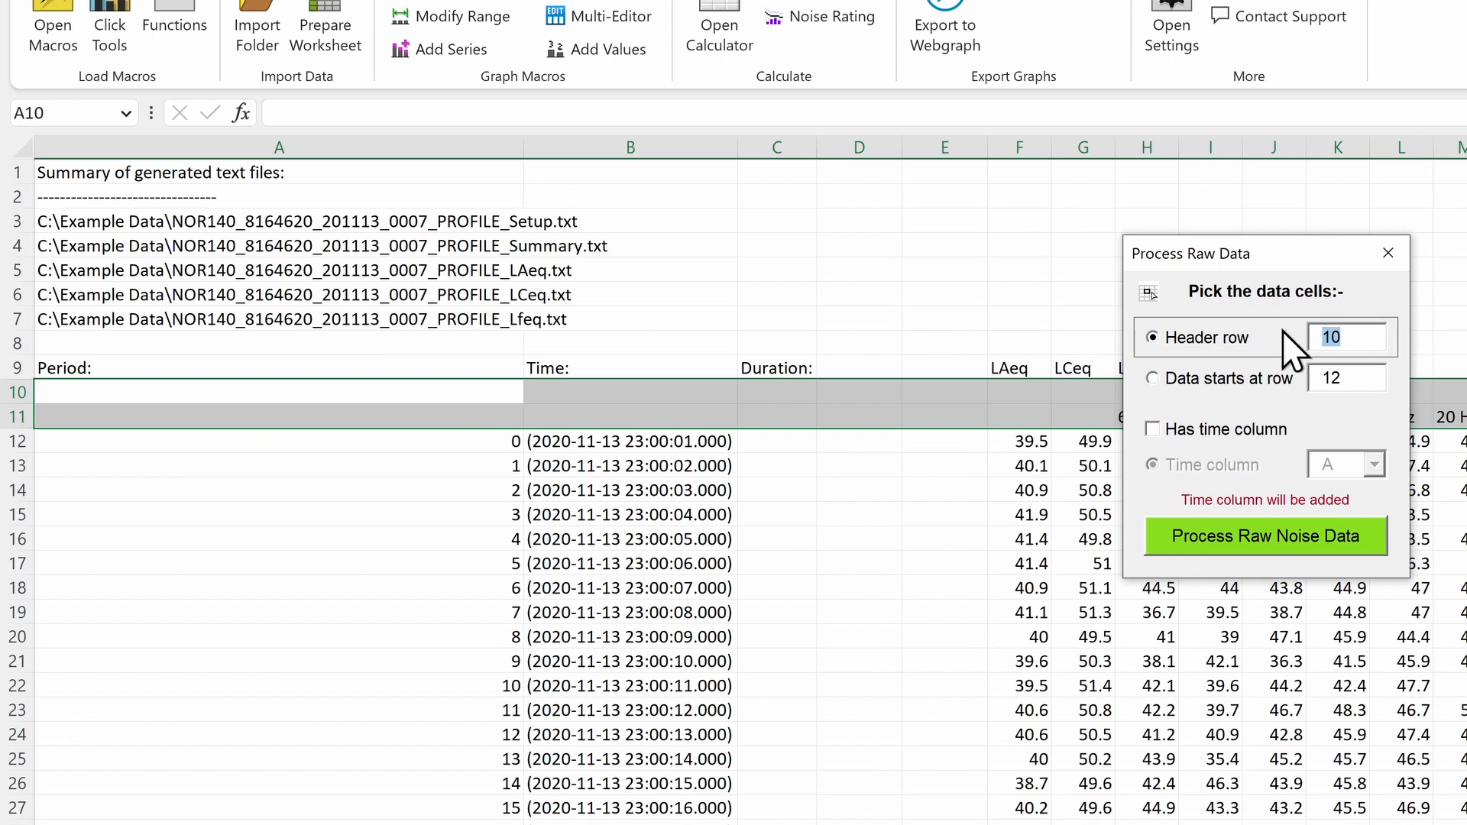
pyautogui.write('9')
pyautogui.click(1367, 378)
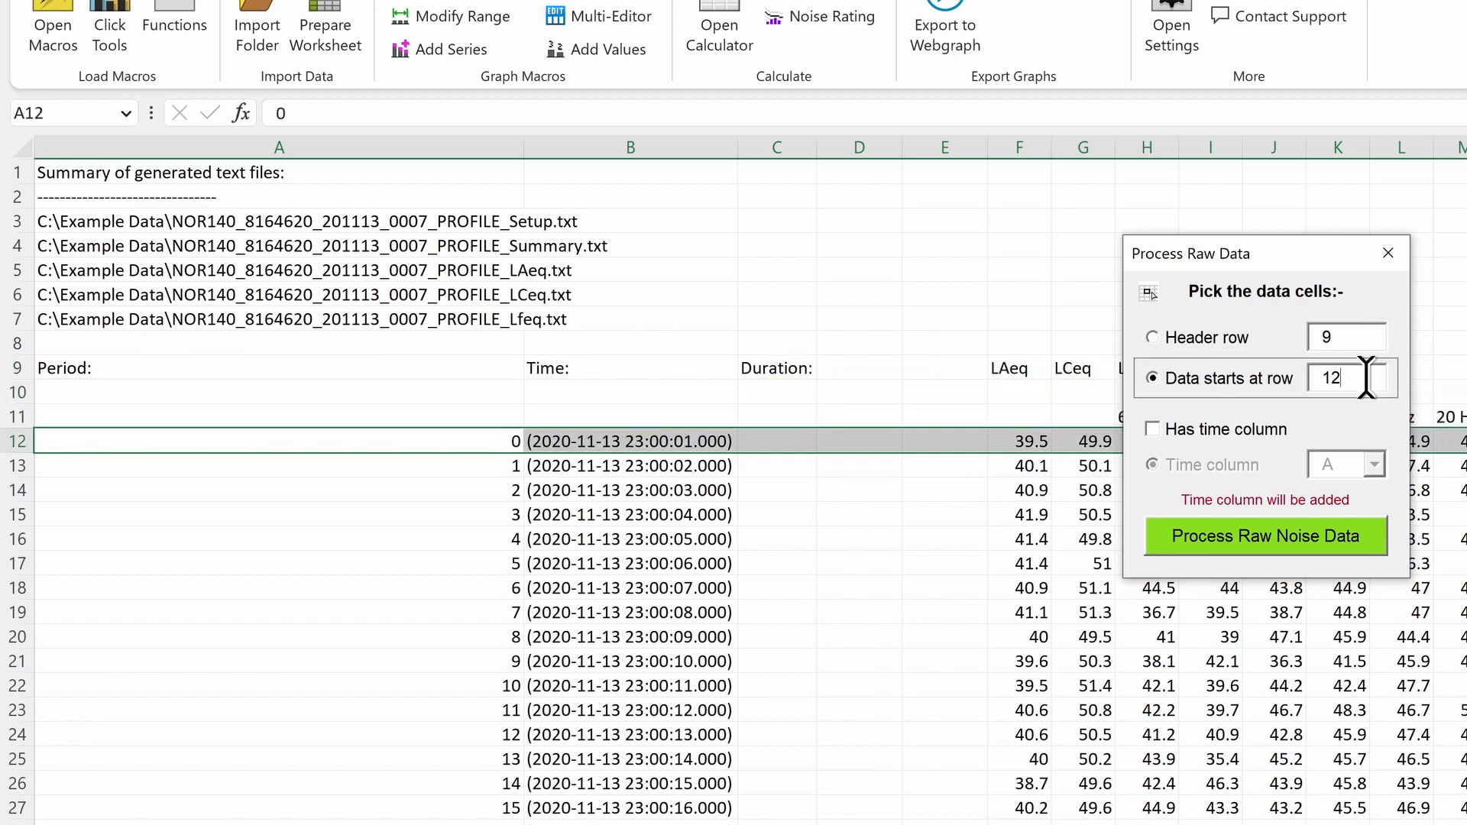
# Specify that the raw data has a time column and set it to column B
pyautogui.click(1261, 433)
pyautogui.click(1330, 461)
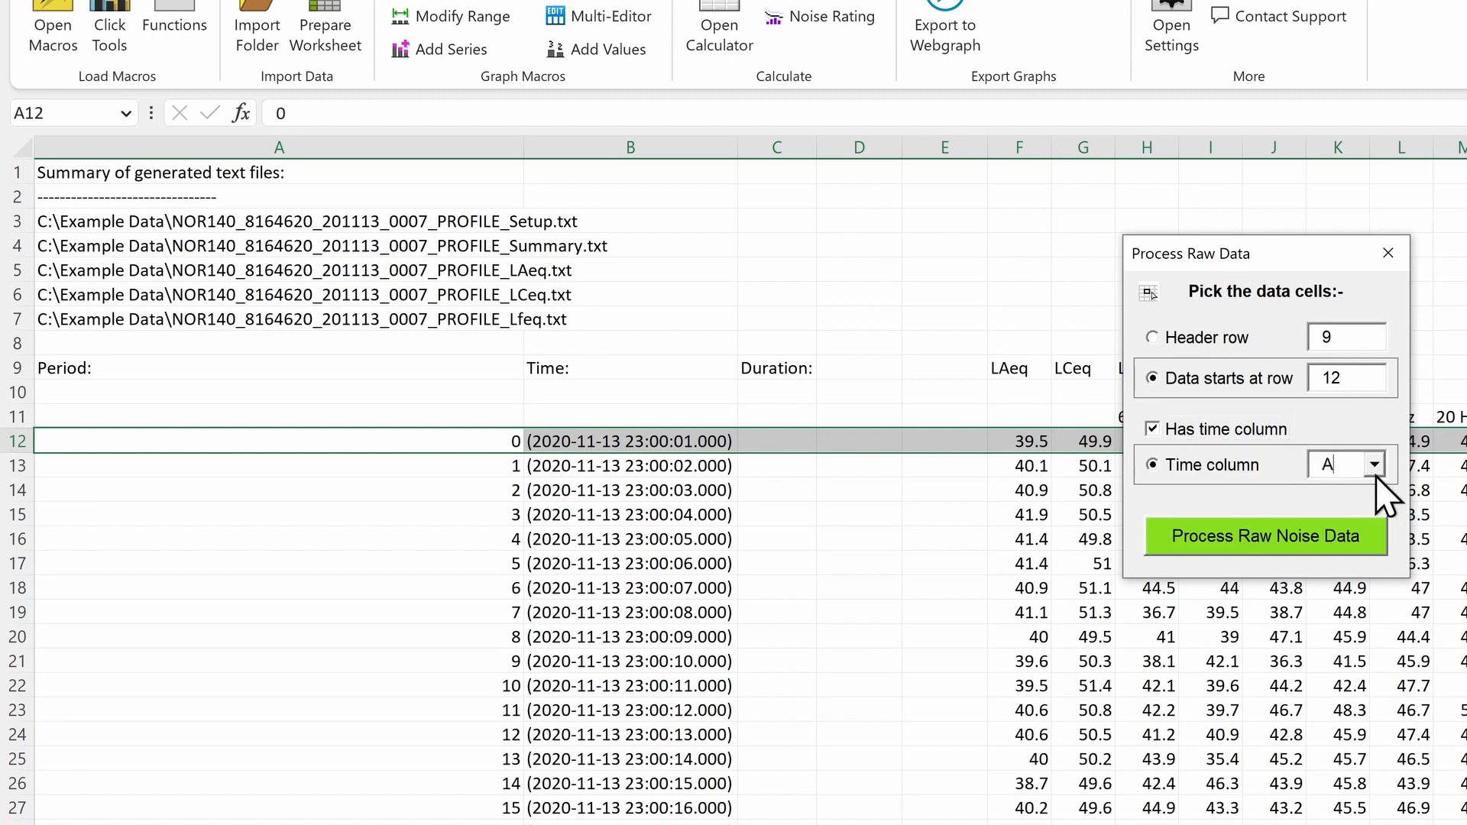
pyautogui.click(1375, 474)
pyautogui.click(1358, 516)
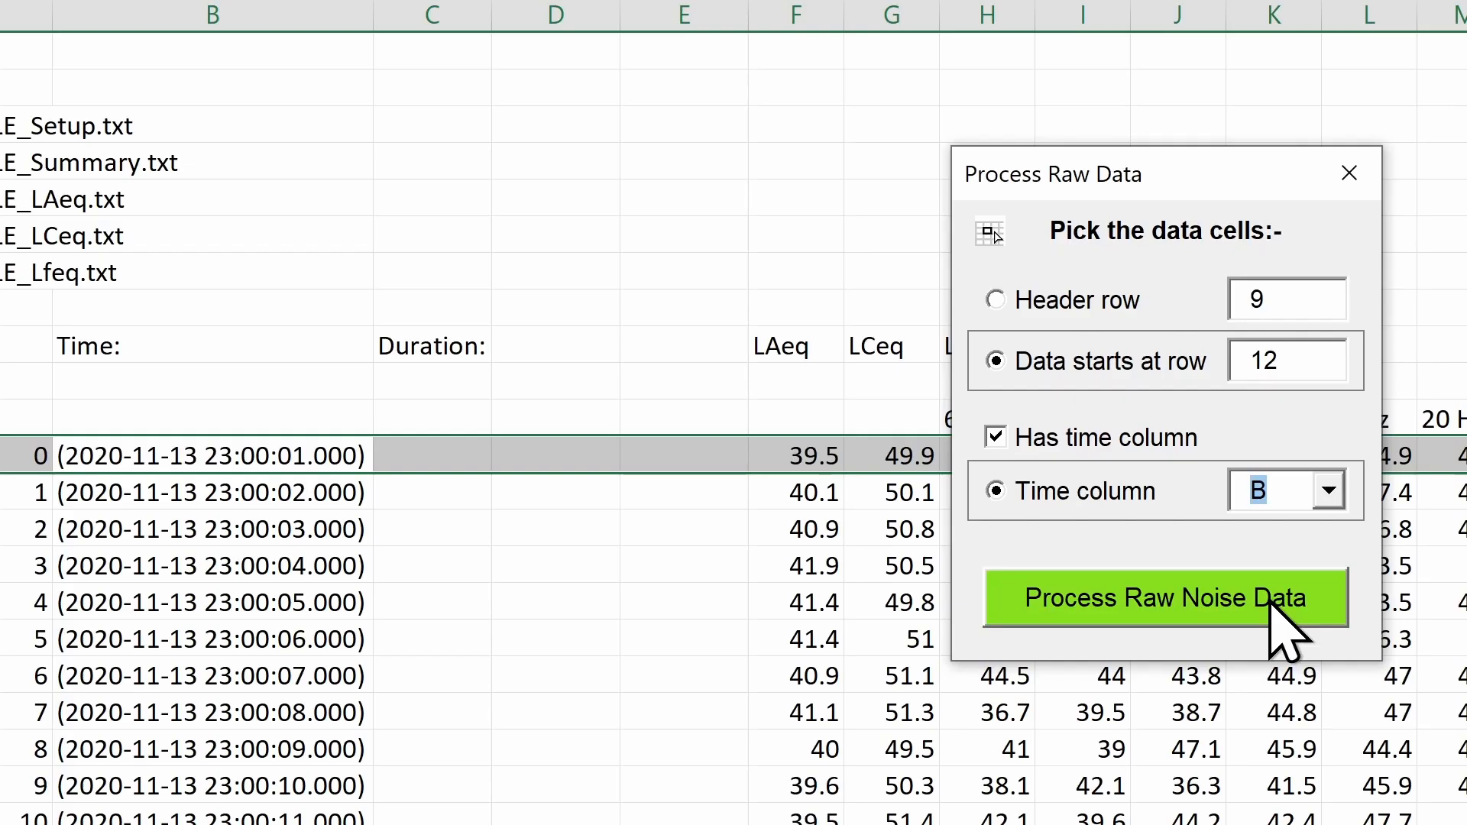
# Process the raw noise data, confirm where the data stops and accept the time text conversion on the Data sheet
pyautogui.click(1271, 602)
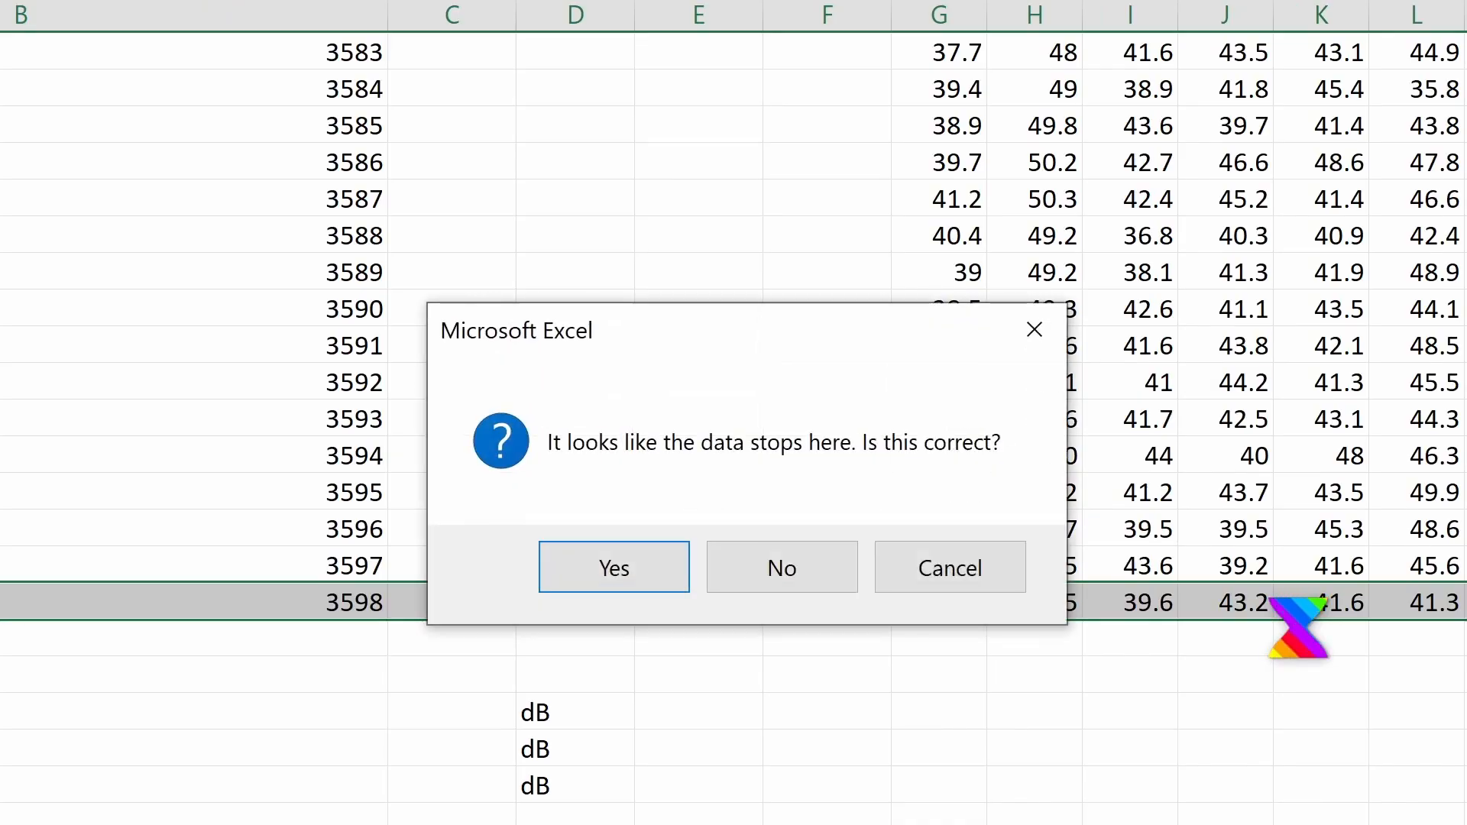
pyautogui.click(638, 581)
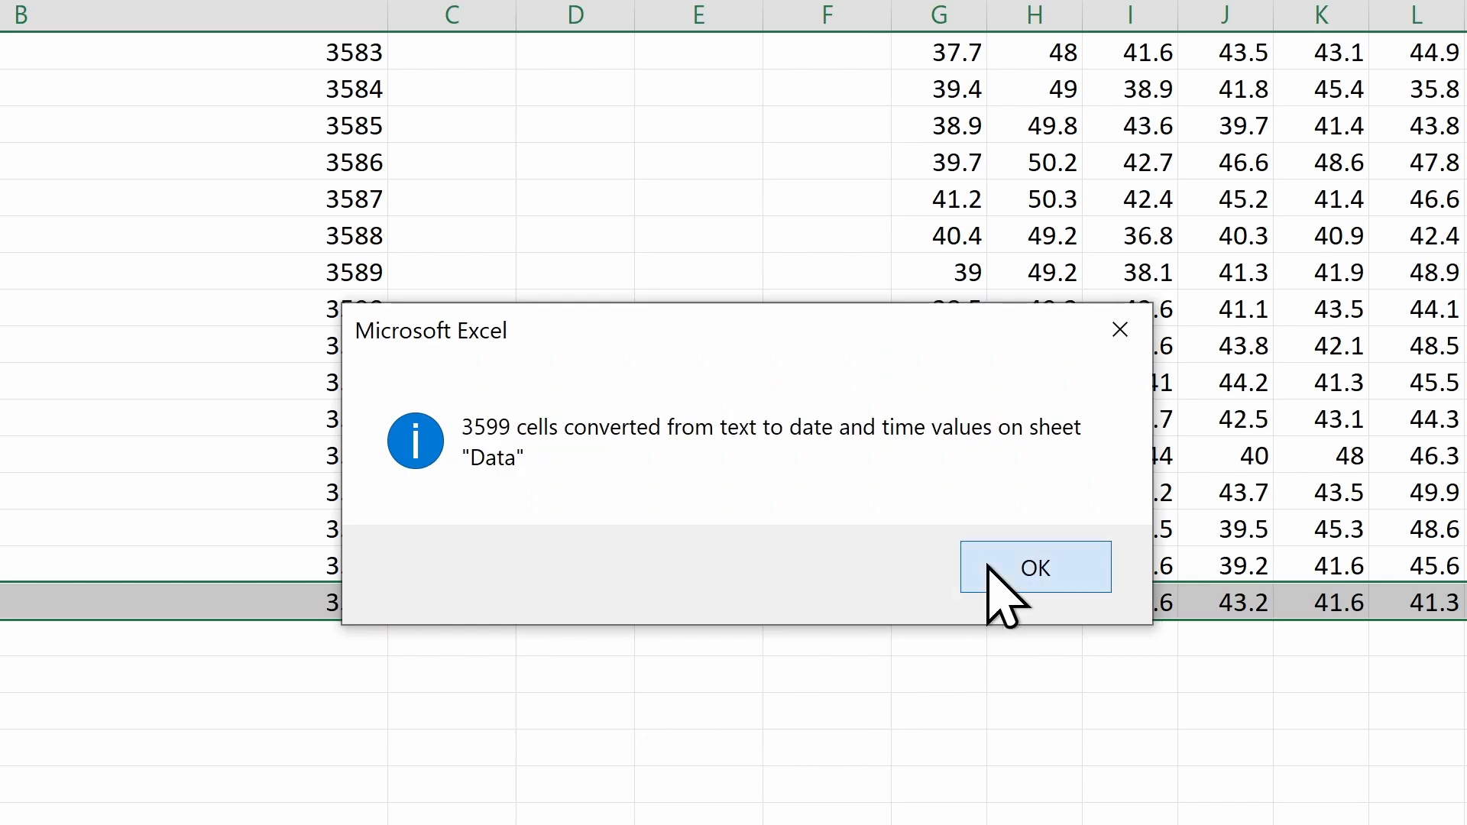
pyautogui.click(994, 575)
pyautogui.click(994, 575)
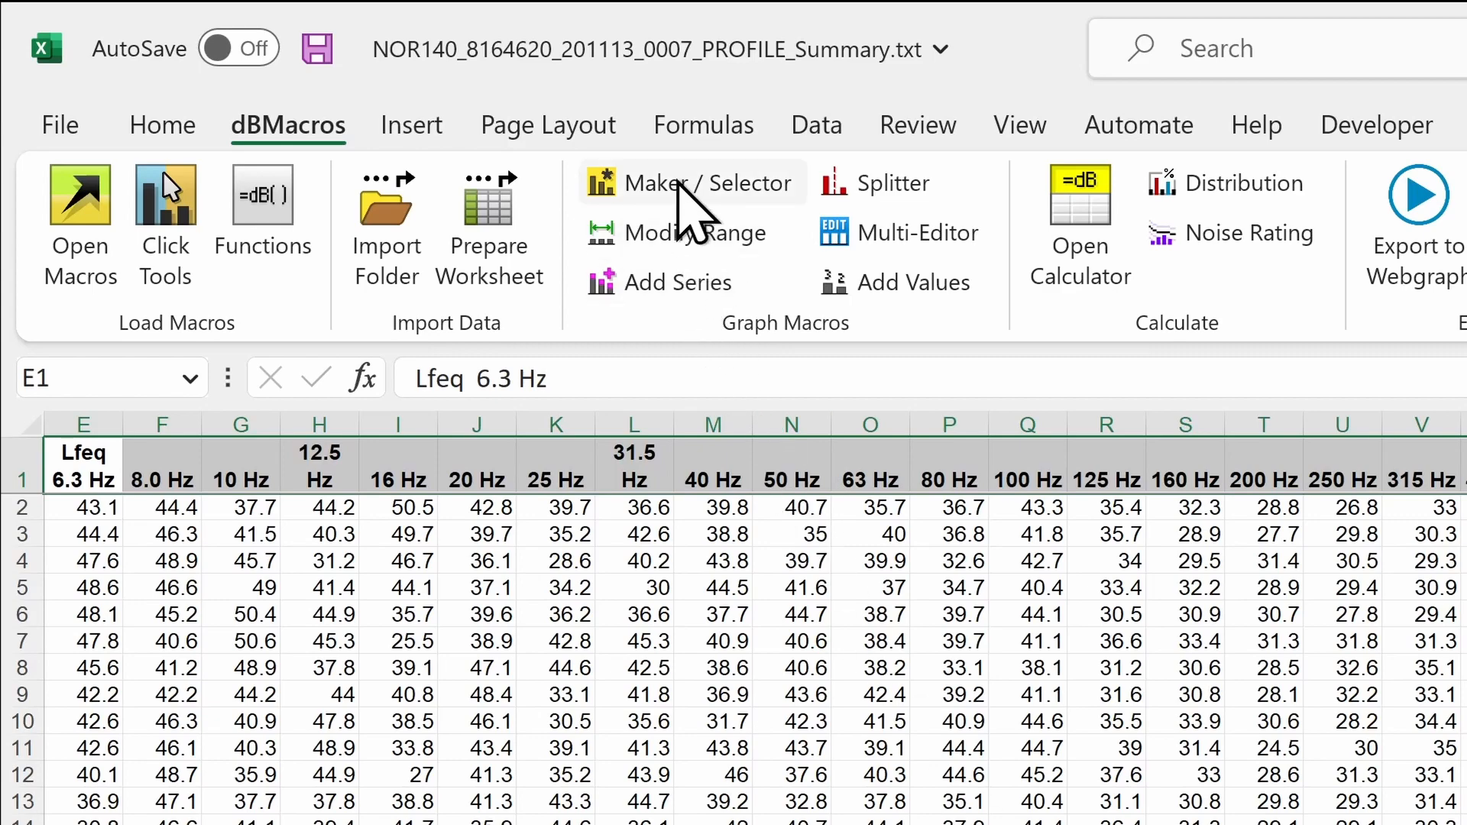
# Run the Graph Maker on the processed data and try stepping the graph range's end minute down and back up
pyautogui.click(678, 183)
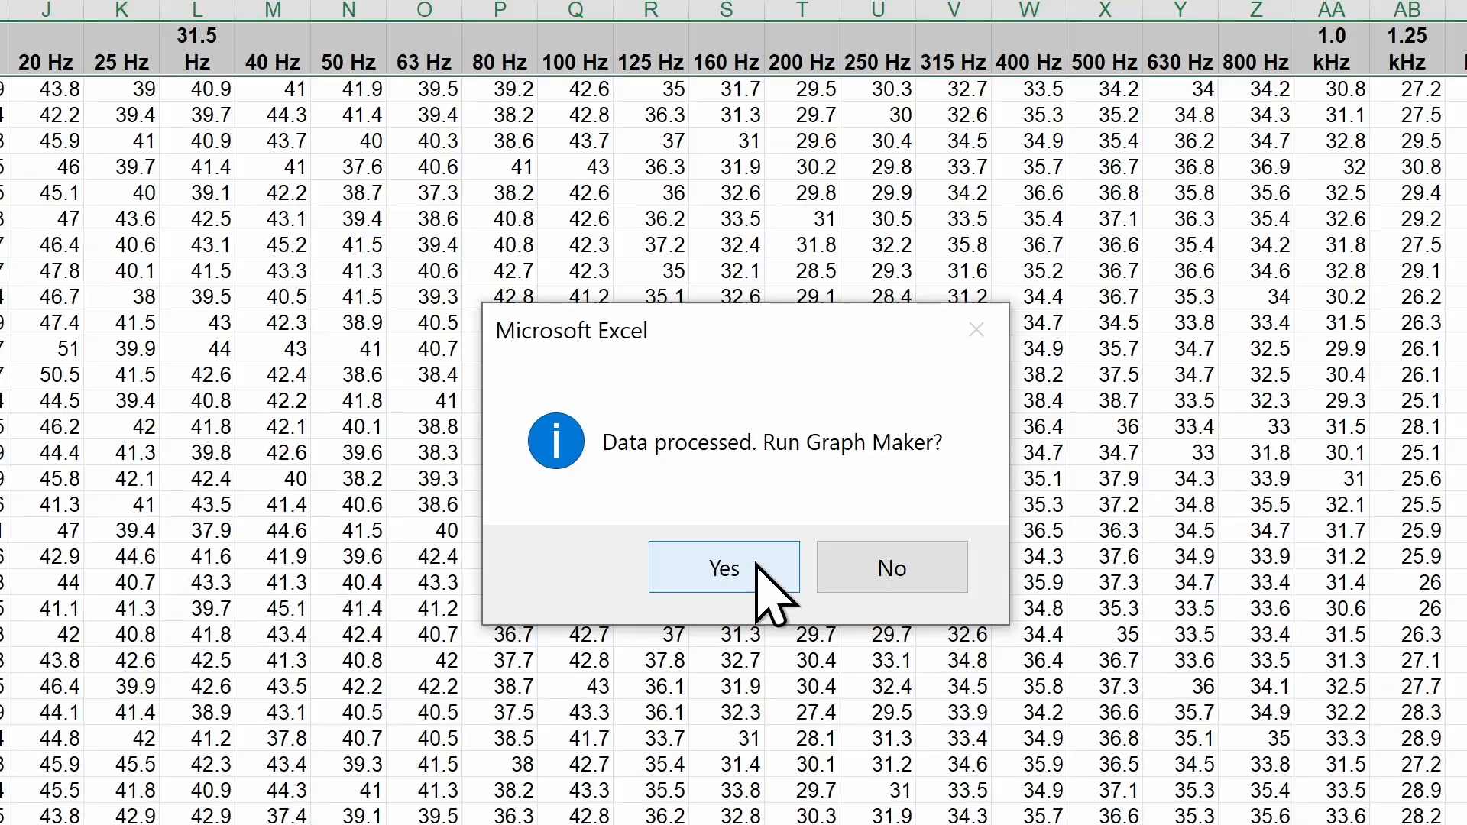
pyautogui.click(757, 570)
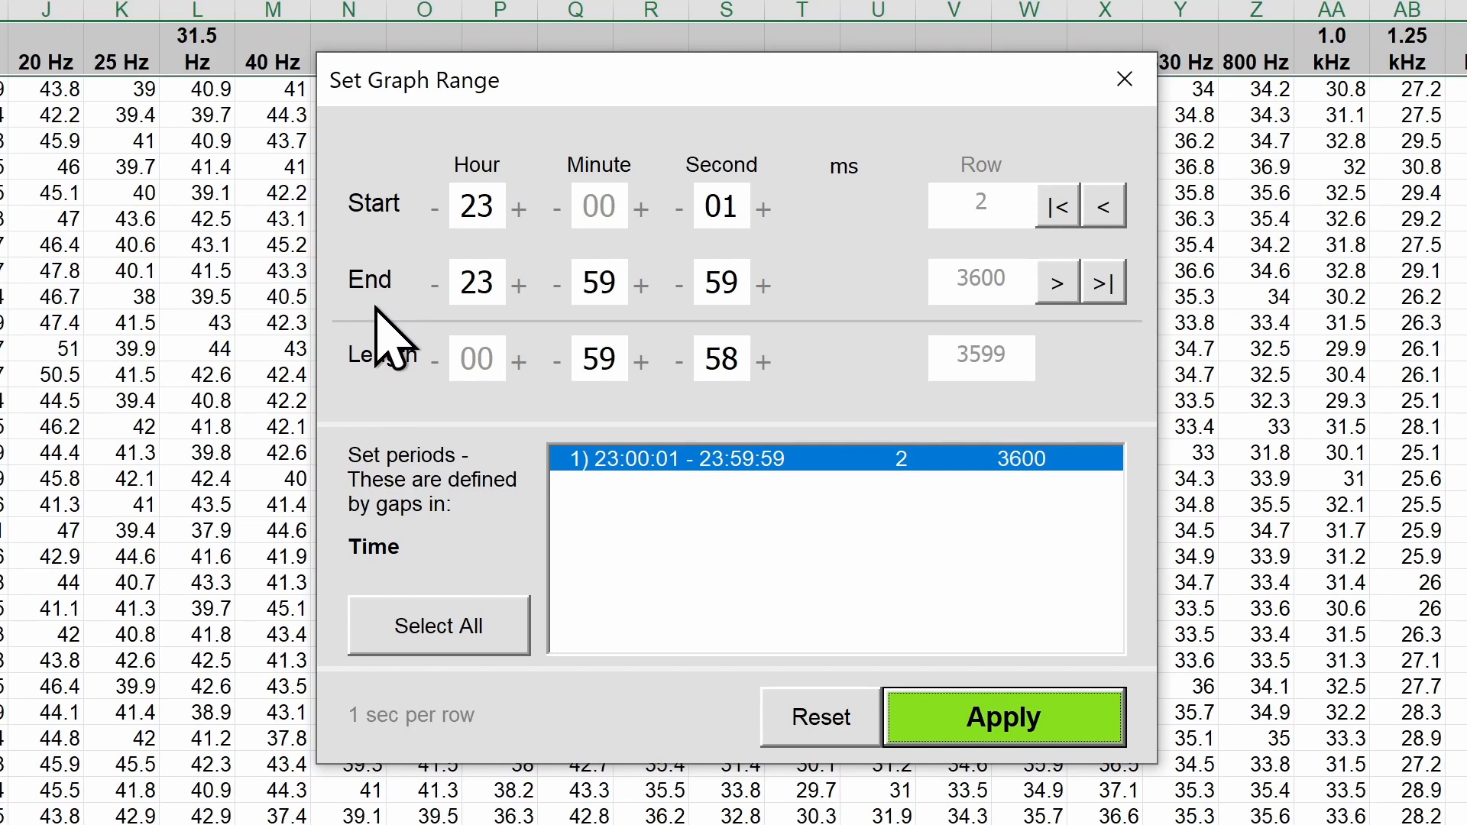
pyautogui.click(558, 287)
pyautogui.click(645, 288)
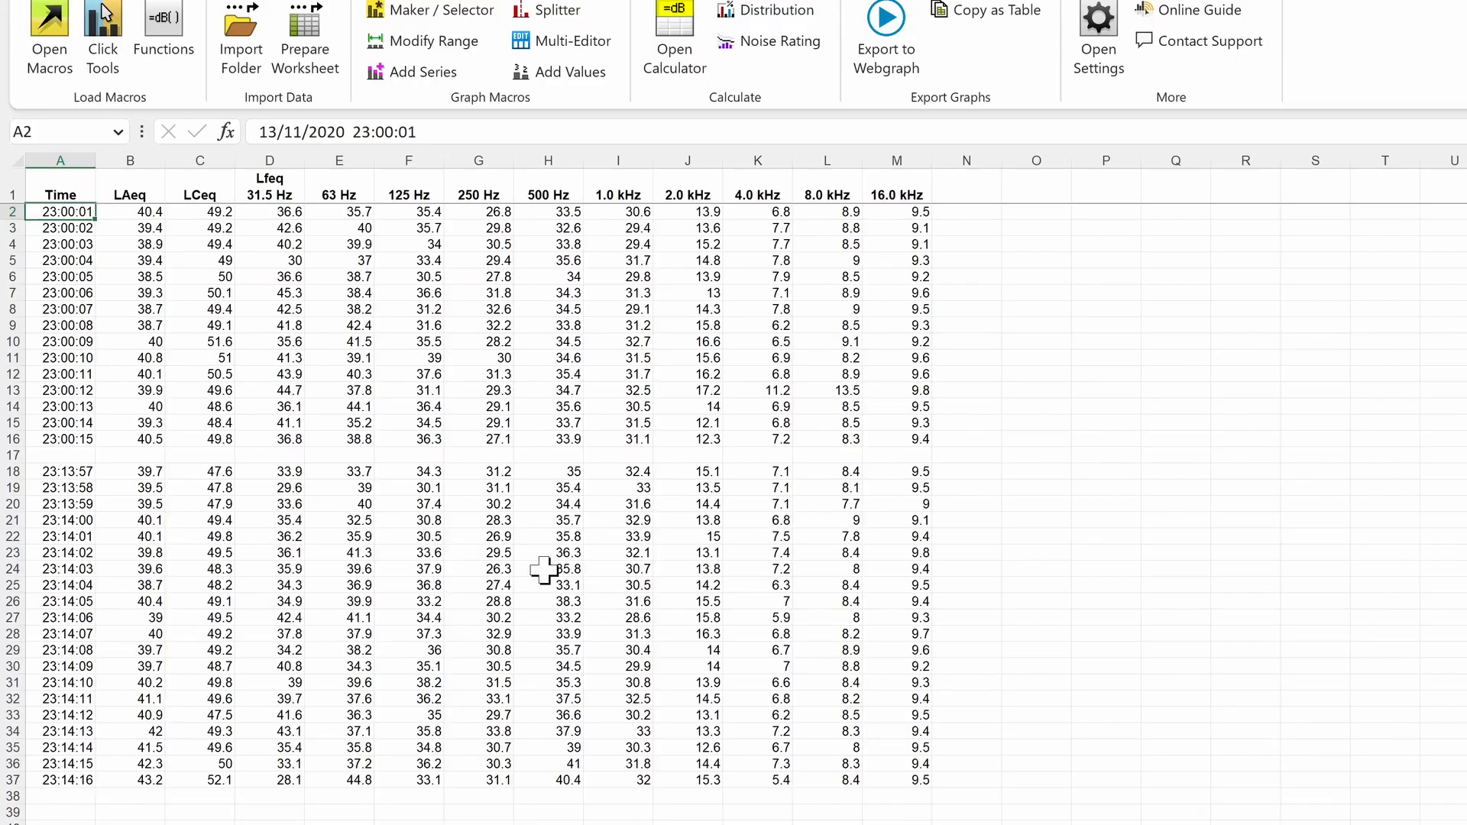
# Highlight the time cells and blank row 17 in the gapped data, and select the 23:13:57 - 23:14:16 period as the graph range
pyautogui.moveTo(61, 213); pyautogui.dragTo(62, 778)
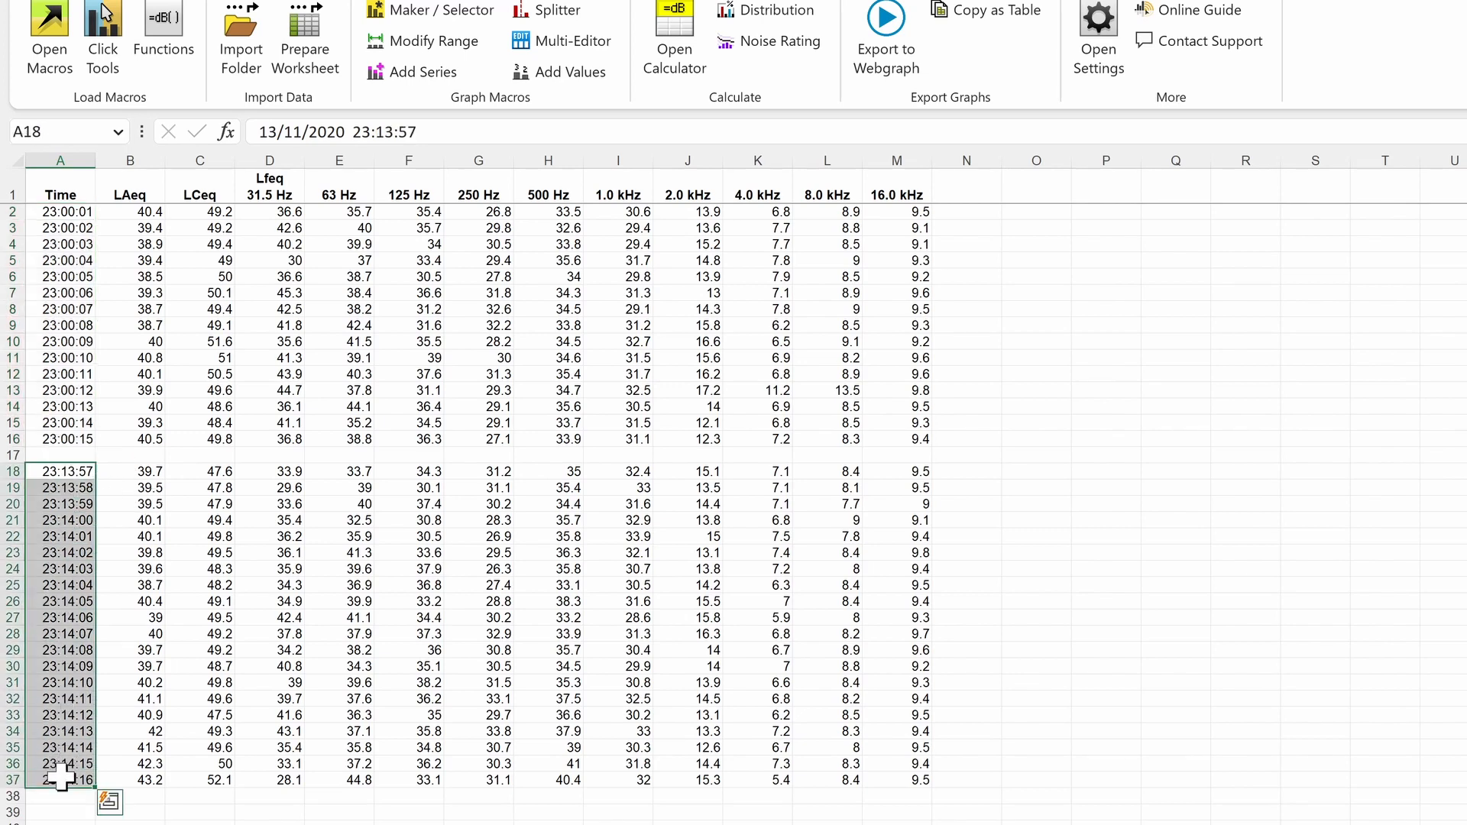
pyautogui.click(9, 456)
pyautogui.click(430, 36)
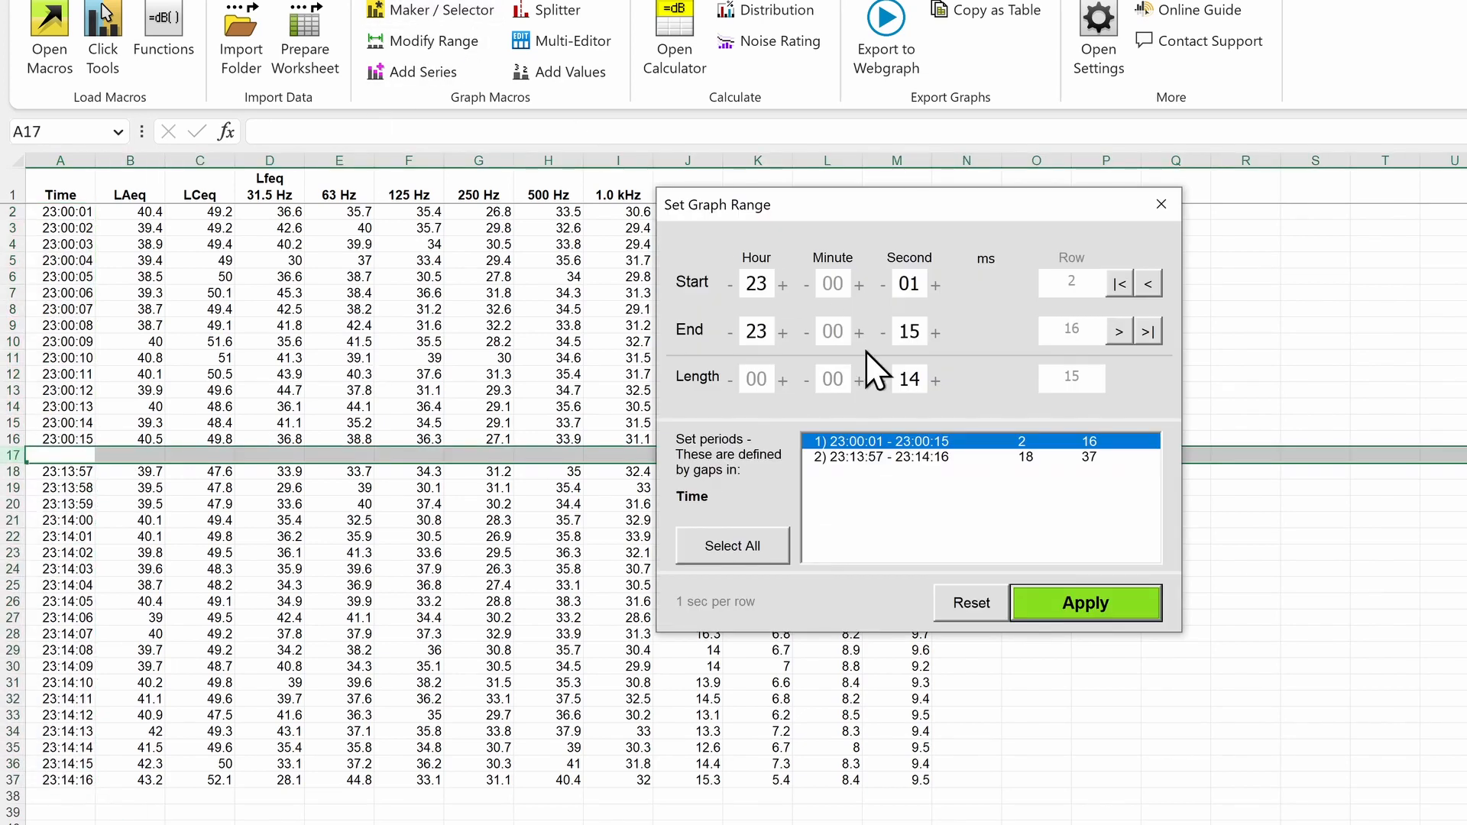
pyautogui.click(946, 459)
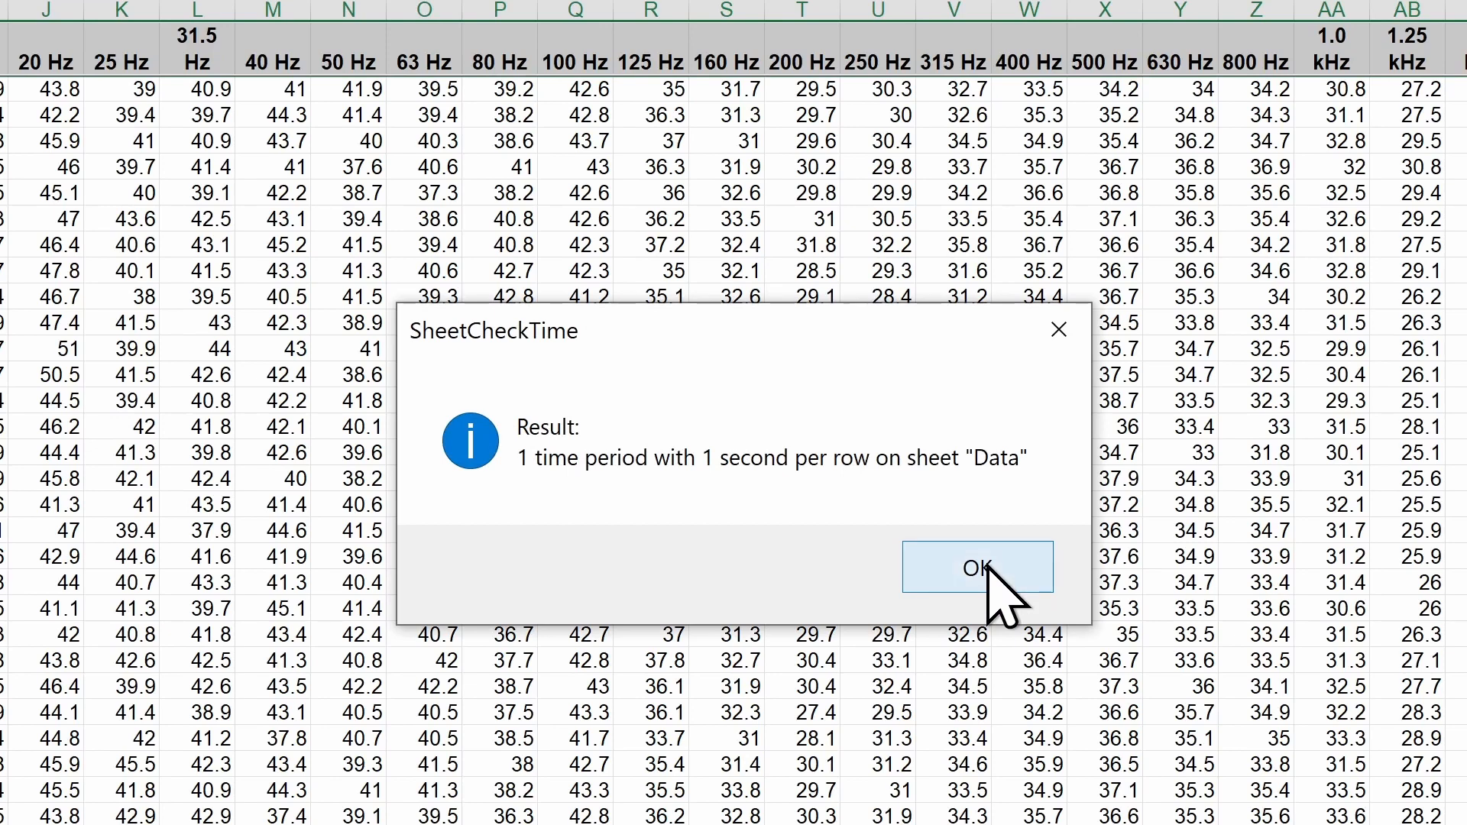
# Accept the Data sheet's time check and apply the 23:00:01 to 23:59:59 graph range
pyautogui.click(986, 567)
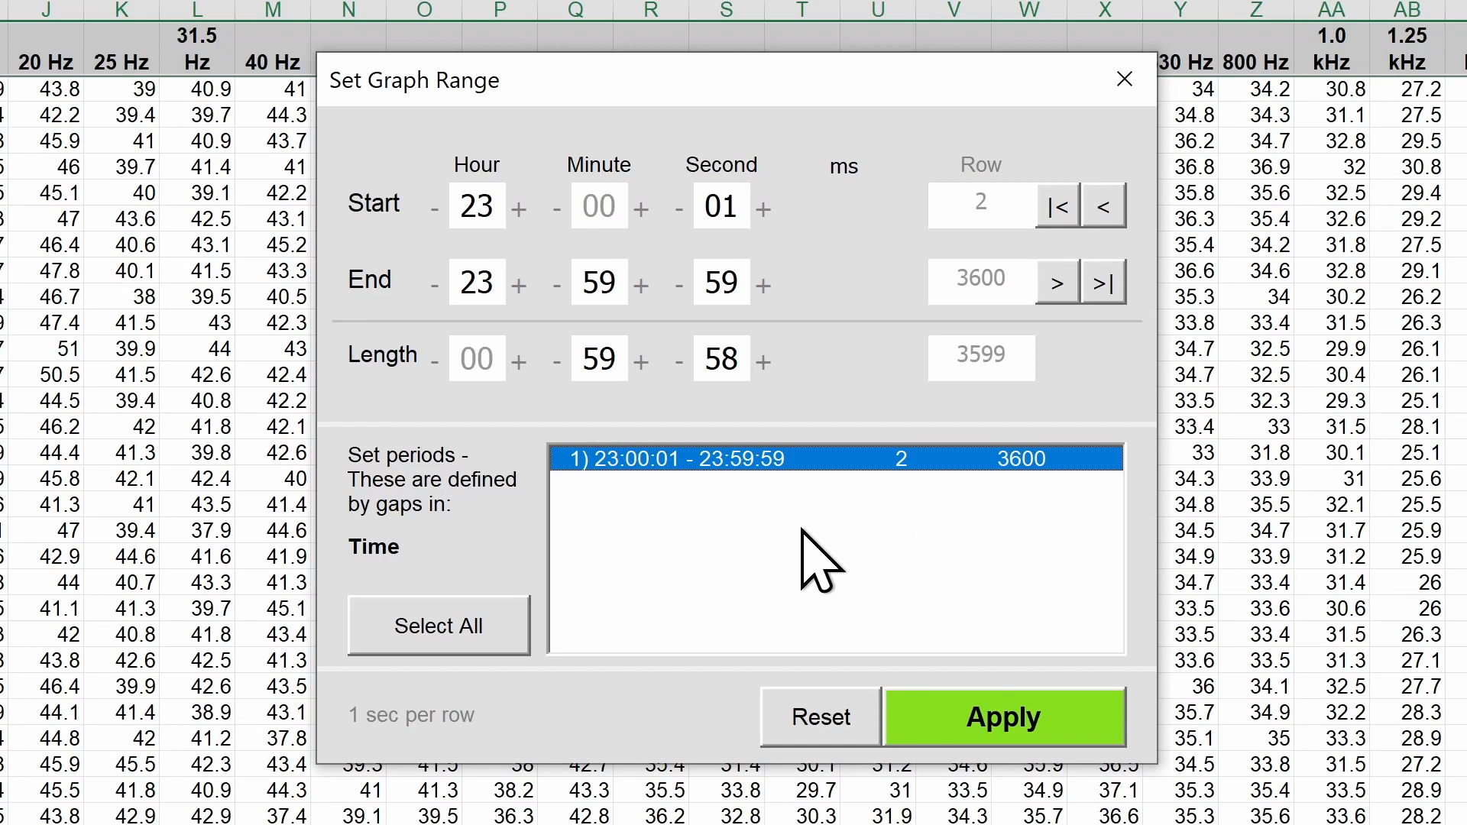
pyautogui.click(966, 727)
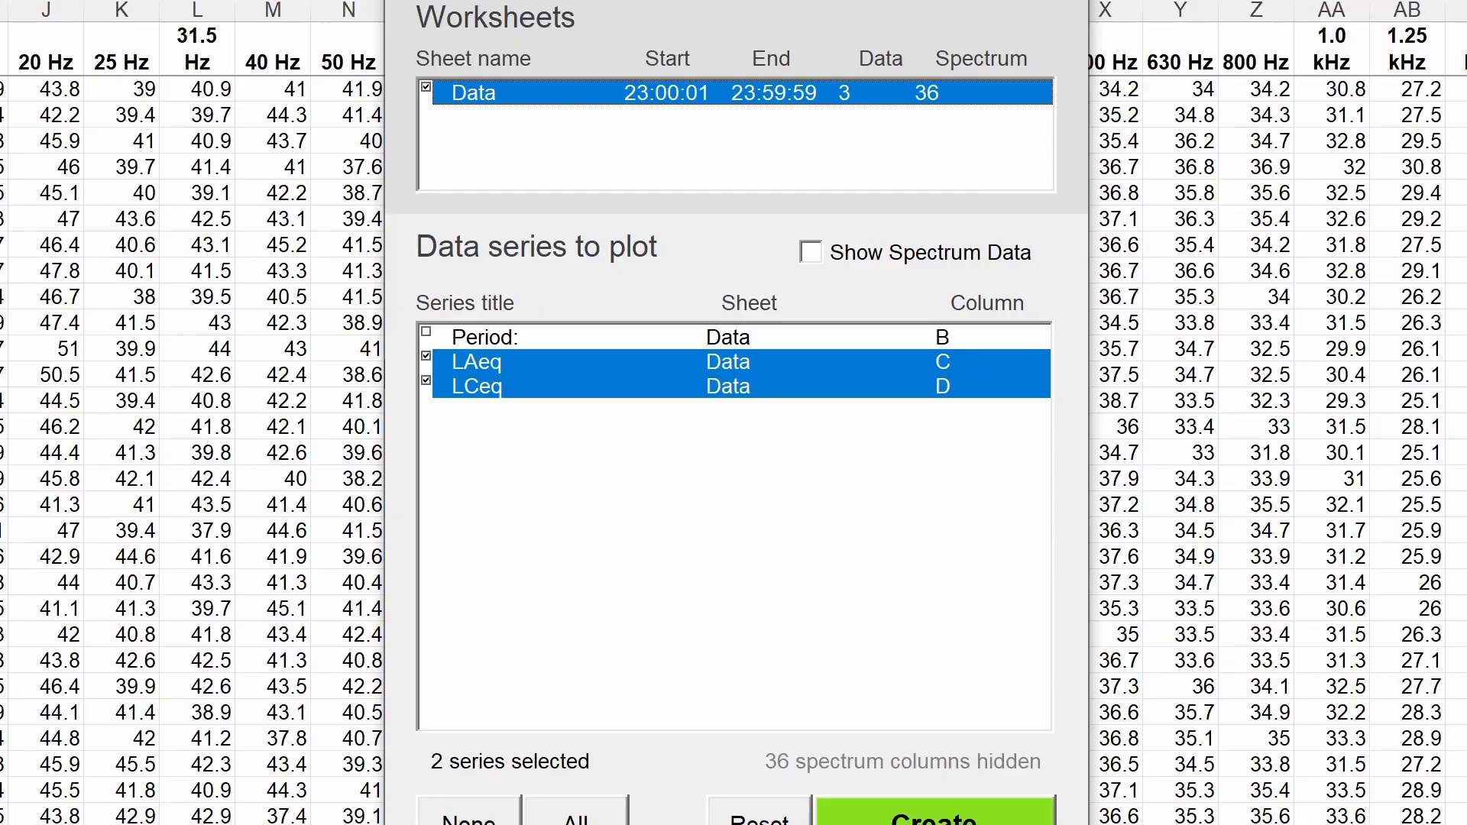
# Briefly list the spectrum data, hide it again and create the graph with the LAeq and LCeq series selected
pyautogui.click(926, 249)
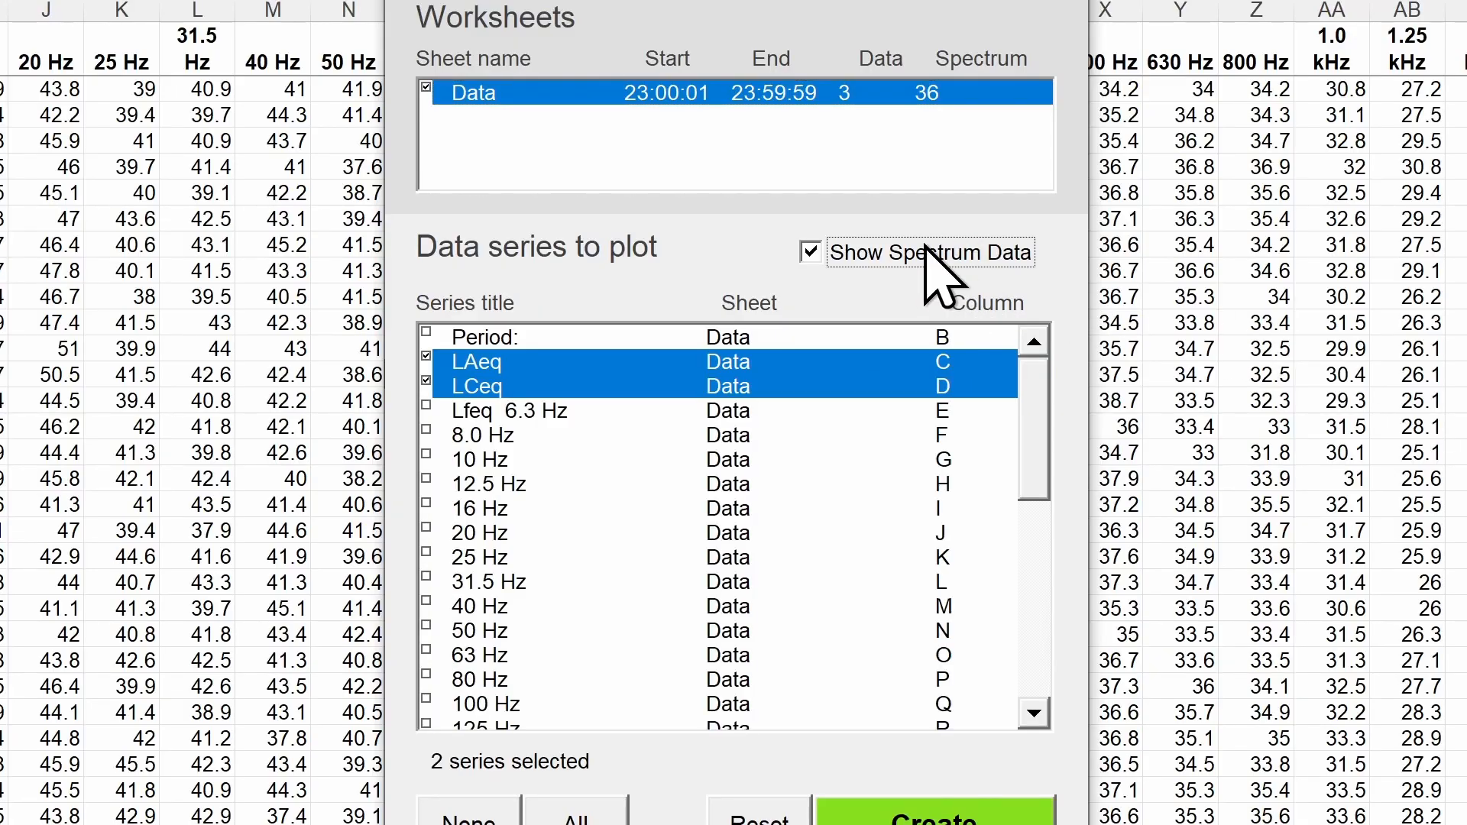
pyautogui.click(927, 249)
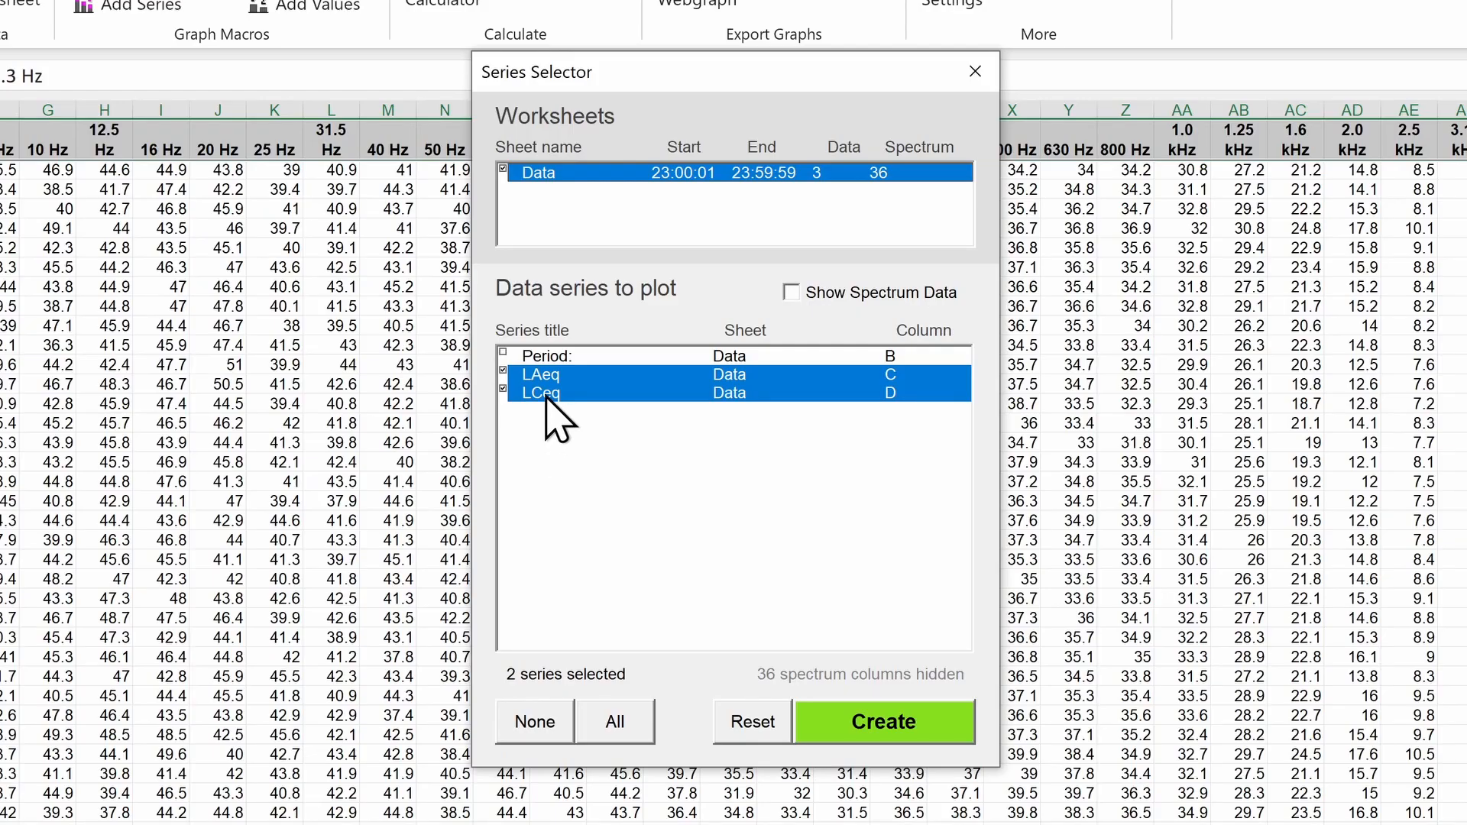
pyautogui.click(546, 397)
pyautogui.click(547, 395)
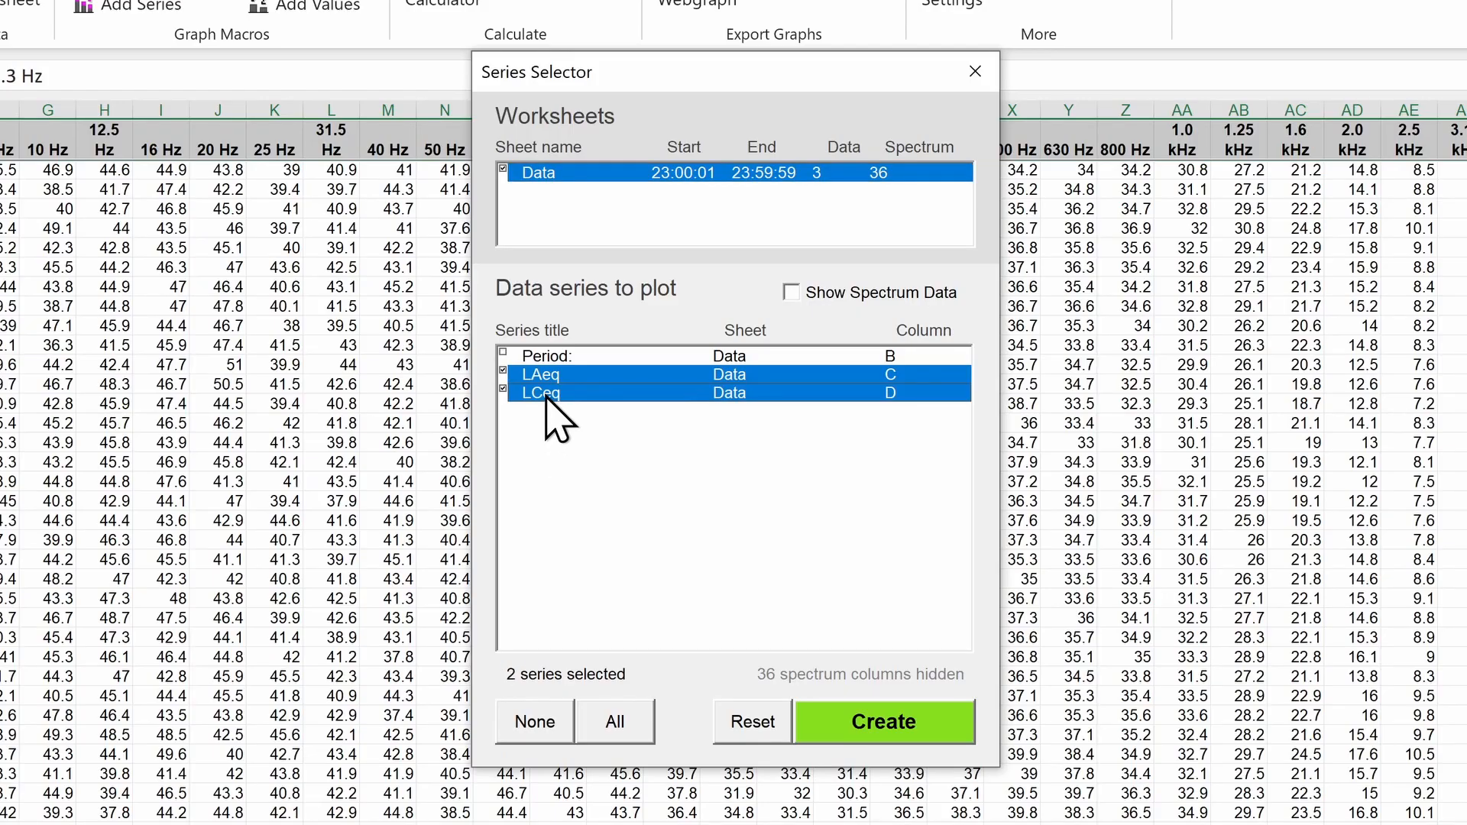
pyautogui.click(872, 724)
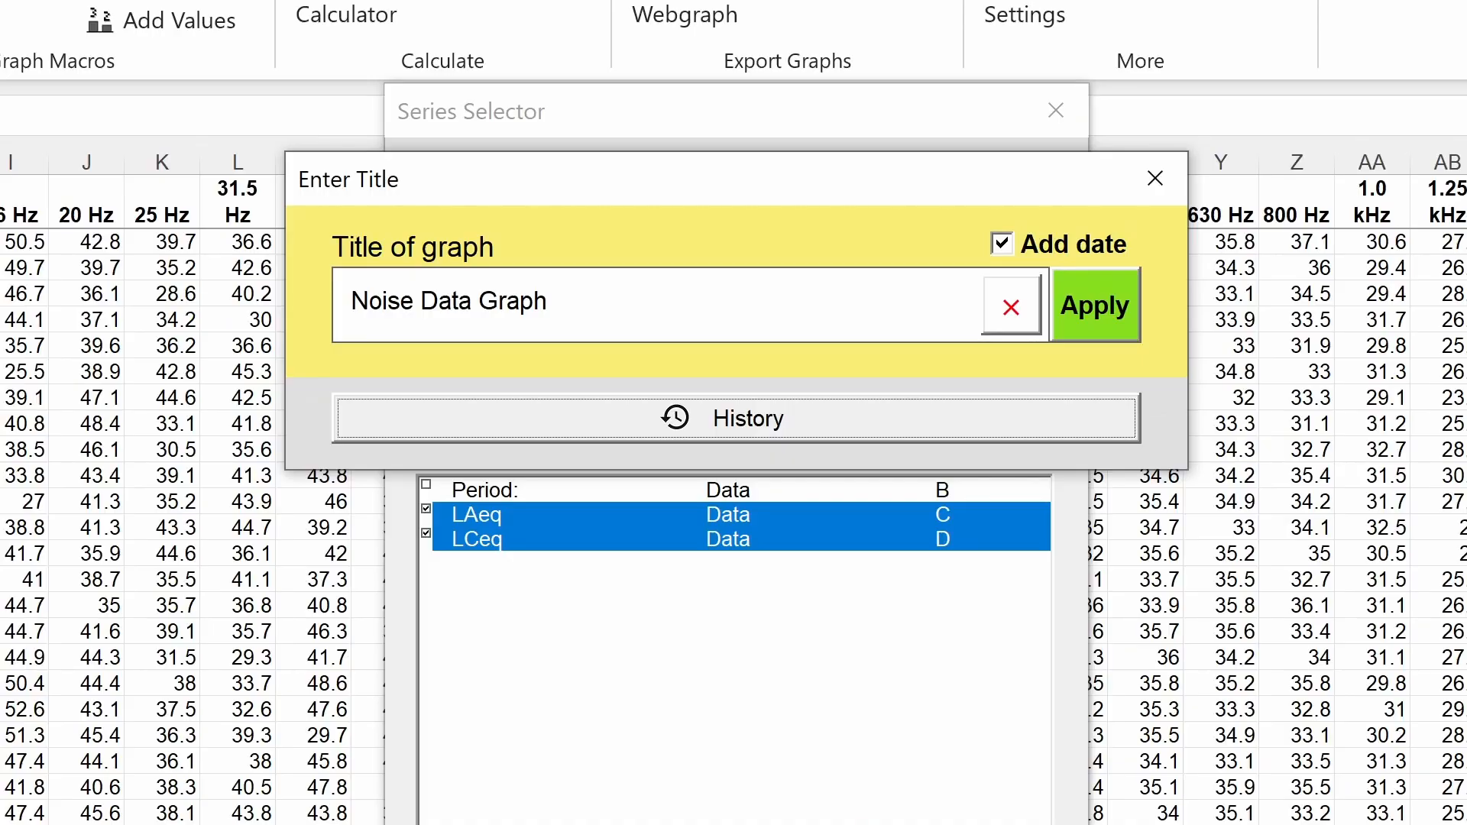
# Set the graph title to Noise Data Graph from the title history and apply it with the date added
pyautogui.click(807, 432)
pyautogui.click(1073, 495)
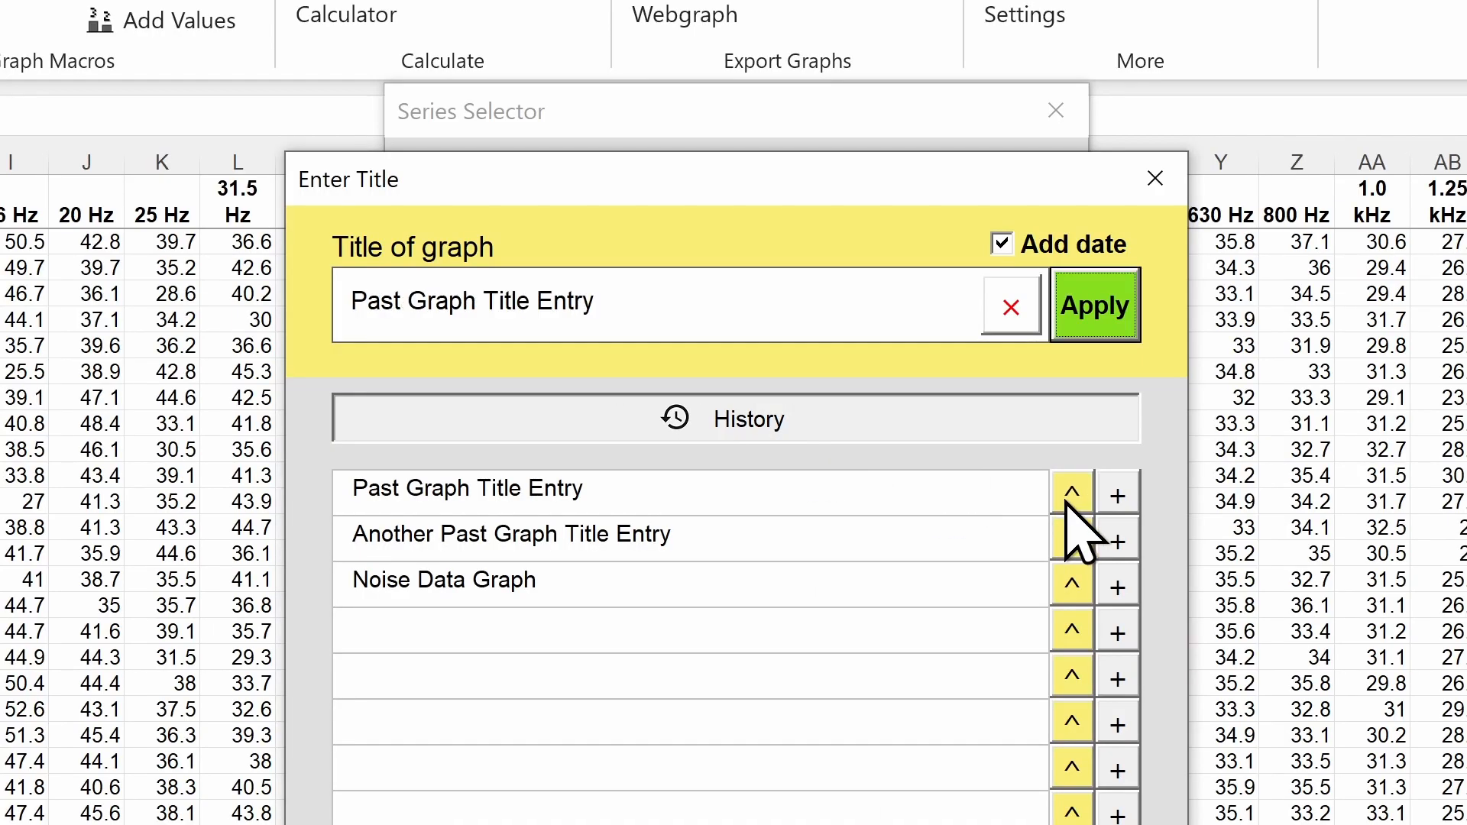
pyautogui.click(1073, 585)
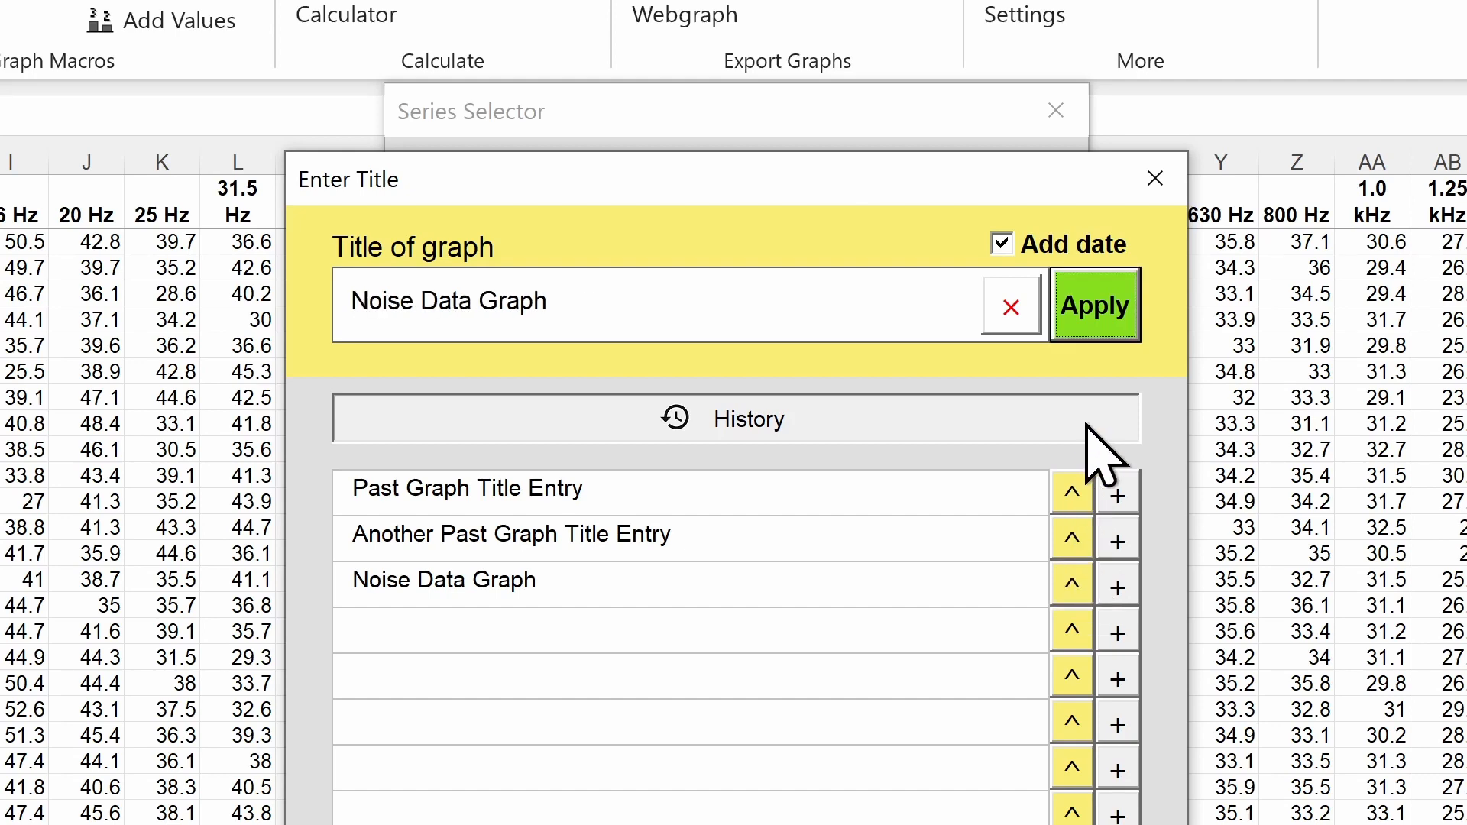
pyautogui.click(1097, 256)
pyautogui.click(1096, 255)
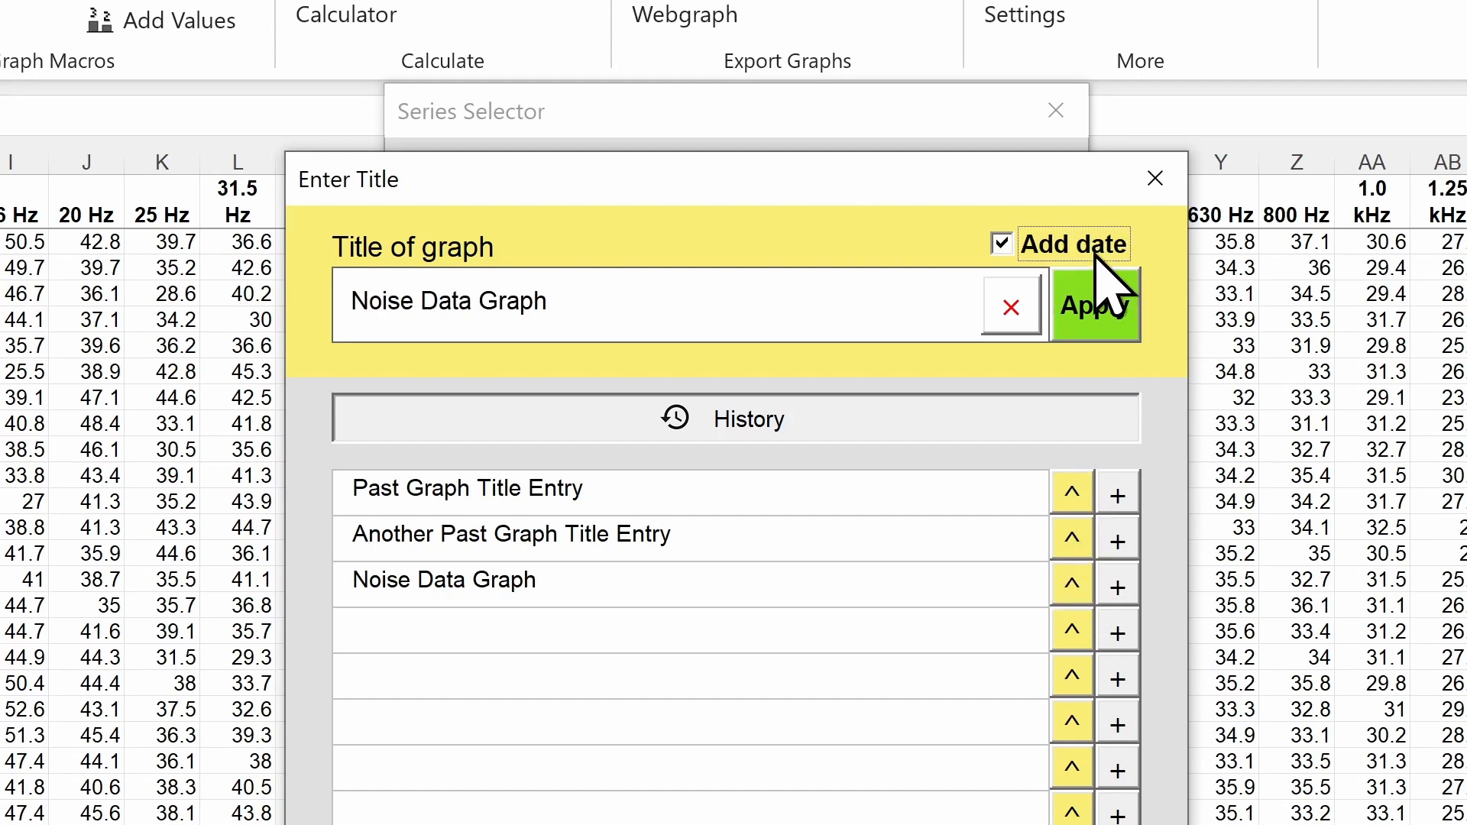
pyautogui.click(1110, 327)
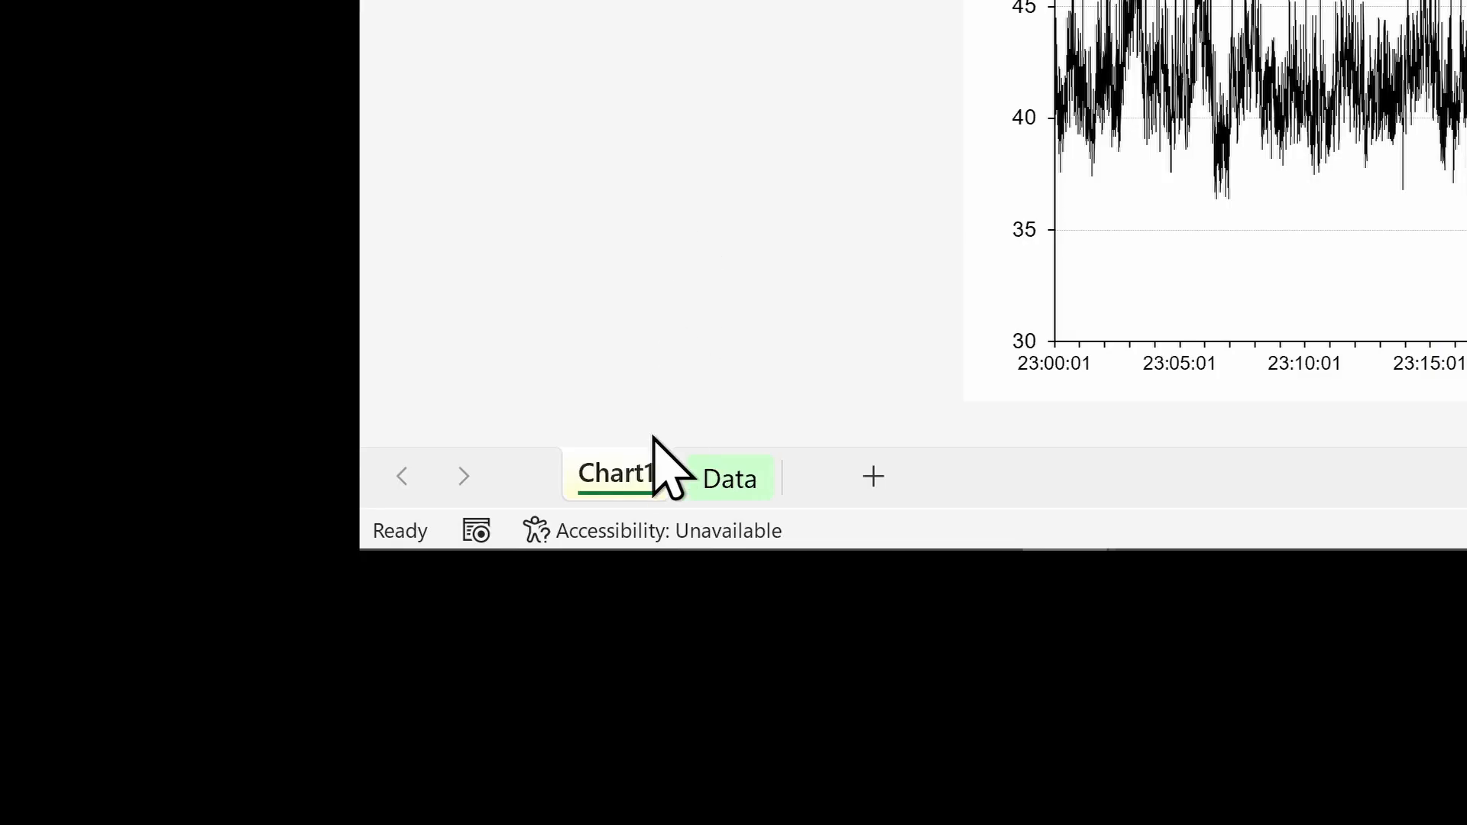
# View the Data sheet, return to the Chart1 sheet and rename it My Chart
pyautogui.click(715, 489)
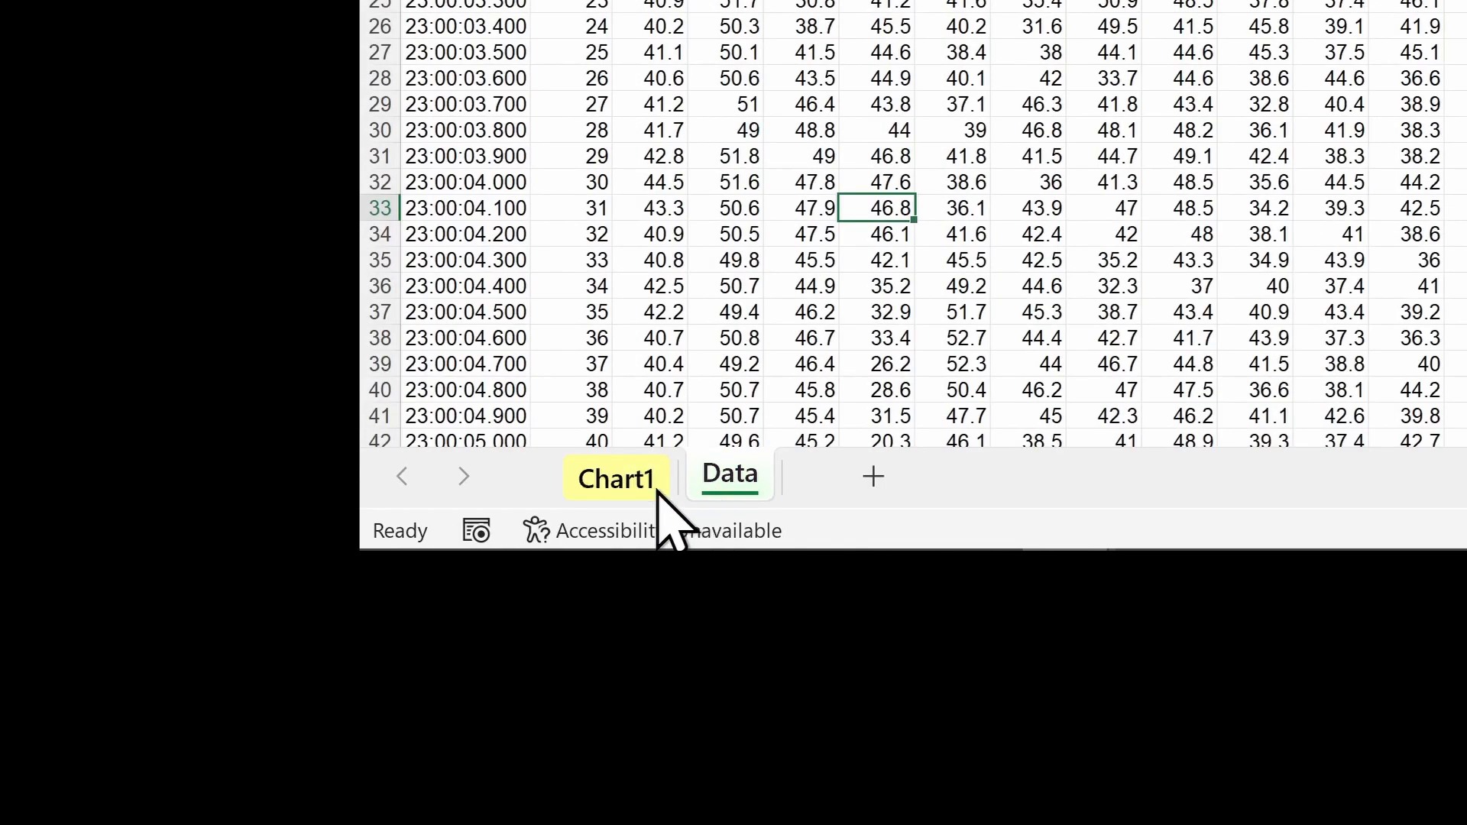
pyautogui.click(638, 489)
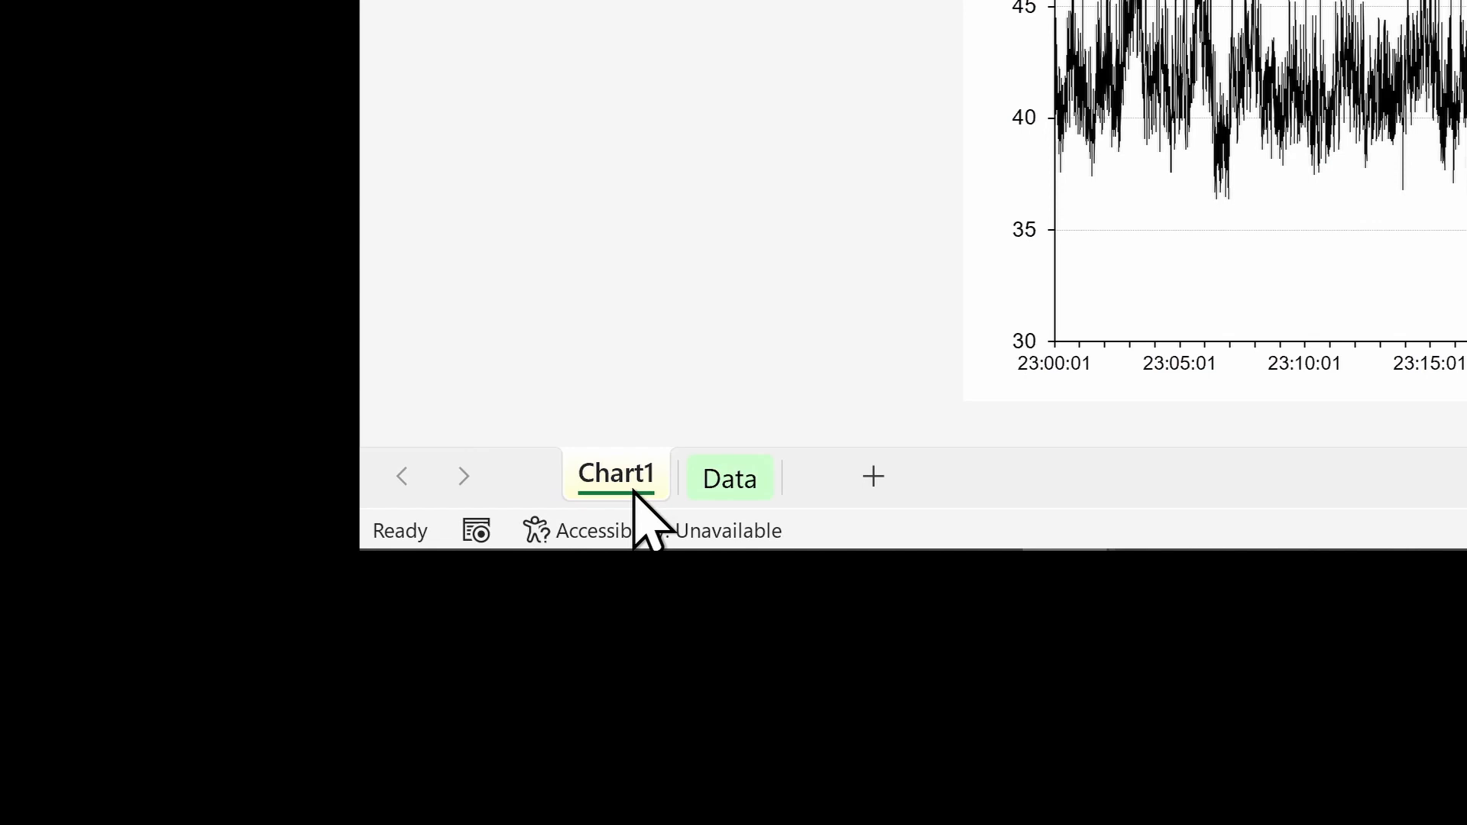
pyautogui.rightClick(633, 493)
pyautogui.moveTo(714, 288)
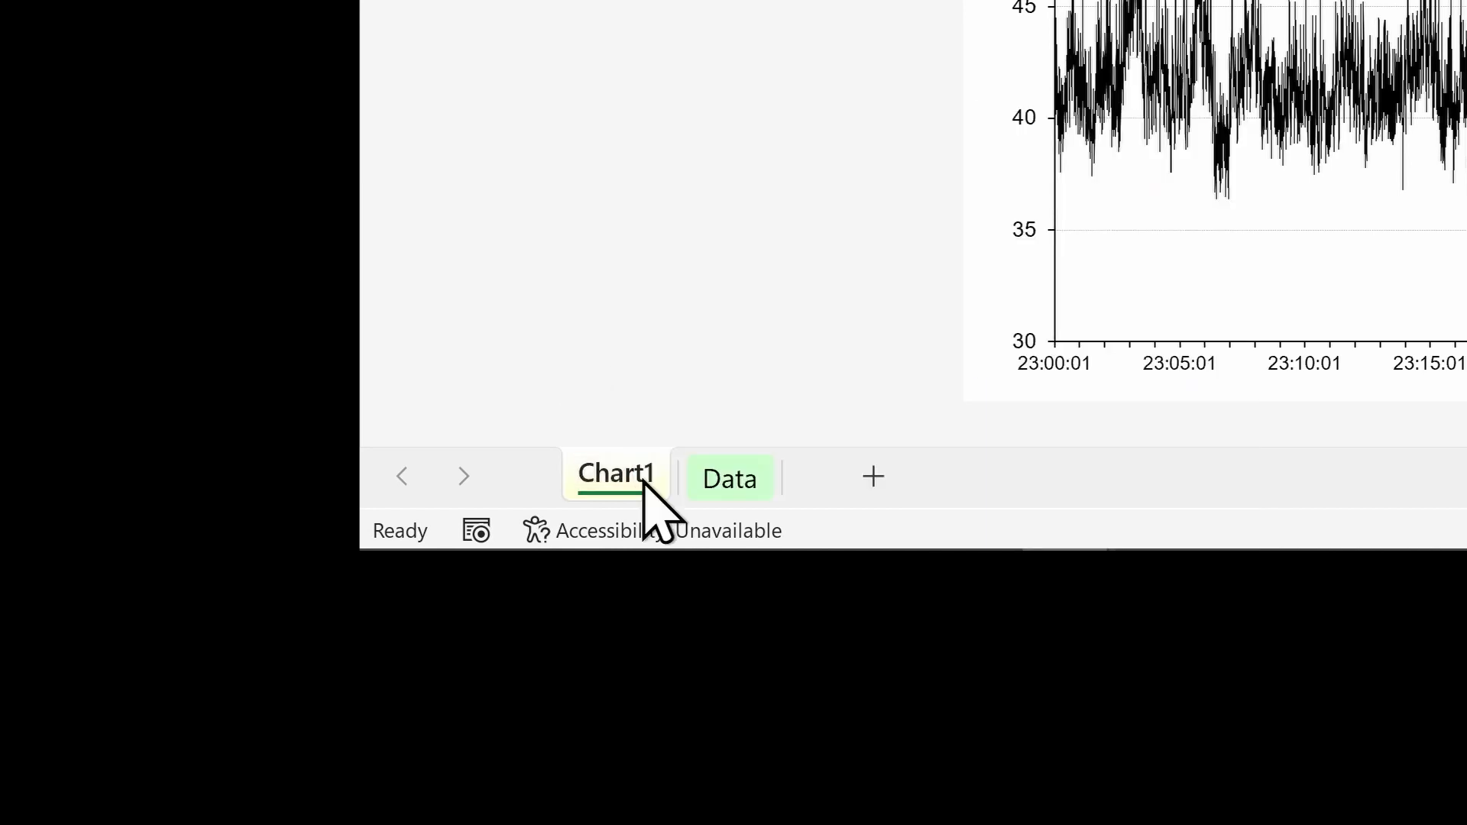
pyautogui.doubleClick(644, 477)
pyautogui.write('My Chart')
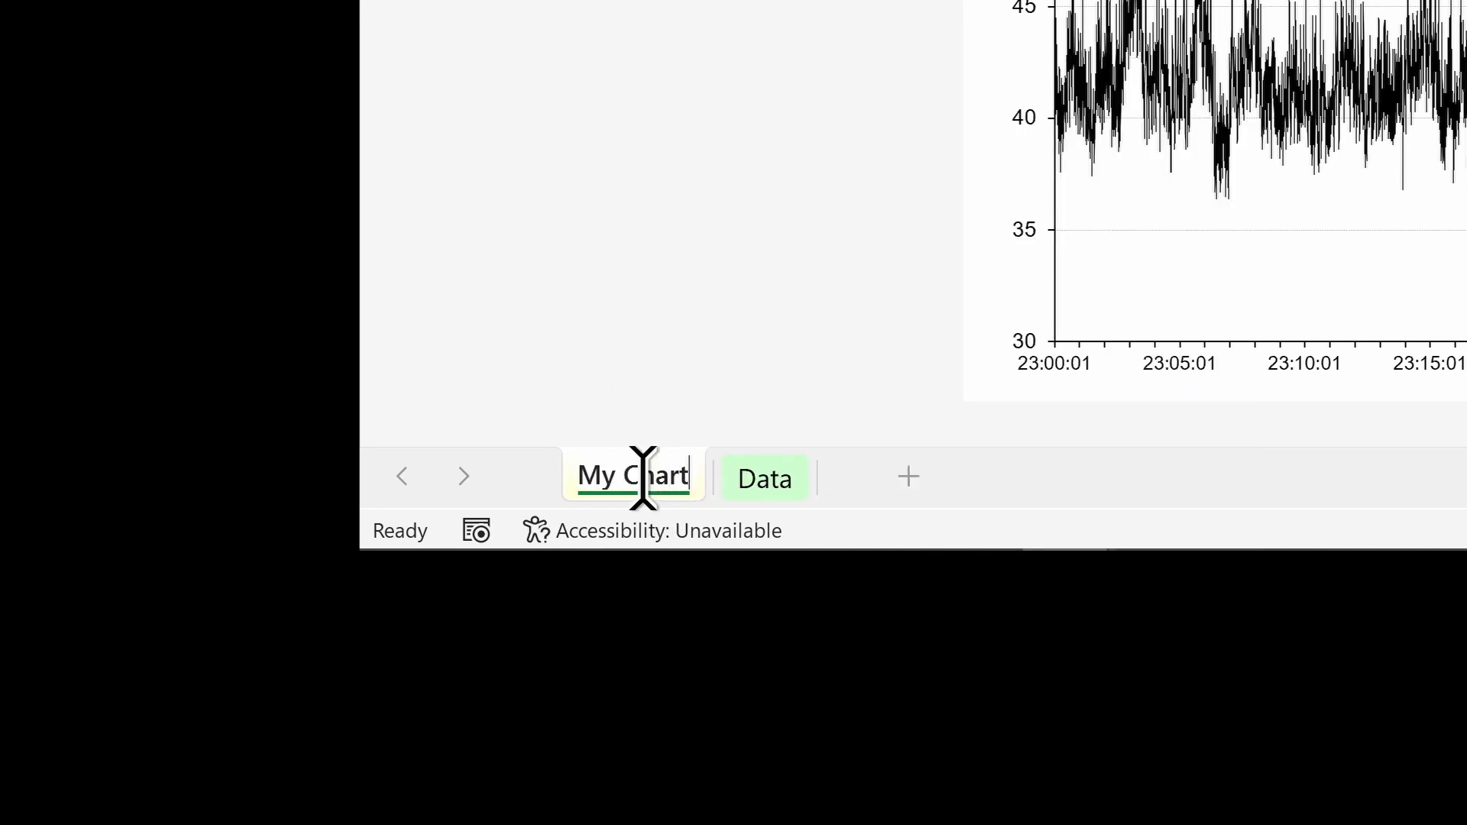
pyautogui.press('Return')
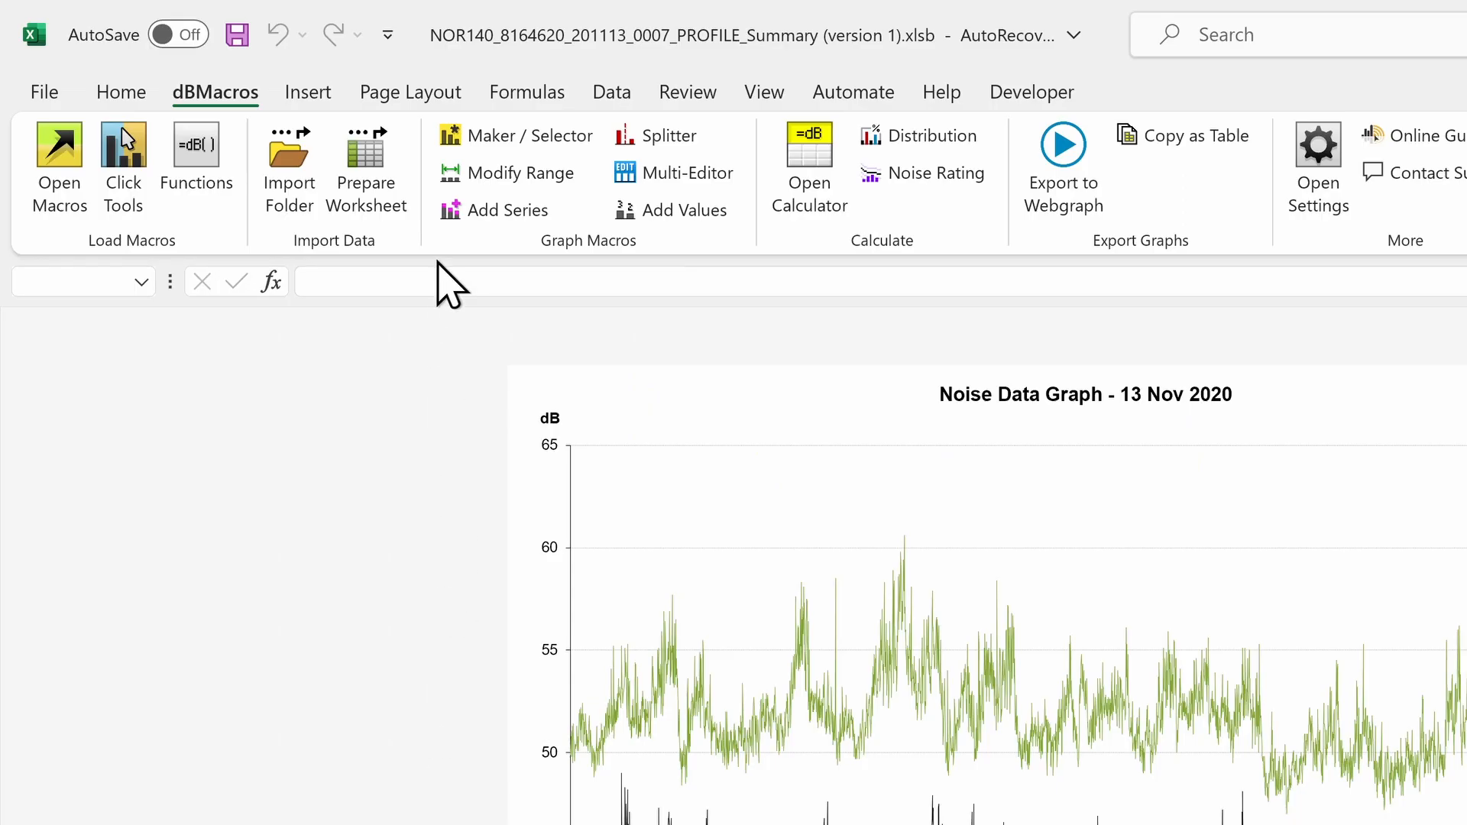
# Try shifting the noise graph's Y-axis range up one increment and back down with Modify Range
pyautogui.click(489, 174)
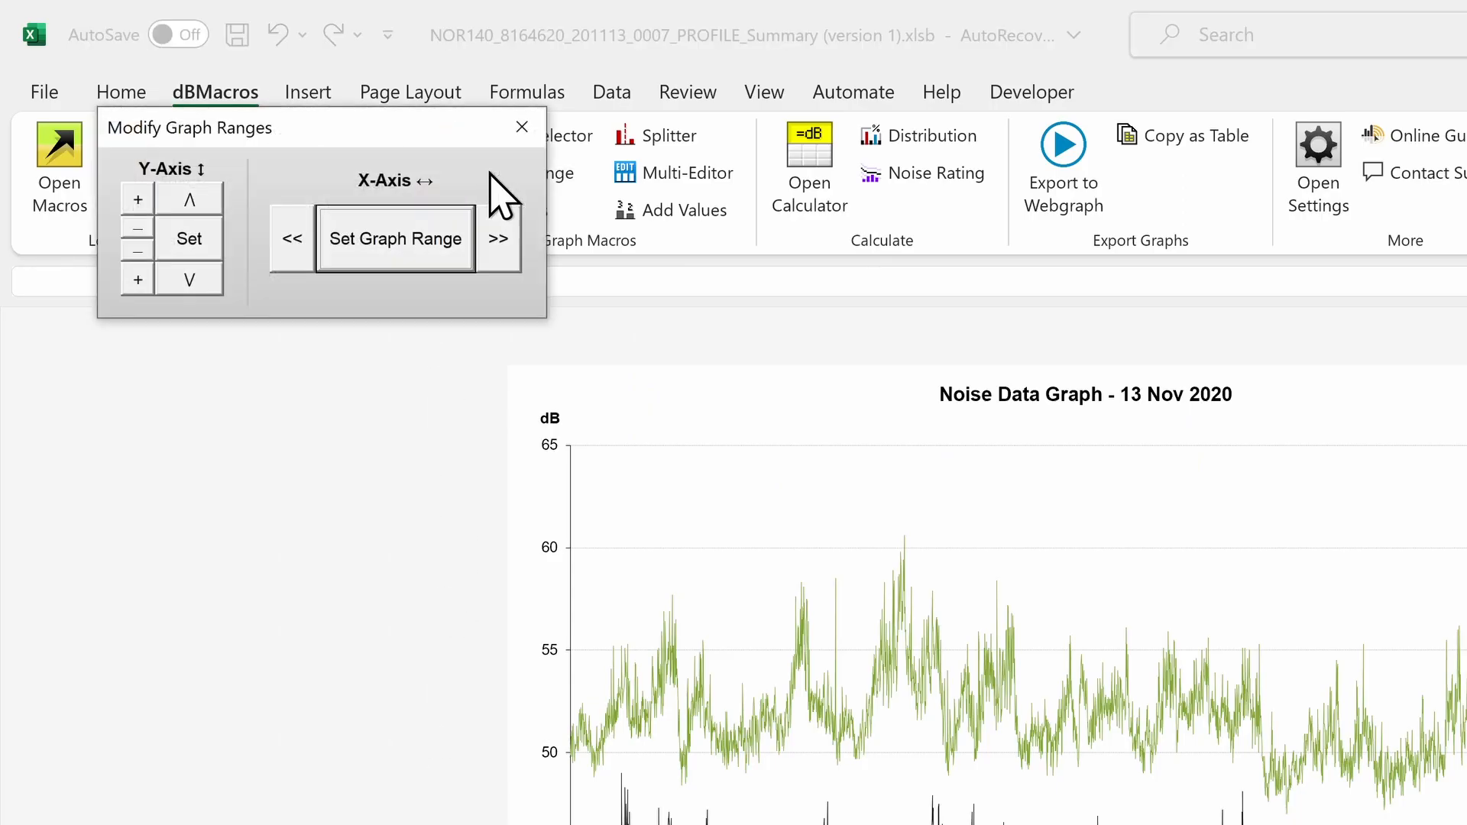
pyautogui.click(191, 201)
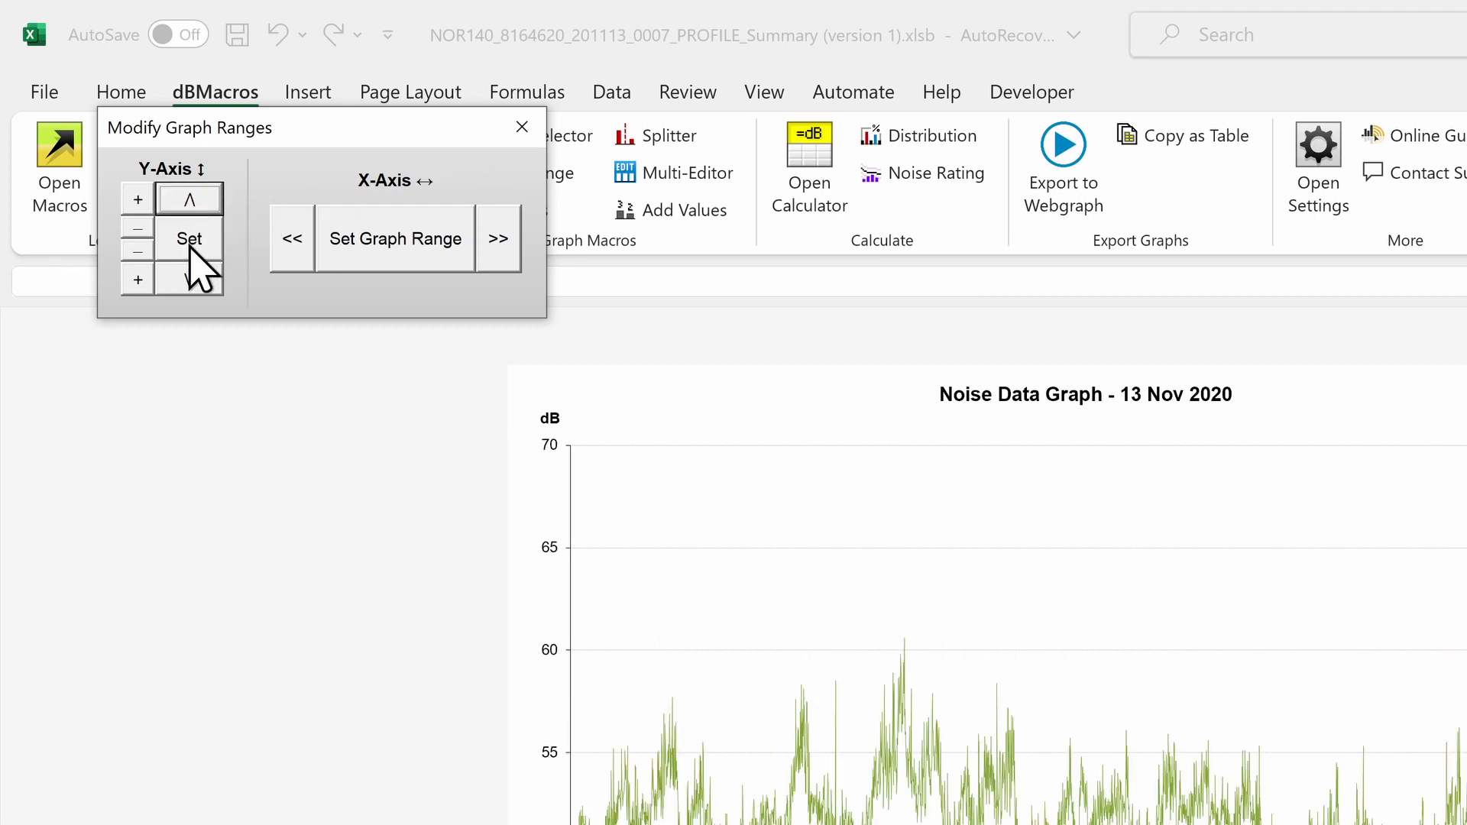
pyautogui.click(190, 281)
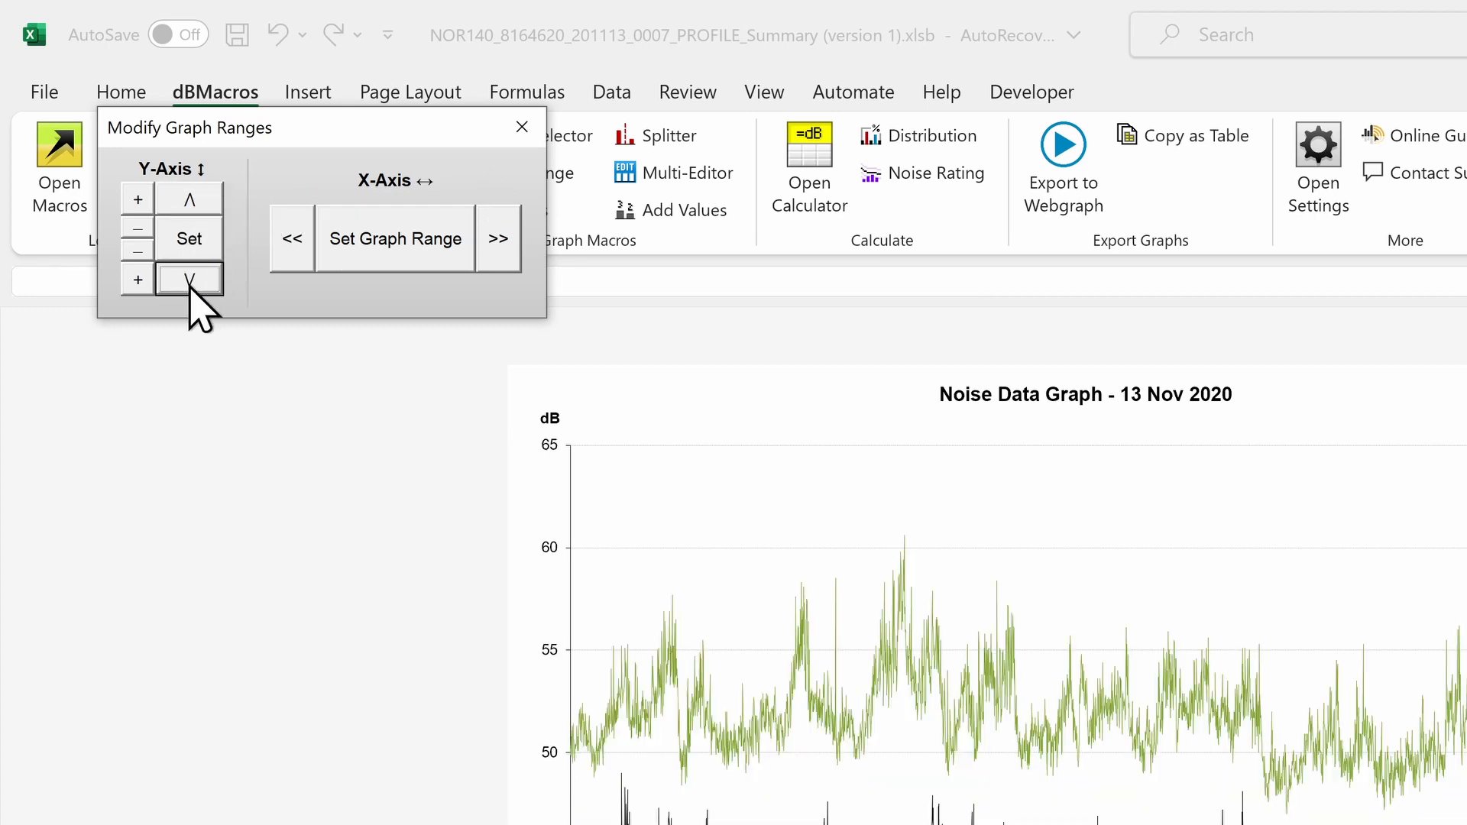
# Confirm the graph's Y-axis limits with a lower value of 35, and open the X-axis graph range settings
pyautogui.click(213, 249)
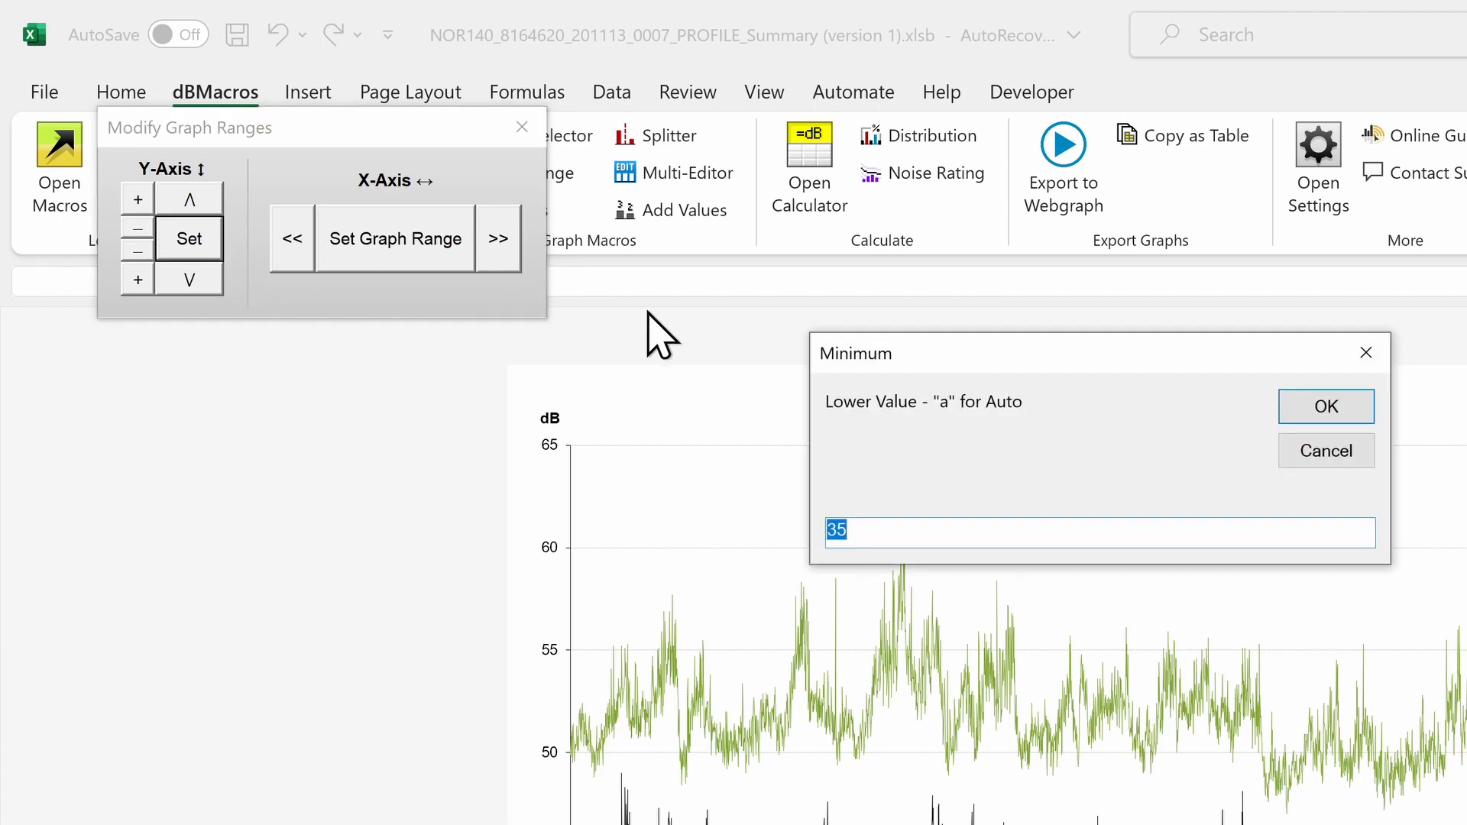
pyautogui.click(1327, 405)
pyautogui.click(1327, 407)
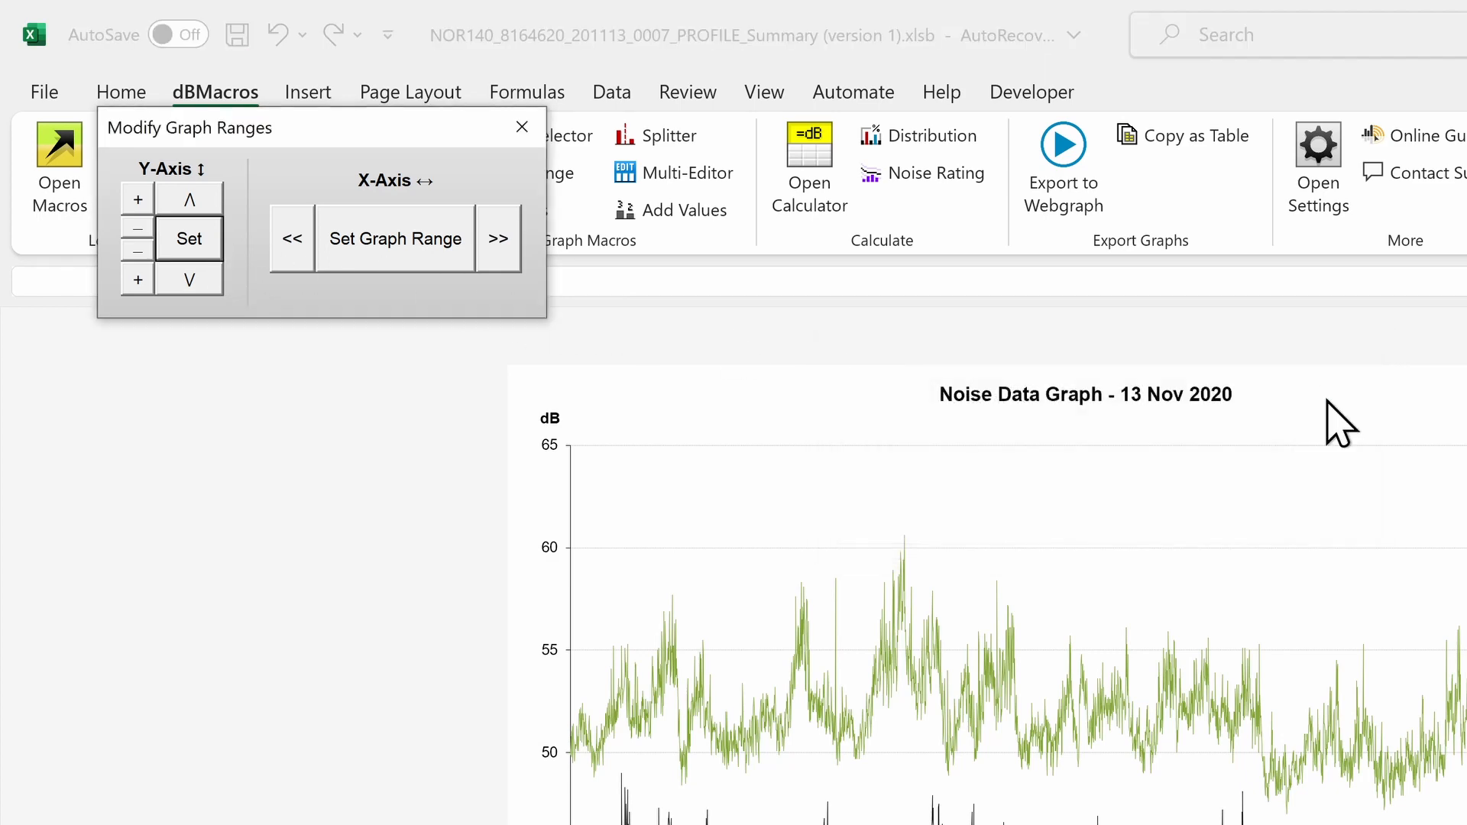
pyautogui.click(401, 243)
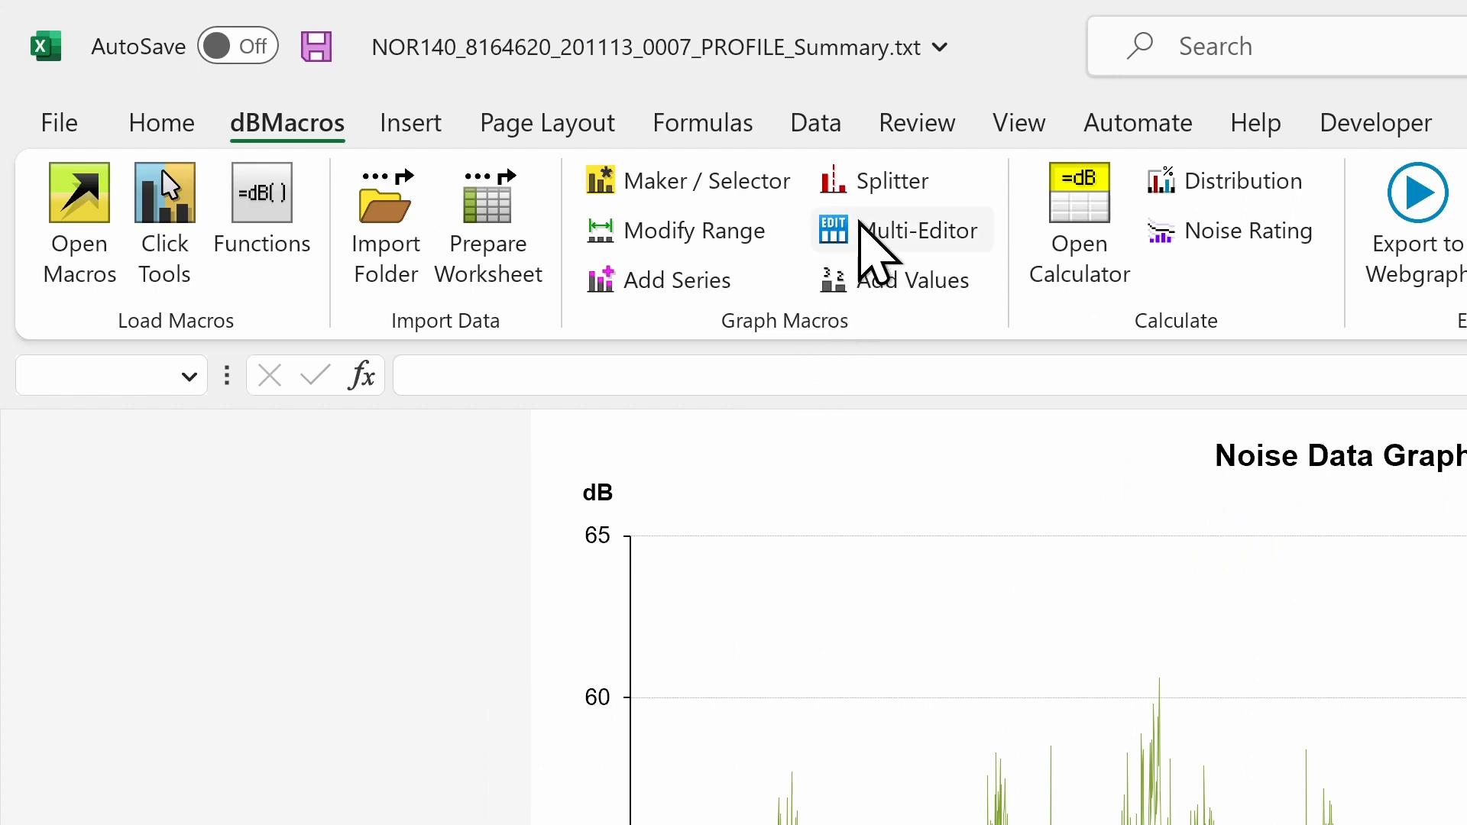
# Set up a split of the noise graph, trying 1/4 of the records and 5 min intervals before settling on 15 min
pyautogui.click(863, 187)
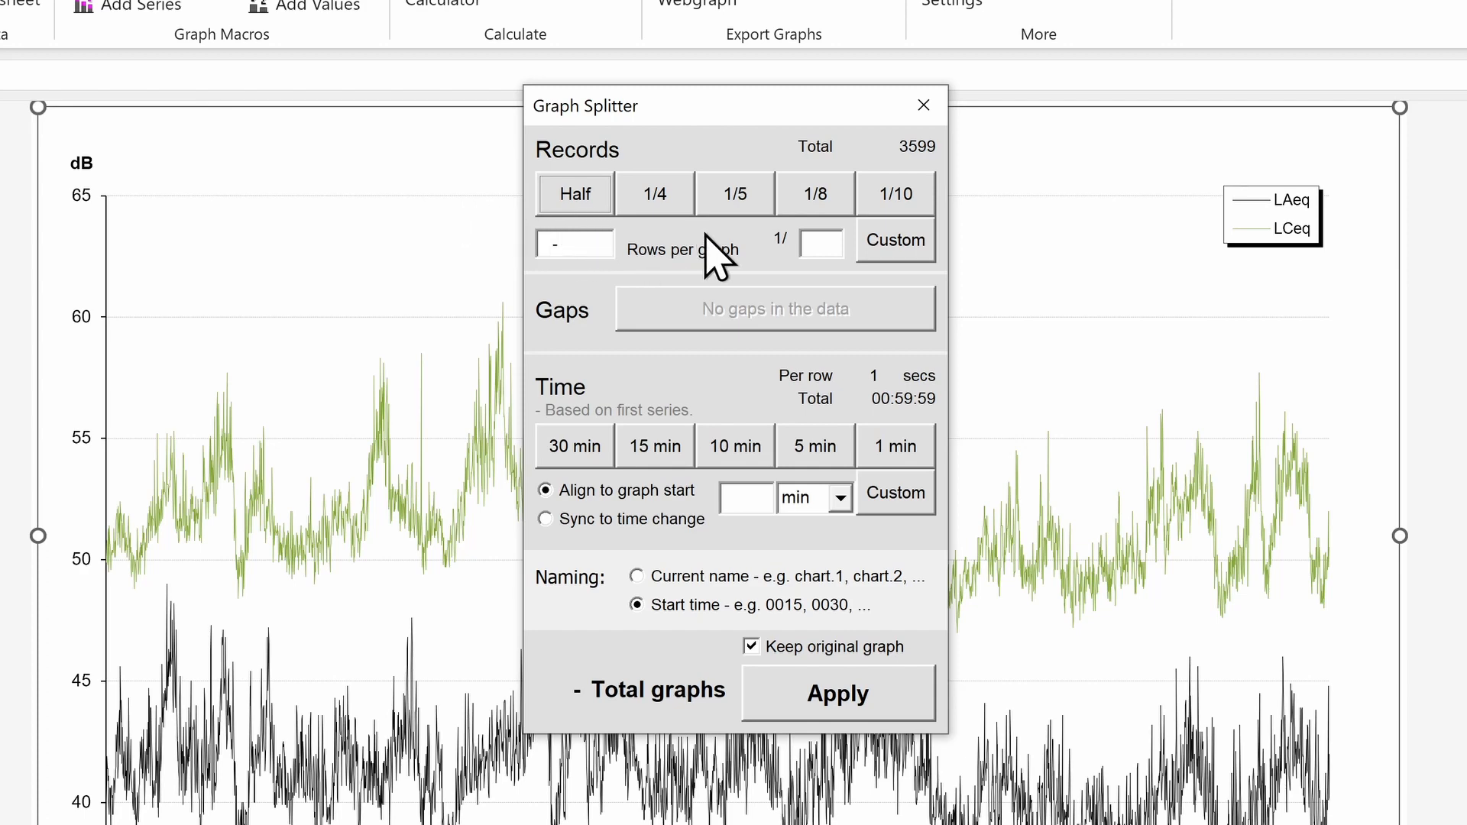
pyautogui.click(687, 198)
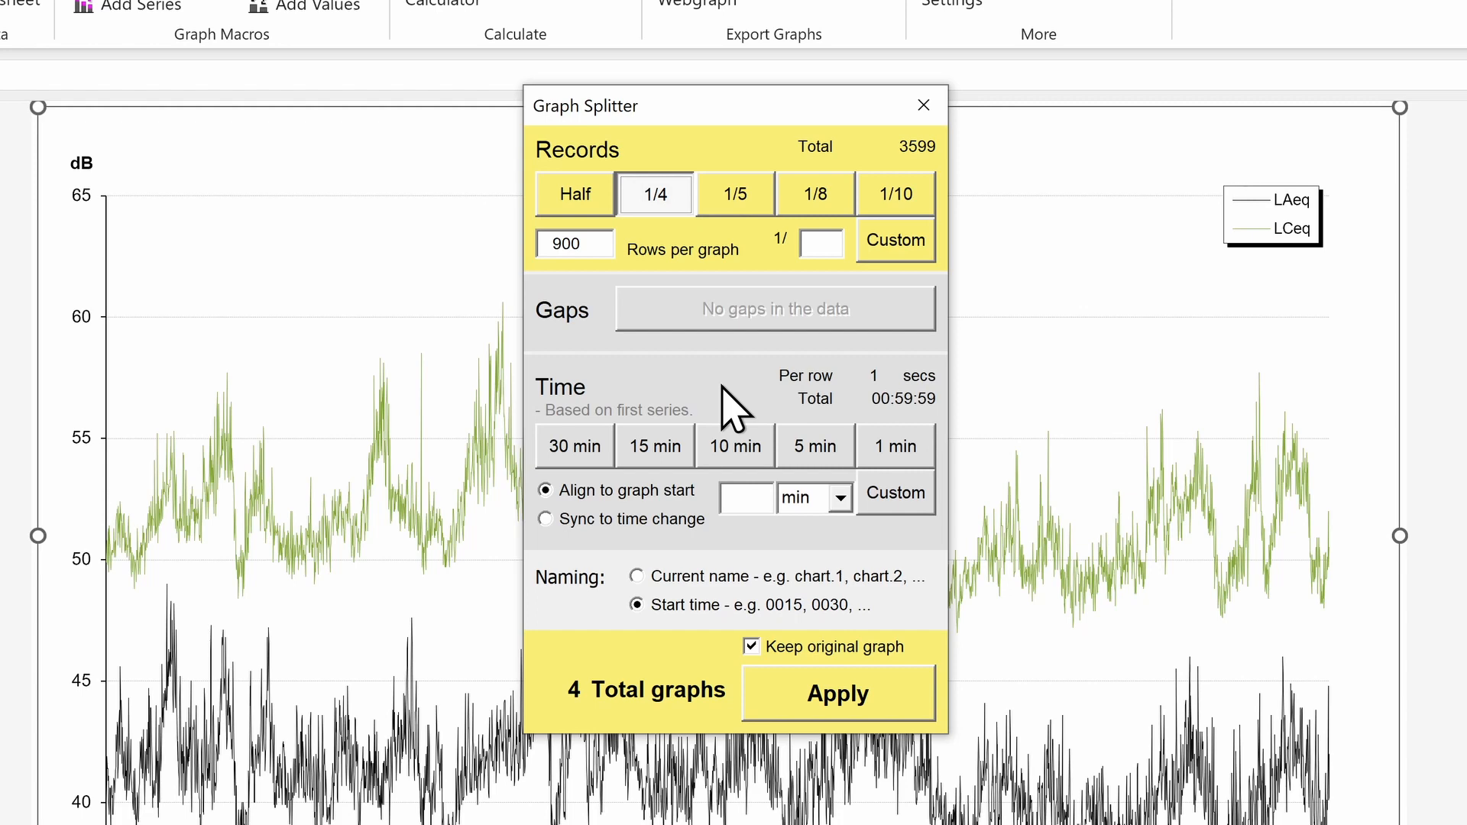
pyautogui.click(662, 463)
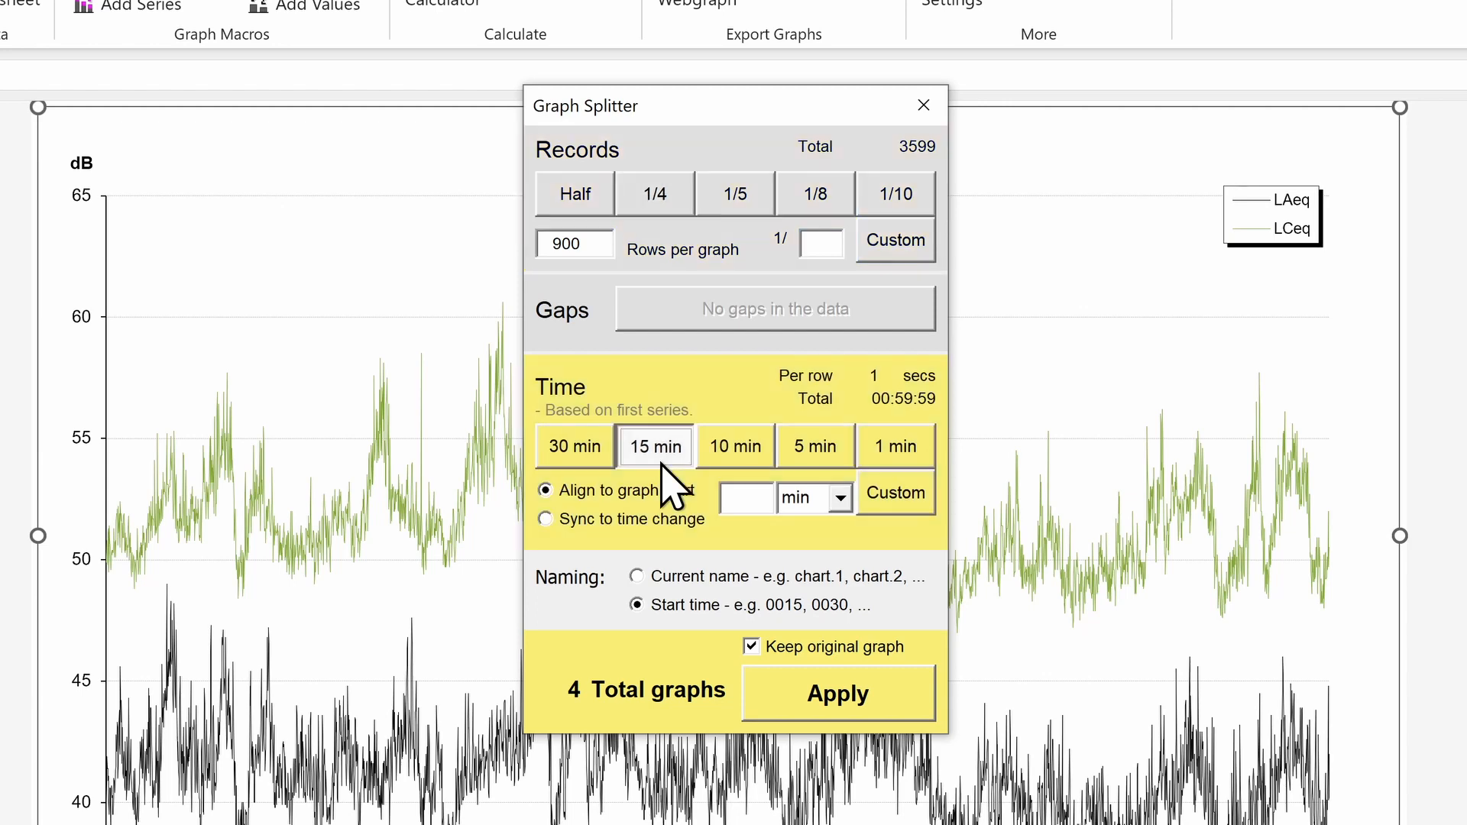
pyautogui.click(810, 458)
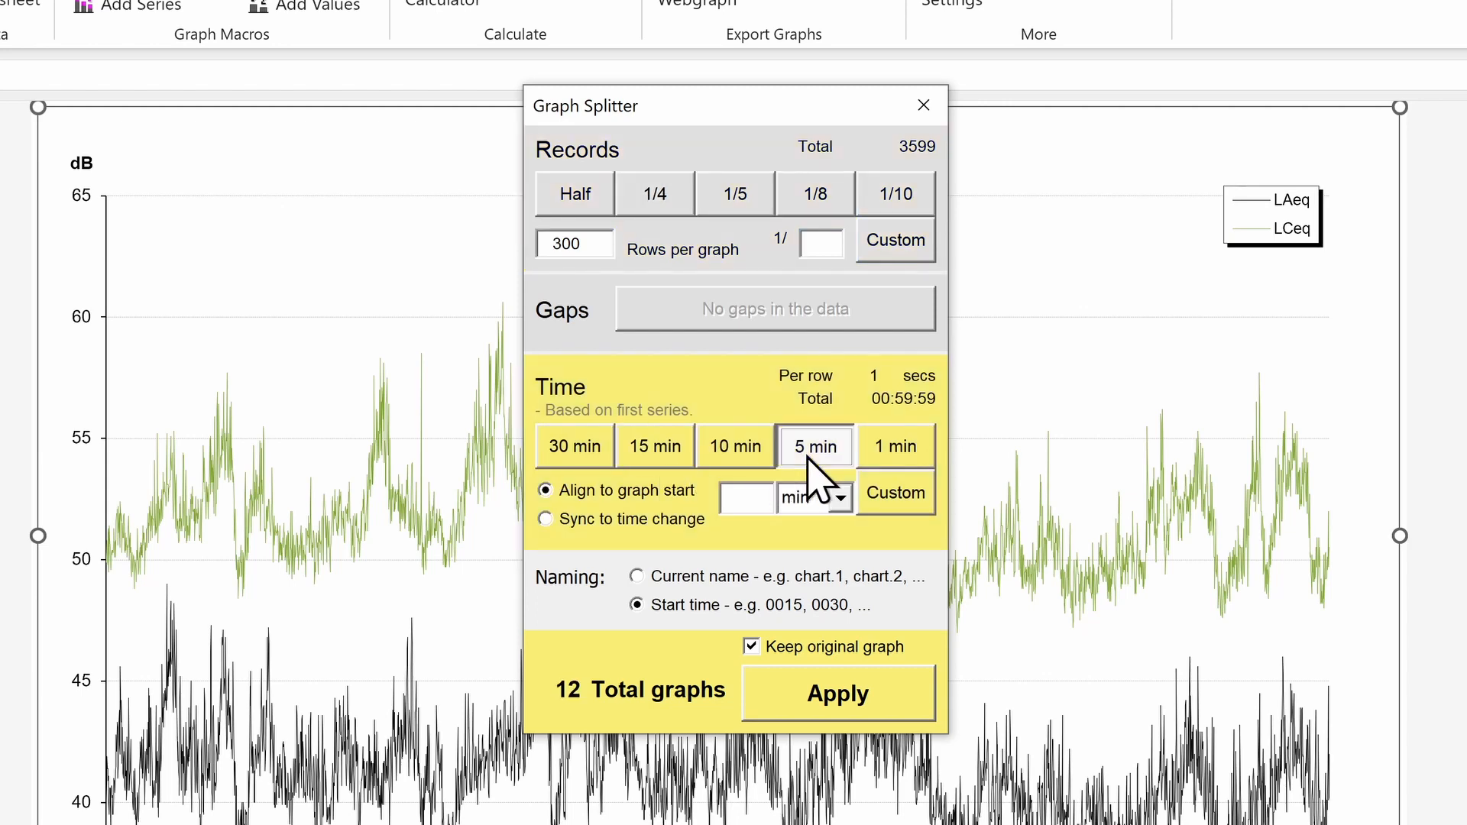
pyautogui.click(663, 464)
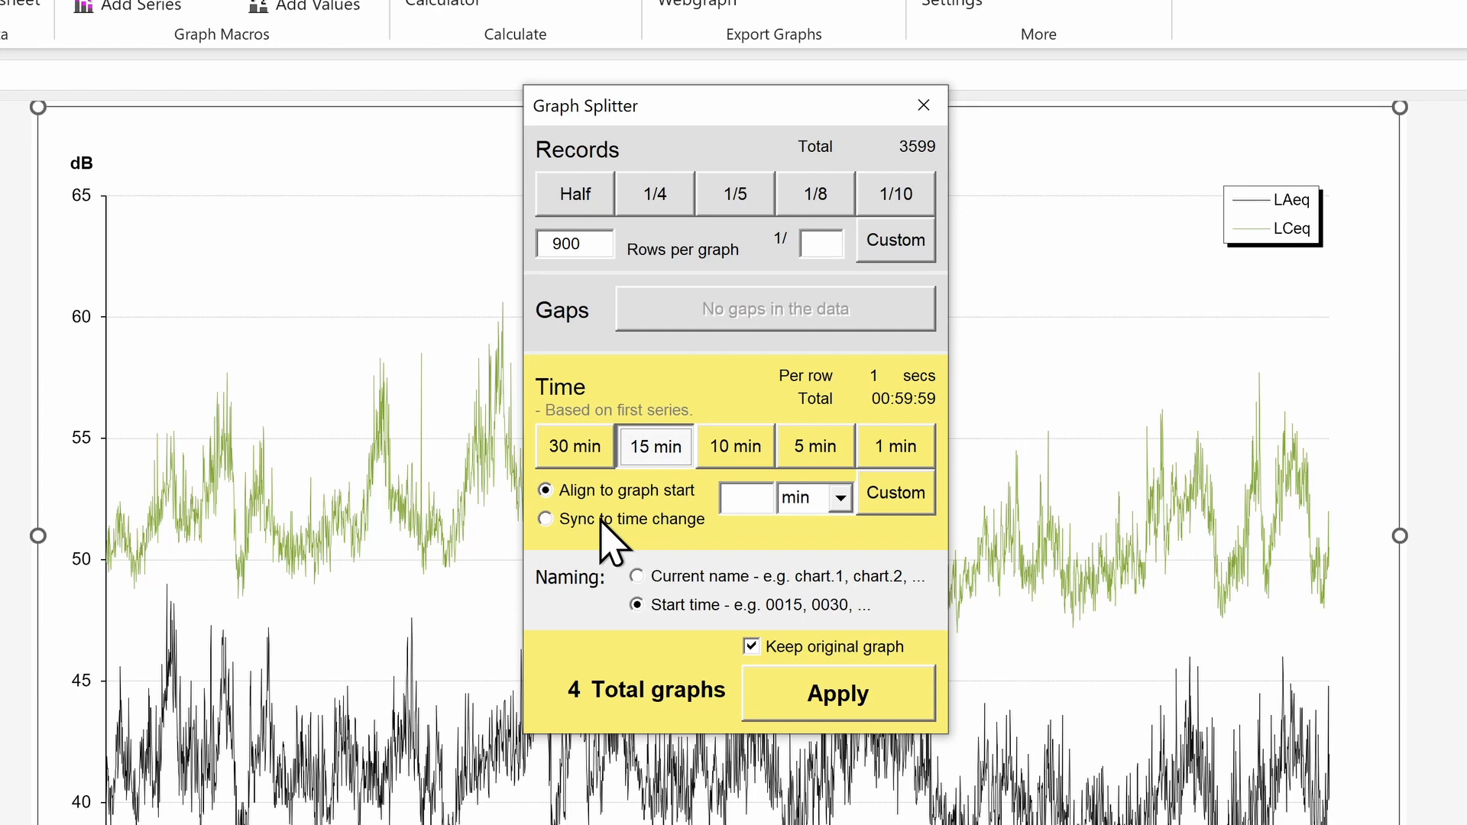
# Name the split graphs by start time without keeping the original graph, apply the split, and view the 2300 graph
pyautogui.click(719, 581)
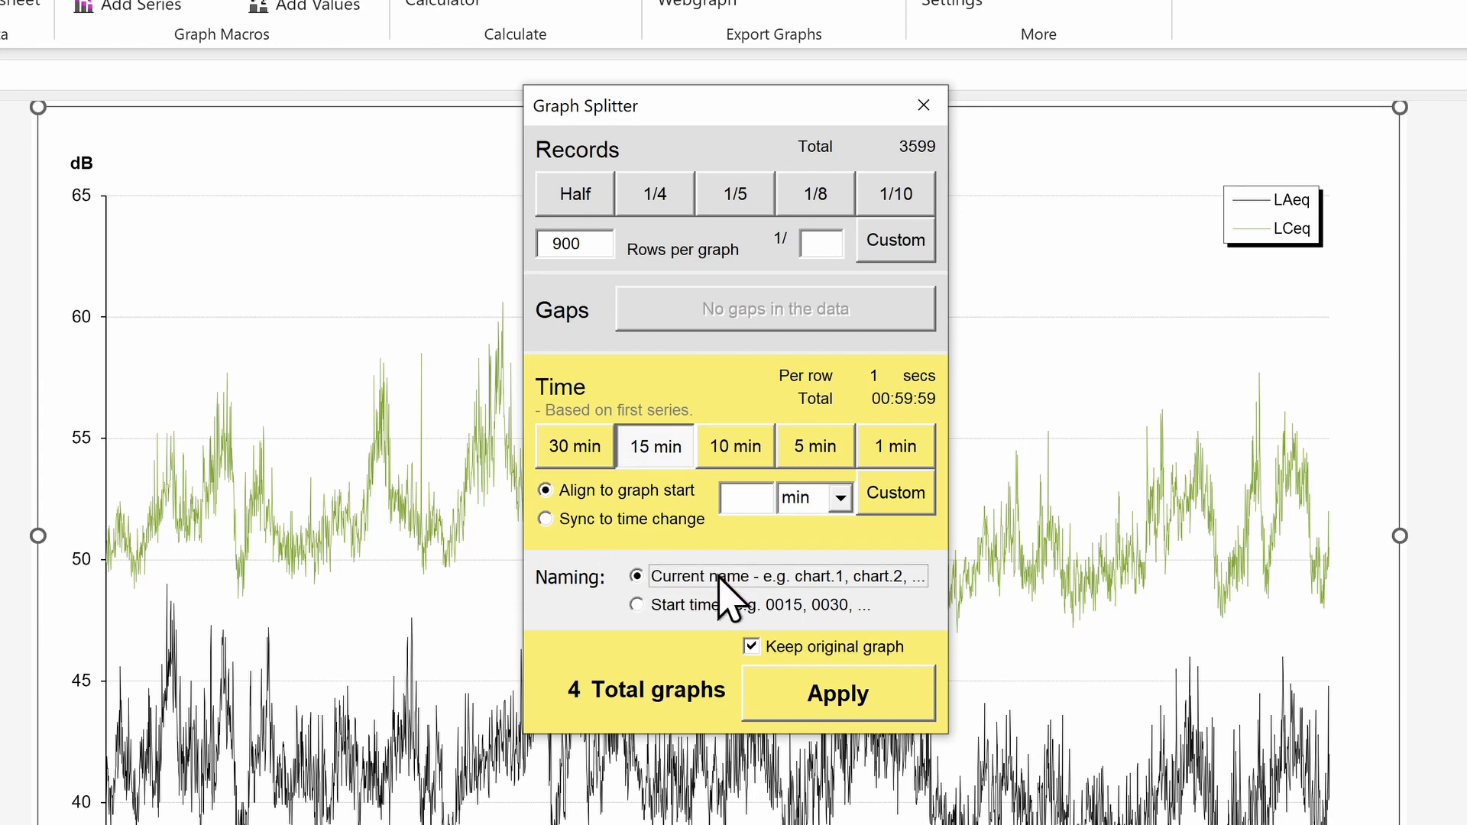
pyautogui.click(710, 604)
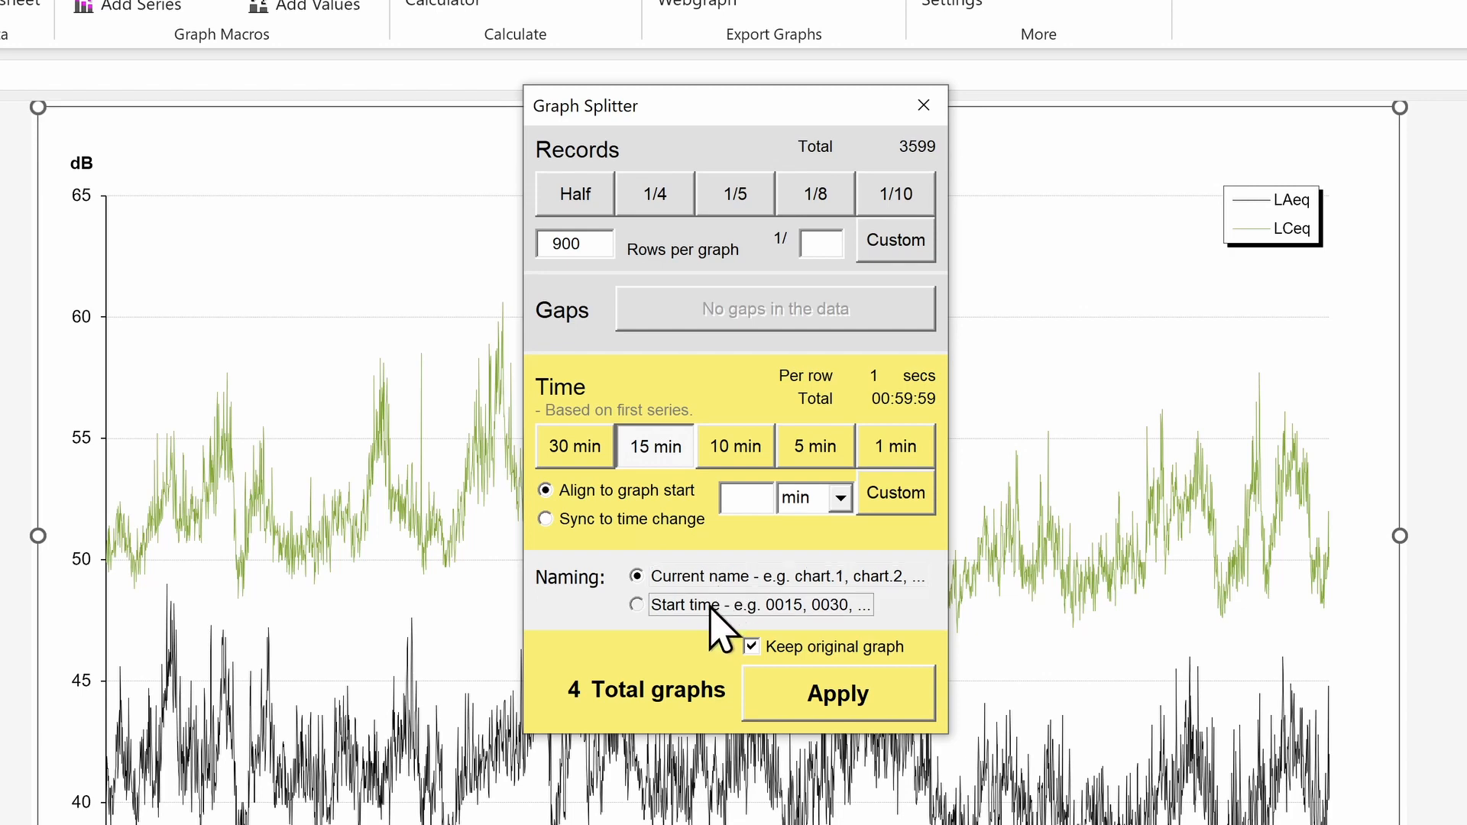
pyautogui.click(822, 653)
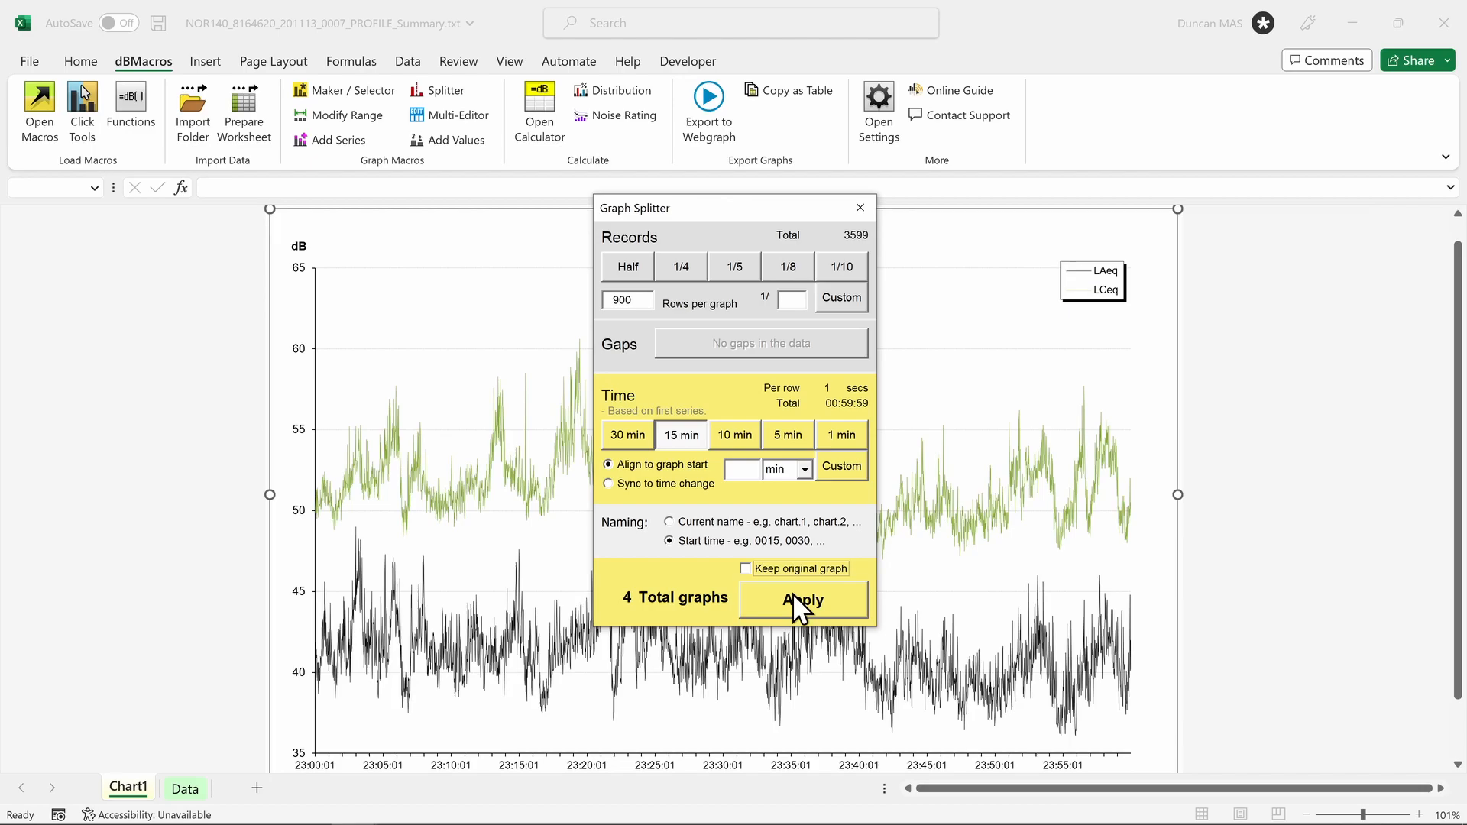
pyautogui.click(821, 681)
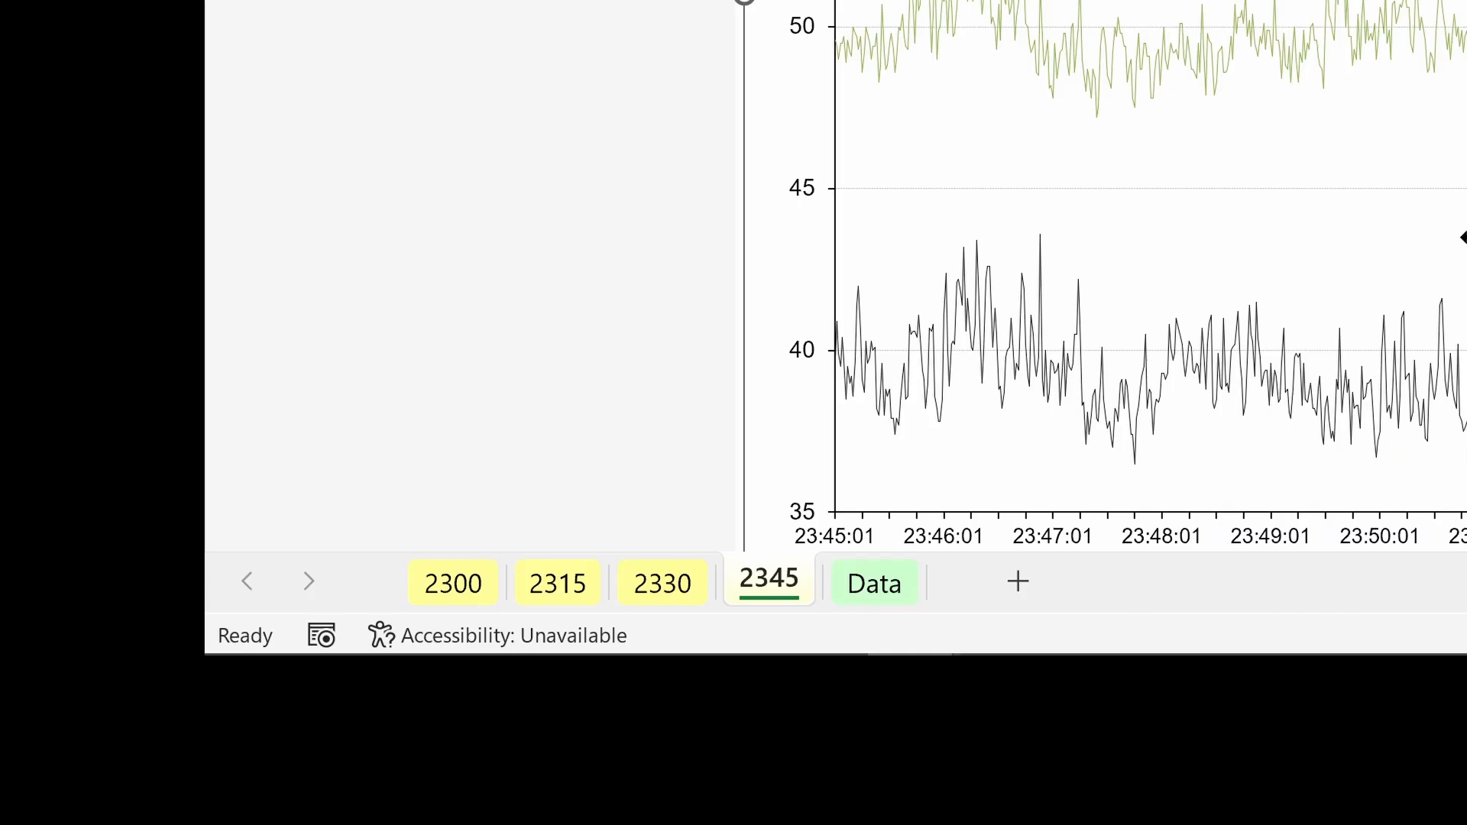
pyautogui.click(453, 595)
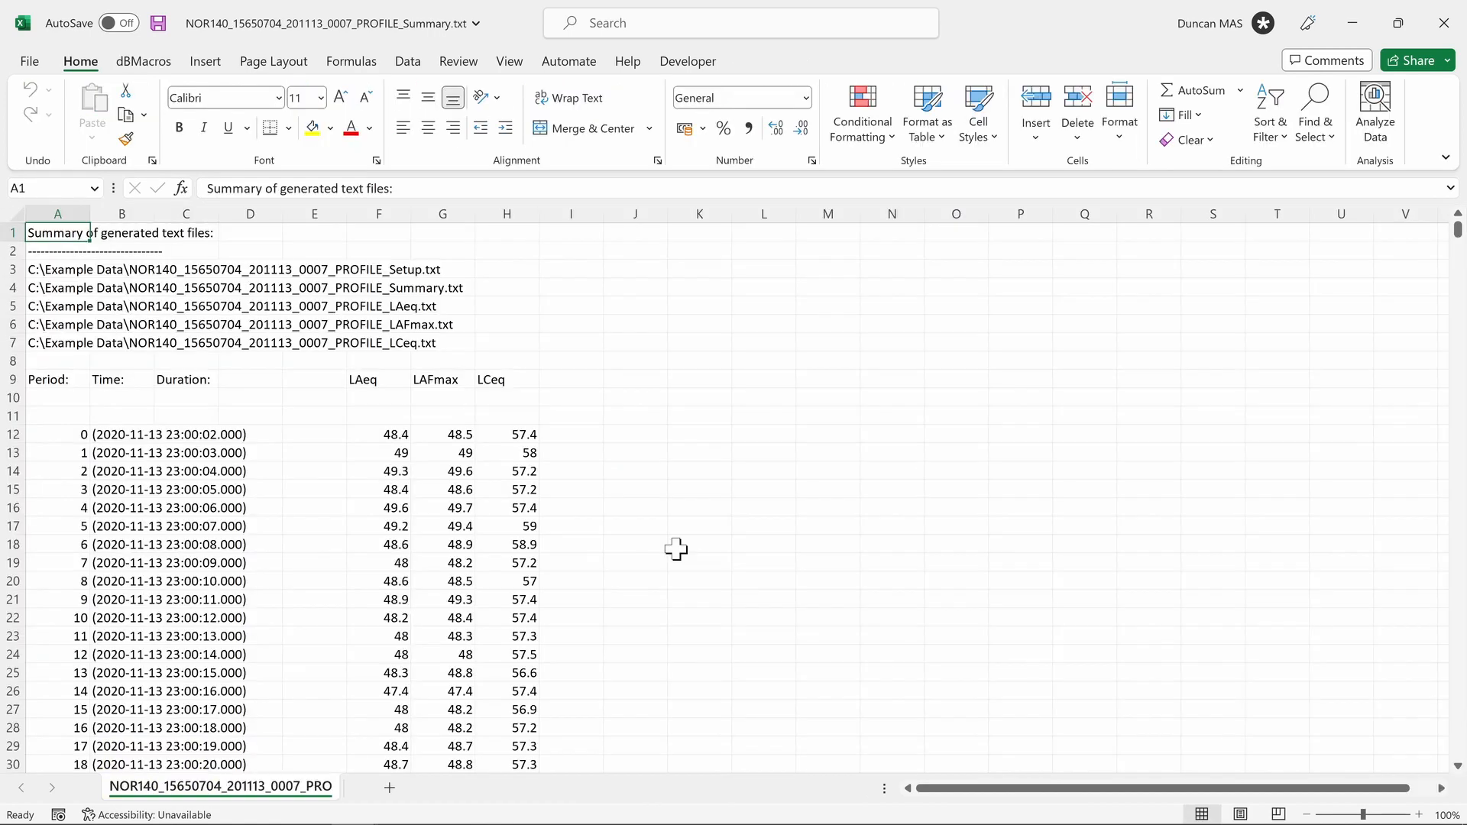
# Prepare the second NOR140 worksheet as raw data from an unspecified source, with column B as the time column, and process it
pyautogui.click(145, 61)
pyautogui.click(244, 106)
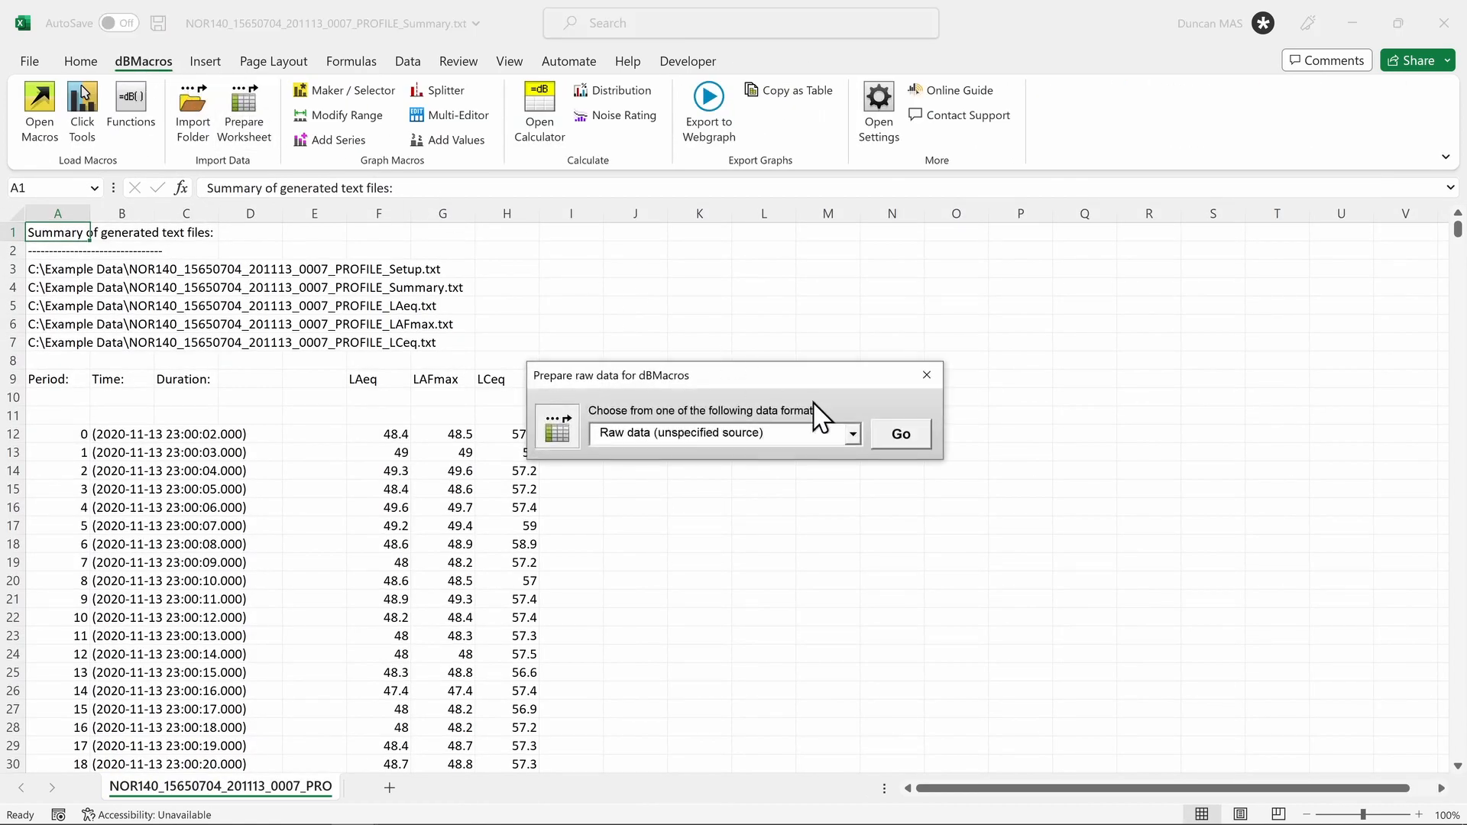
pyautogui.click(901, 434)
pyautogui.click(712, 428)
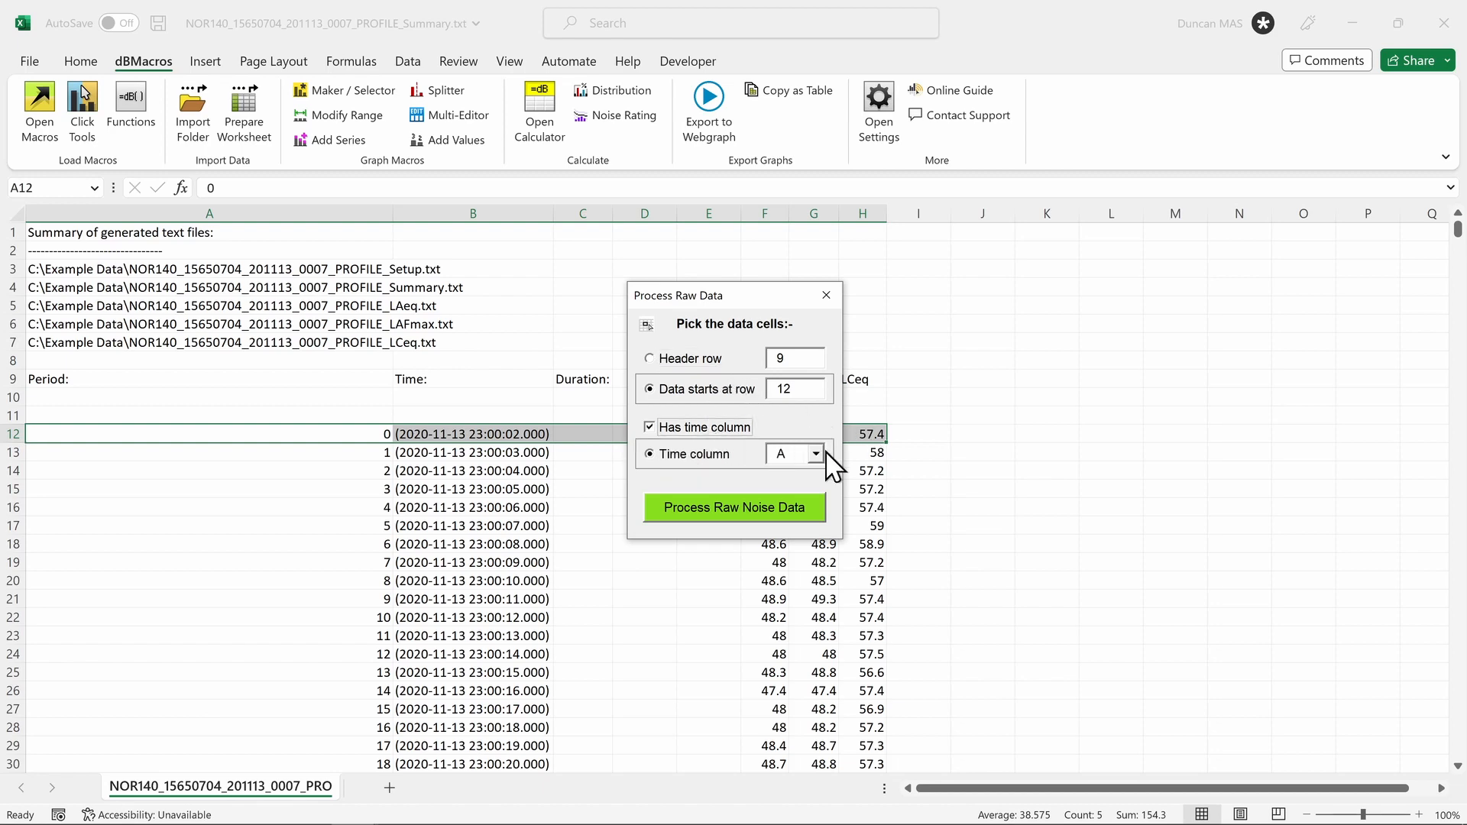
pyautogui.click(816, 454)
pyautogui.click(829, 480)
pyautogui.click(773, 507)
pyautogui.click(773, 497)
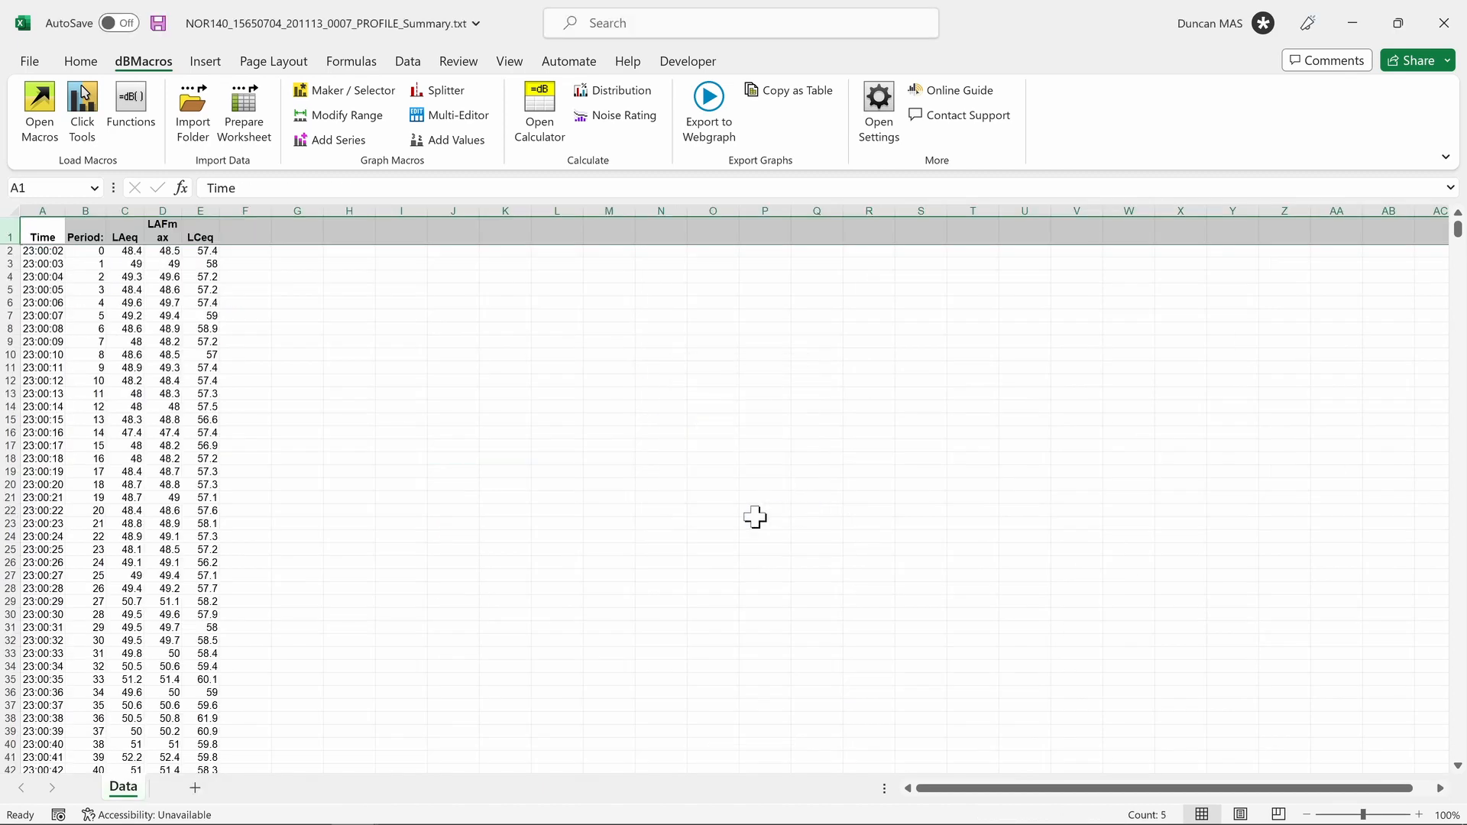
# Move the processed Data sheet to the end of the Example Data.xlsx workbook
pyautogui.rightClick(123, 787)
pyautogui.click(199, 598)
pyautogui.click(196, 547)
pyautogui.click(193, 606)
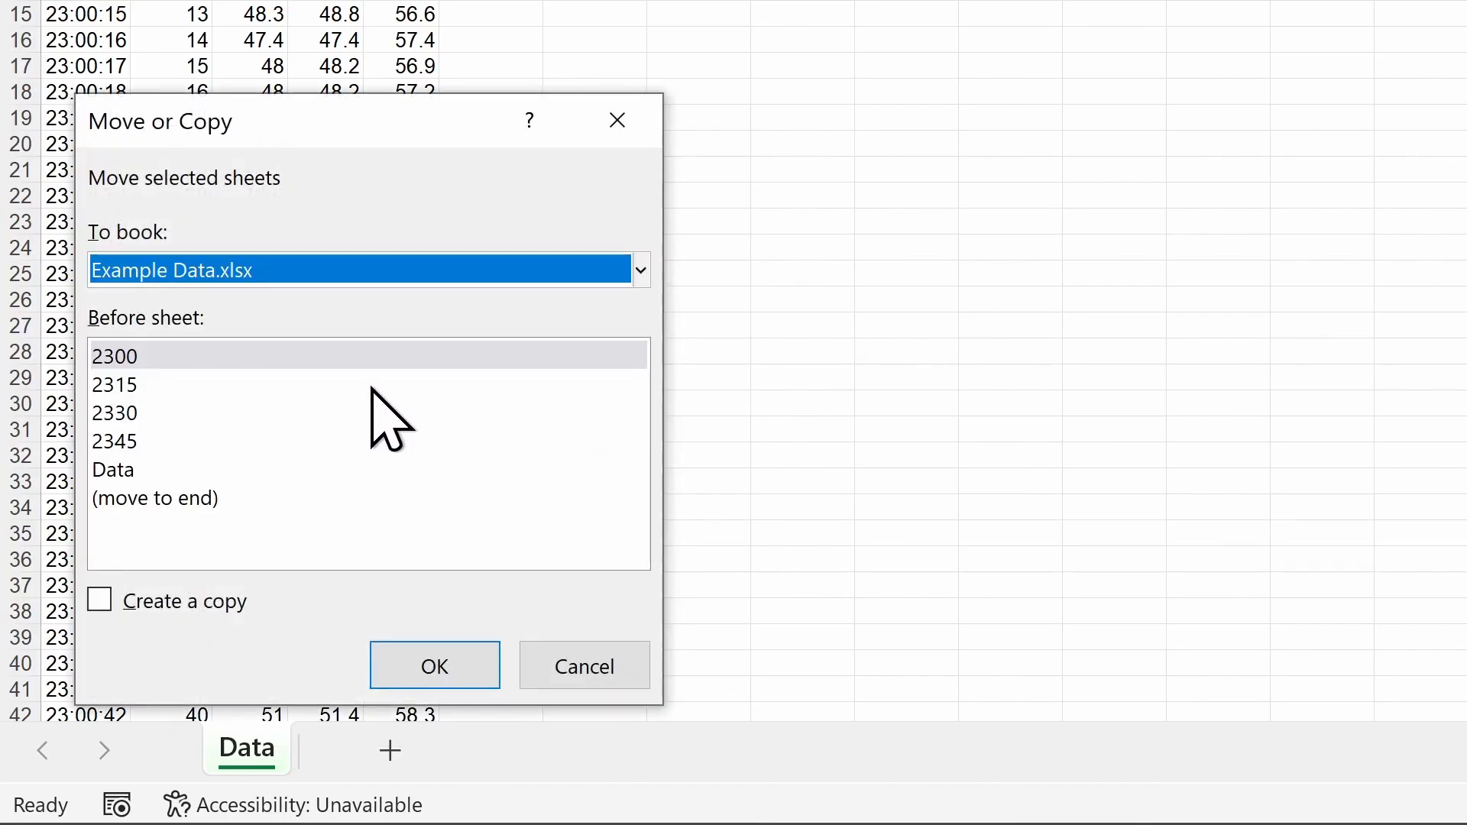
pyautogui.click(203, 498)
pyautogui.click(435, 667)
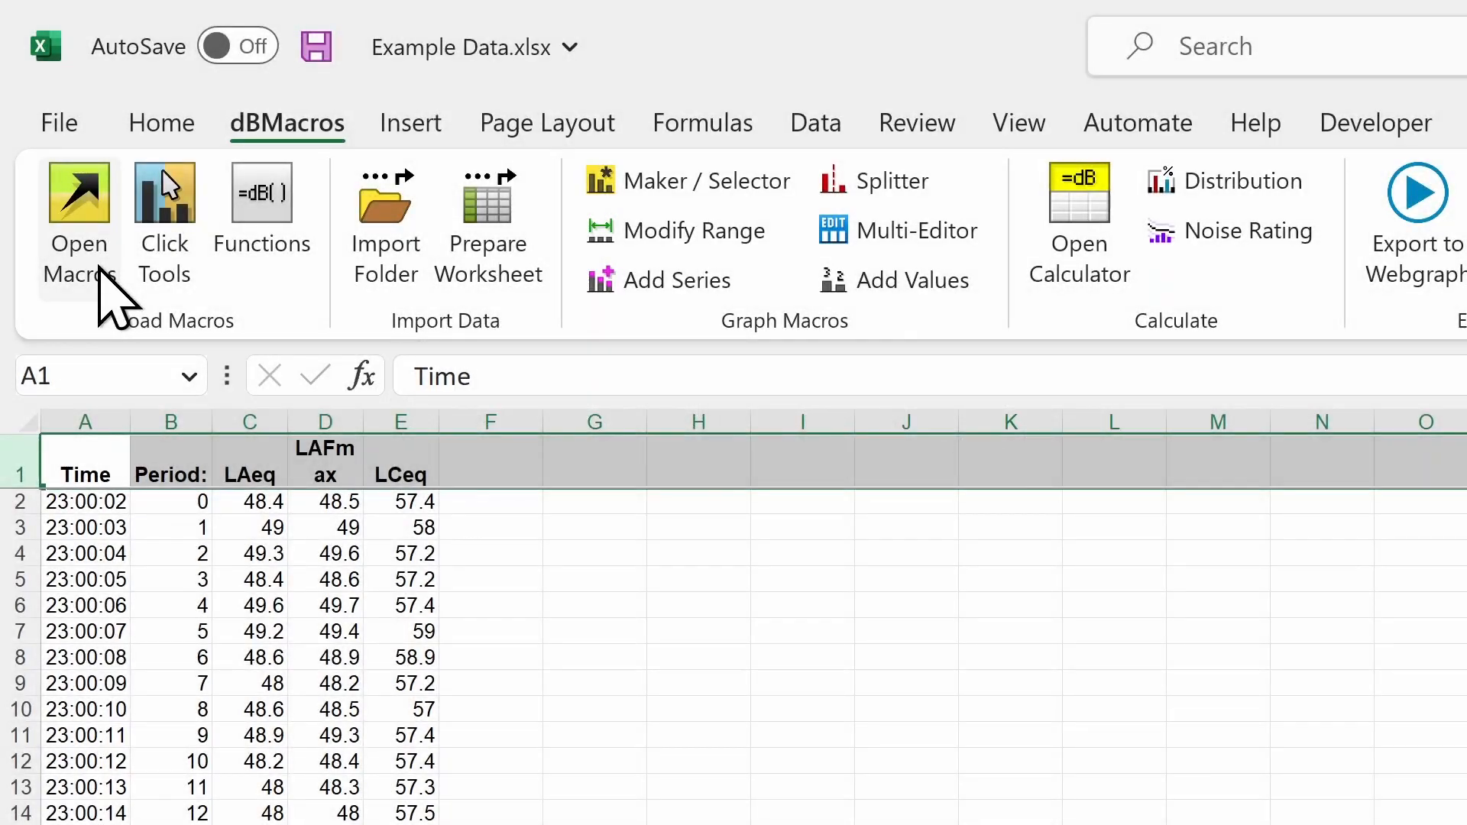
# Look through the Macros Toolbox for the description of the macro that time aligns multiple sets of data, then close the toolbox
pyautogui.click(100, 271)
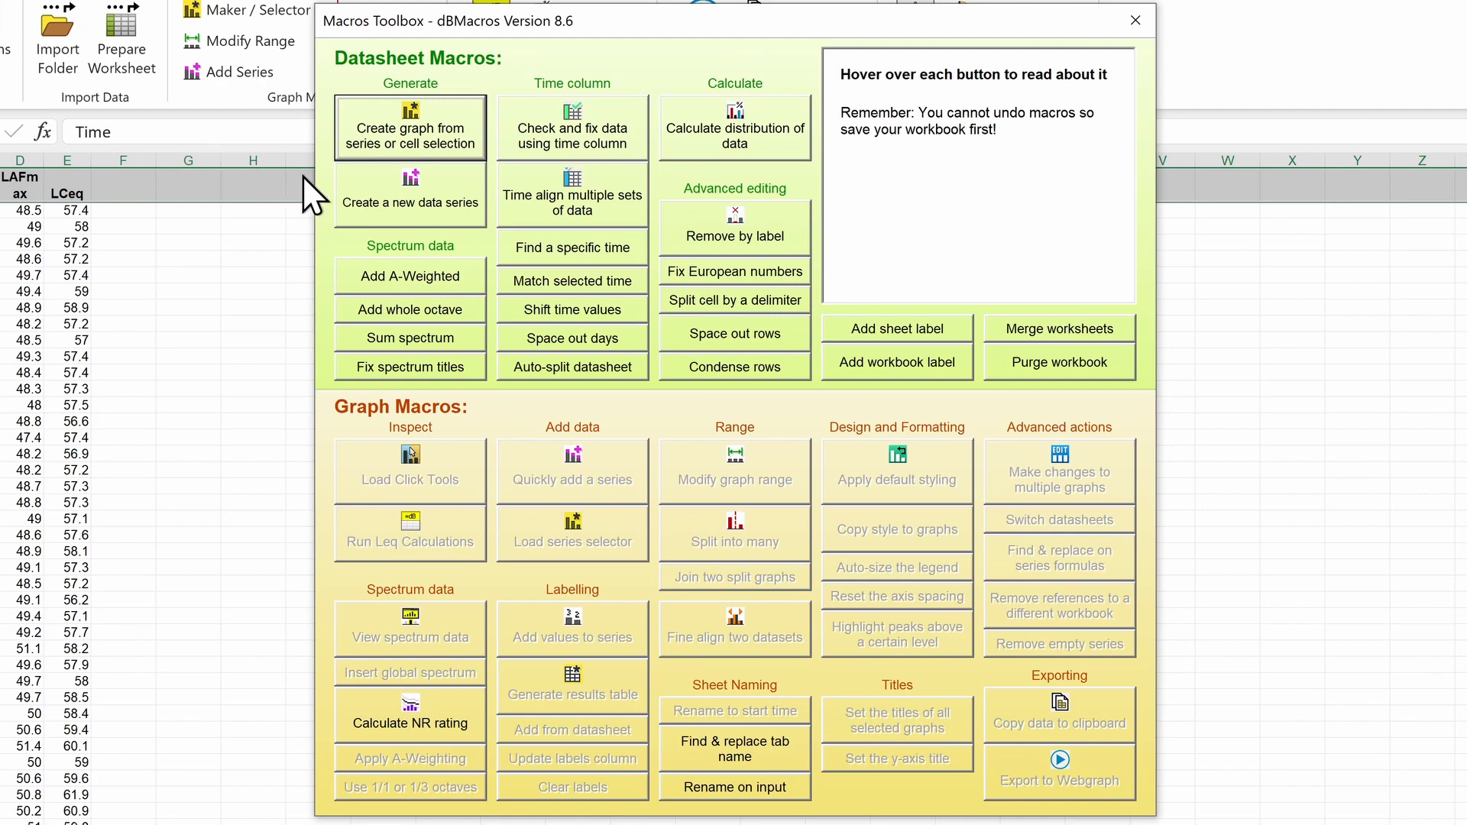
pyautogui.moveTo(339, 103)
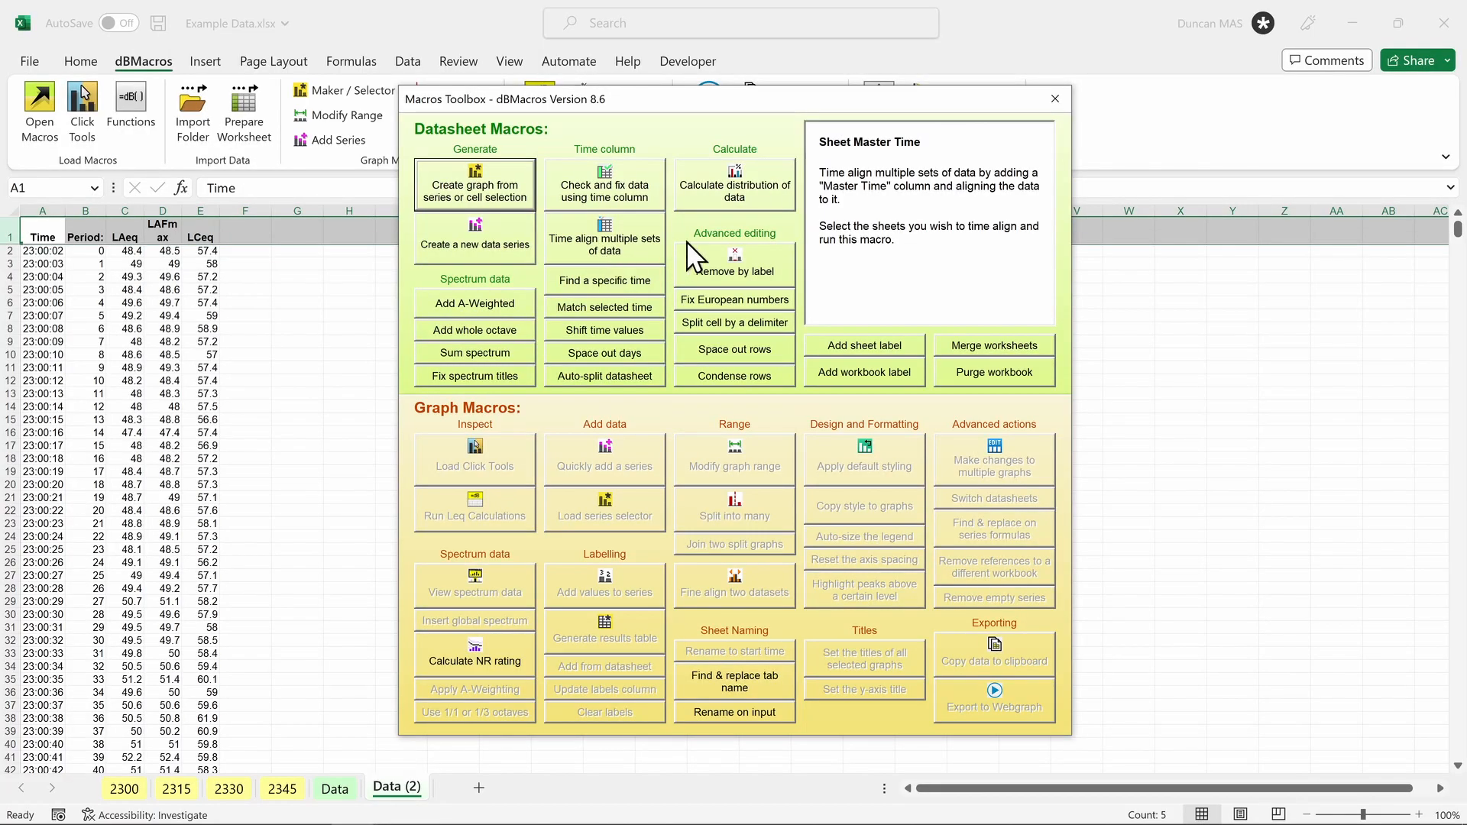
pyautogui.click(1057, 100)
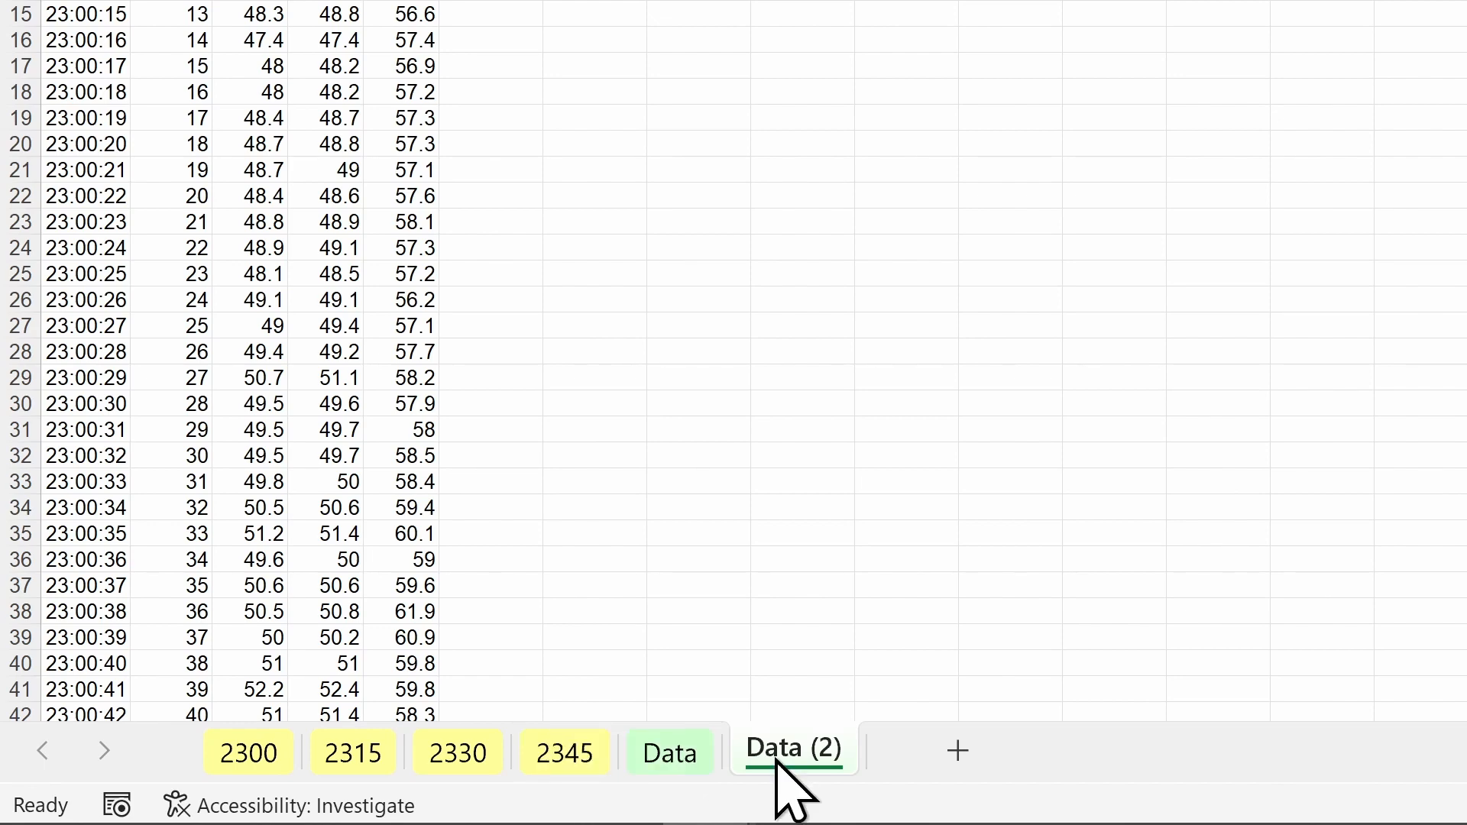
# Group the Data and Data (2) sheets, time align them with the toolbox macro keeping blank rows, and check the first time cell
pyautogui.hotkey('ctrl', 'shift', 'a')
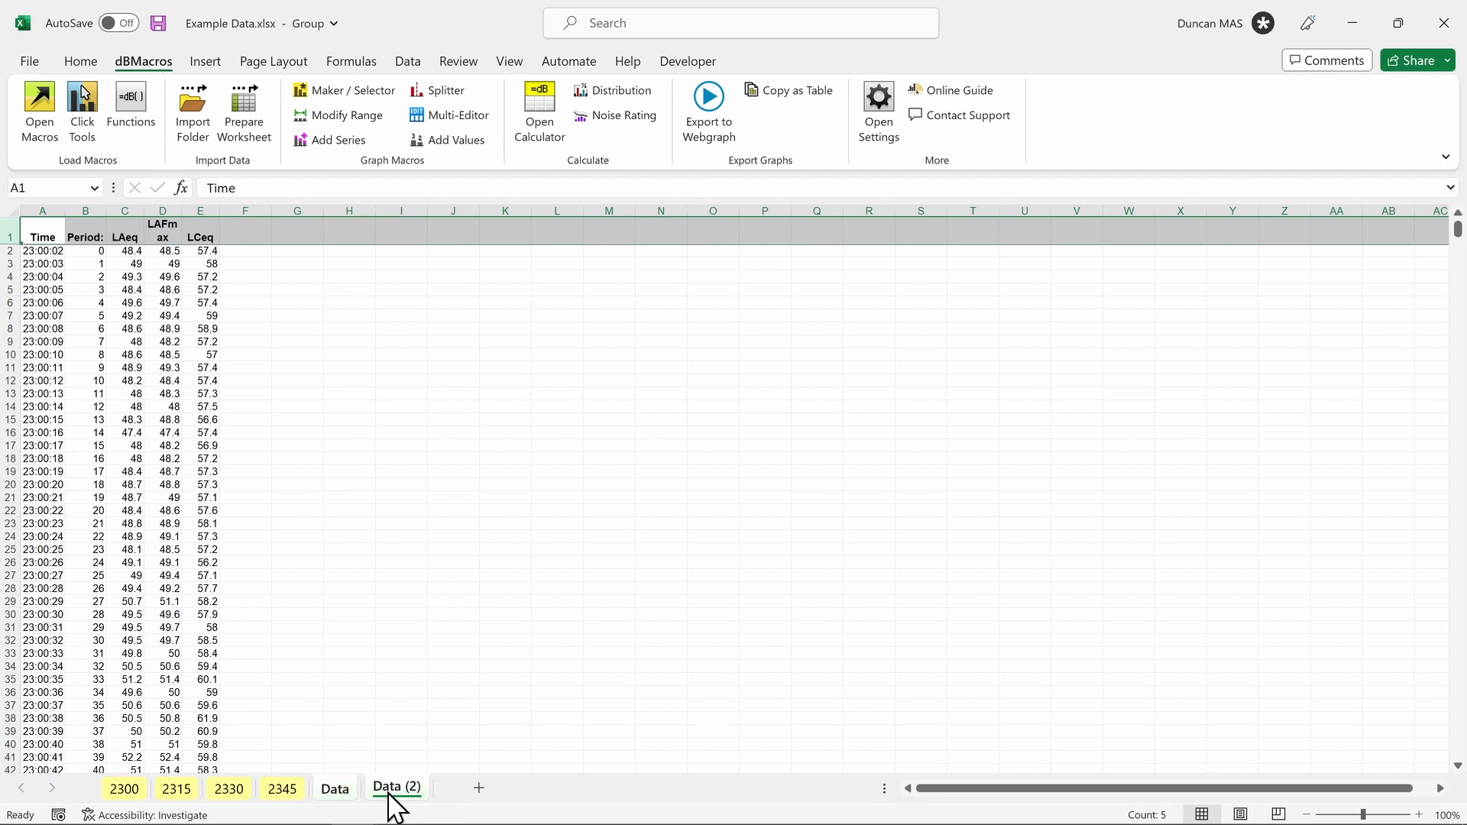
pyautogui.click(45, 115)
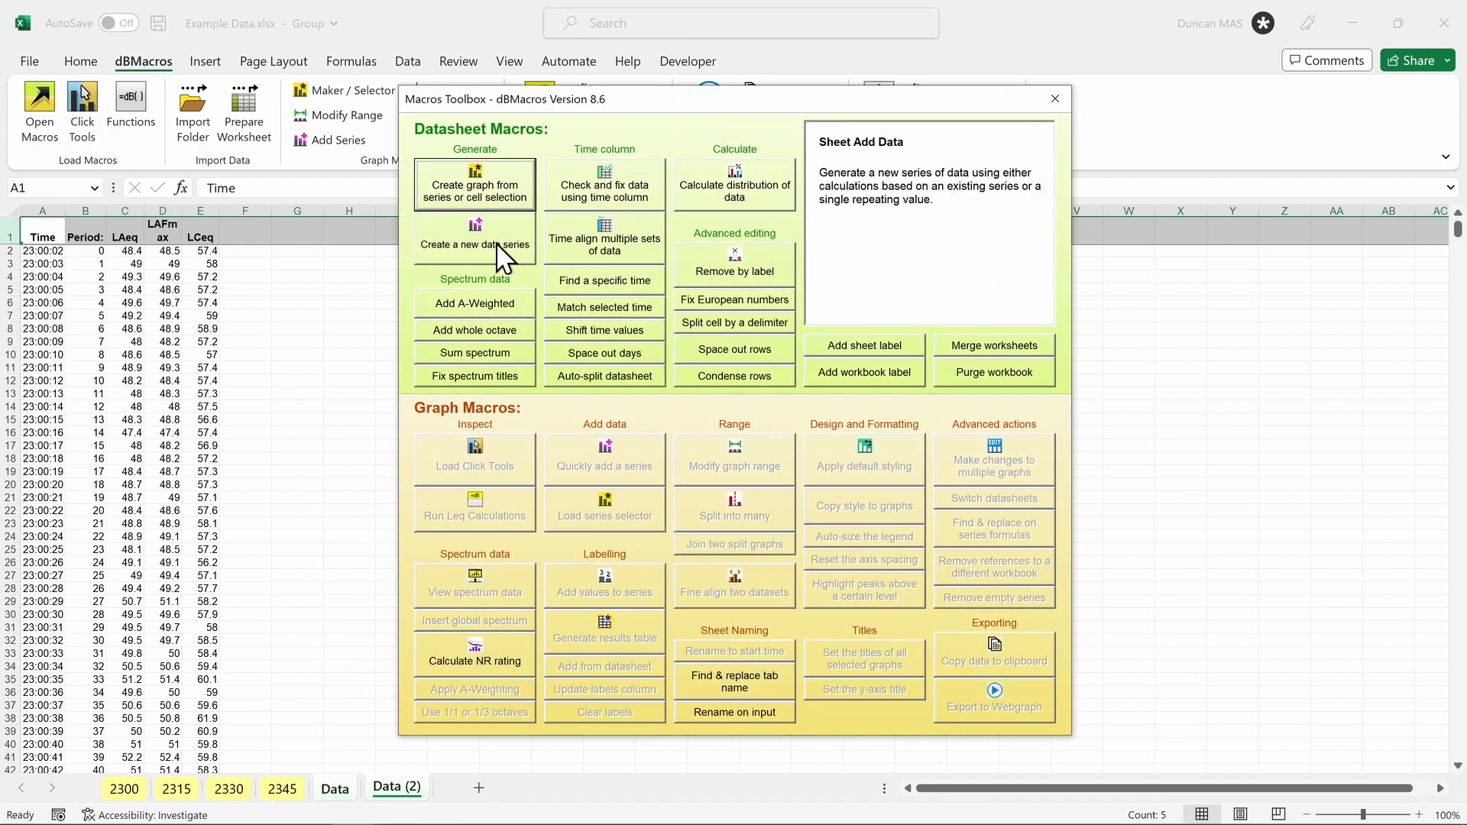
pyautogui.click(585, 238)
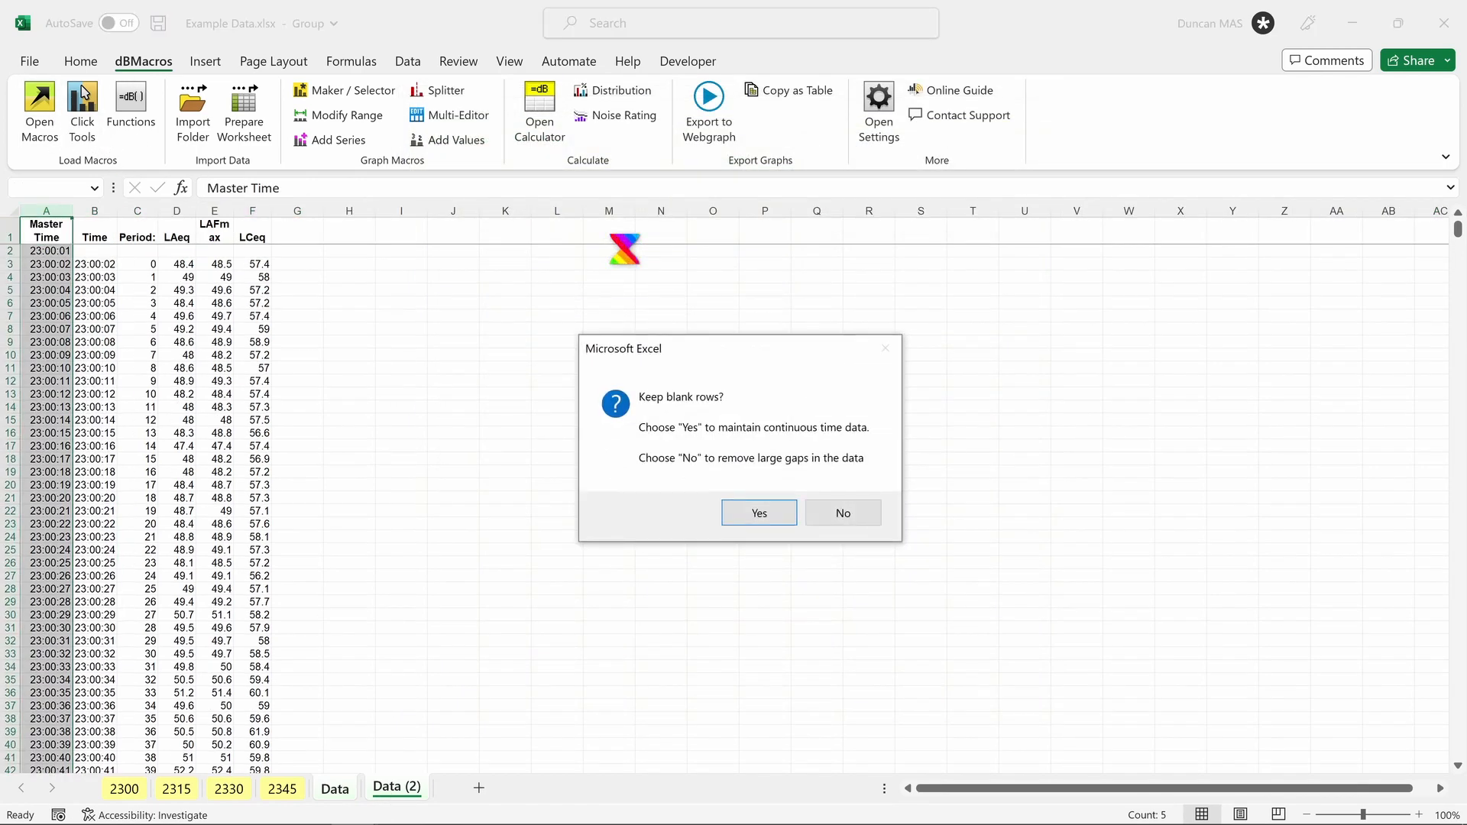
pyautogui.click(772, 516)
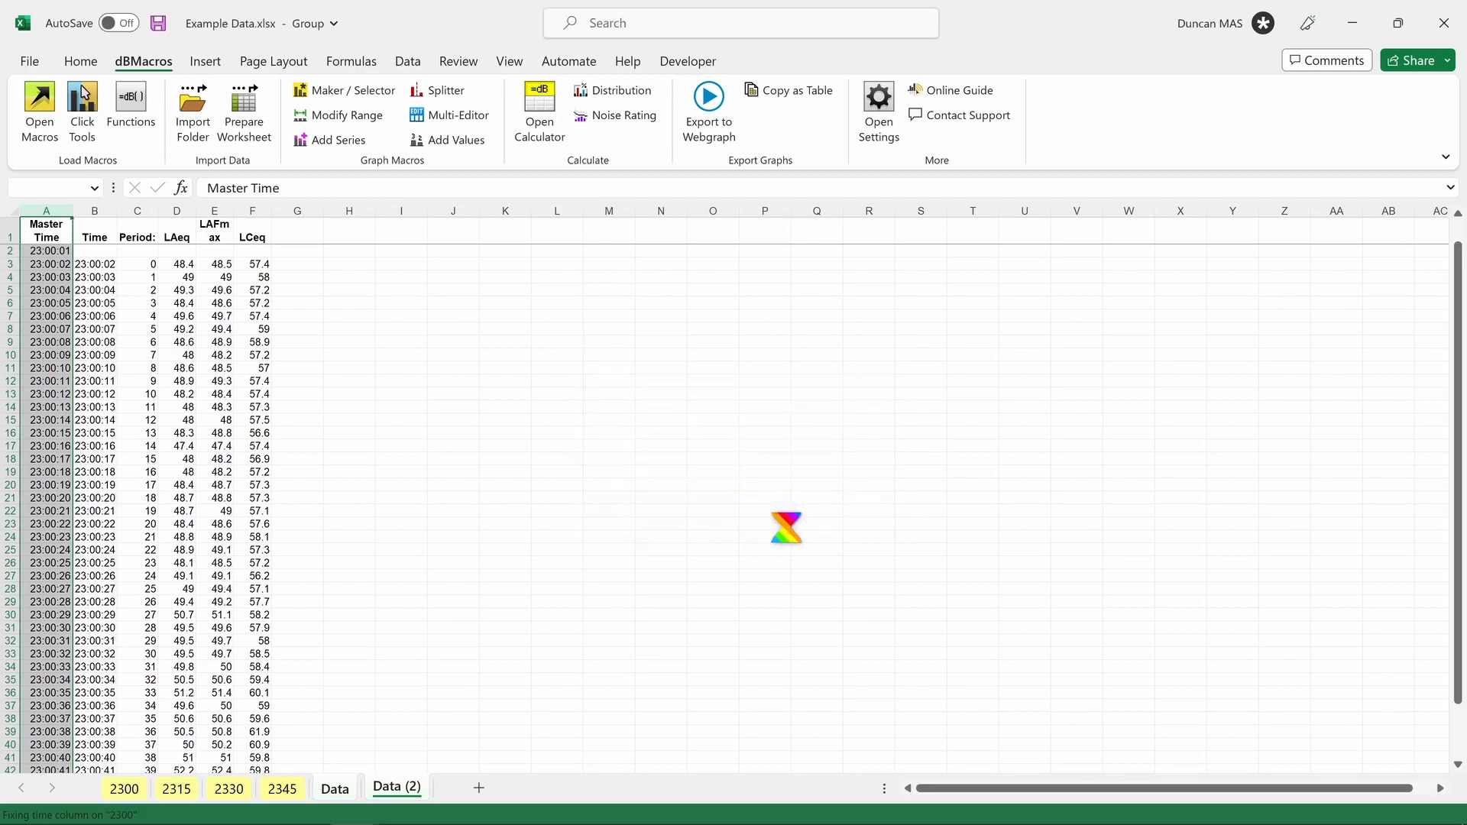
pyautogui.click(768, 497)
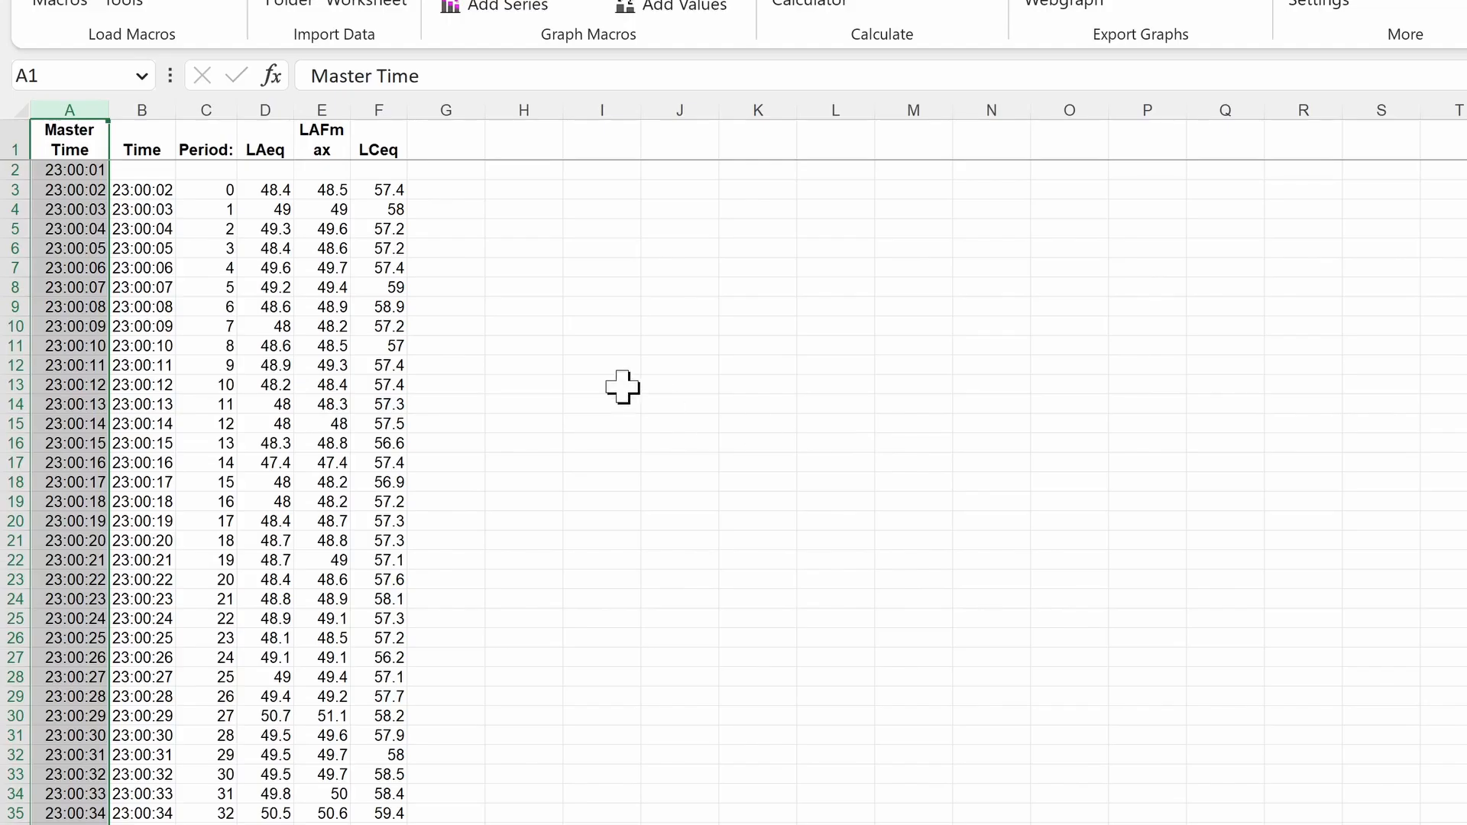
pyautogui.click(150, 191)
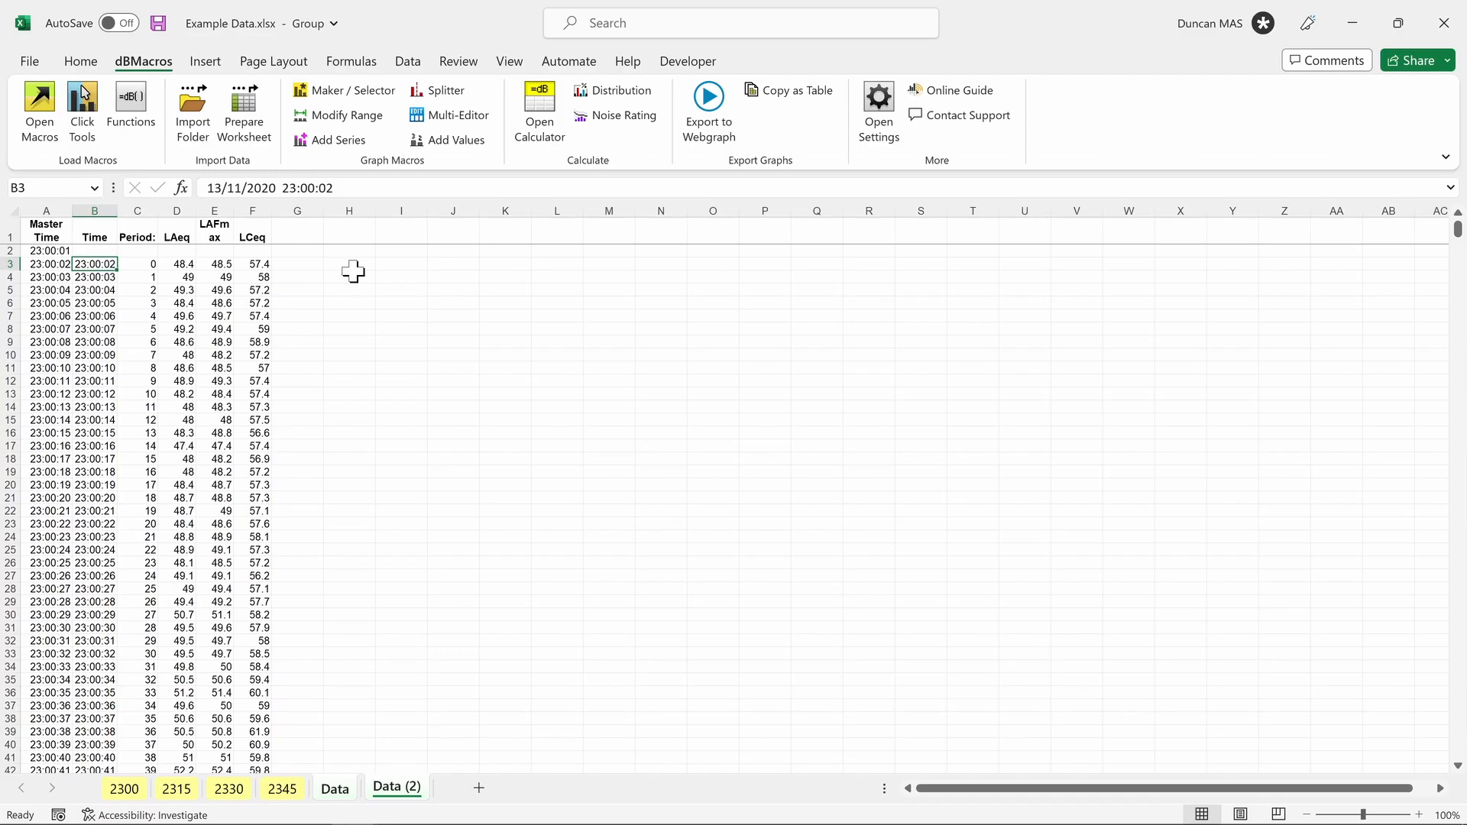
# Create a graph of only the LAeq series from Data and Data (2), titled Noise Data Graph with the date added
pyautogui.click(337, 90)
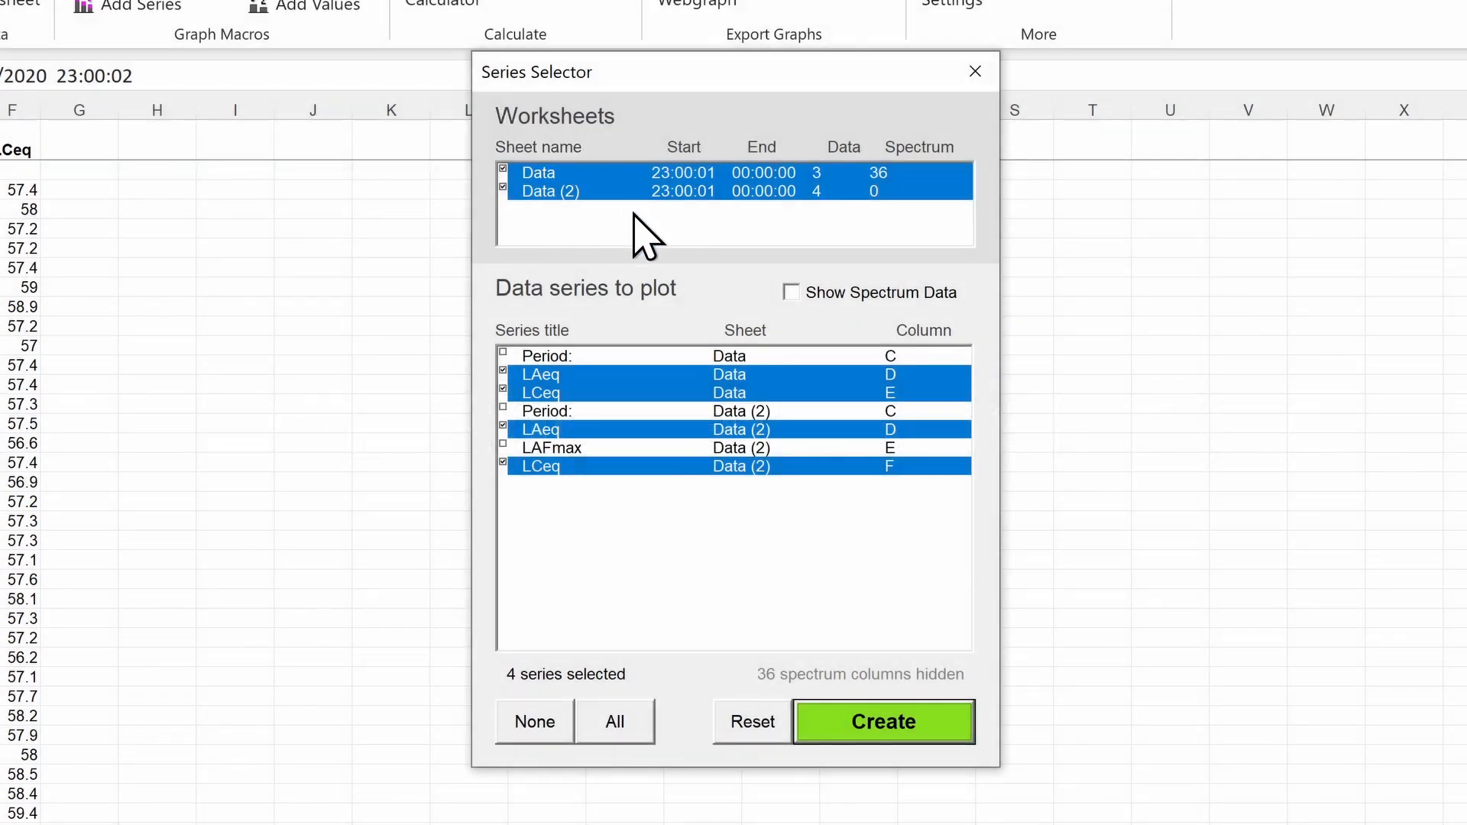
pyautogui.click(634, 468)
pyautogui.click(631, 393)
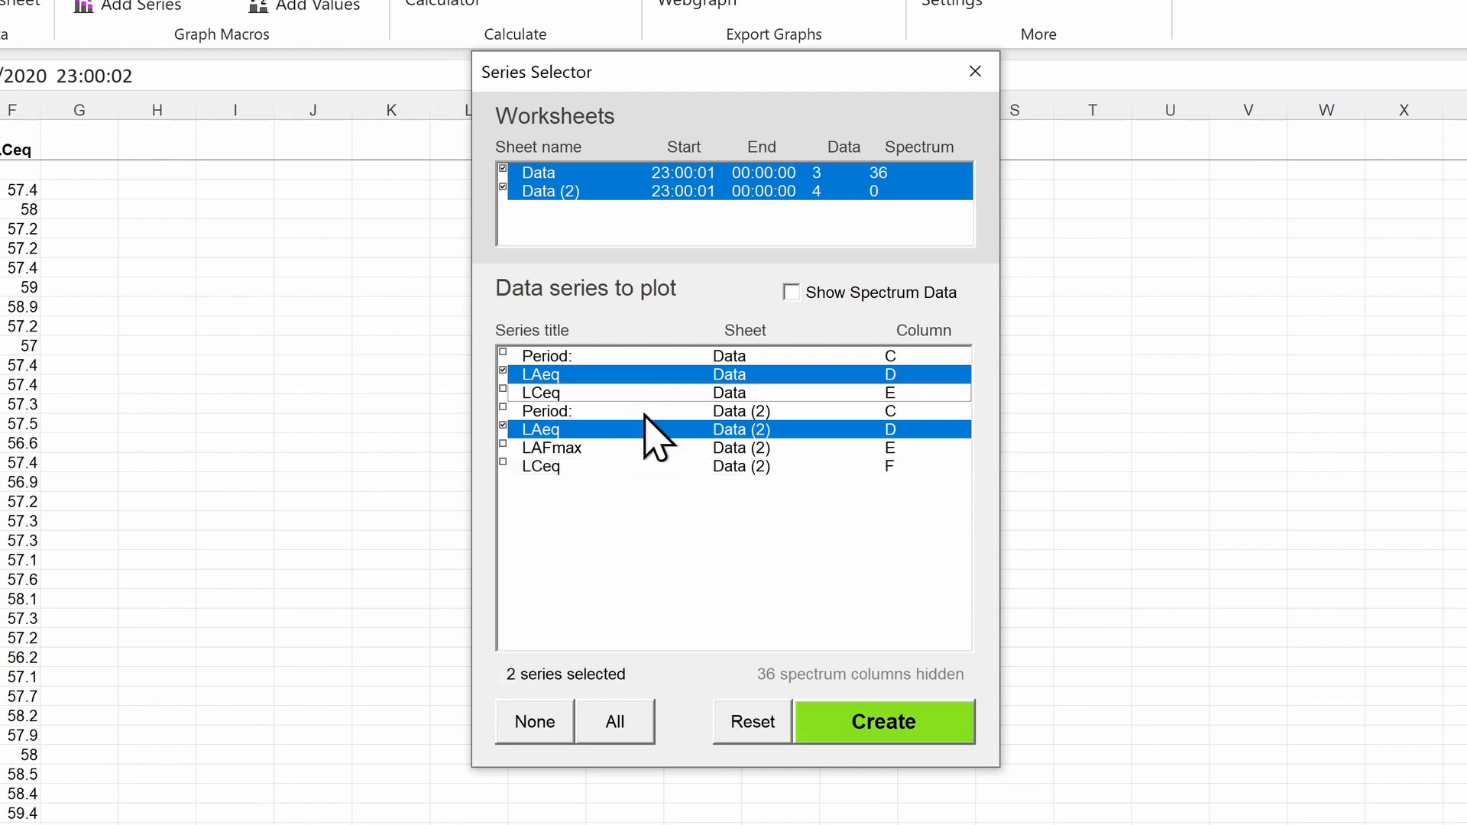
pyautogui.click(869, 733)
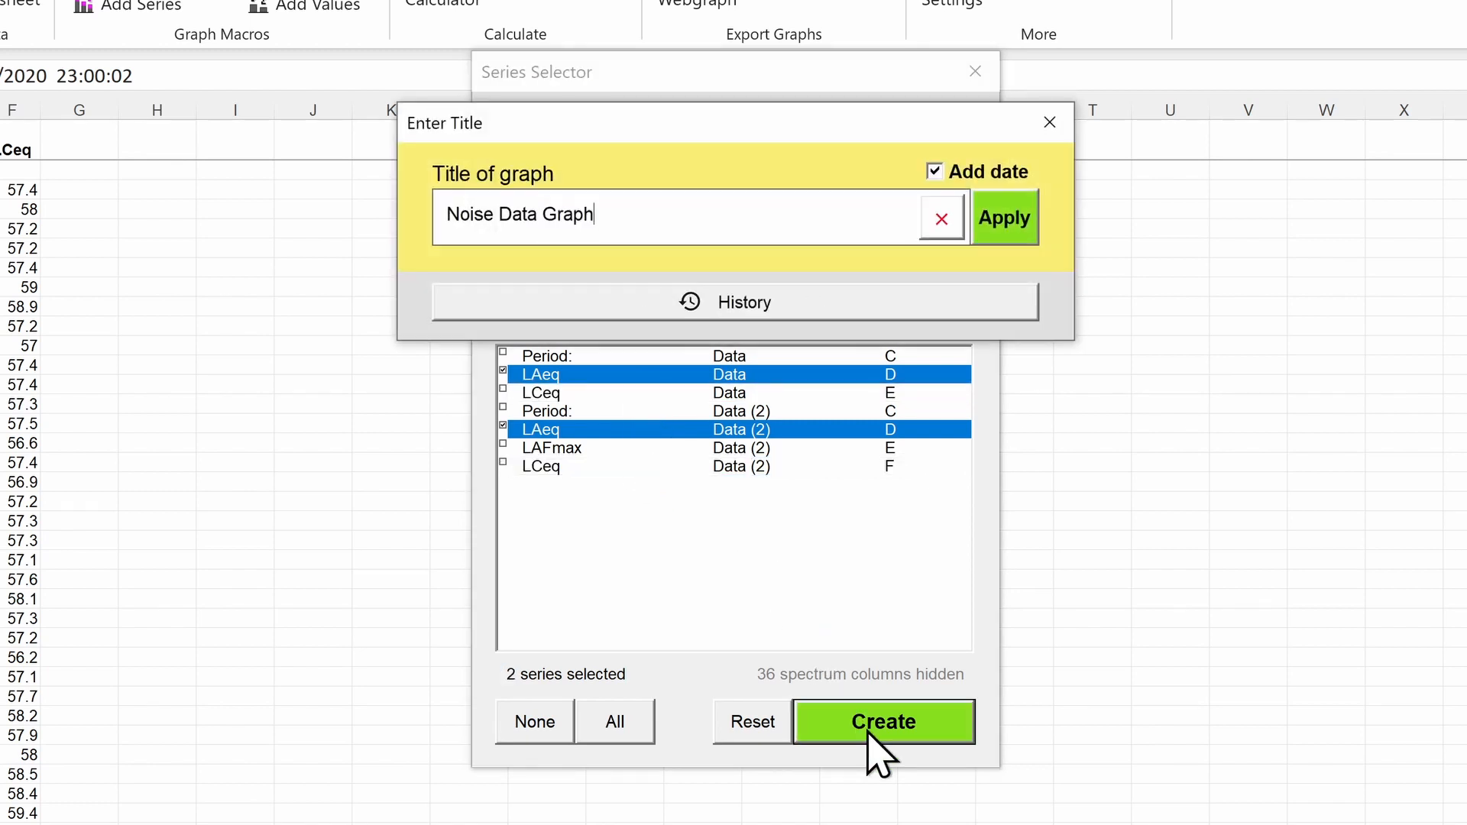
pyautogui.click(1007, 222)
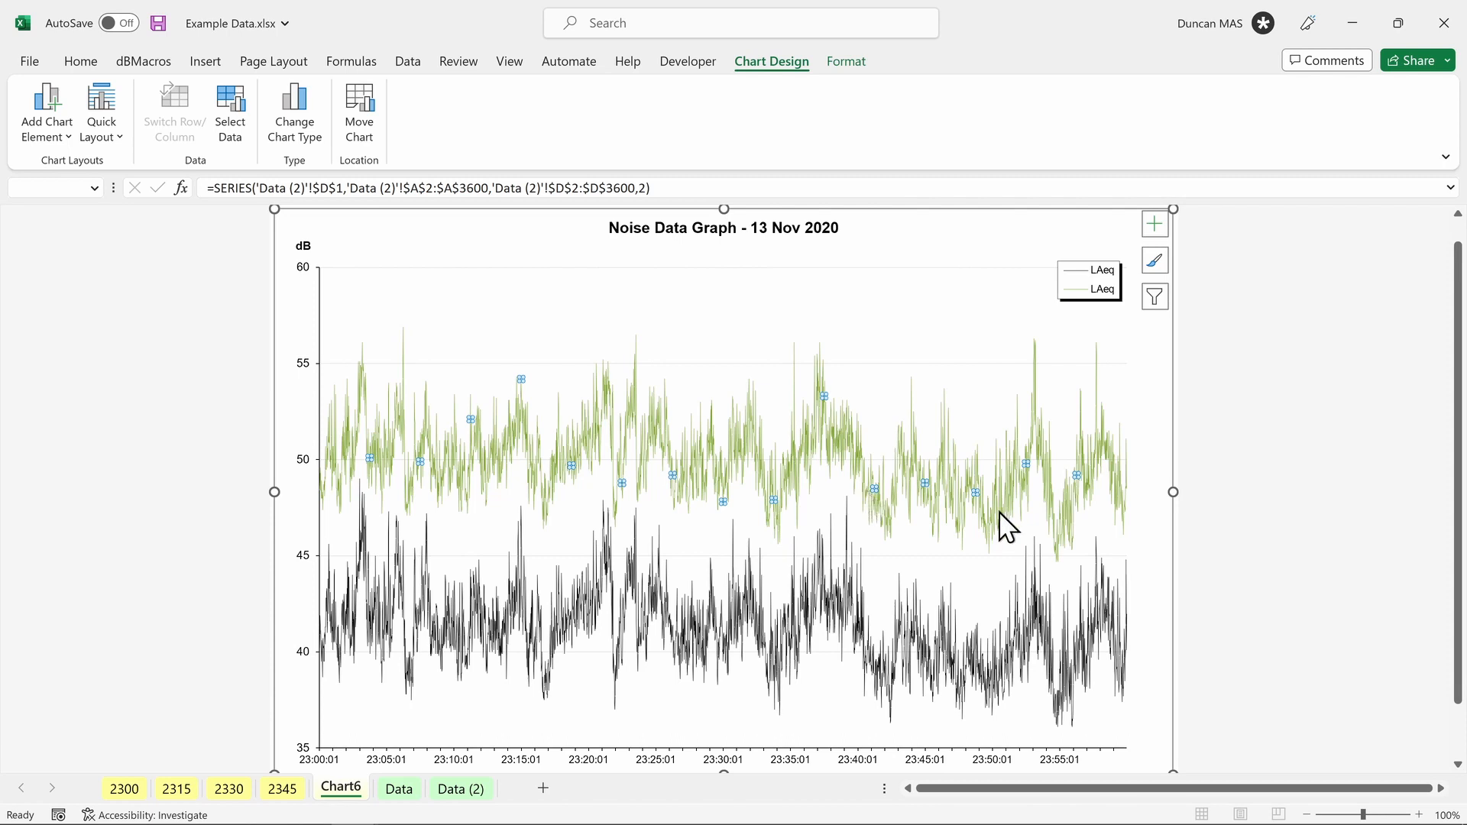
# Try adding the LAFmax series from Data (2) to the graph with the series selector, and delete the added series
pyautogui.hotkey('ctrl', 'shift', 'm')
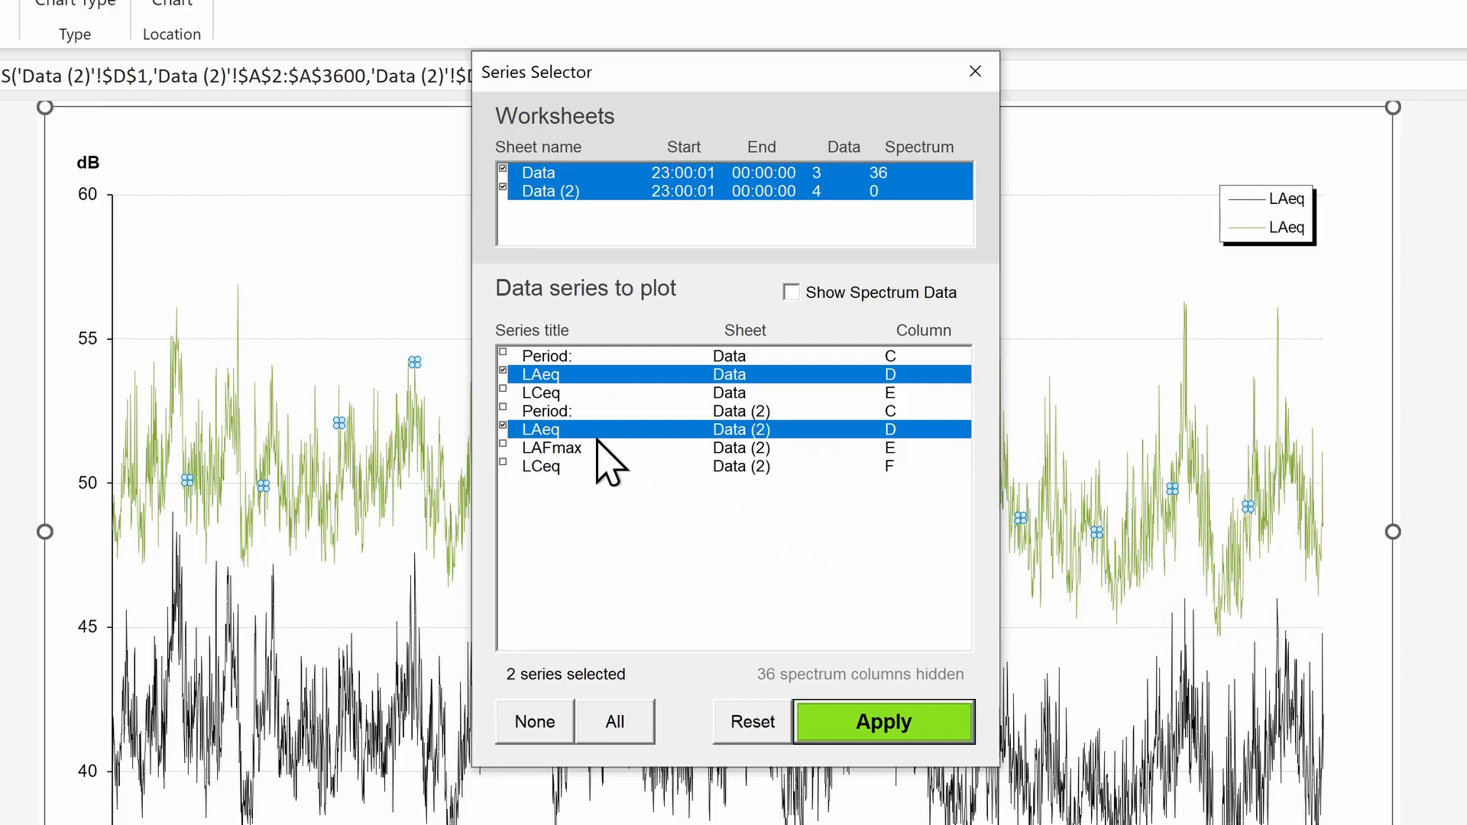
pyautogui.click(635, 448)
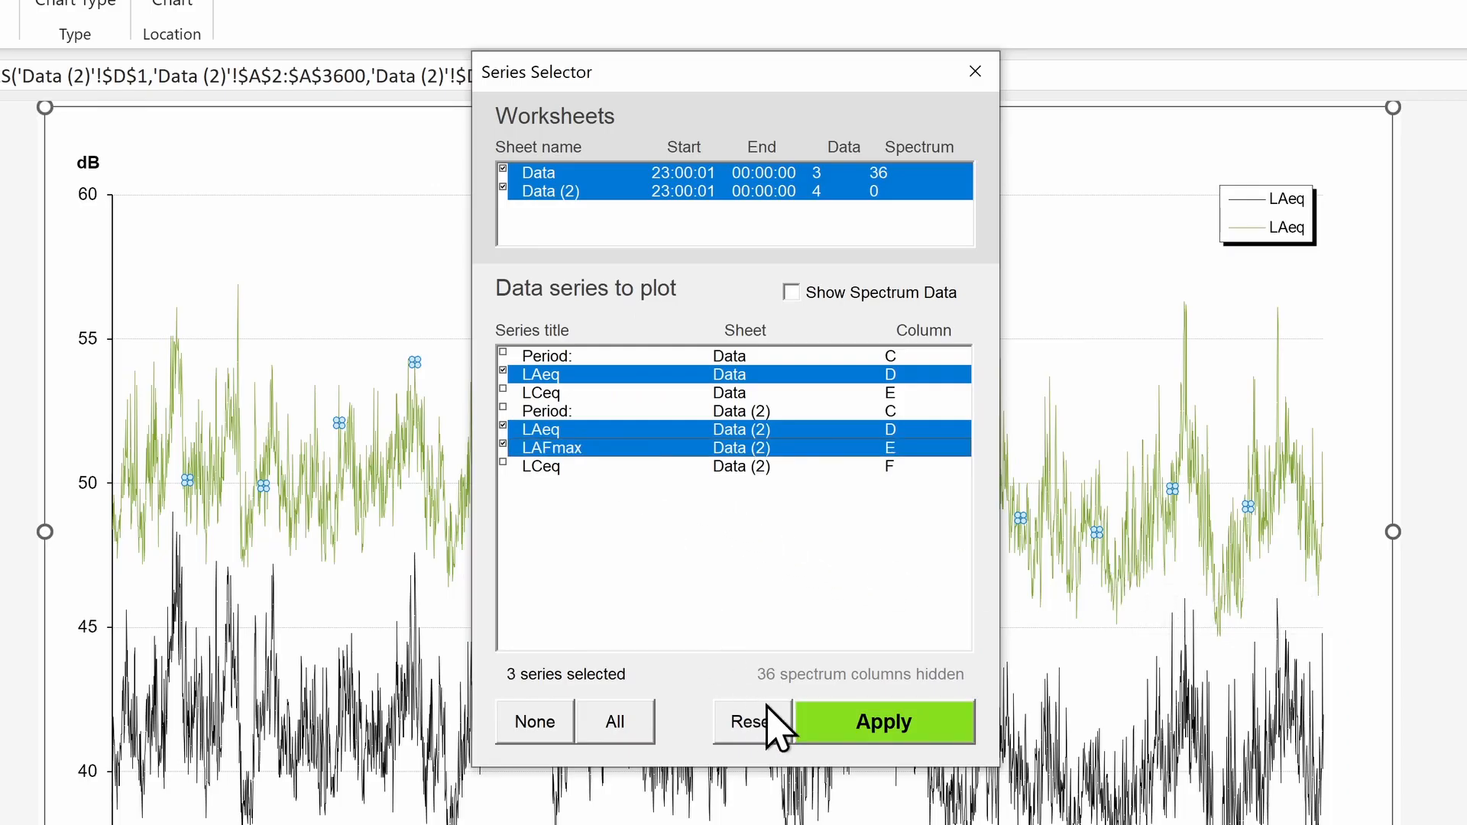
pyautogui.click(868, 725)
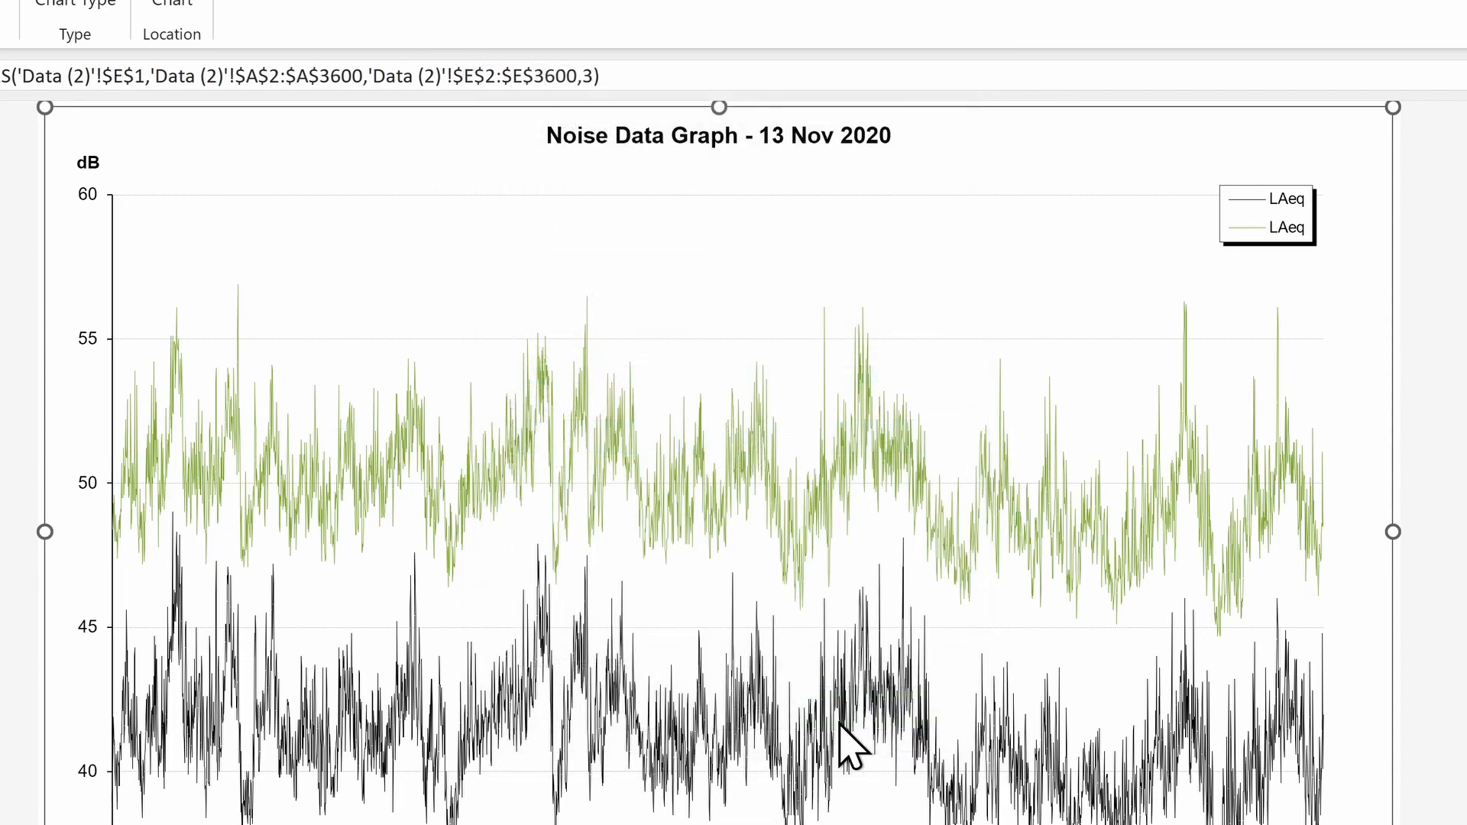
pyautogui.press('Delete')
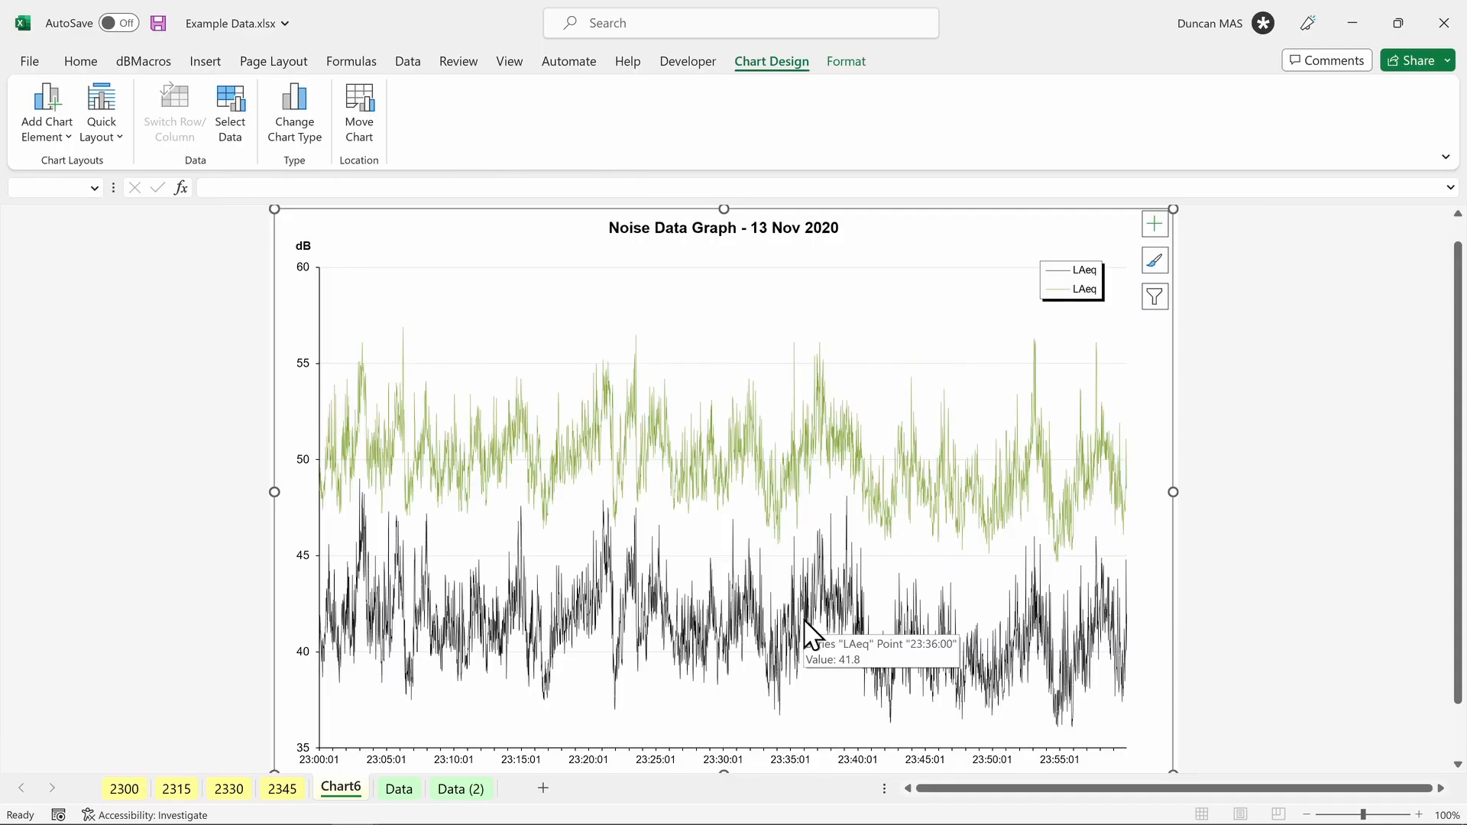
# Quick-add the LAFmax series from Data (2) to the Chart6 graph as a thin (1pt) blue line named Maximum
pyautogui.click(157, 60)
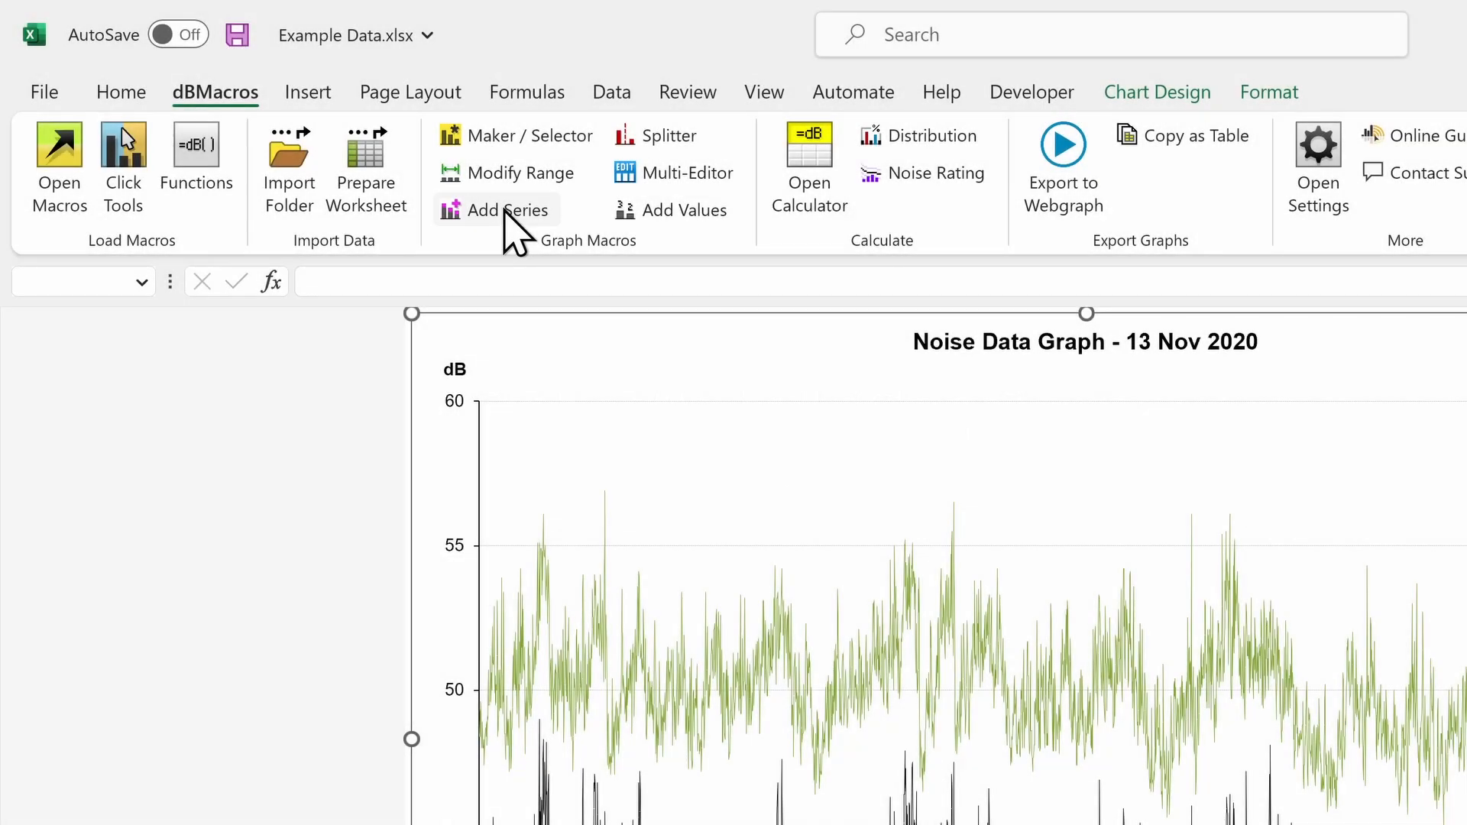
pyautogui.click(508, 210)
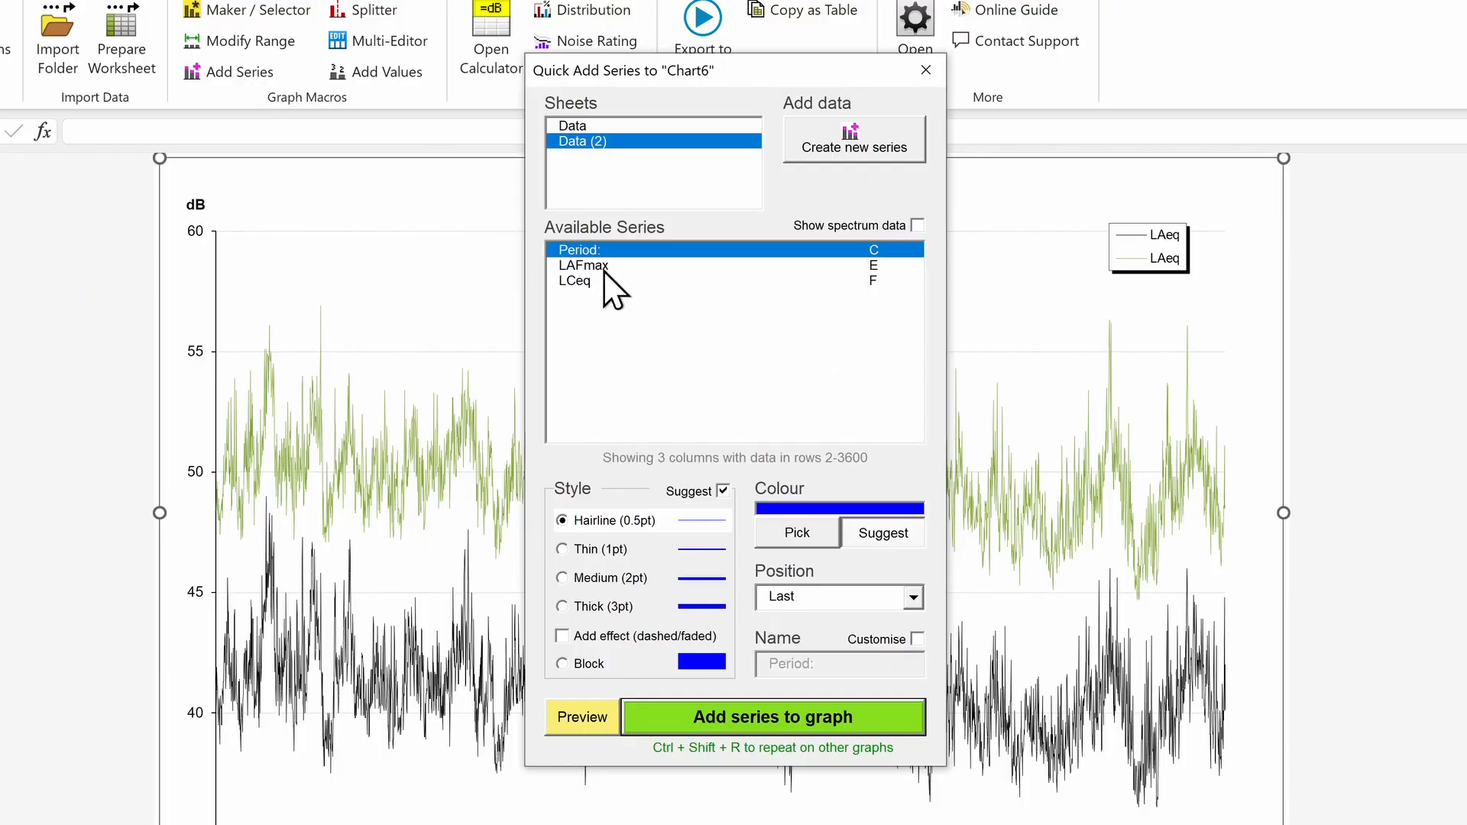
pyautogui.click(604, 267)
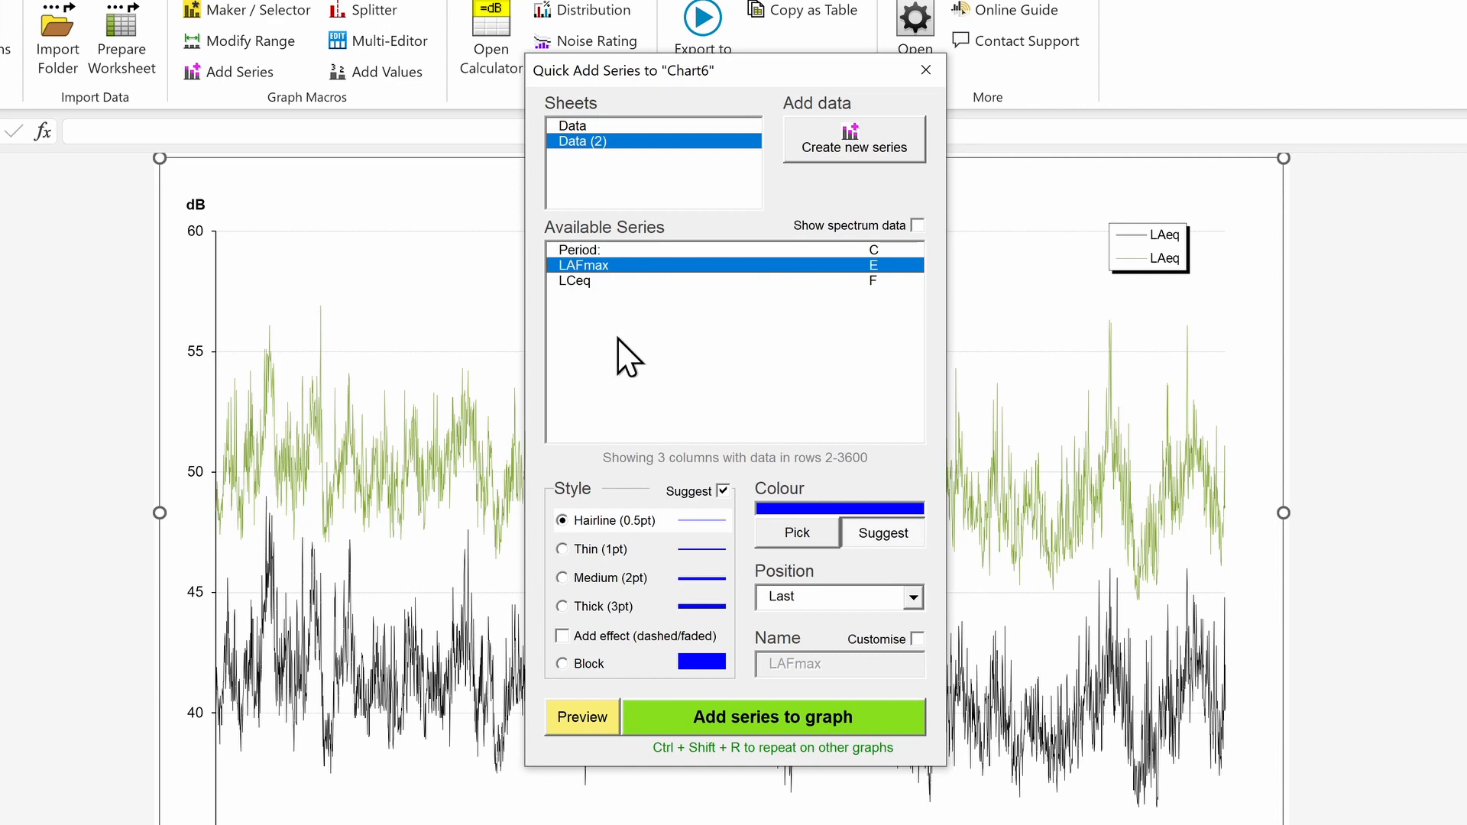
pyautogui.click(599, 552)
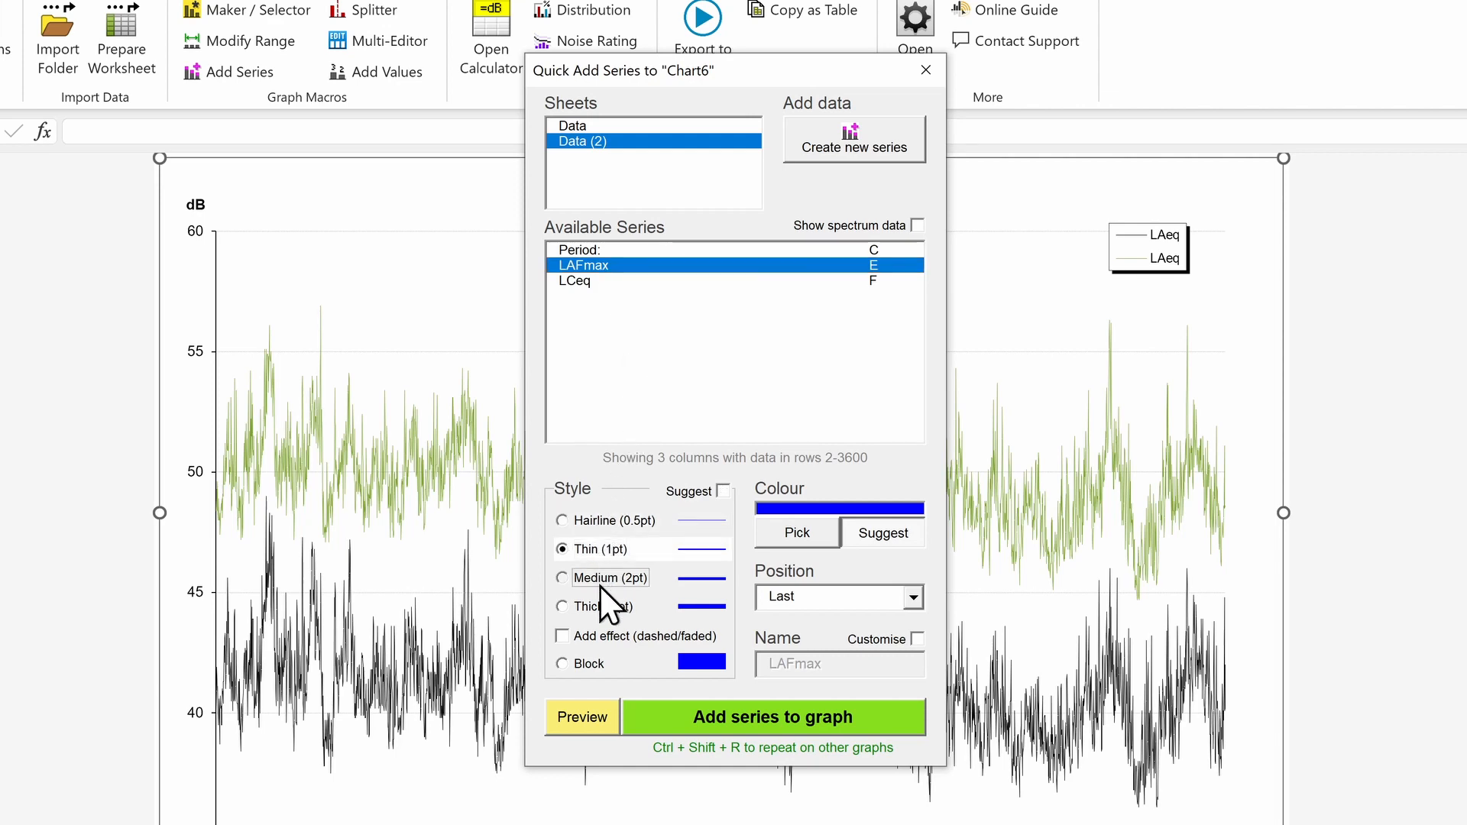
pyautogui.click(792, 533)
pyautogui.click(327, 474)
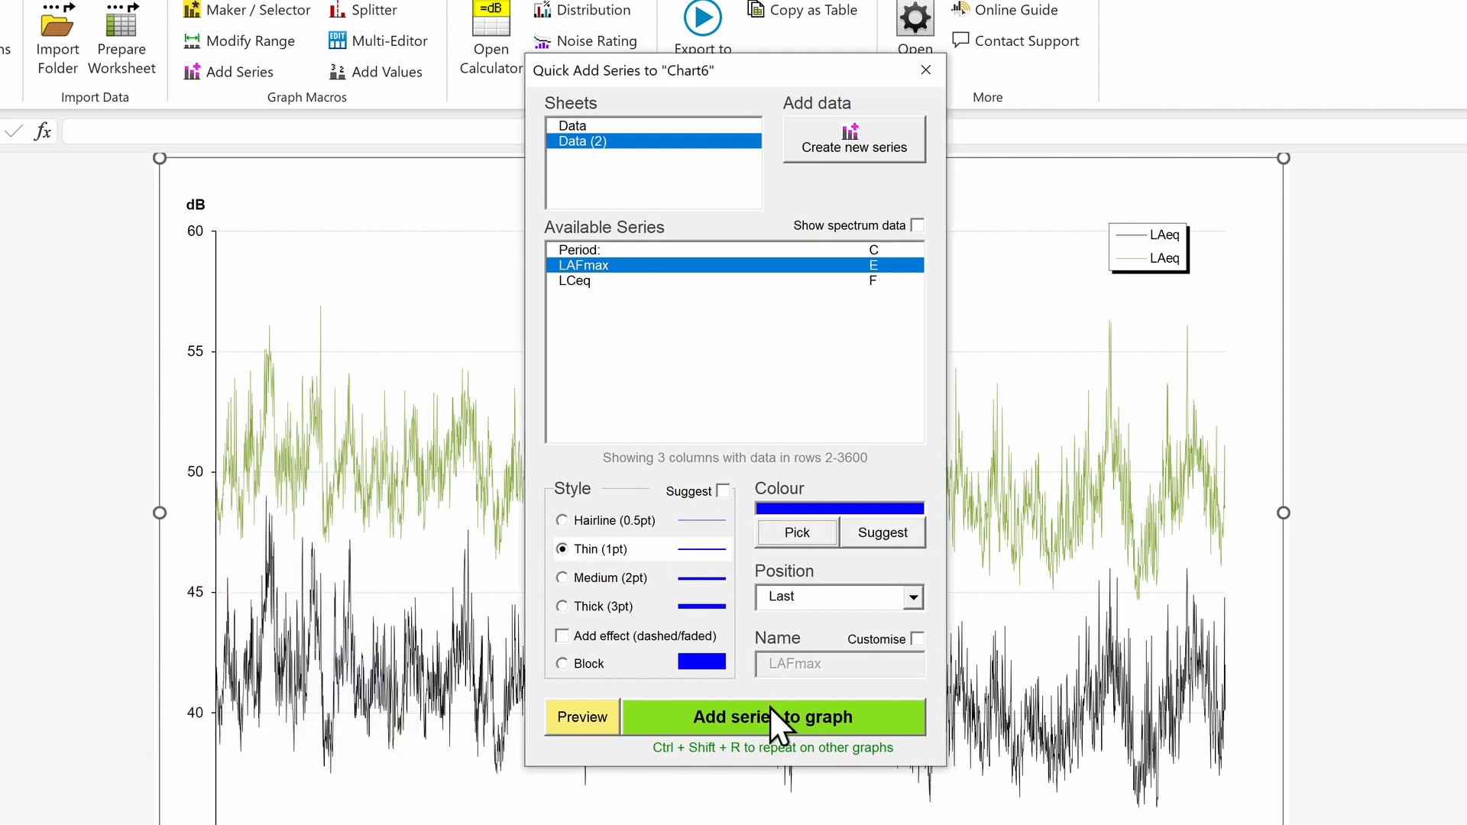
pyautogui.click(893, 641)
pyautogui.write('Maximum')
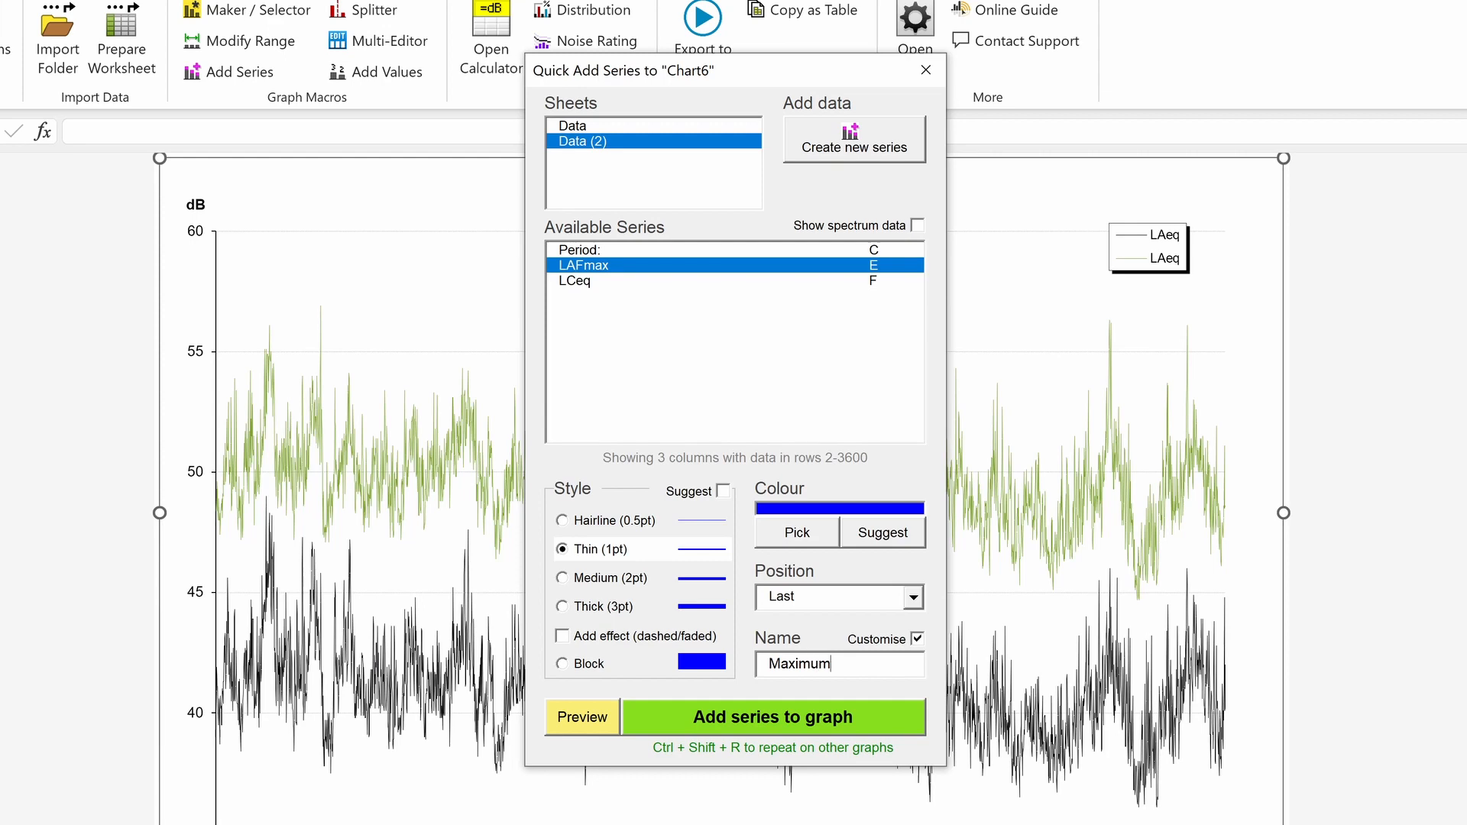
pyautogui.click(718, 726)
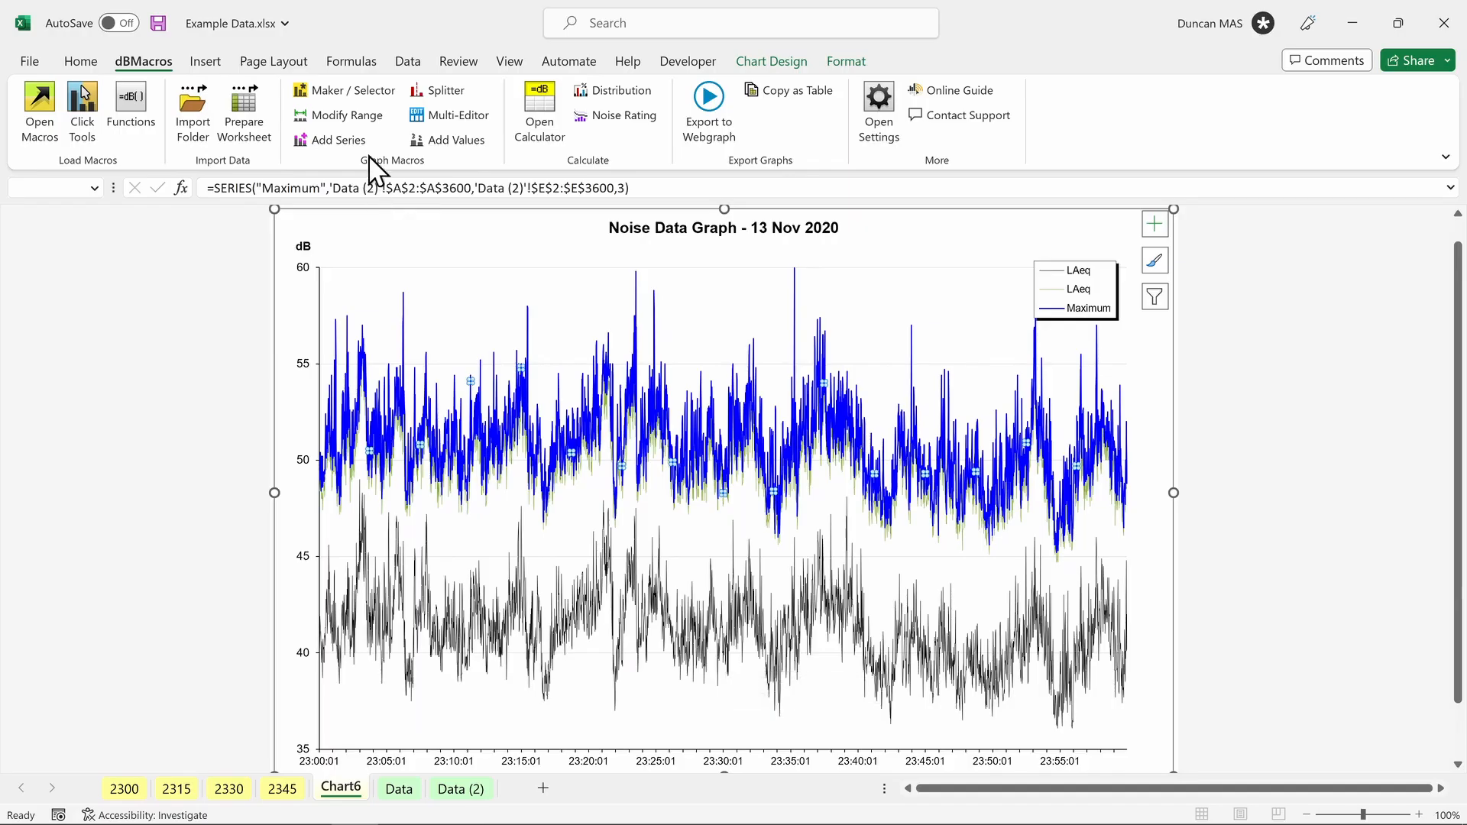
# Repeat the quick addition of the Maximum series on the 2300 graph
pyautogui.click(228, 71)
pyautogui.click(138, 793)
pyautogui.hotkey('ctrl', 'shift', 'r')
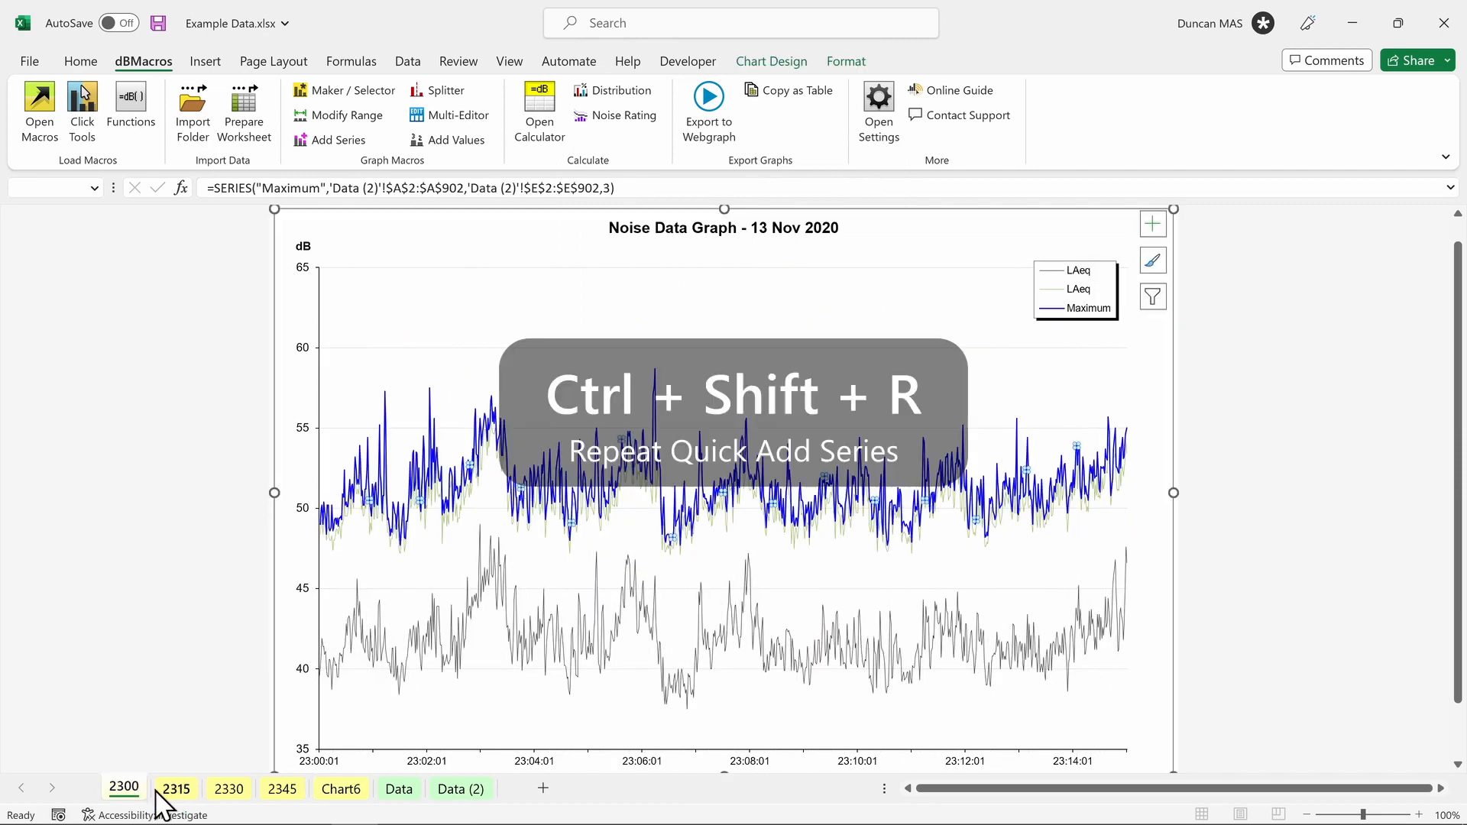
# Group the 2315, 2330 and 2345 graphs, repeat the Maximum series addition on them all, and check the 2330 and 2345 graphs
pyautogui.click(191, 790)
pyautogui.keyDown('shift'); pyautogui.click(275, 791); pyautogui.keyUp('shift')
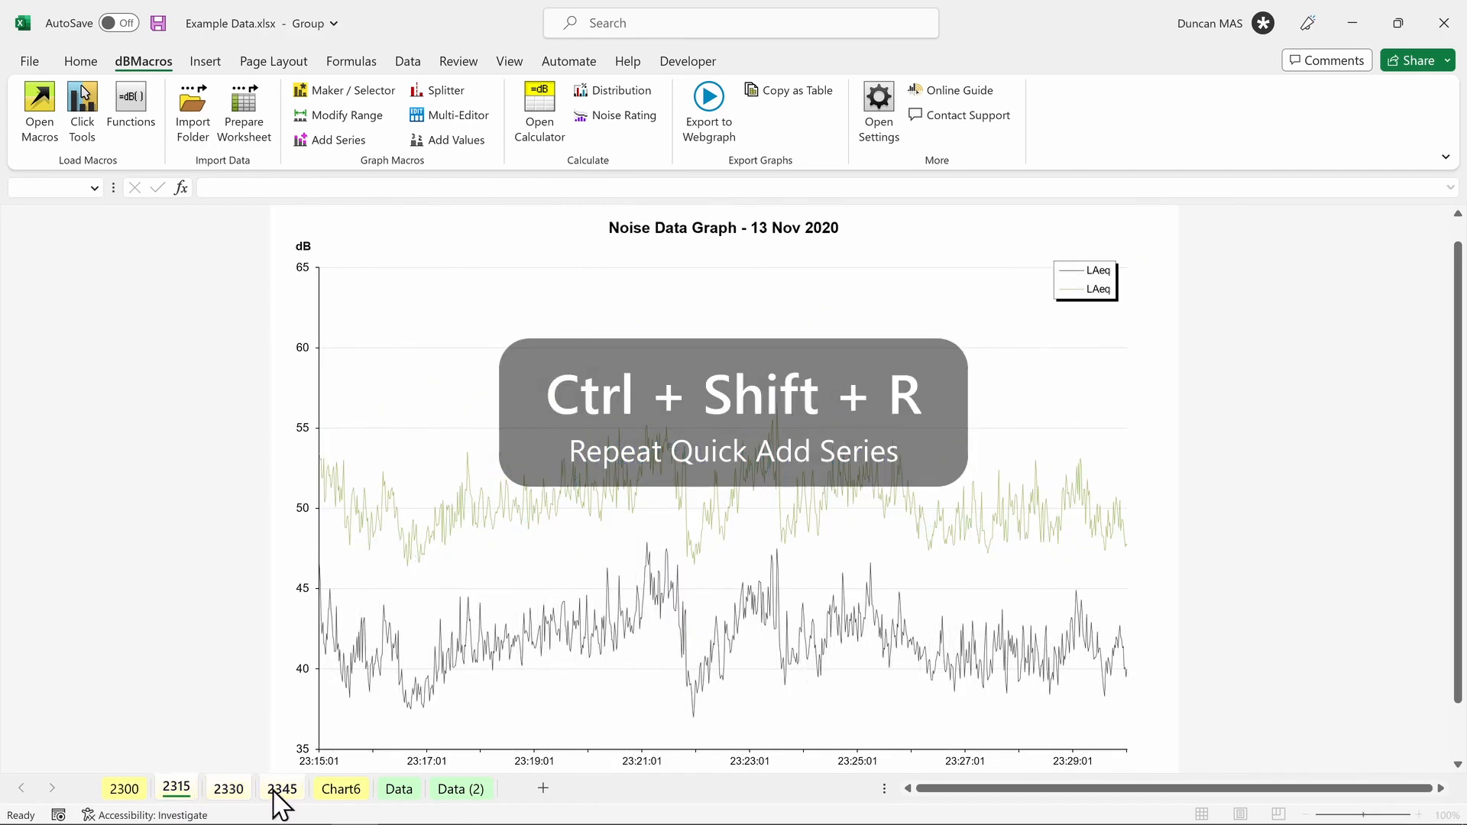
pyautogui.hotkey('ctrl', 'shift', 'r')
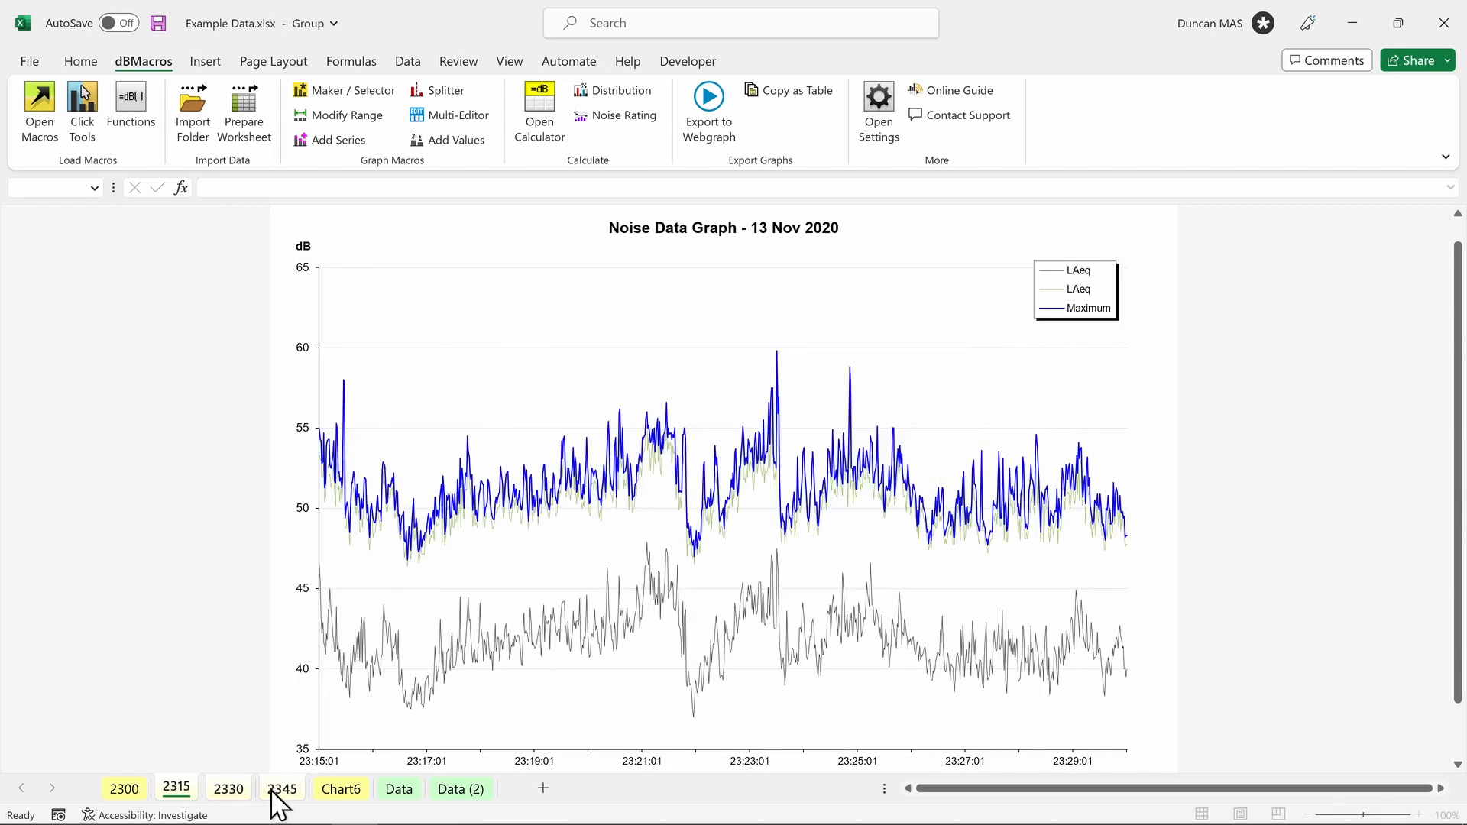
pyautogui.click(233, 793)
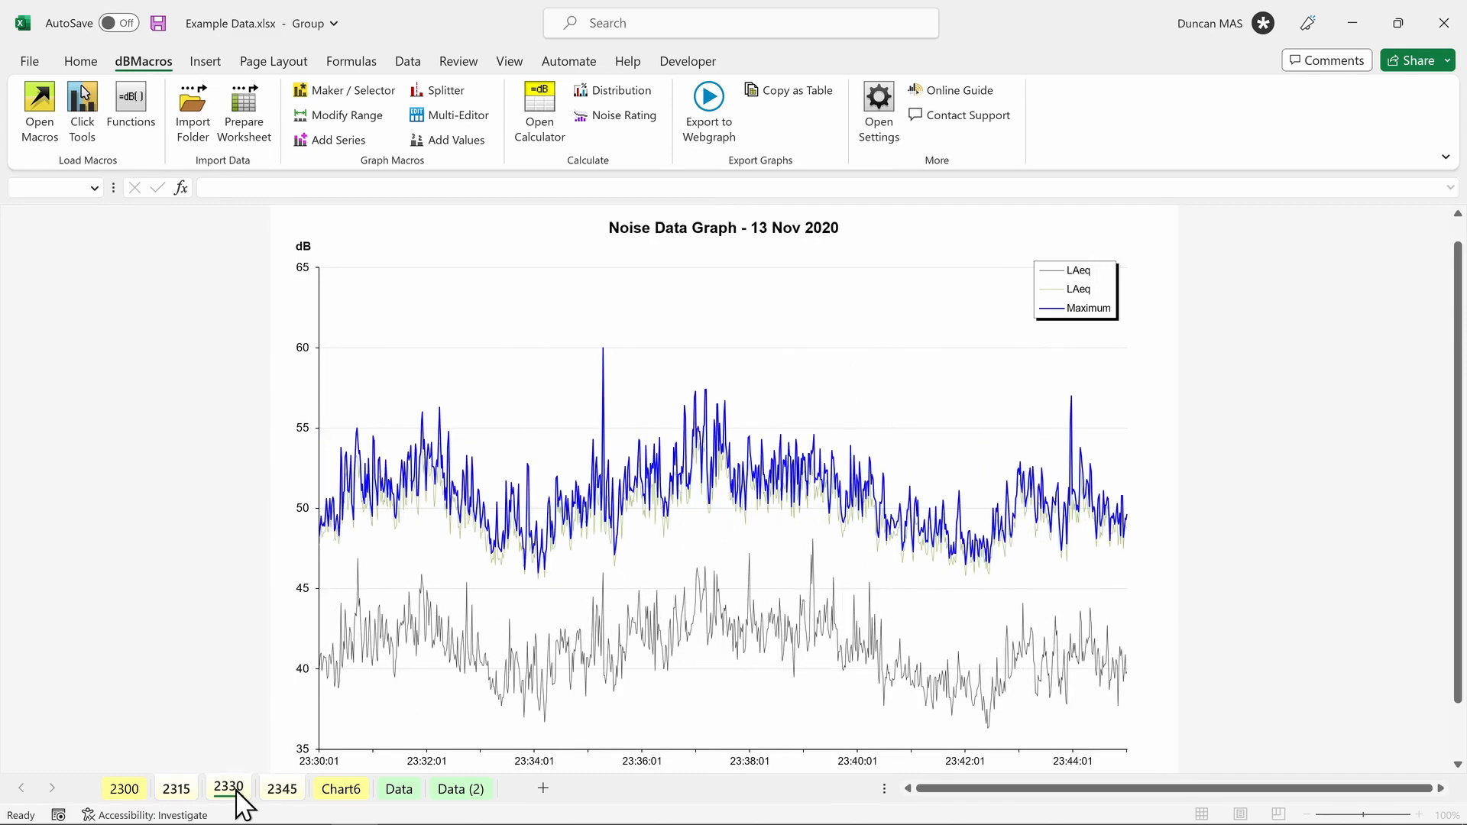
pyautogui.click(283, 793)
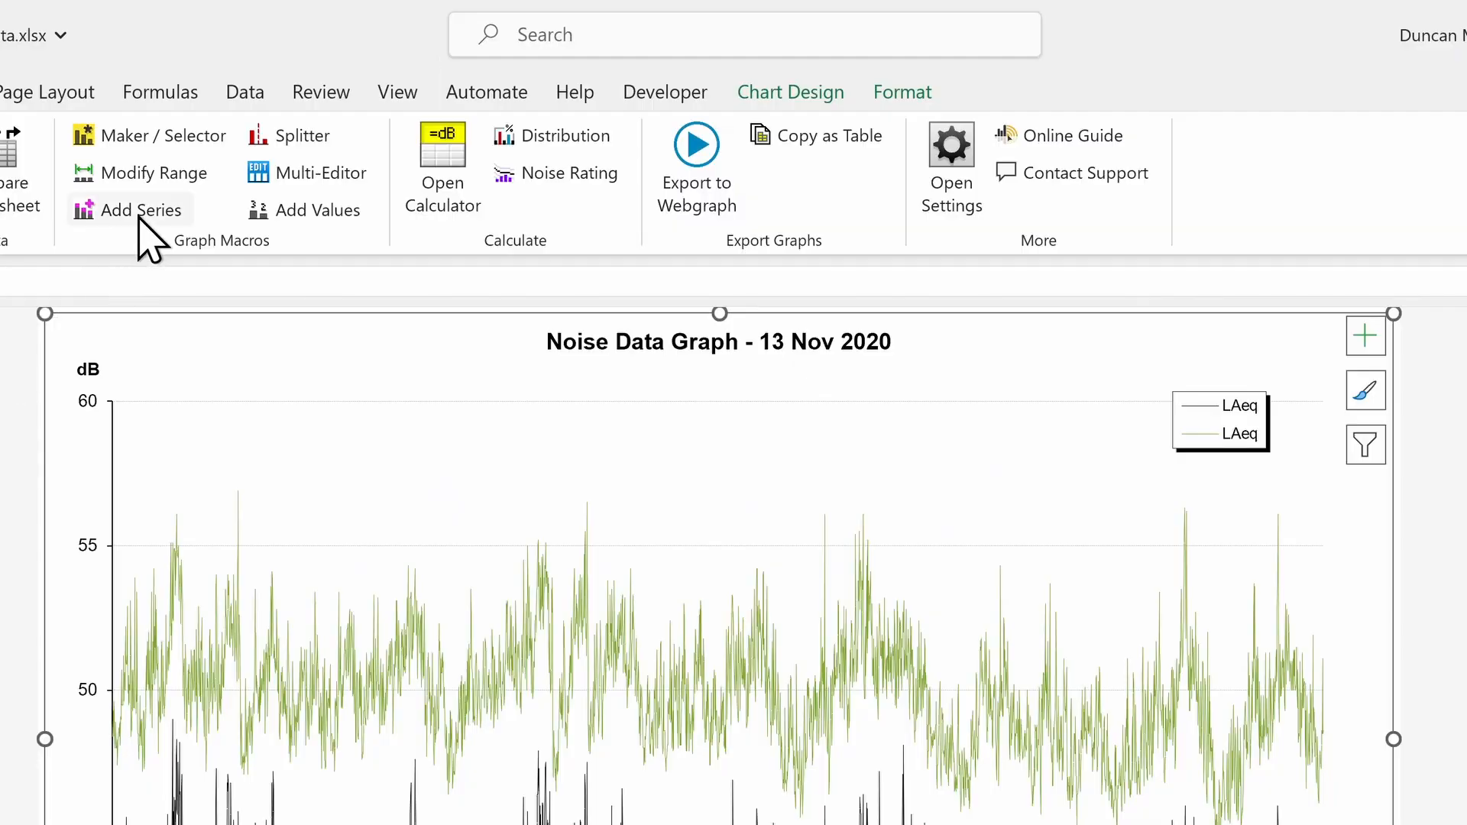
# Start generating a new series for Chart6 on the Data (2) sheet as a calculated value based on LAeq
pyautogui.click(339, 140)
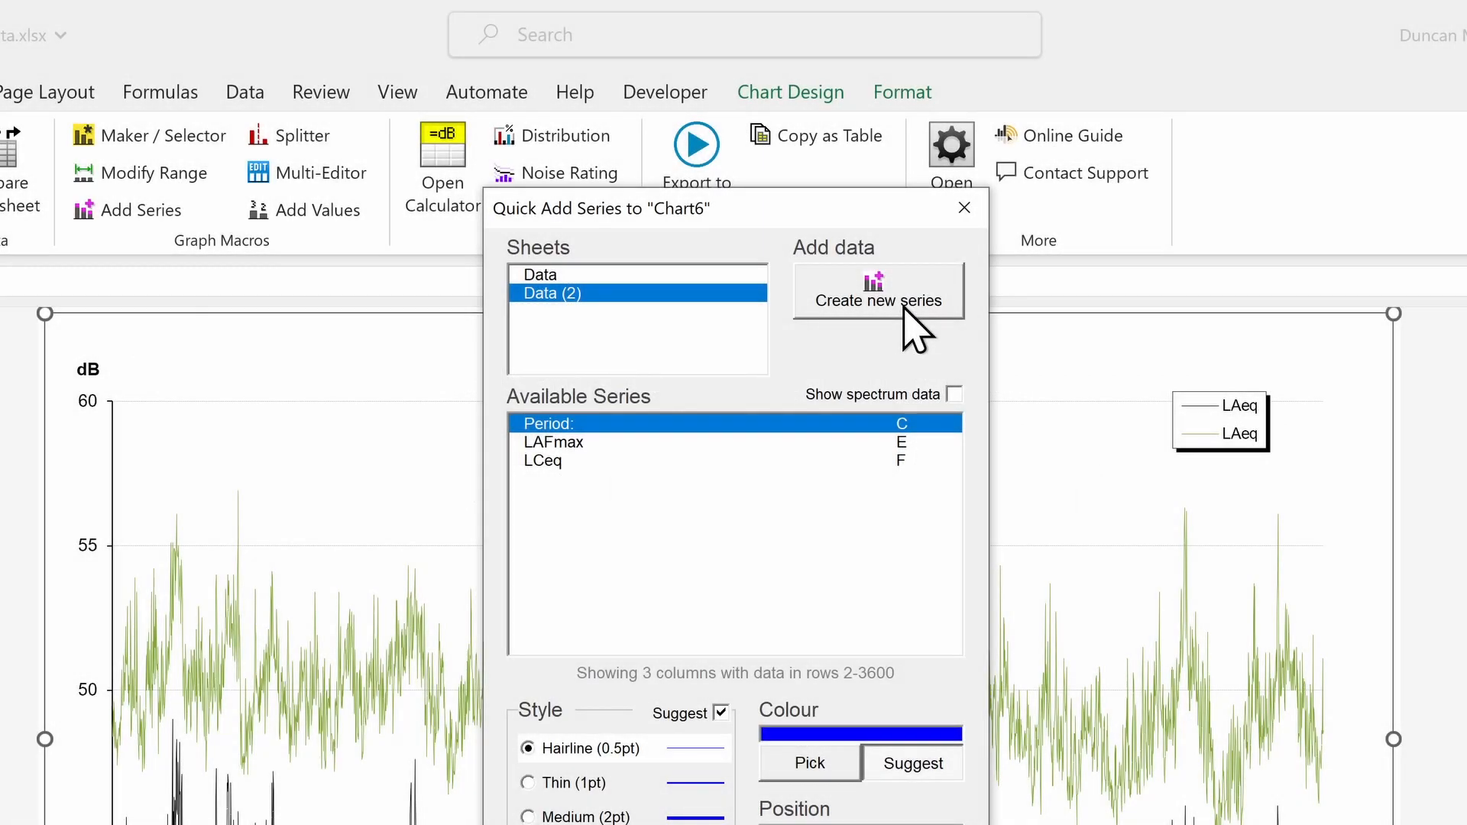
pyautogui.click(905, 307)
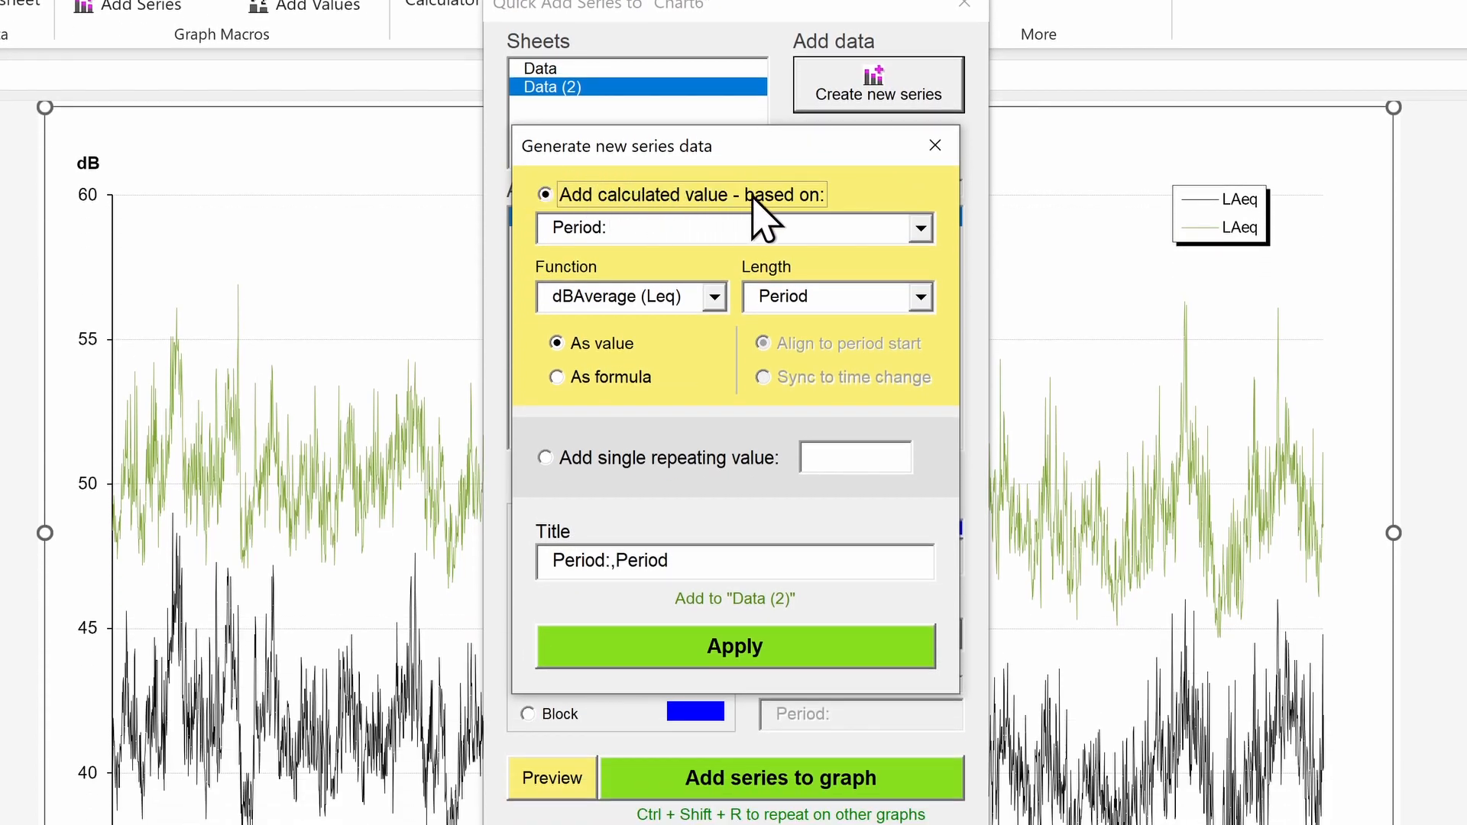
pyautogui.click(922, 227)
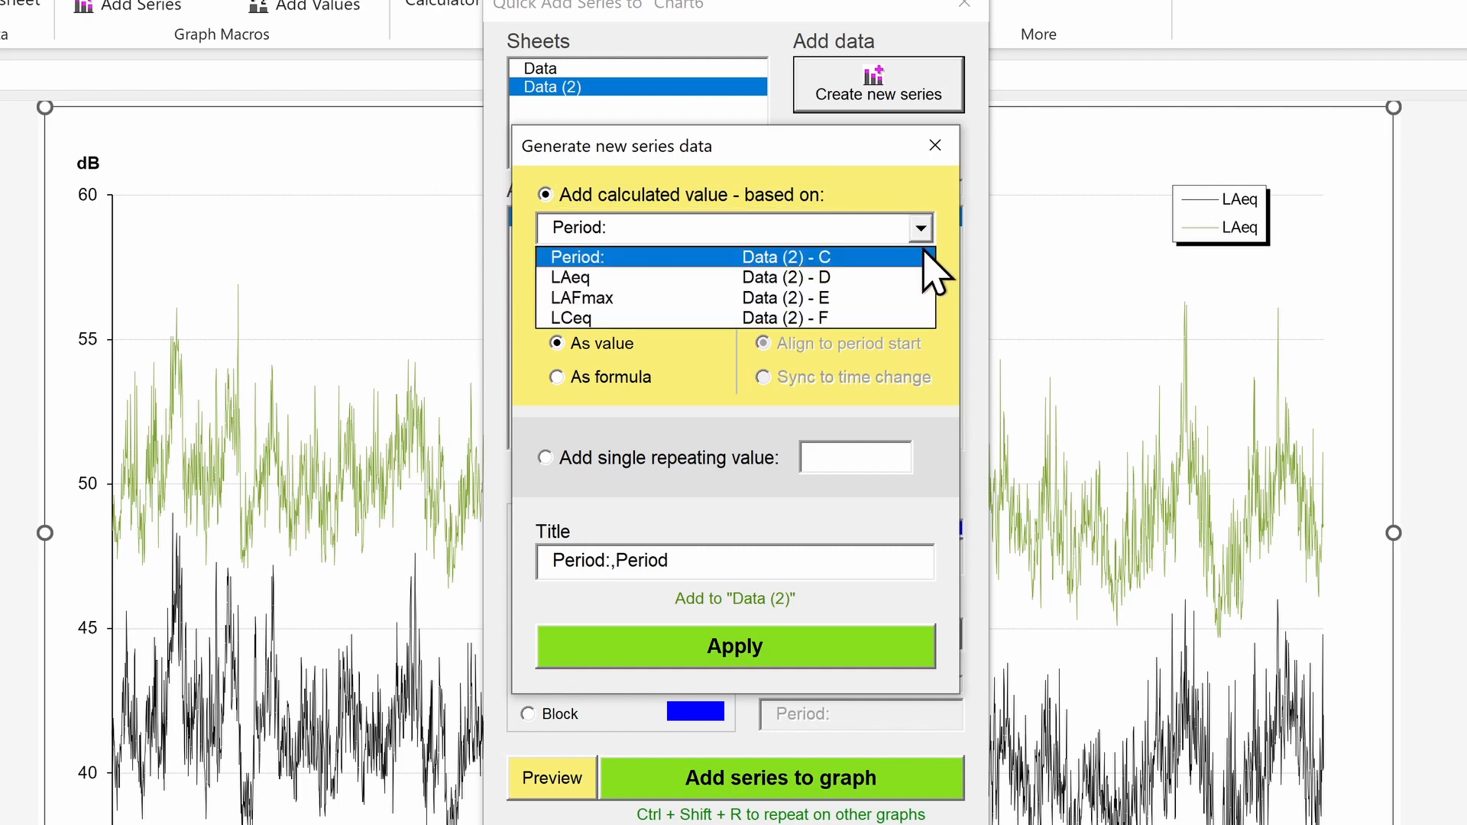
pyautogui.click(917, 278)
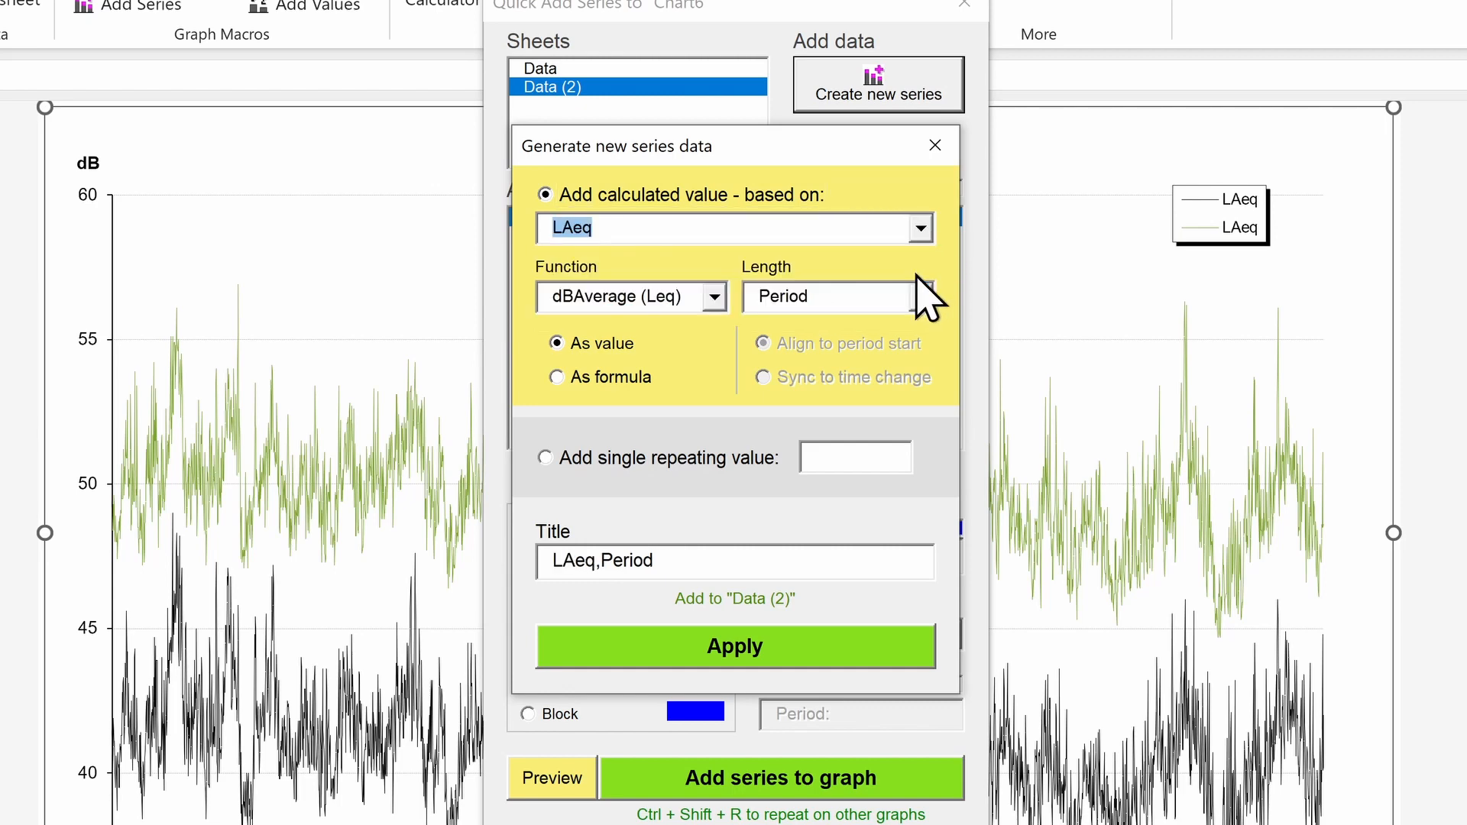
pyautogui.click(733, 467)
pyautogui.click(822, 464)
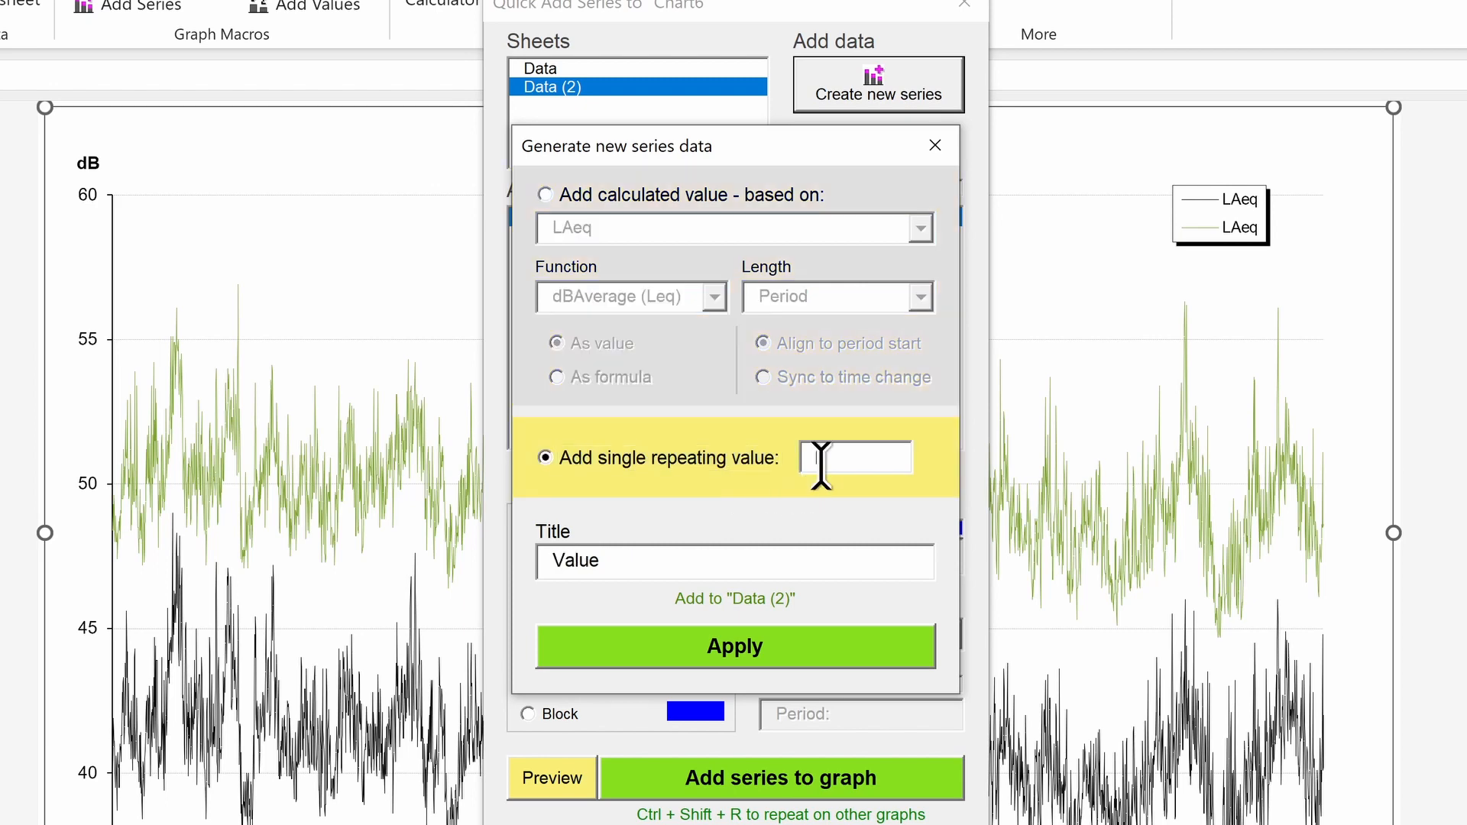
pyautogui.write('30')
pyautogui.click(714, 195)
pyautogui.click(923, 228)
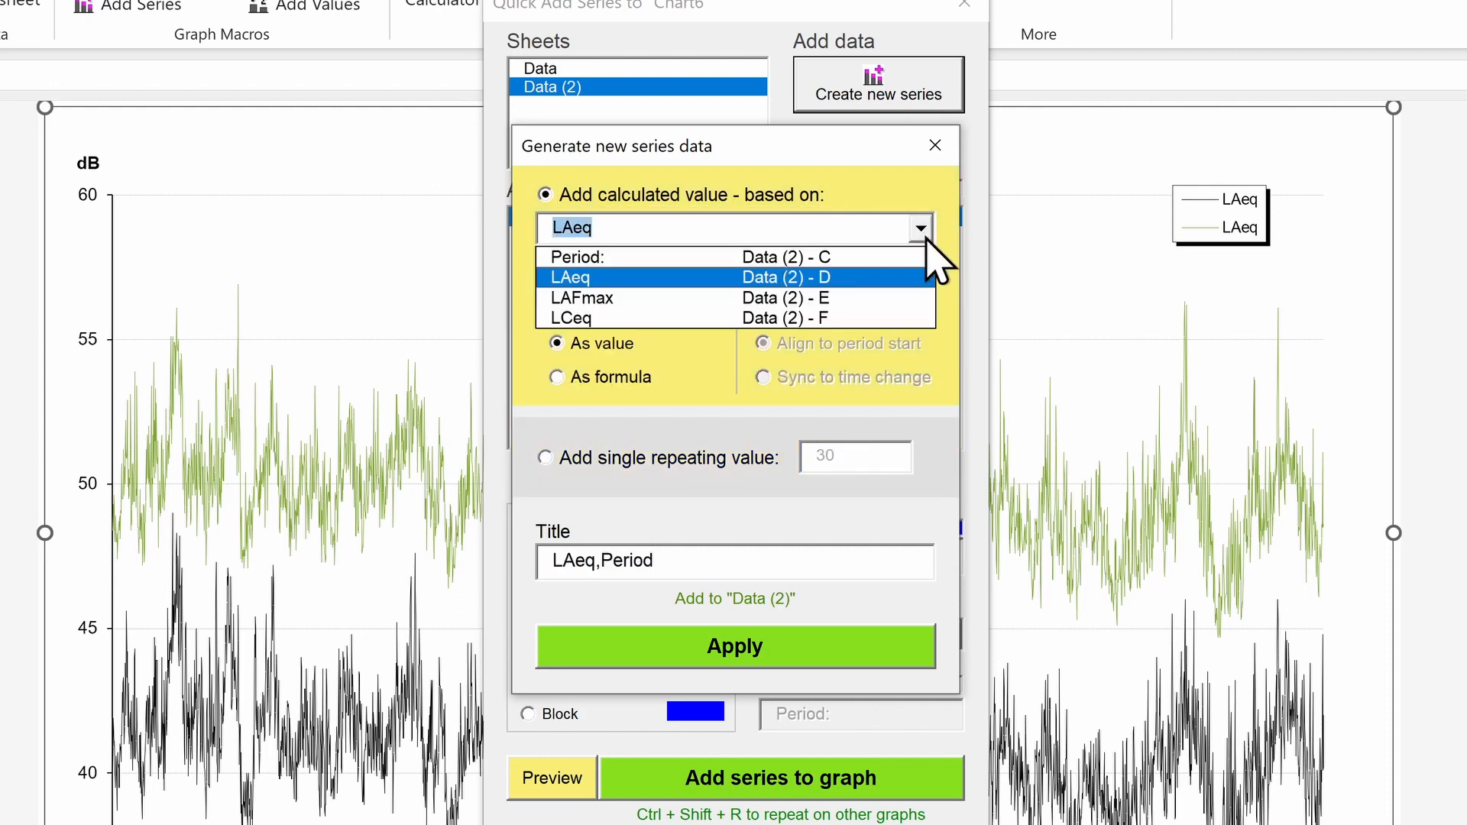
pyautogui.click(927, 238)
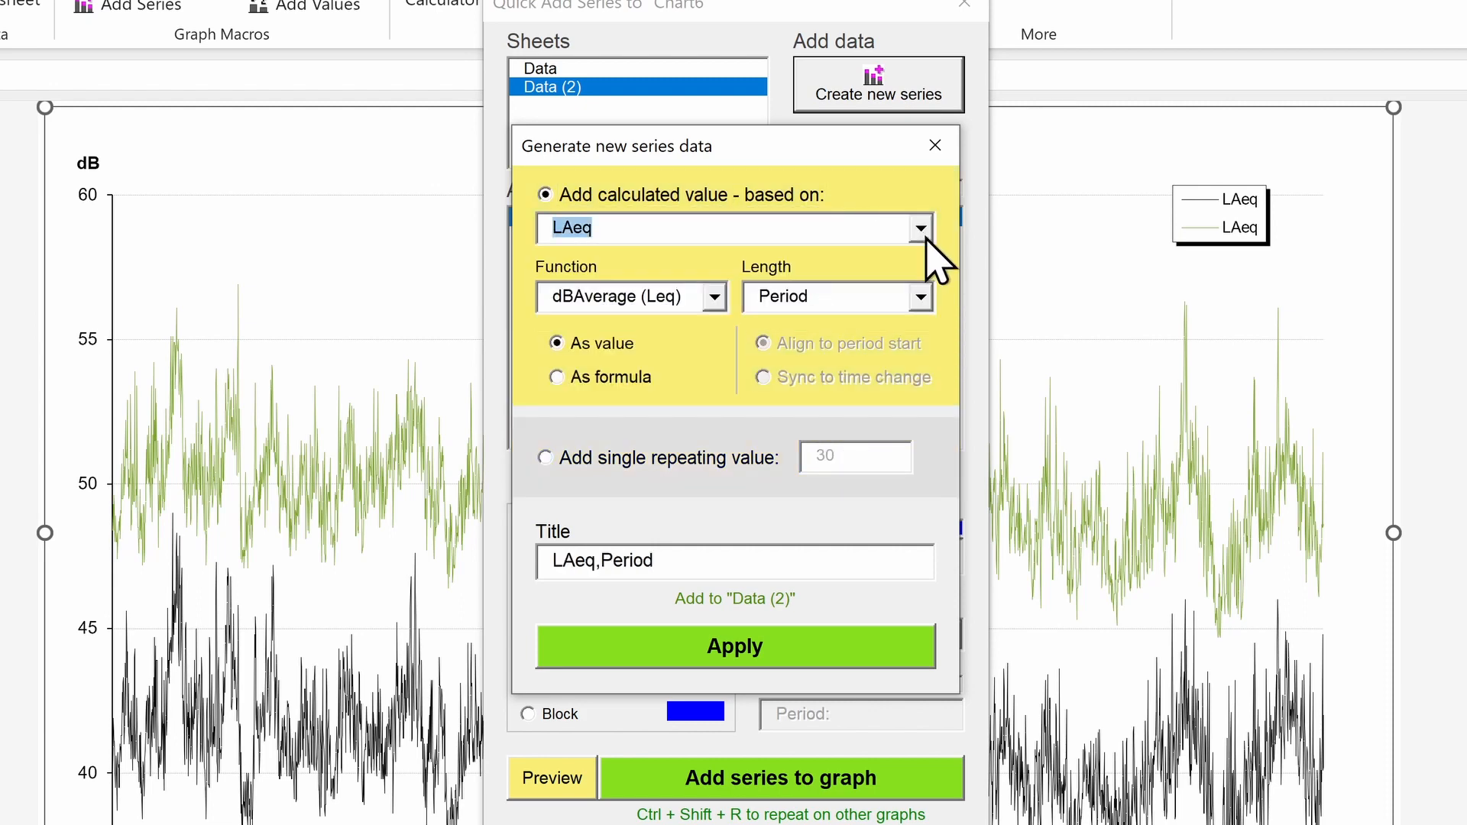
# Configure the new series with the dBAverage (Leq) function as a formula, a 5 minute length, and the title LAeq,5 min
pyautogui.click(717, 298)
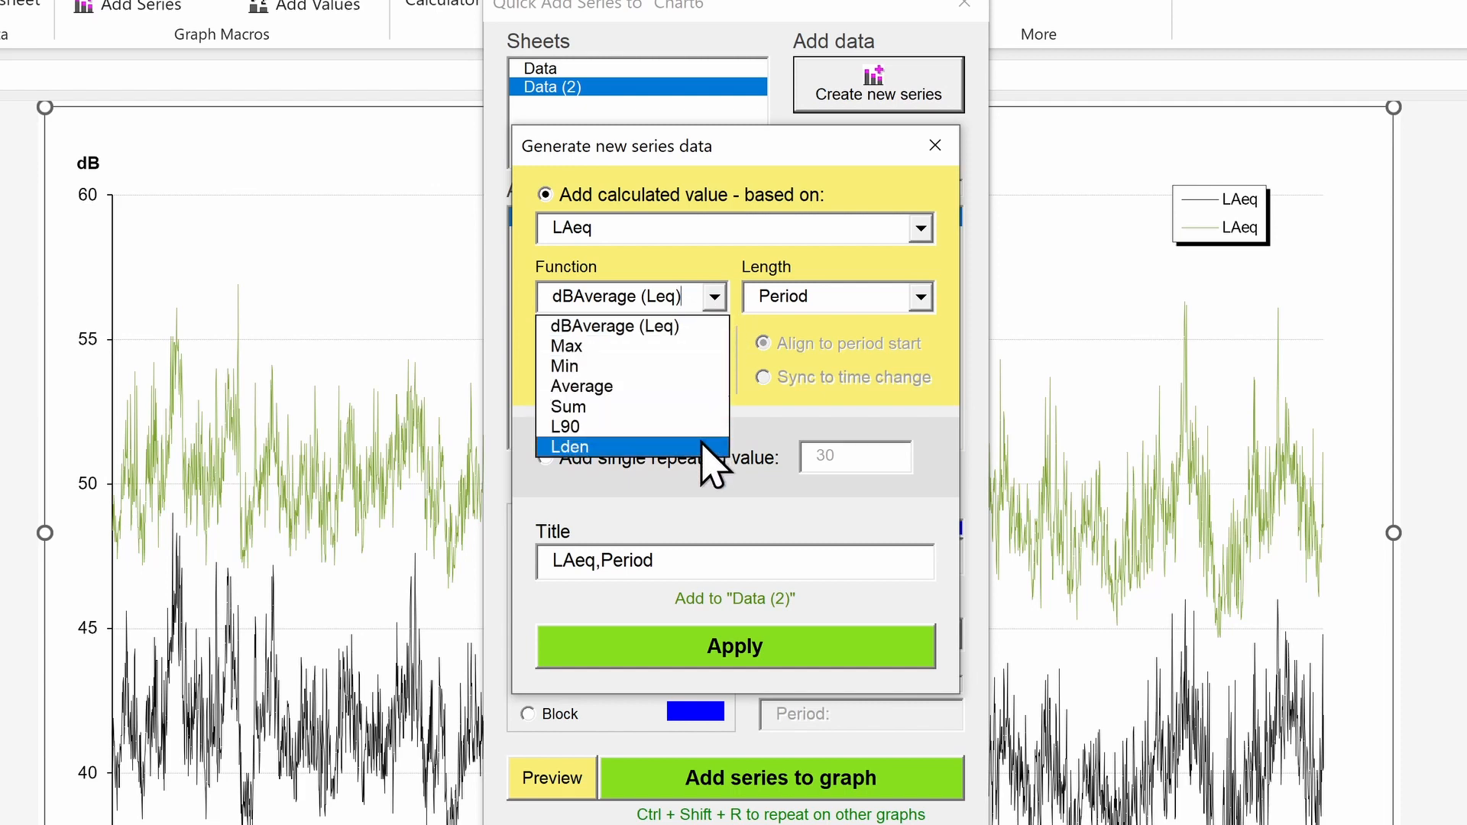
pyautogui.click(702, 326)
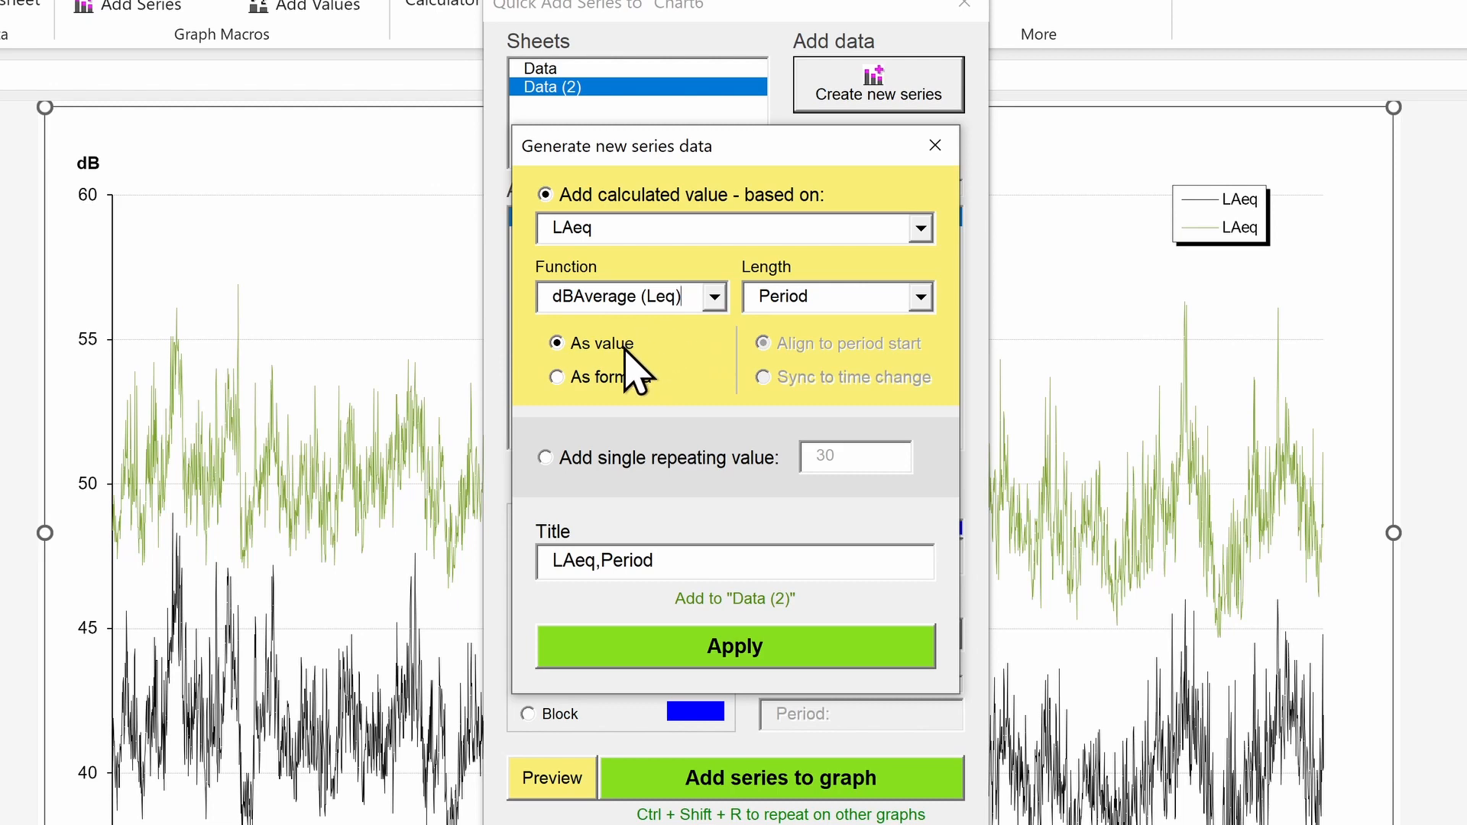
pyautogui.click(625, 378)
pyautogui.click(921, 298)
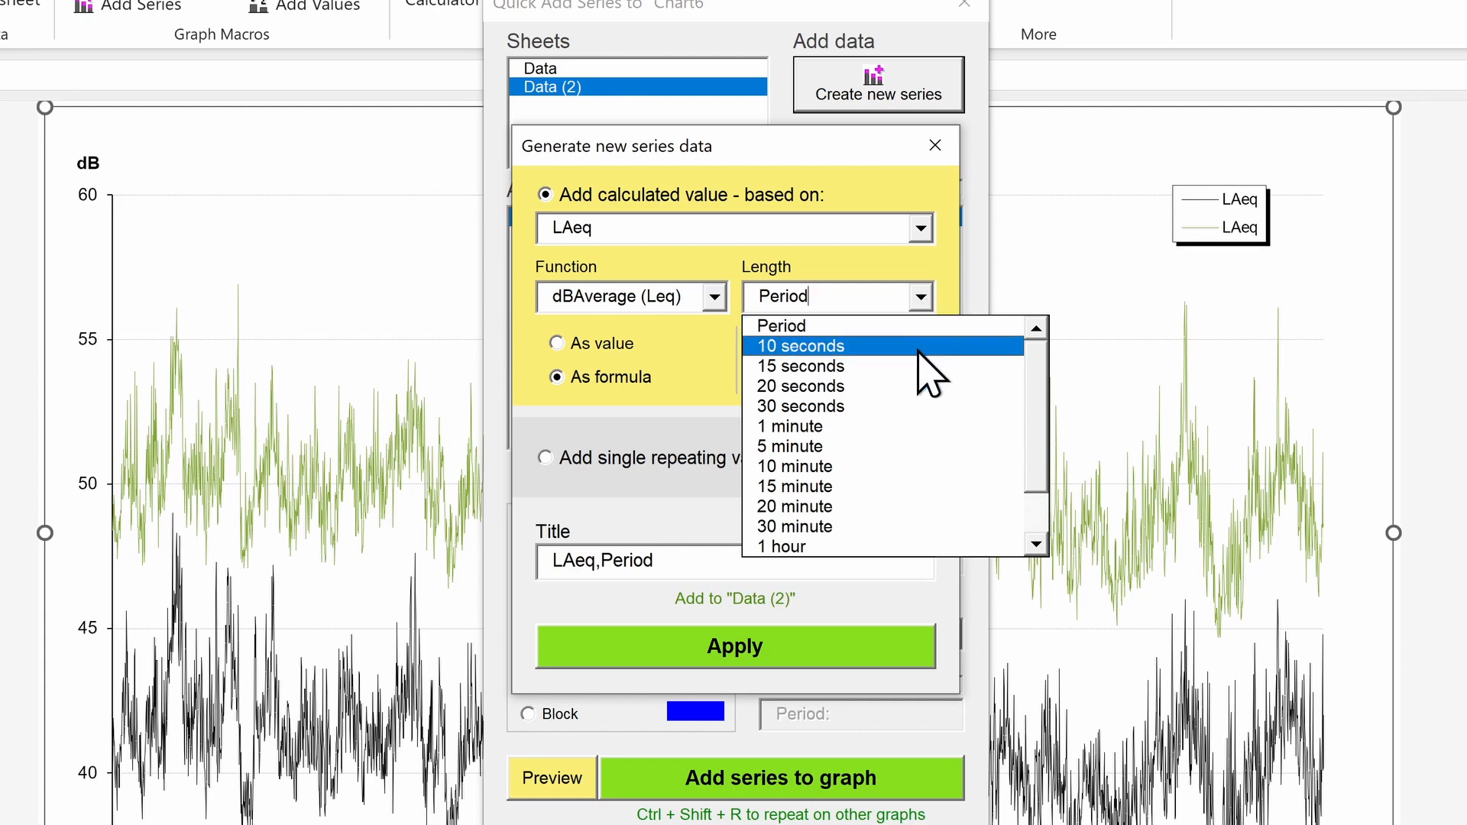
pyautogui.click(911, 451)
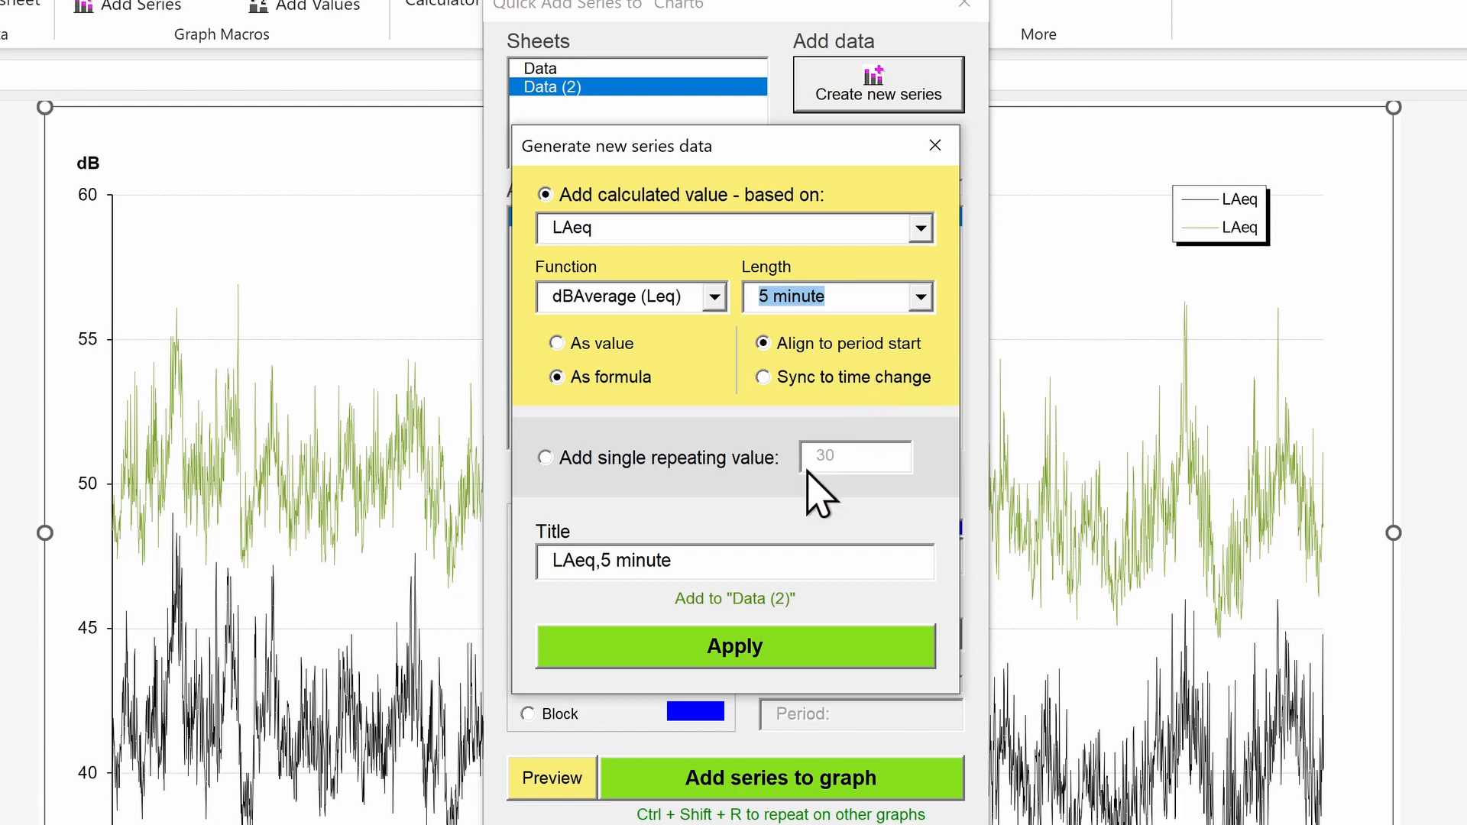
pyautogui.click(713, 563)
pyautogui.press('BackSpace')
pyautogui.press('BackSpace')
pyautogui.press('BackSpace')
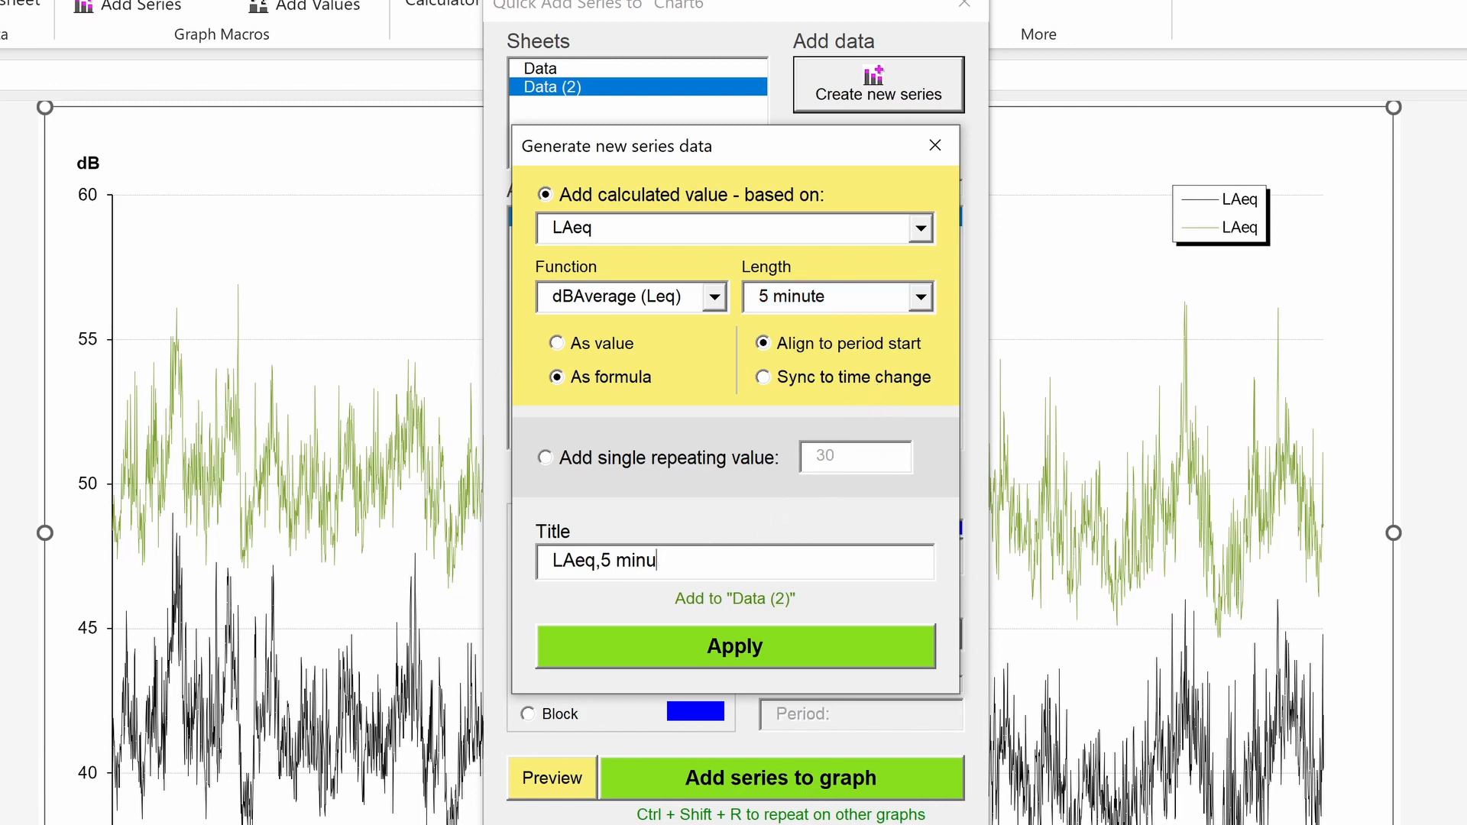
# Generate the configured 5-minute series on Data (2) and add it to the Chart6 graph with the suggested line style and colour
pyautogui.click(692, 642)
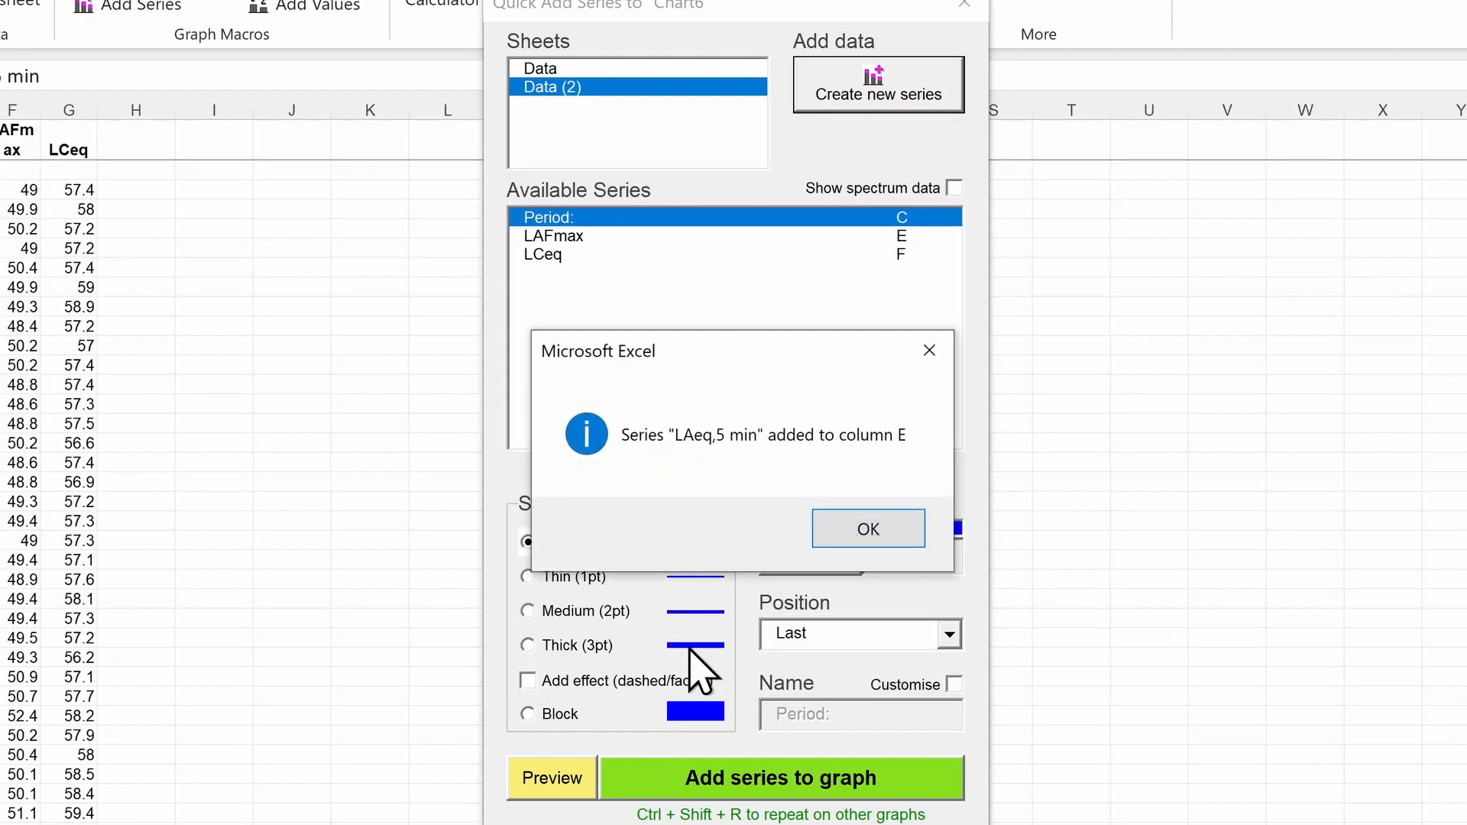
pyautogui.click(846, 538)
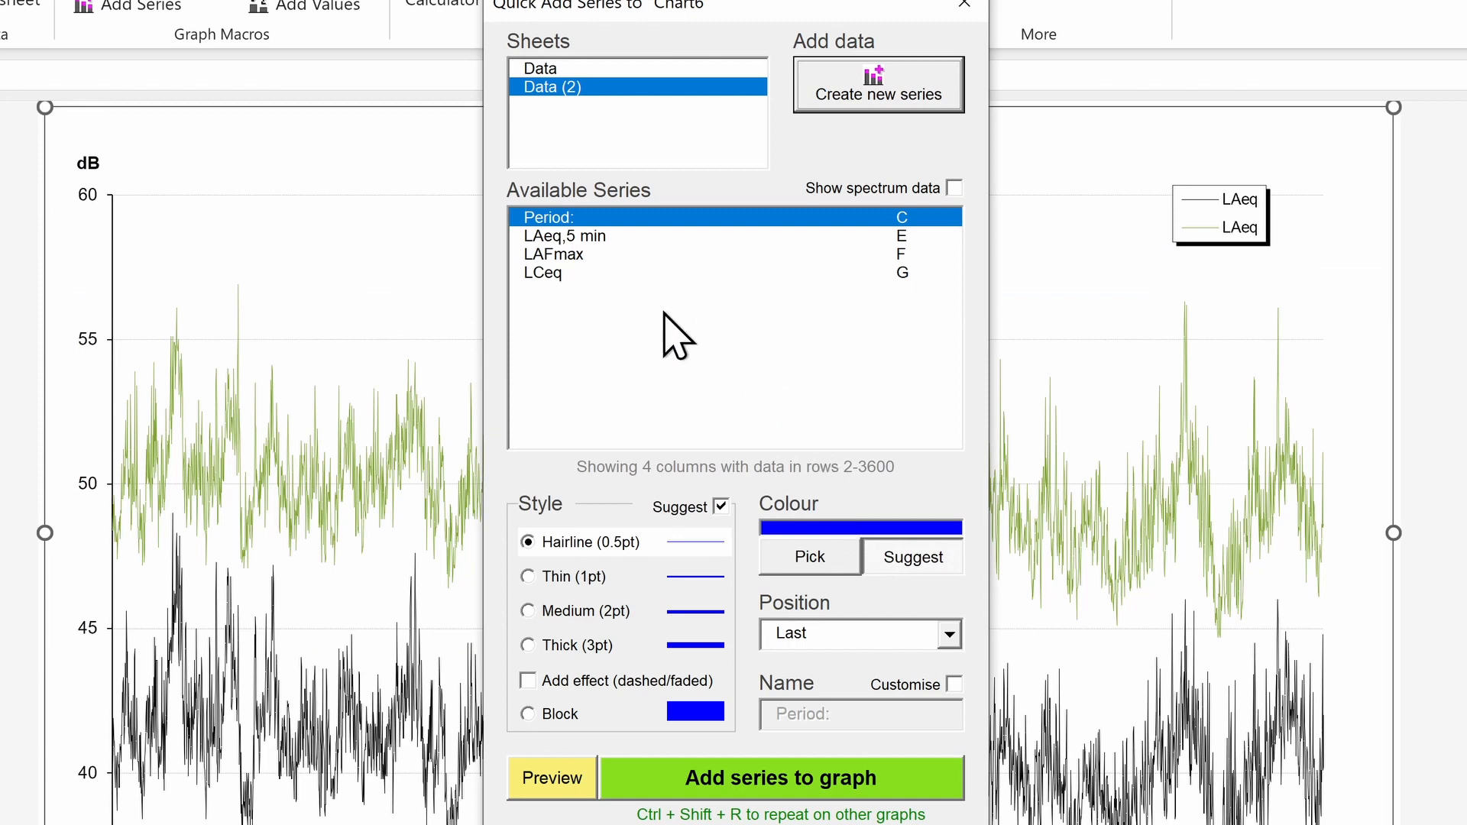
pyautogui.click(593, 238)
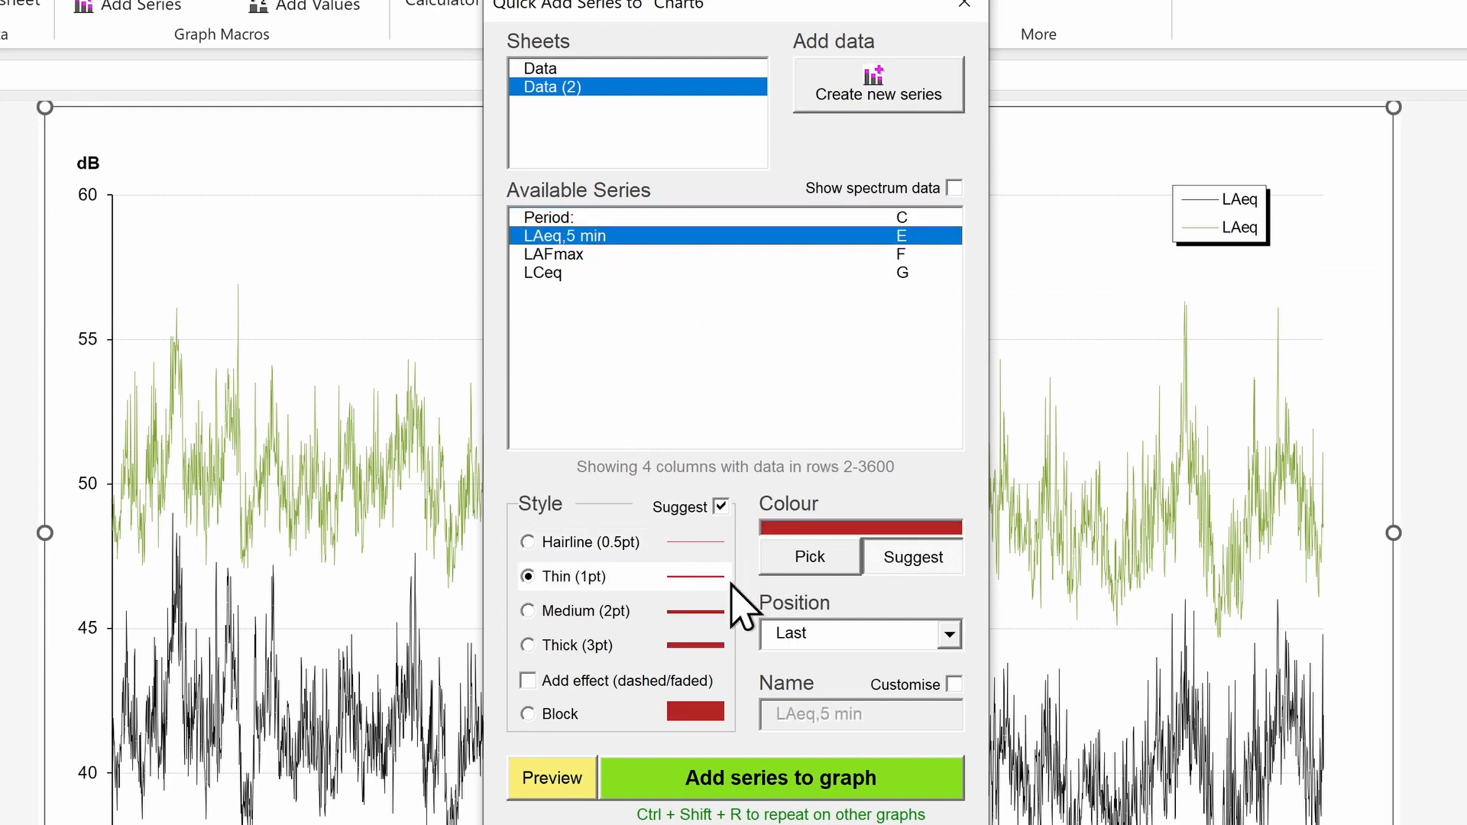
pyautogui.click(730, 787)
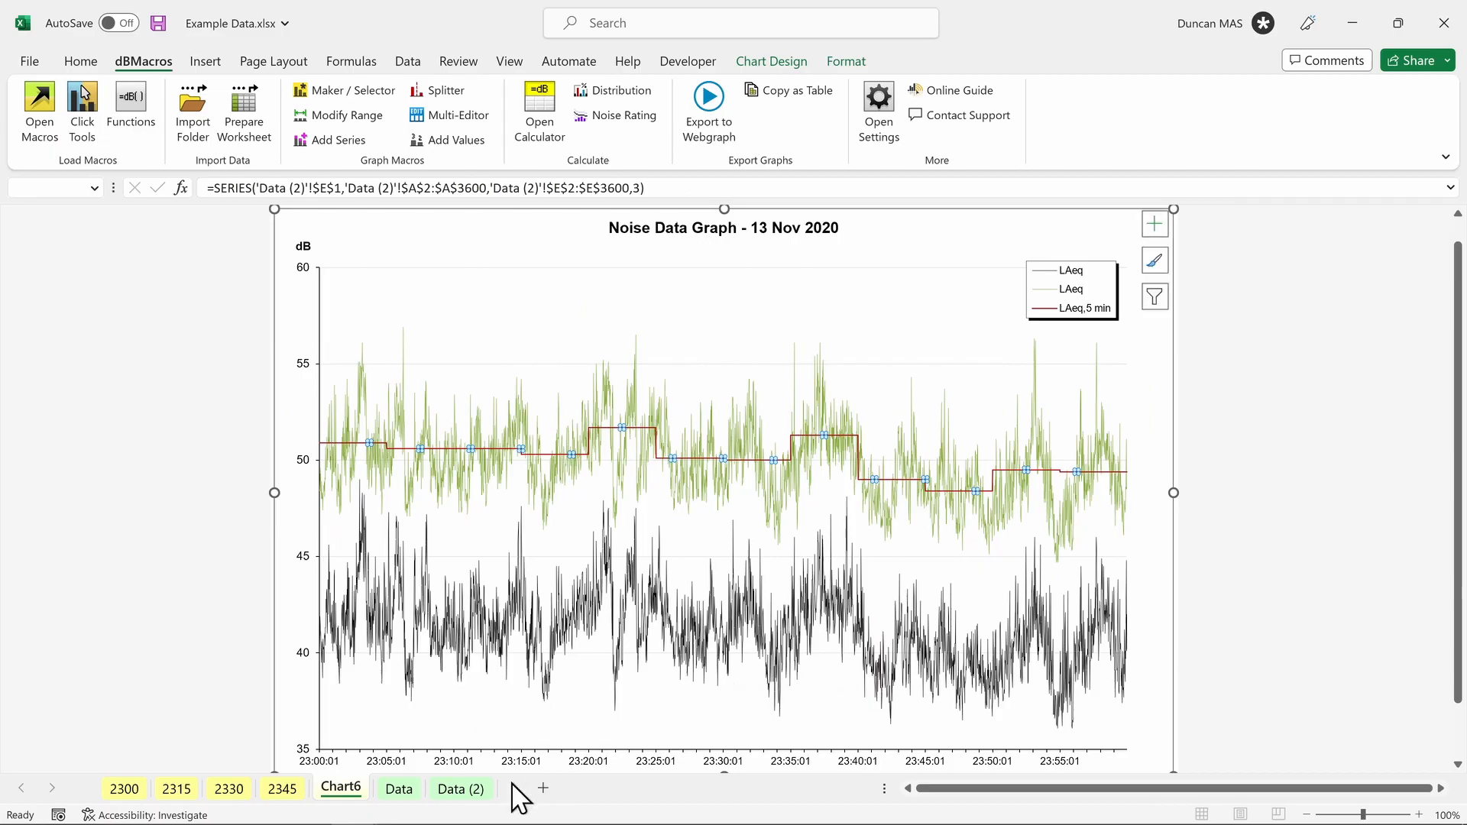
# View the Data (2) sheet, bring up the new series generator directly from it, and close the generator without applying
pyautogui.click(461, 791)
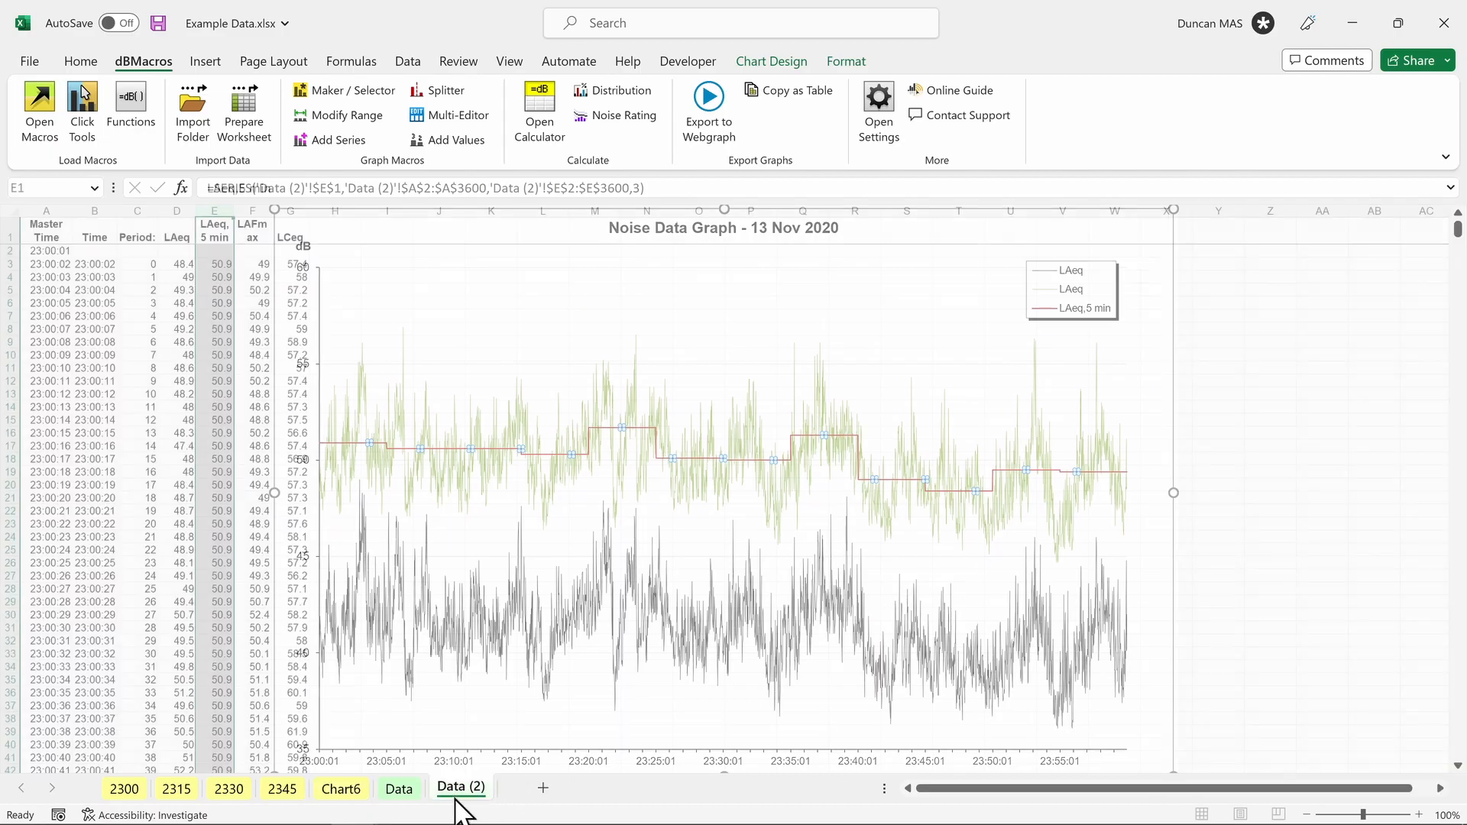
pyautogui.click(340, 153)
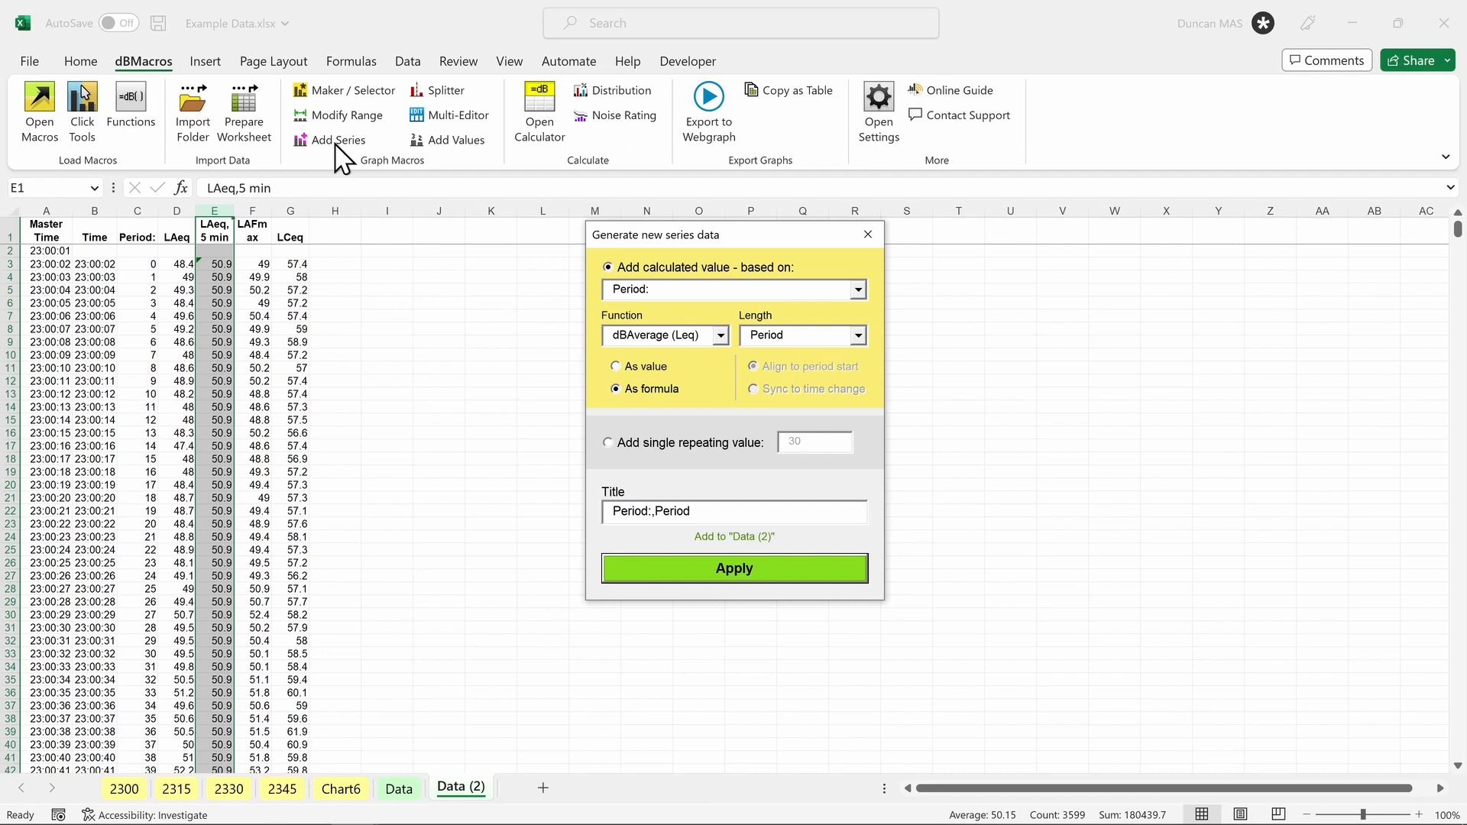
pyautogui.click(868, 234)
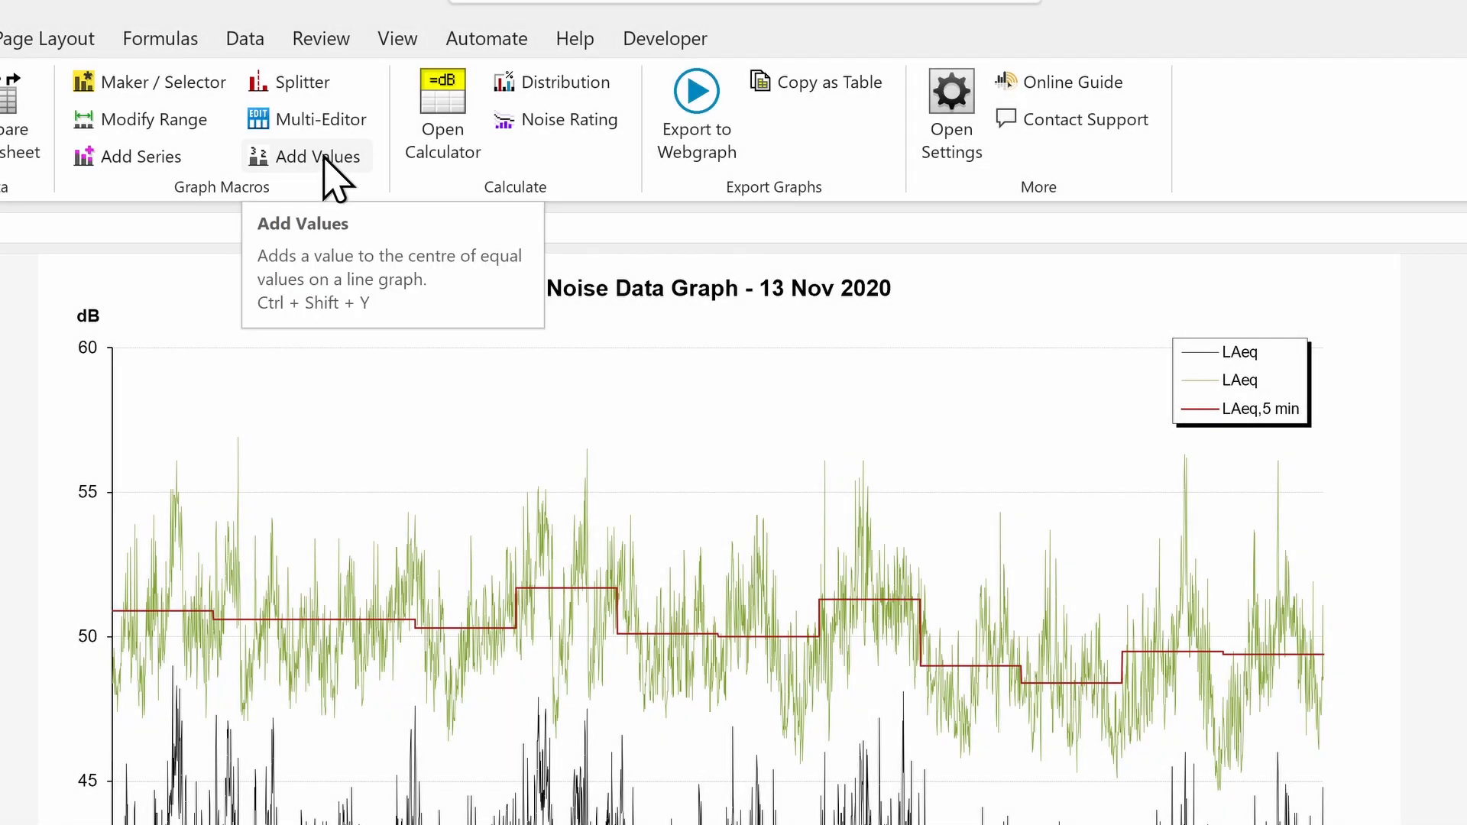
# Start adding dB values to the LAeq,5 min line and preview them in series-coloured outline boxes centred on the line
pyautogui.click(326, 157)
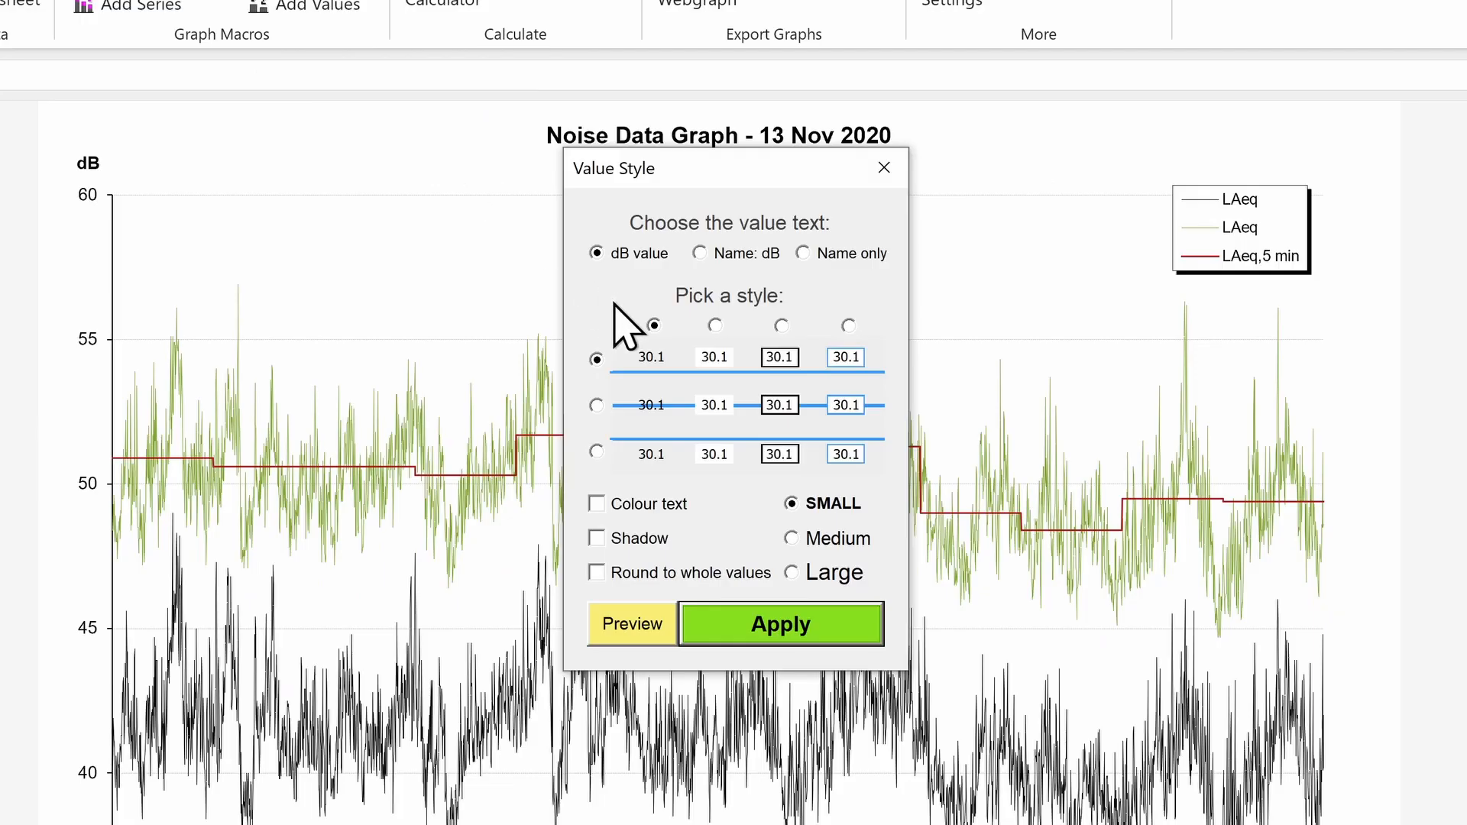
pyautogui.click(639, 634)
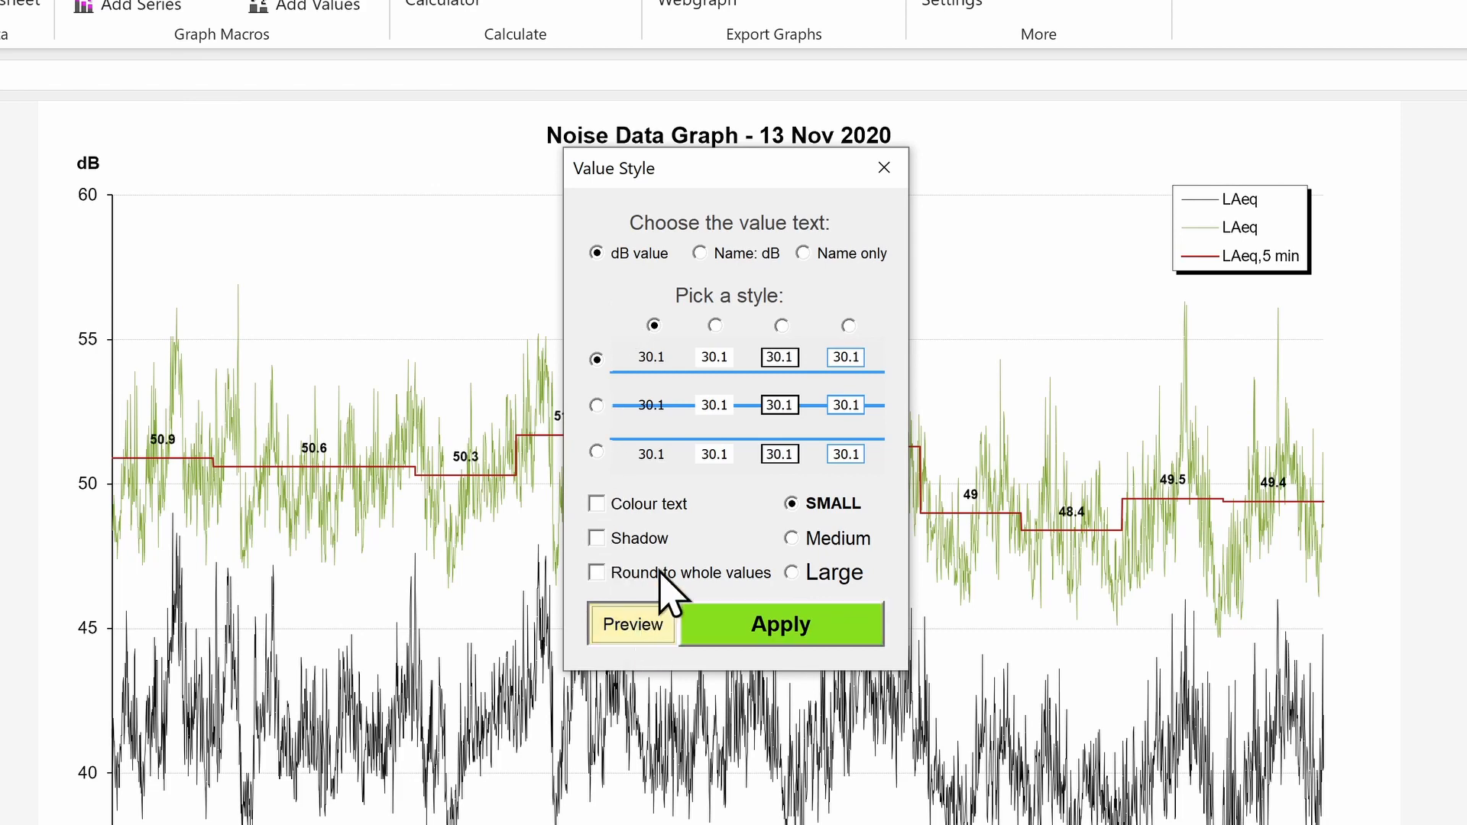
pyautogui.click(788, 402)
pyautogui.click(848, 407)
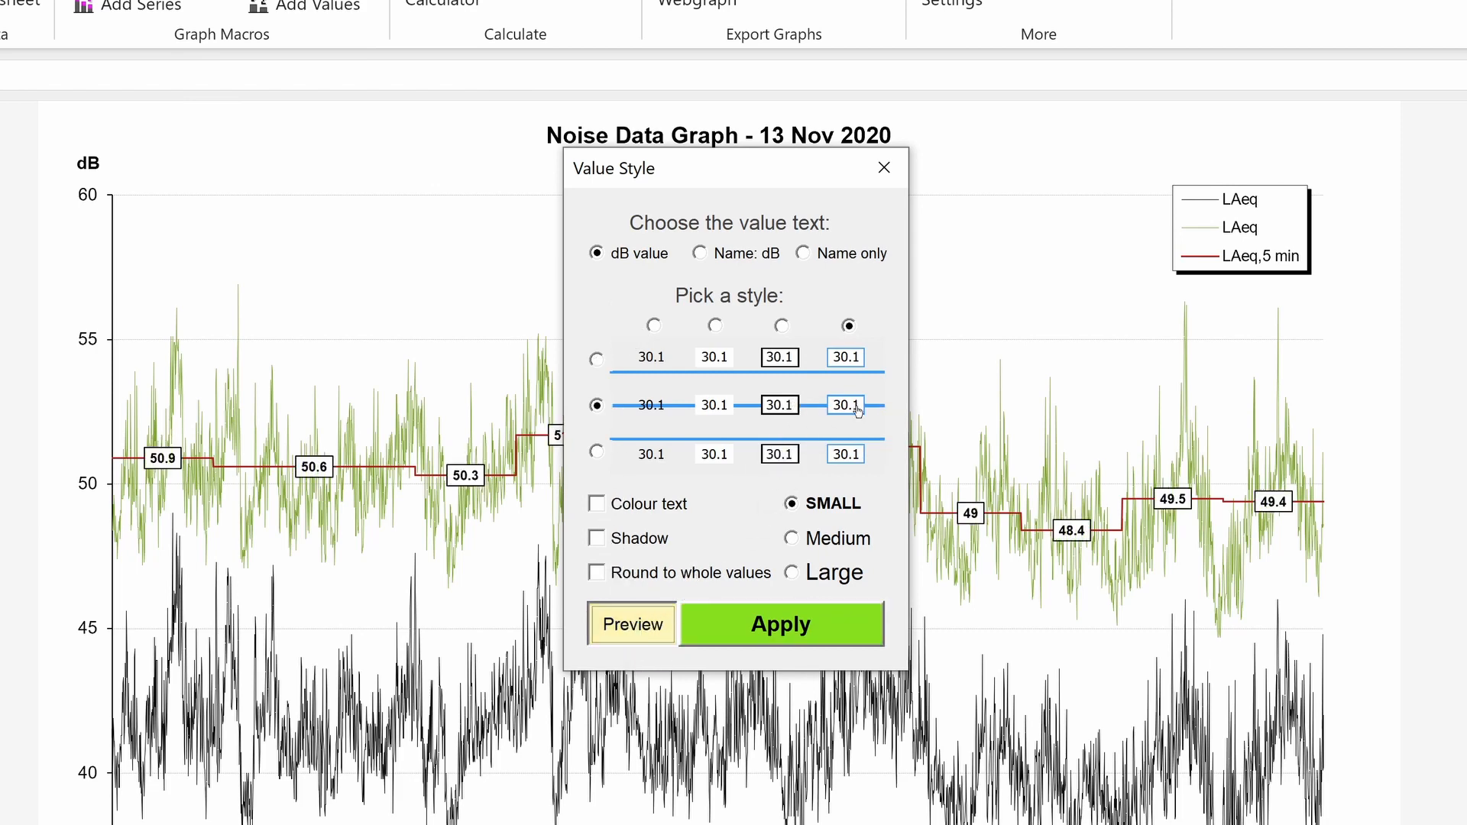
# Give the value labels coloured text, a shadow, whole-number rounding and medium size, and apply them to the line
pyautogui.click(646, 506)
pyautogui.click(646, 539)
pyautogui.click(651, 573)
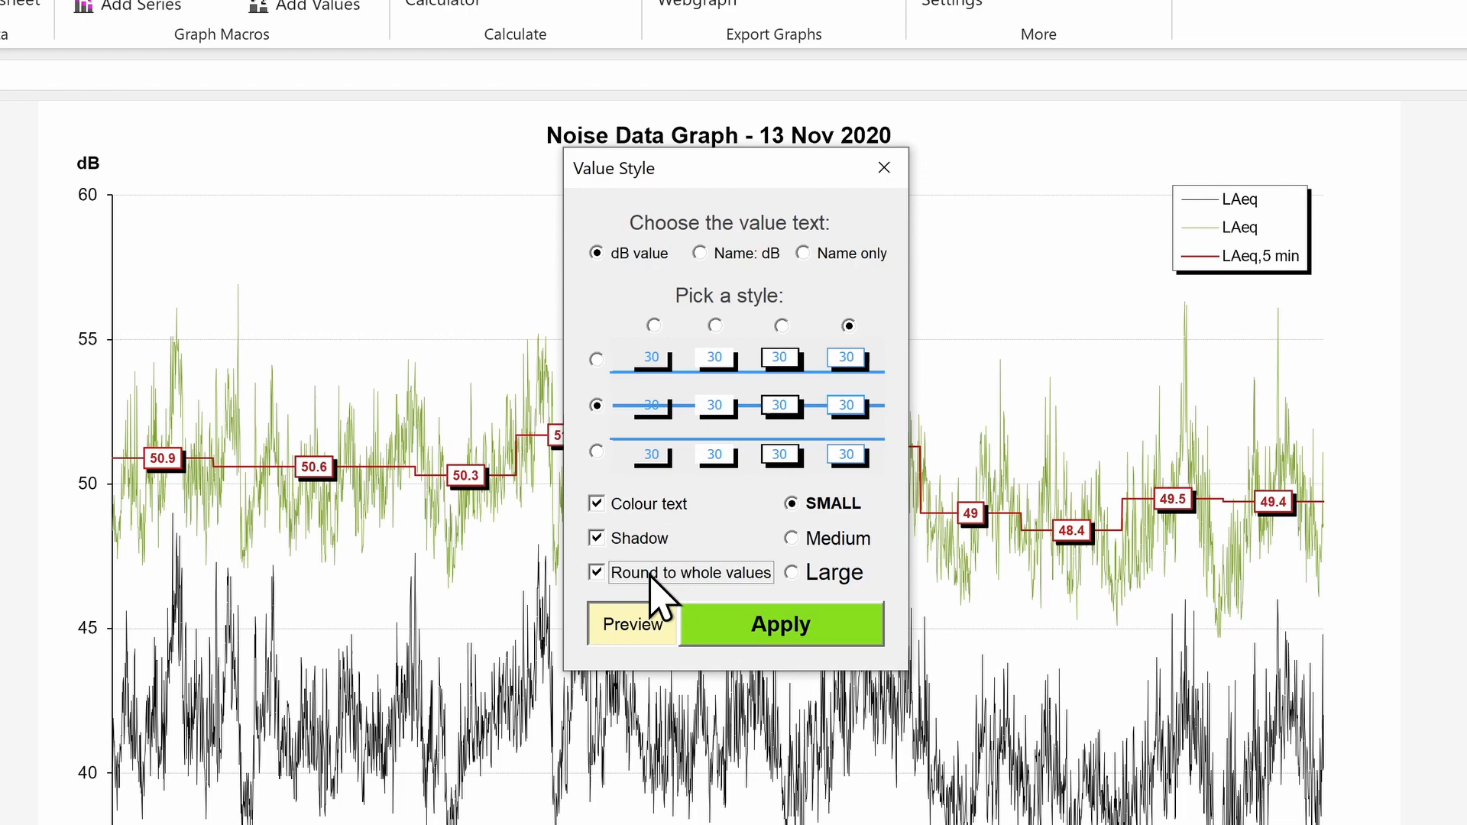
pyautogui.click(837, 540)
pyautogui.click(795, 625)
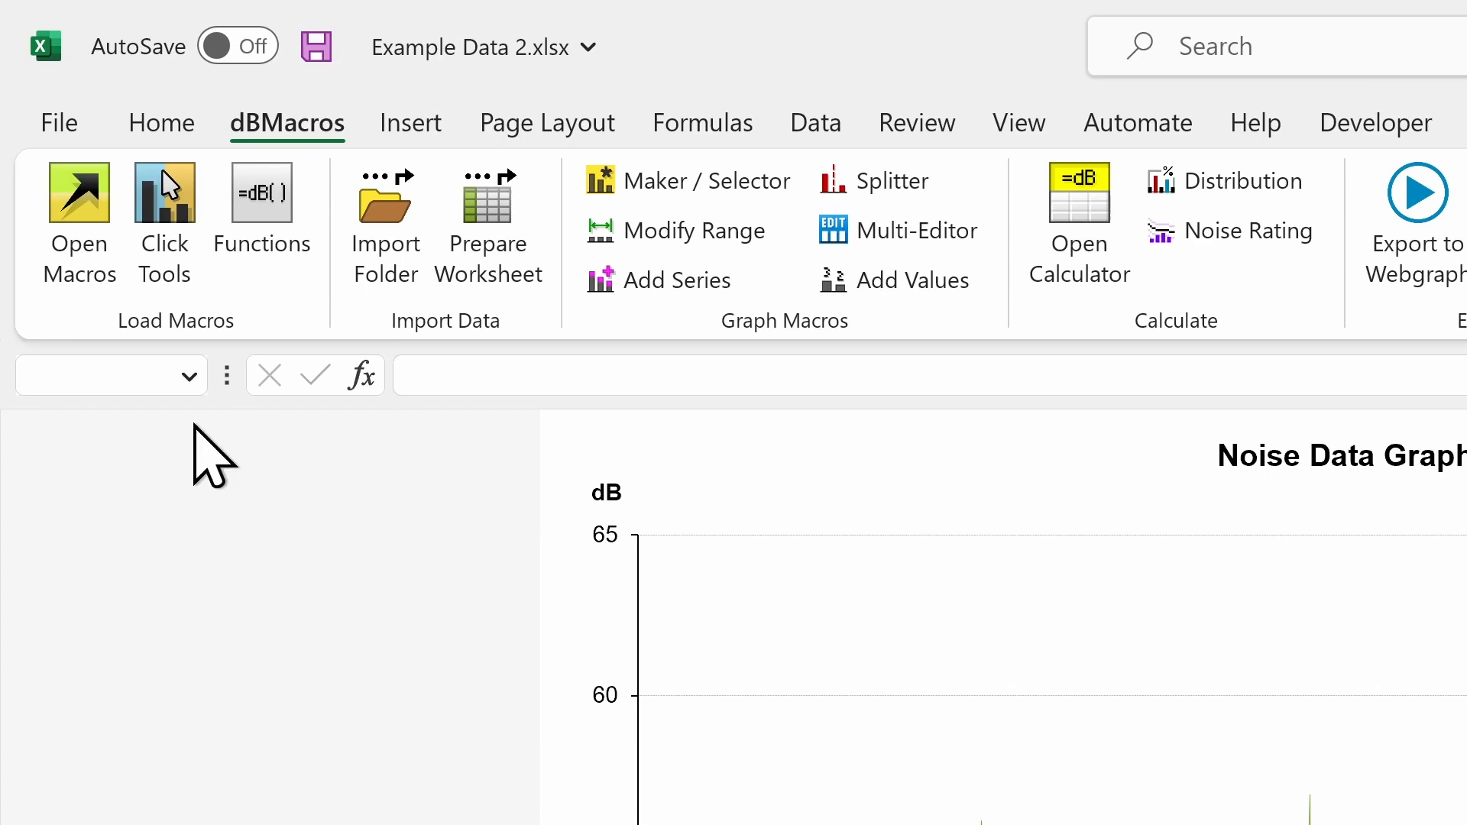
# View the LAeq - 1 spectrum for the 23:07:59 point on the 2300 graph and briefly preview its 125 Hz band as a series
pyautogui.click(177, 267)
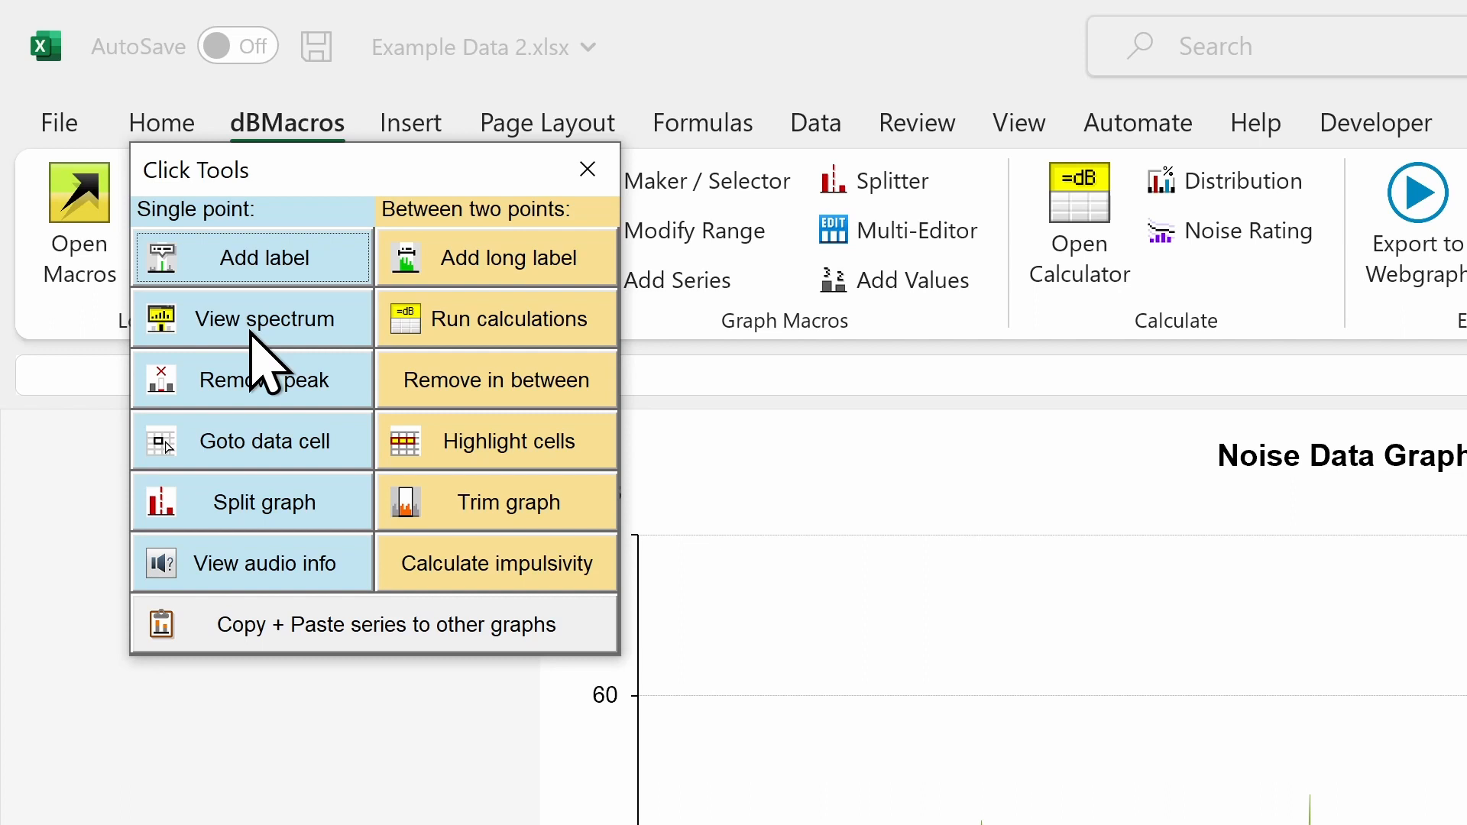
pyautogui.click(252, 334)
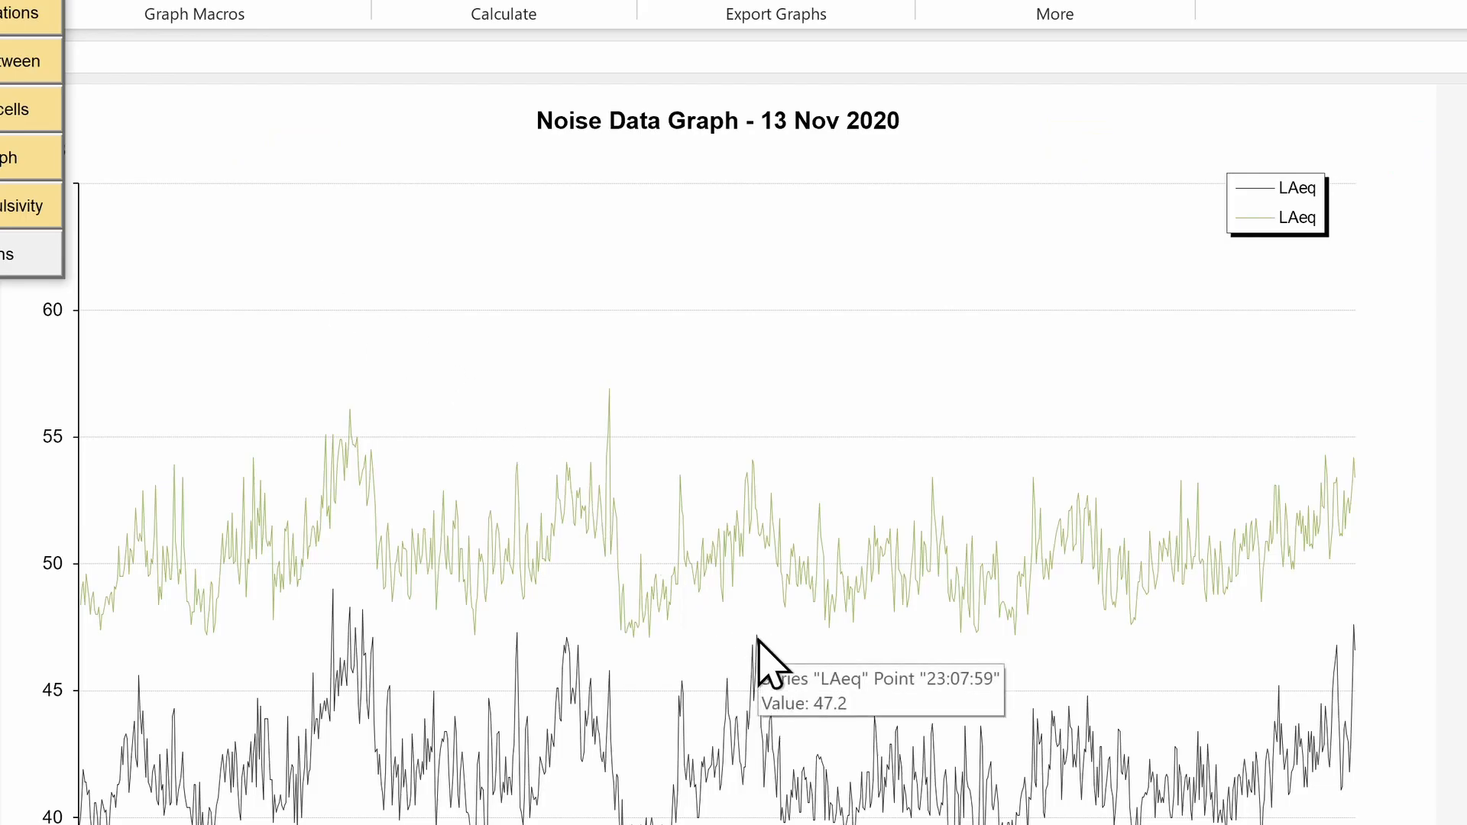
pyautogui.click(759, 639)
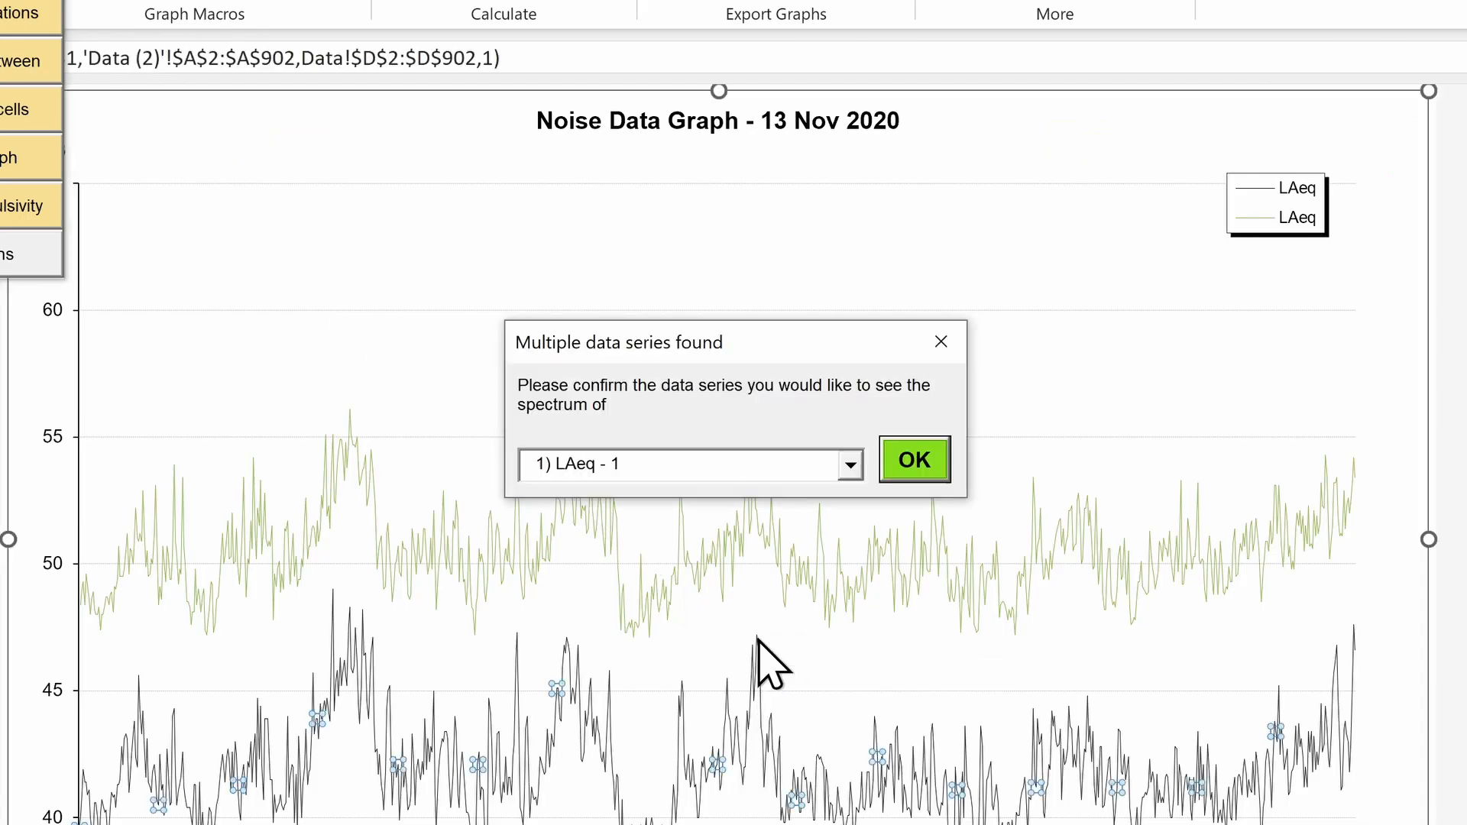
pyautogui.click(914, 461)
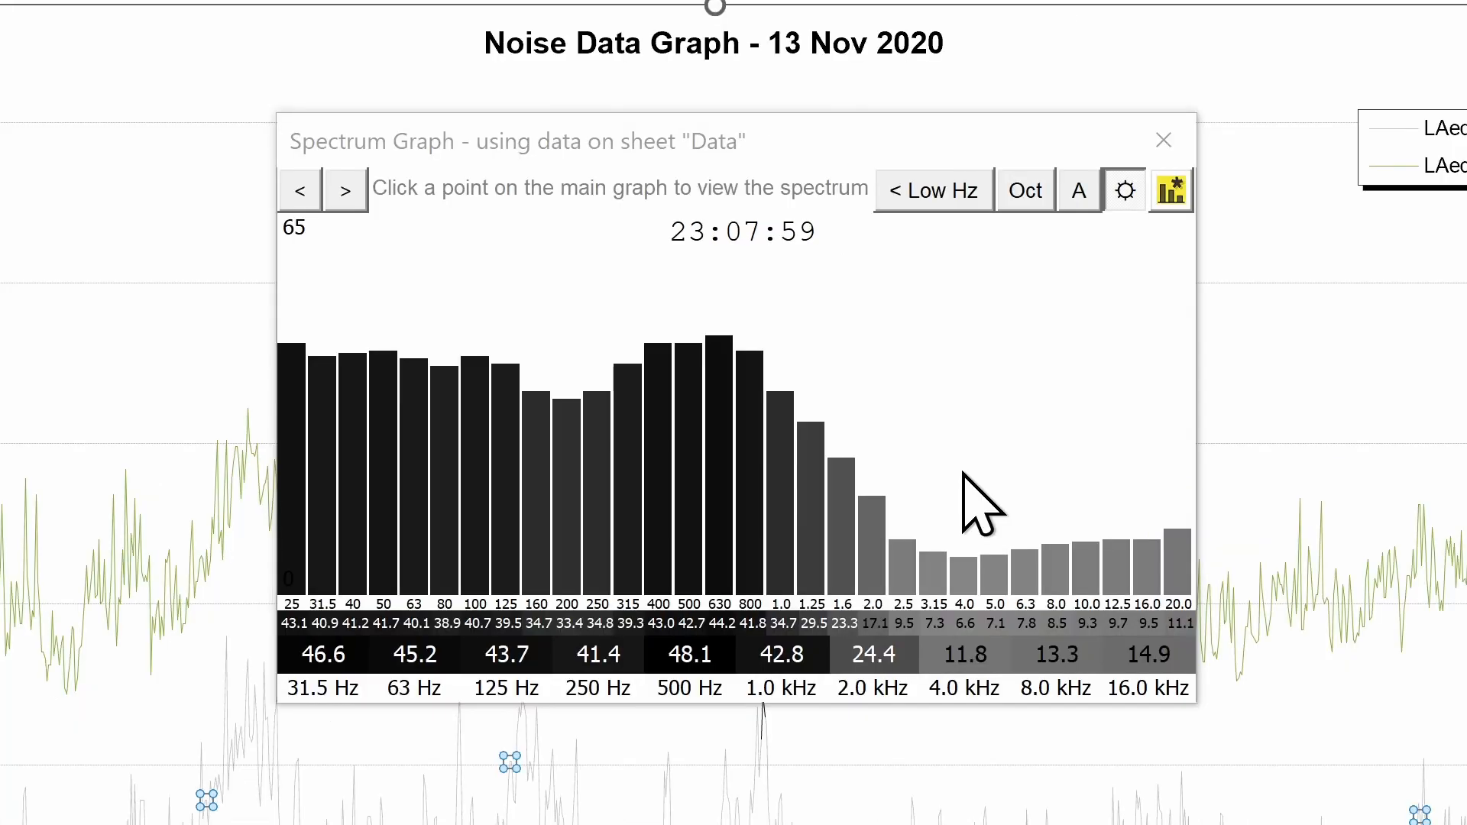
pyautogui.moveTo(868, 130); pyautogui.dragTo(866, 47)
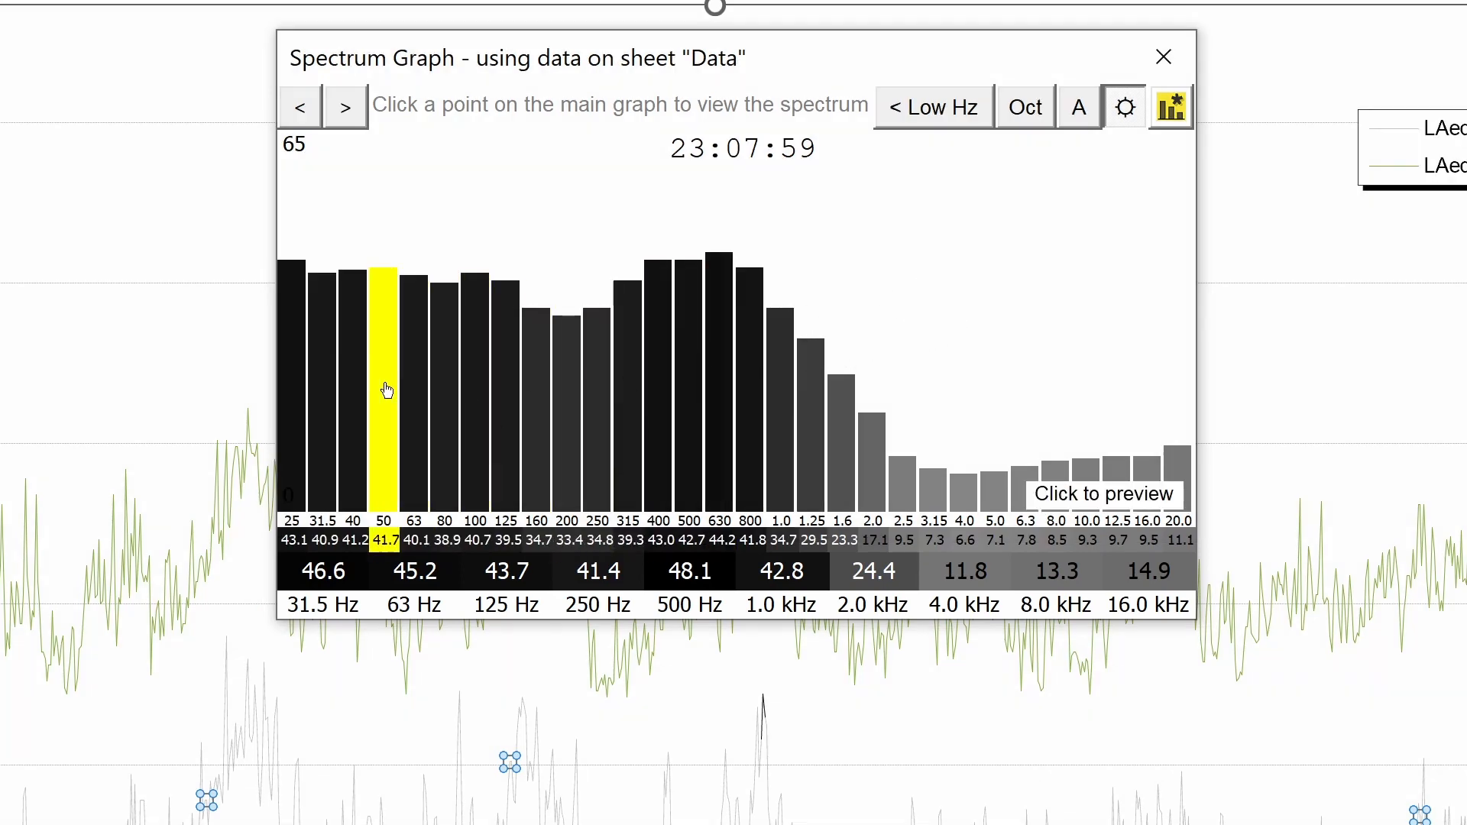
pyautogui.click(509, 392)
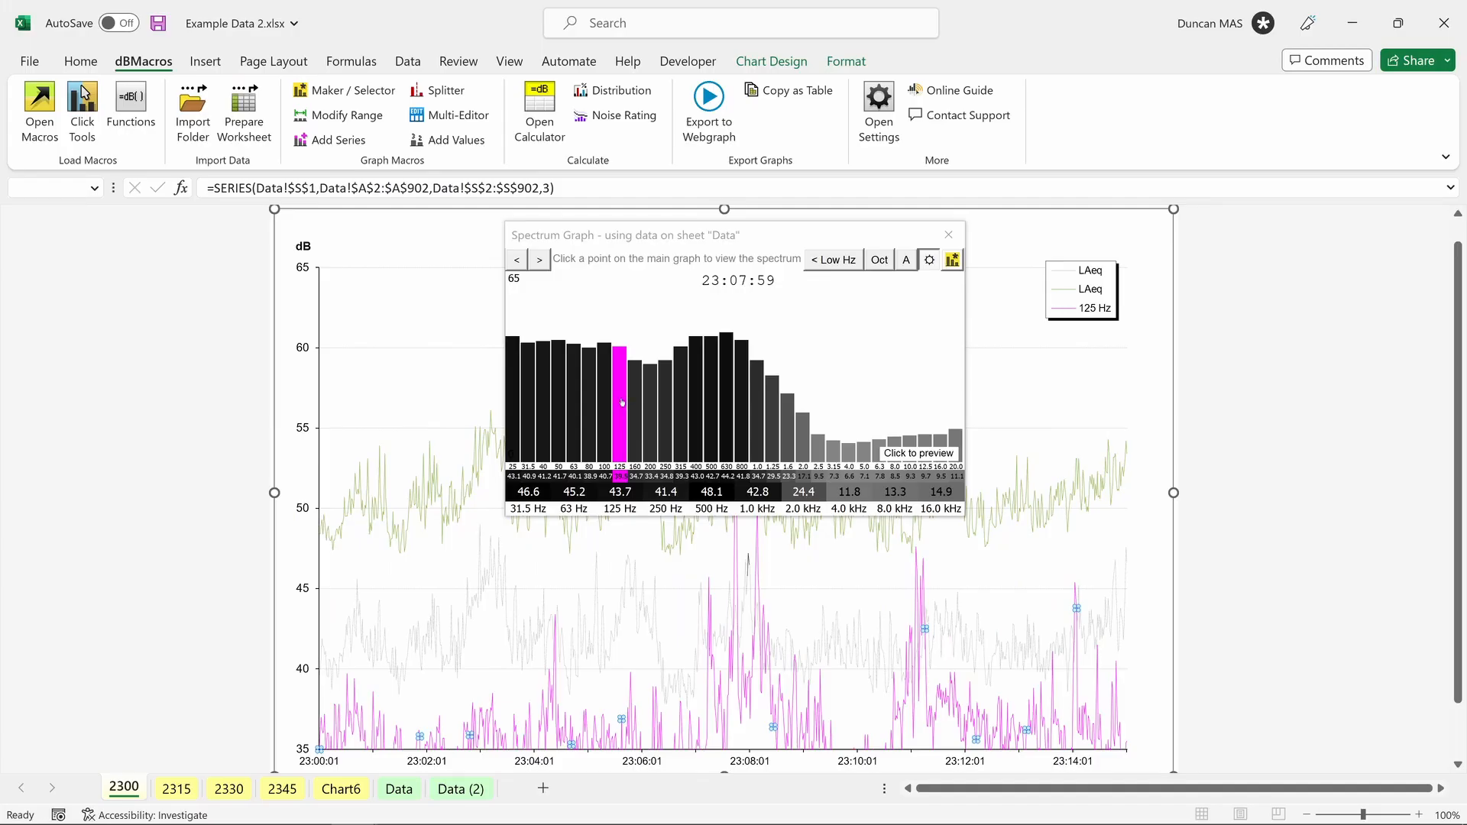
pyautogui.click(622, 403)
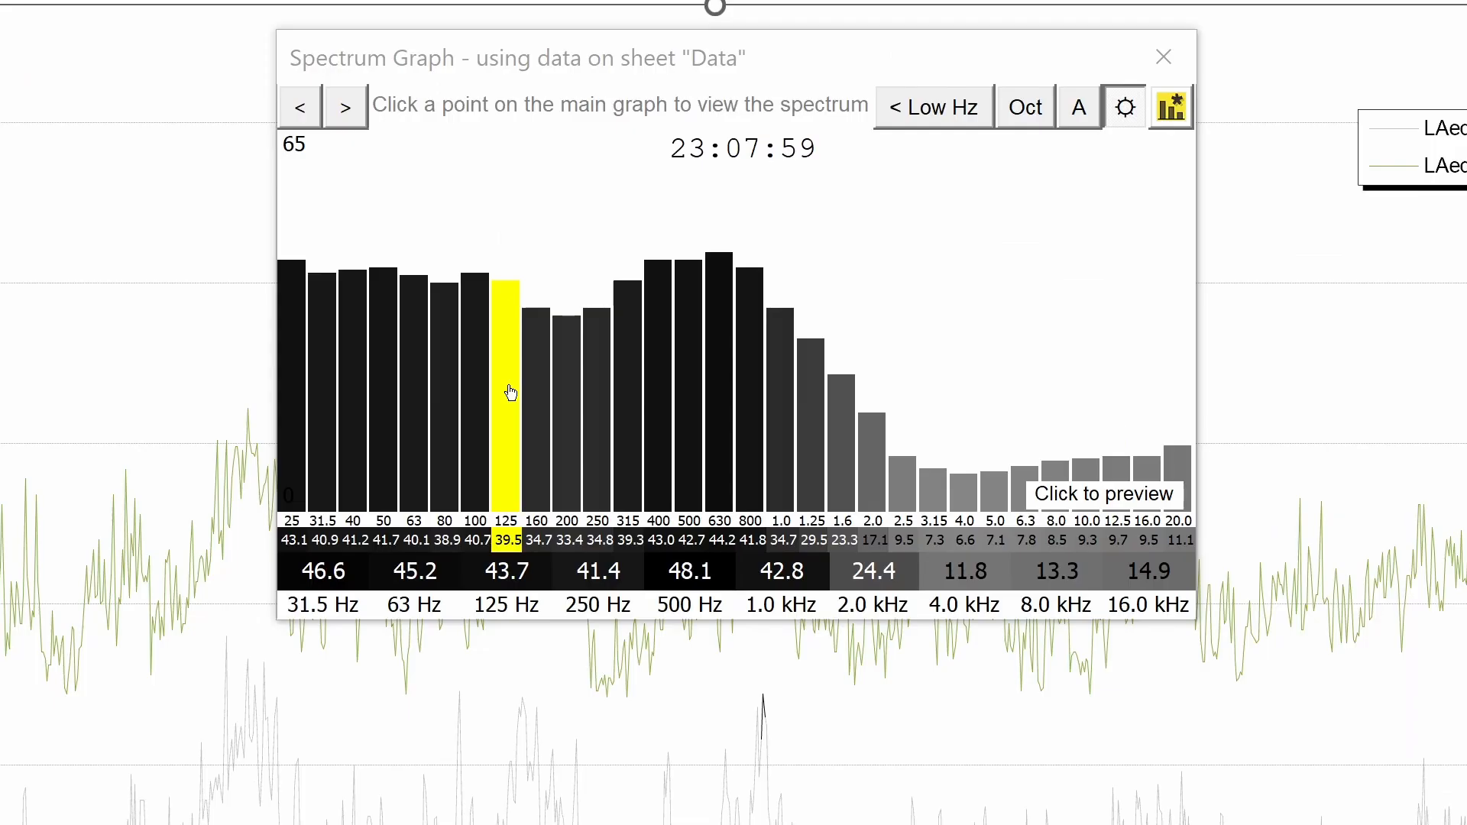
# Switch the spectrum view to the 23:05:10 peak, stepping one sample forward and back
pyautogui.click(461, 696)
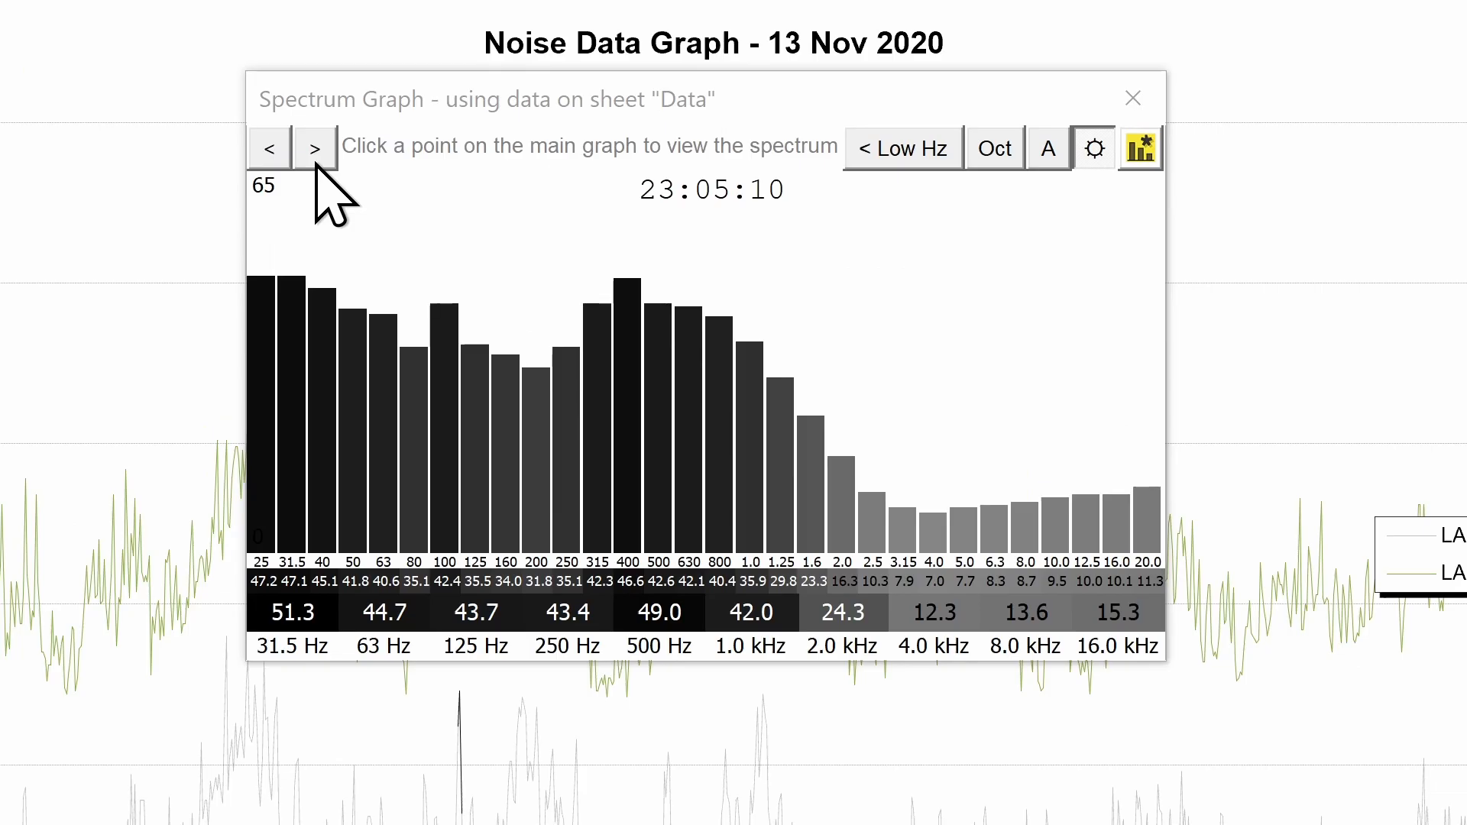
pyautogui.click(524, 280)
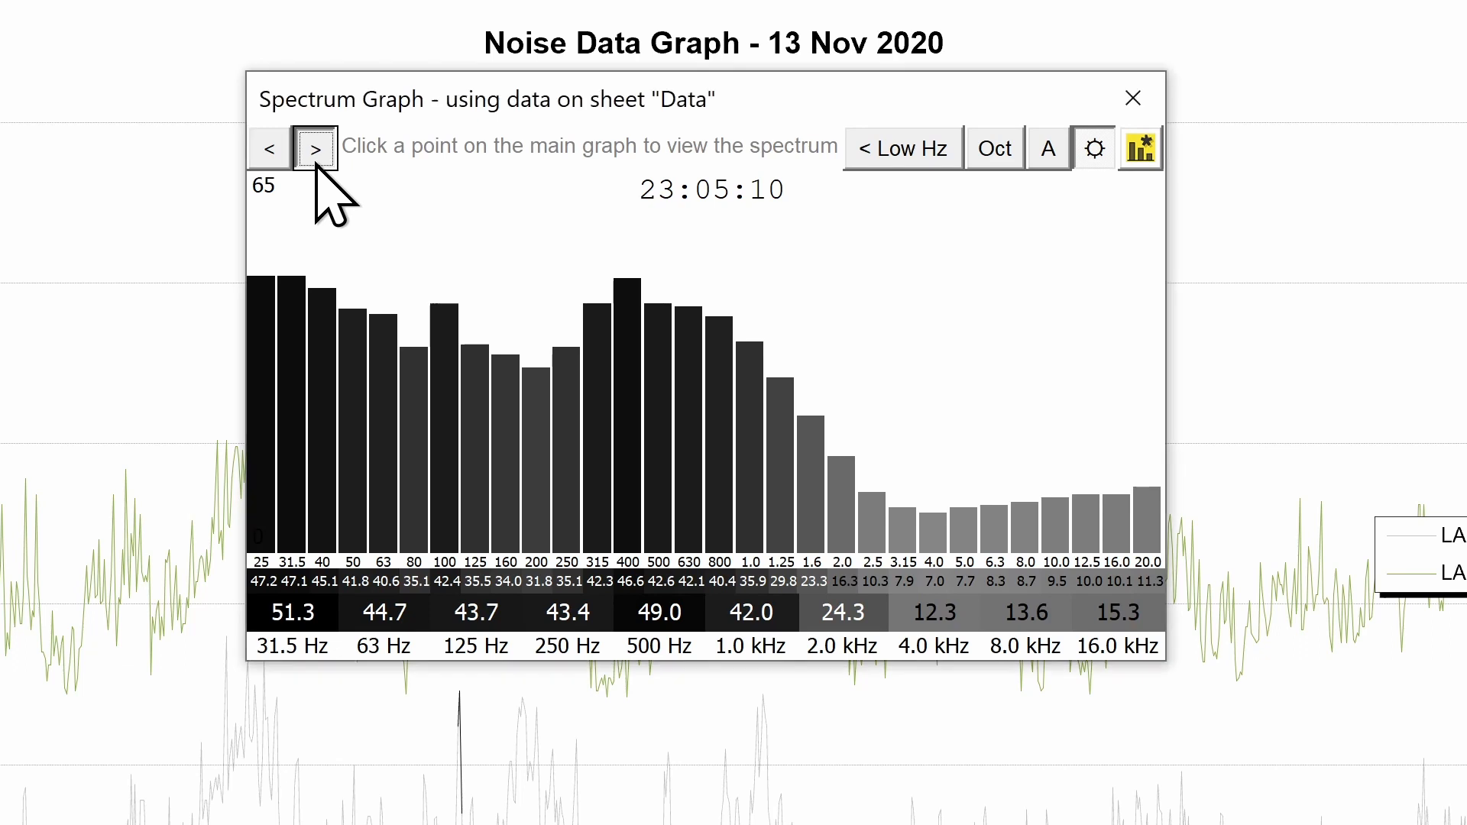
pyautogui.click(264, 156)
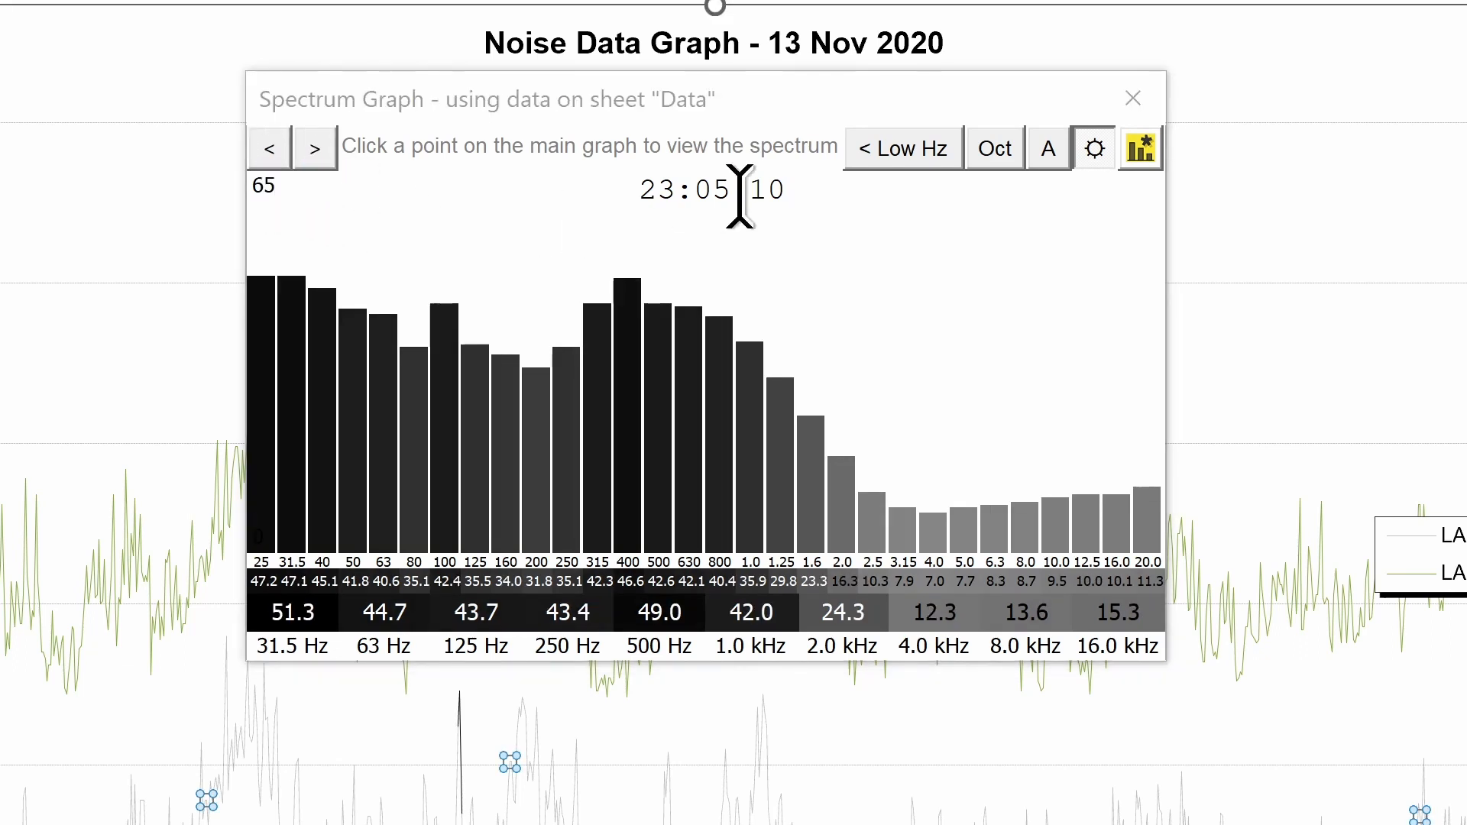
# Try the spectrum view's octave bands, A-weighting and main-graph dimming options, returning each one to its original setting
pyautogui.click(1001, 153)
pyautogui.click(1002, 151)
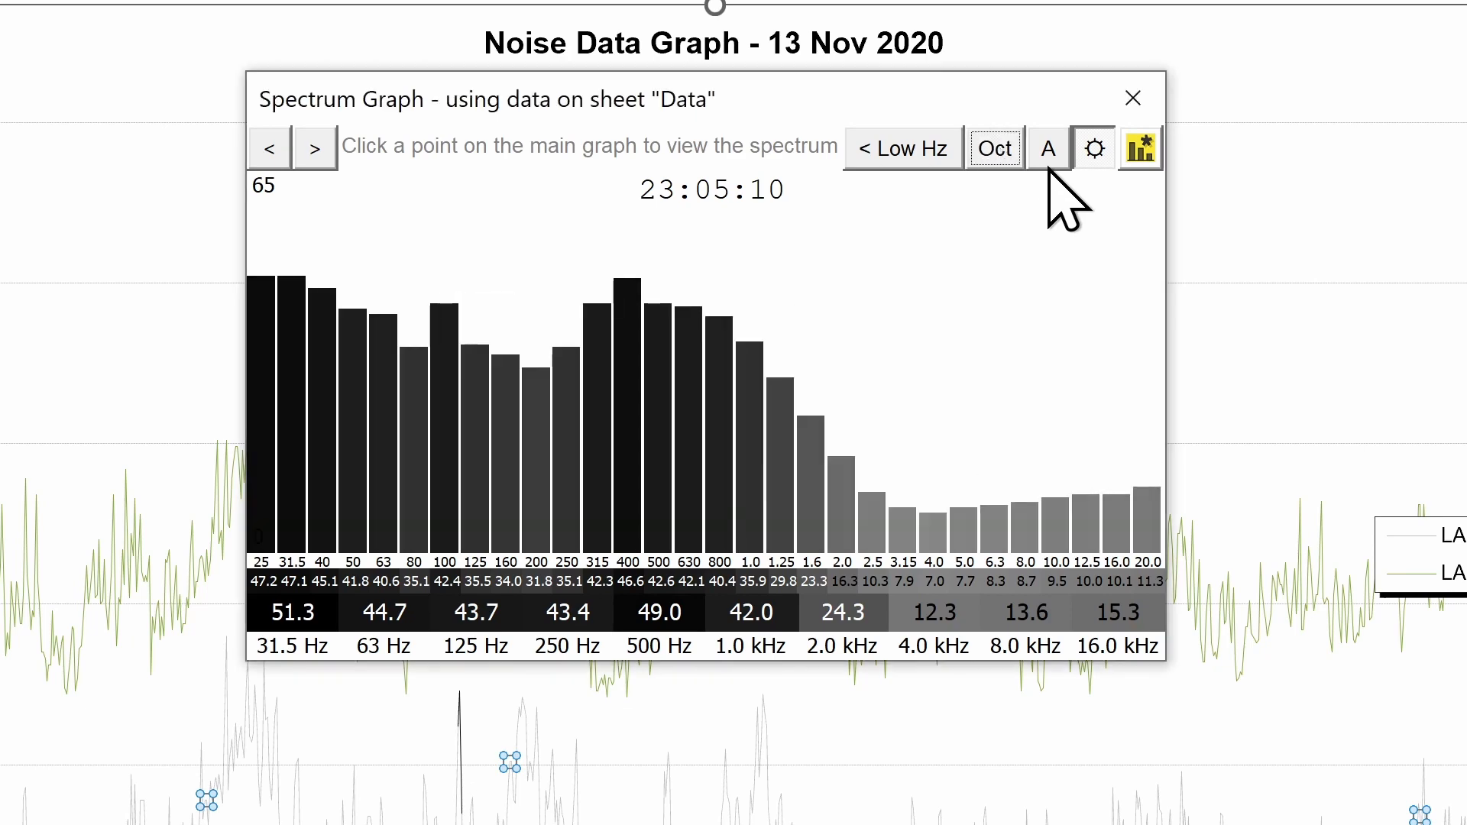
pyautogui.click(1049, 164)
pyautogui.click(1050, 167)
pyautogui.click(1093, 150)
pyautogui.click(1094, 150)
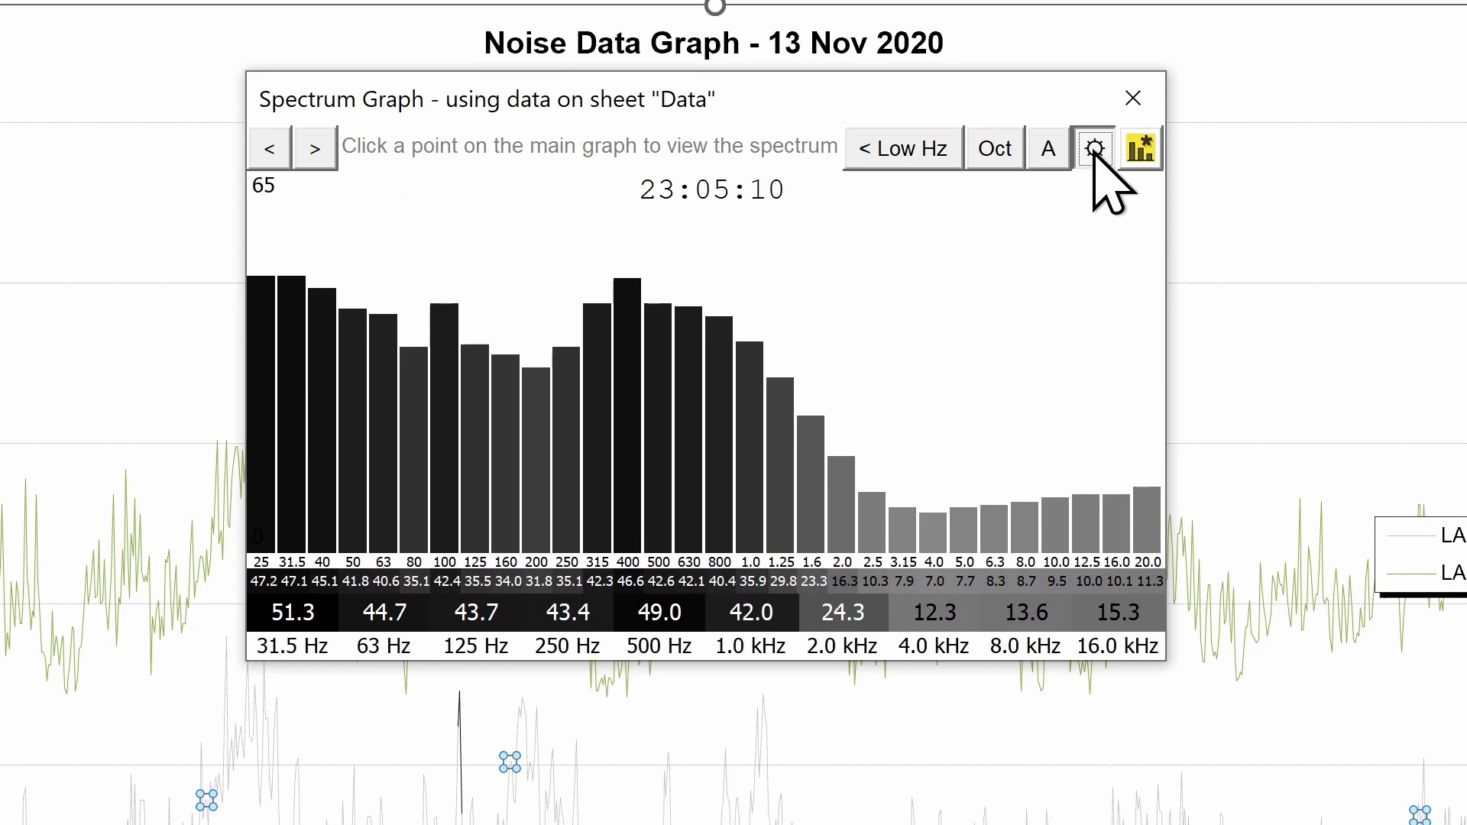
# Set up a small mini-graph of the 23:05:10 spectrum as a bar graph in dark red
pyautogui.click(1144, 157)
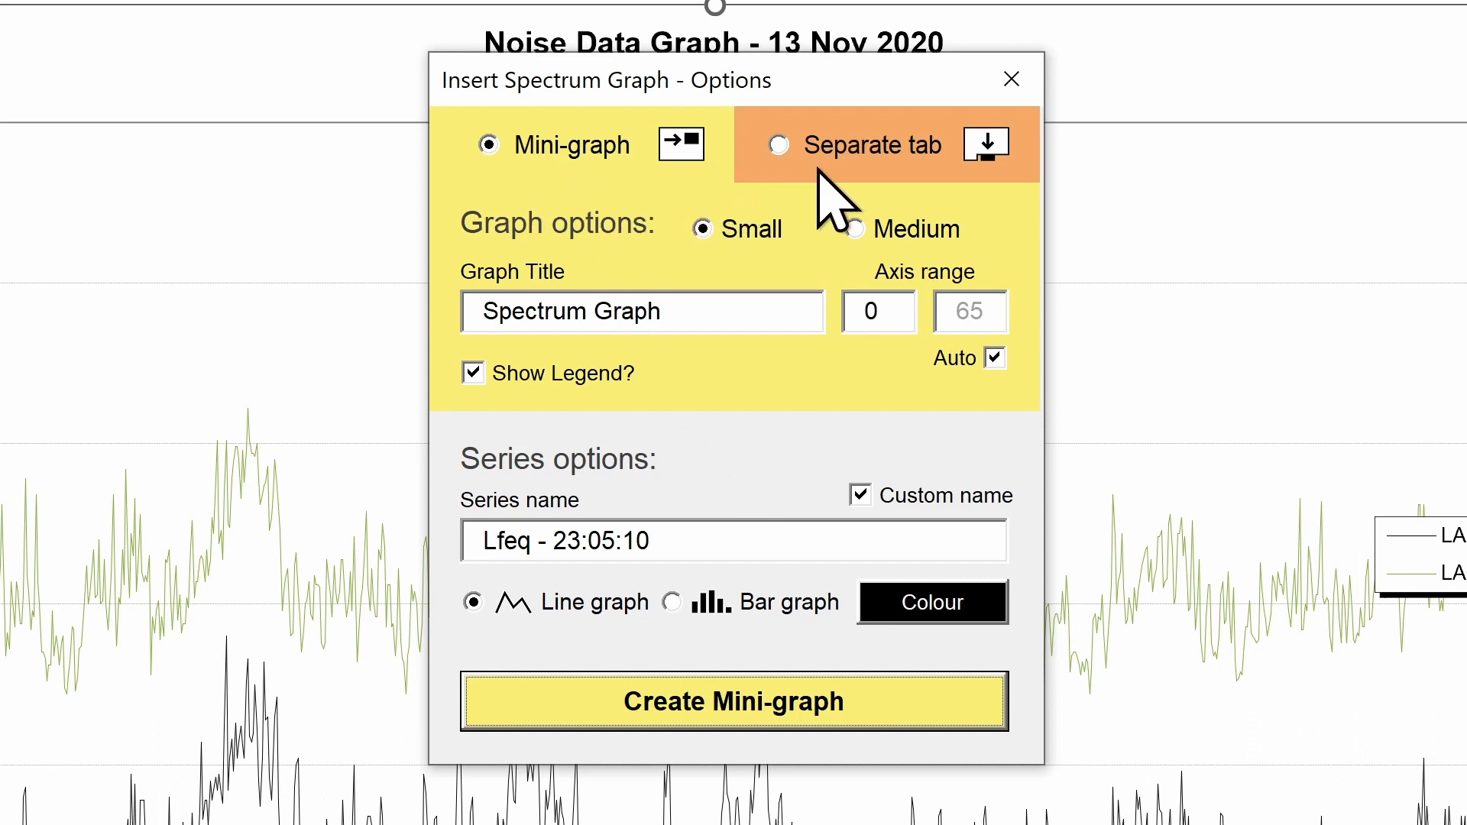
pyautogui.click(883, 153)
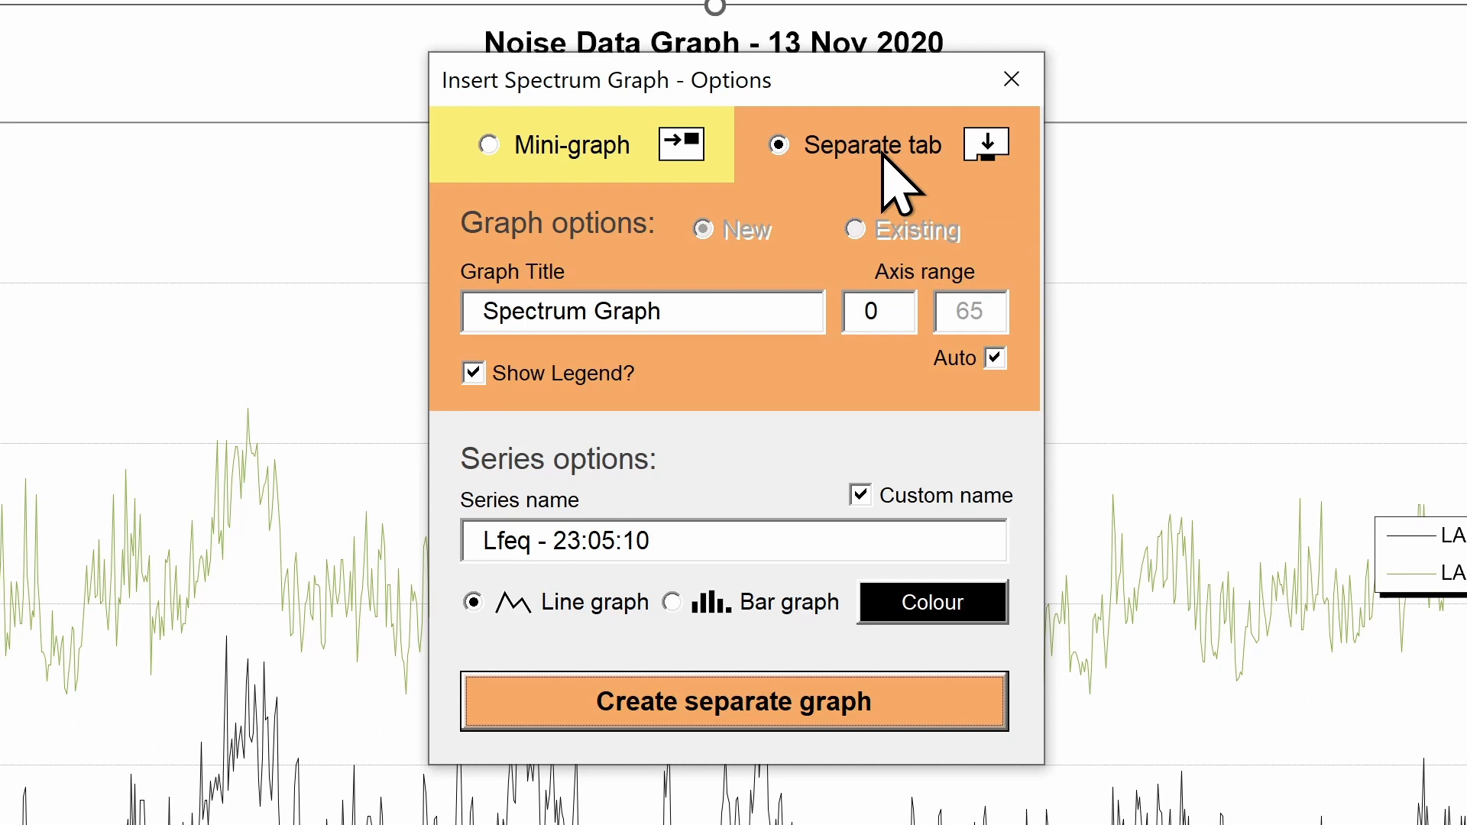
pyautogui.click(554, 146)
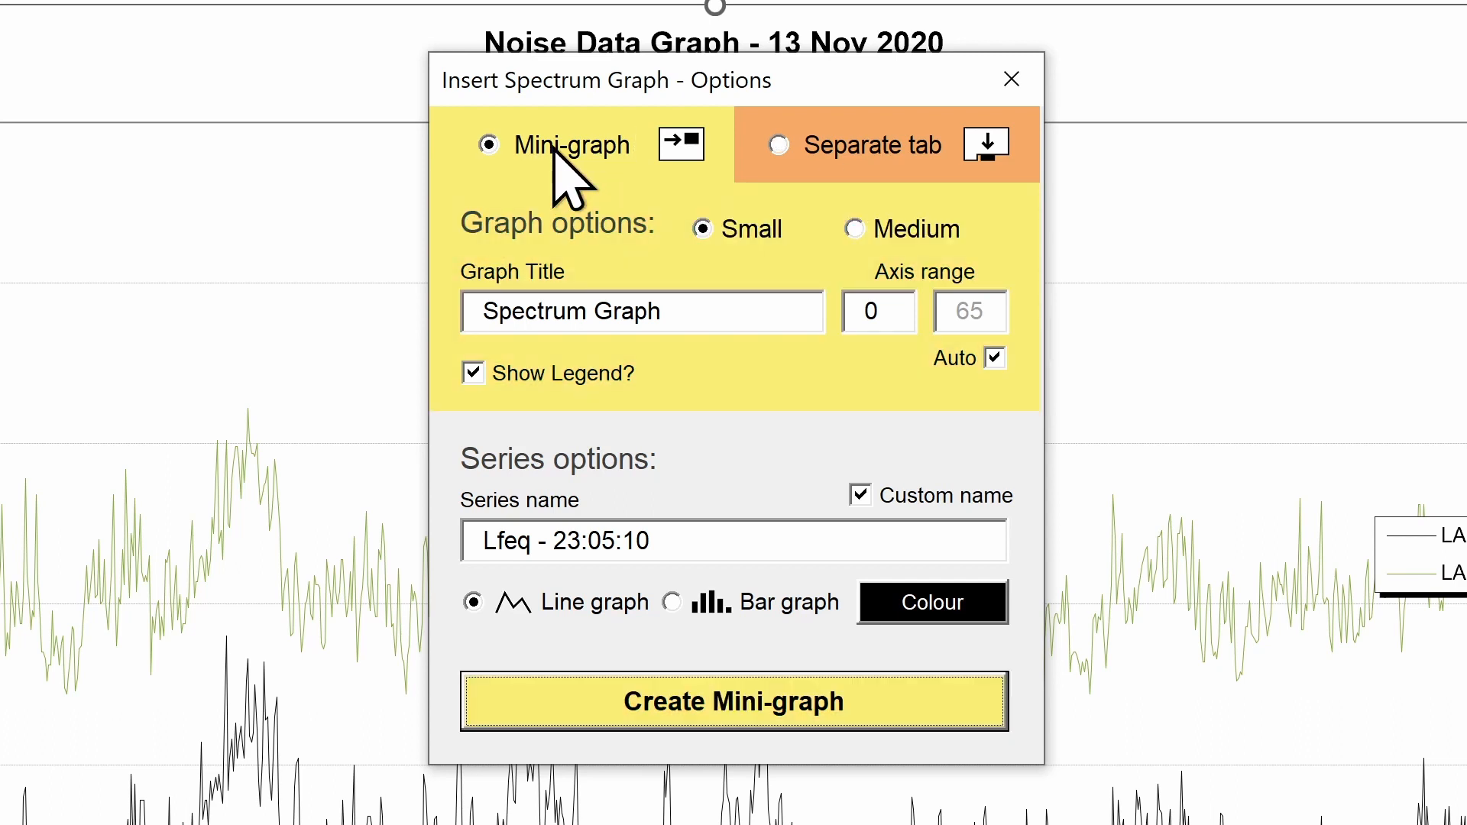
pyautogui.click(701, 608)
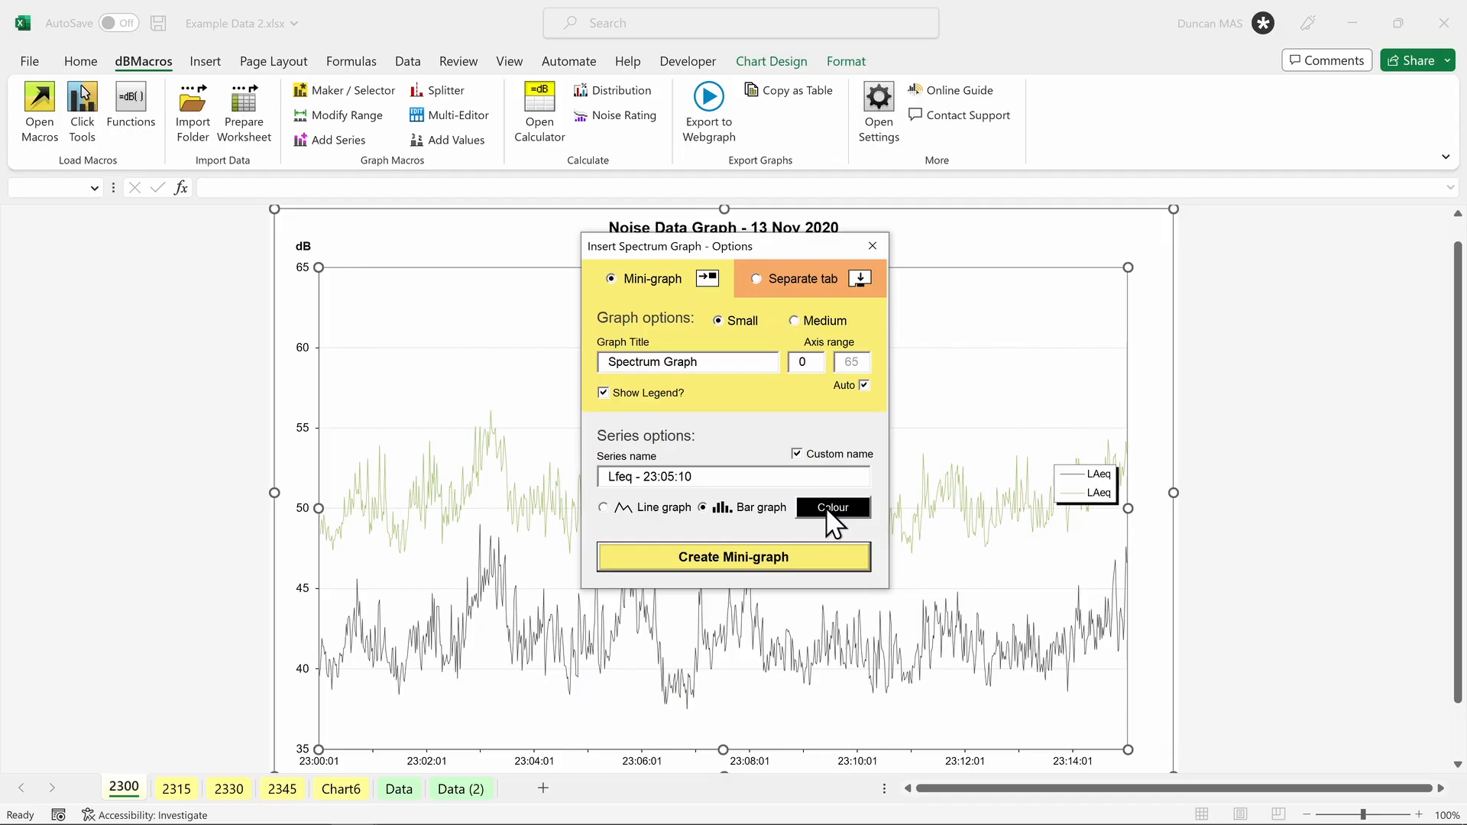
pyautogui.click(931, 608)
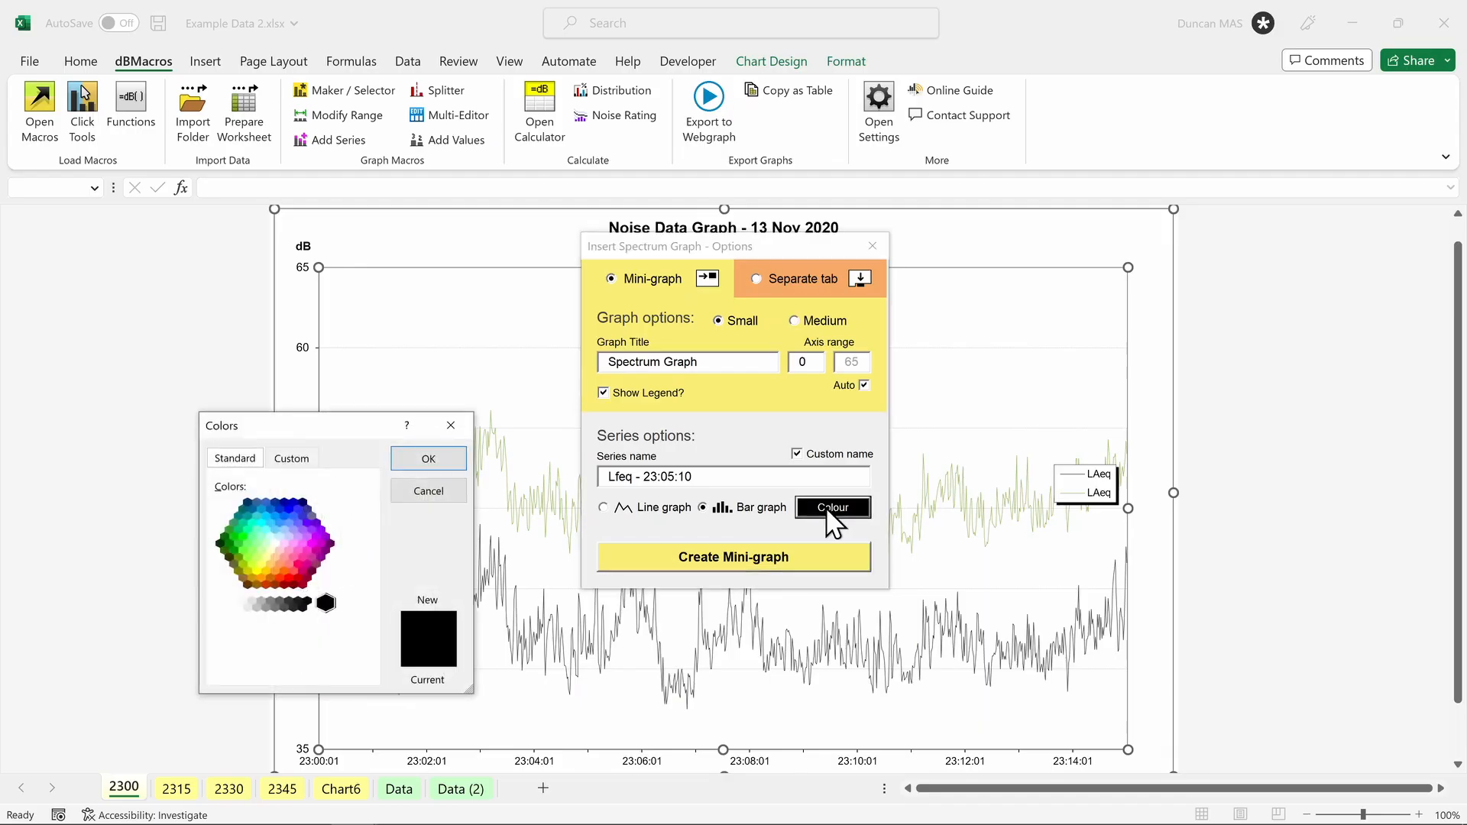
pyautogui.click(301, 583)
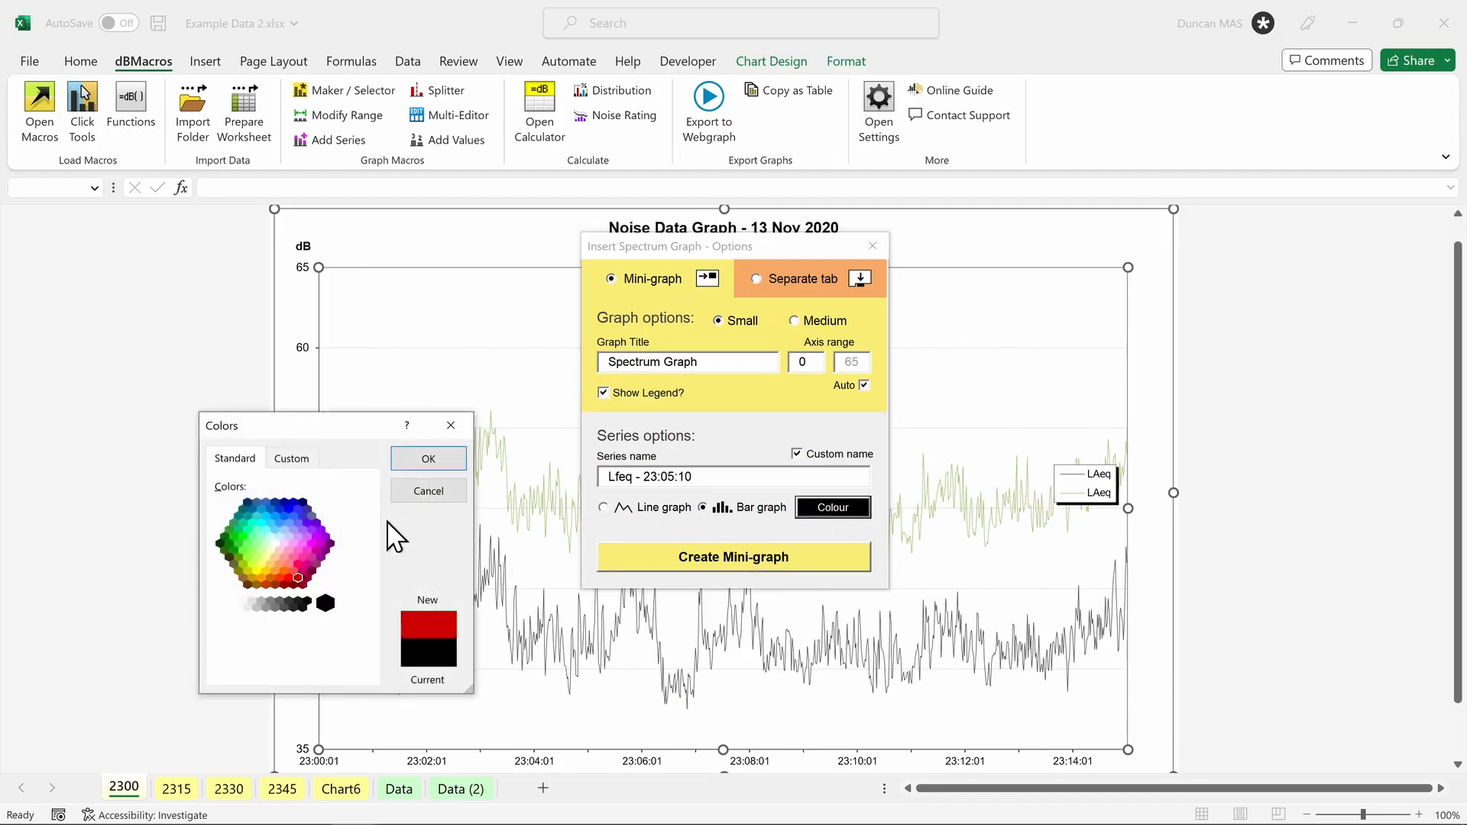
pyautogui.click(428, 458)
# Create the mini-graph over the full spectrum range and label the peak on the original graph with "Spectrum Graph"
pyautogui.click(732, 555)
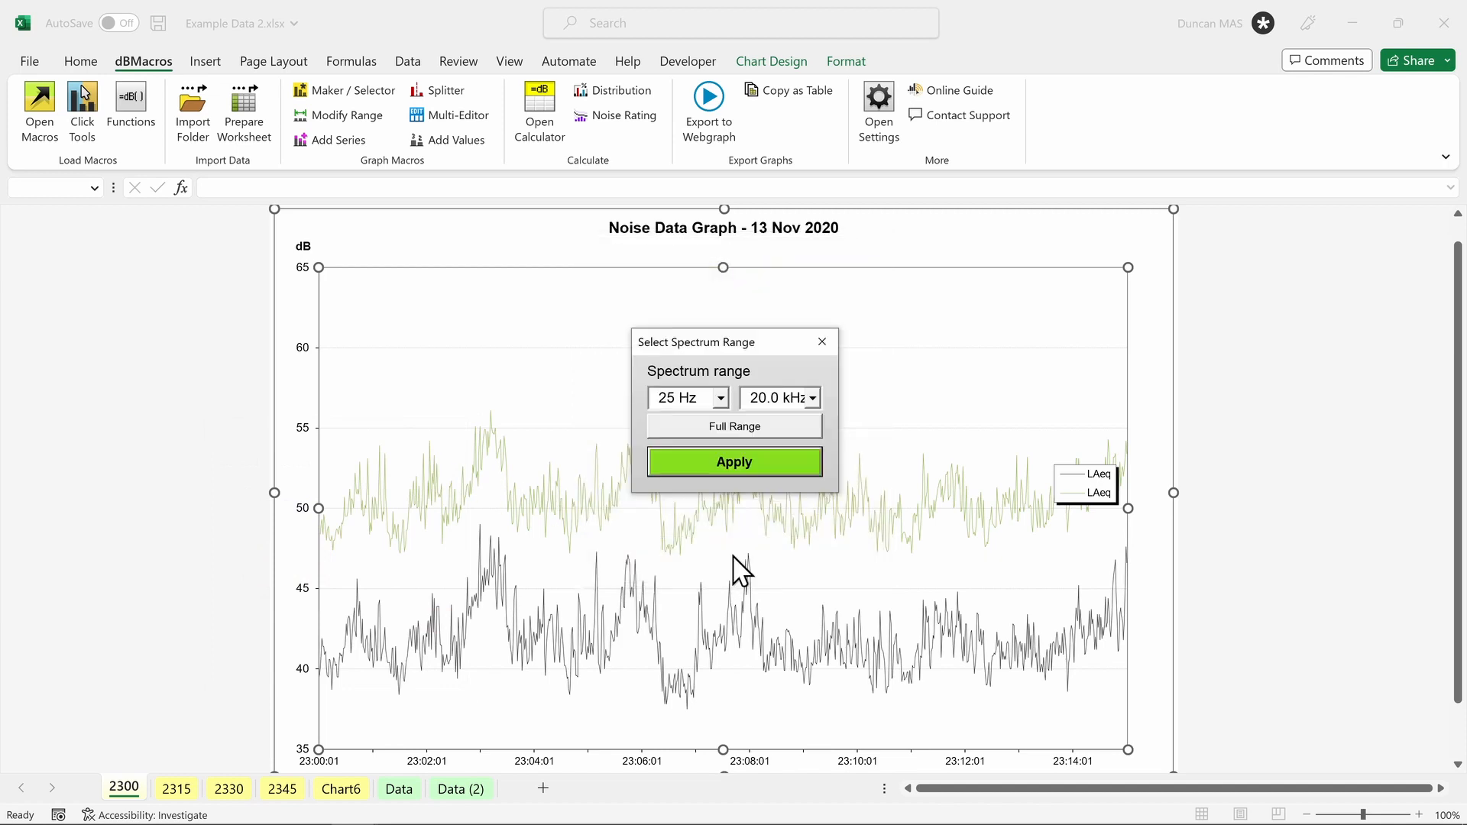
pyautogui.click(737, 427)
pyautogui.click(741, 460)
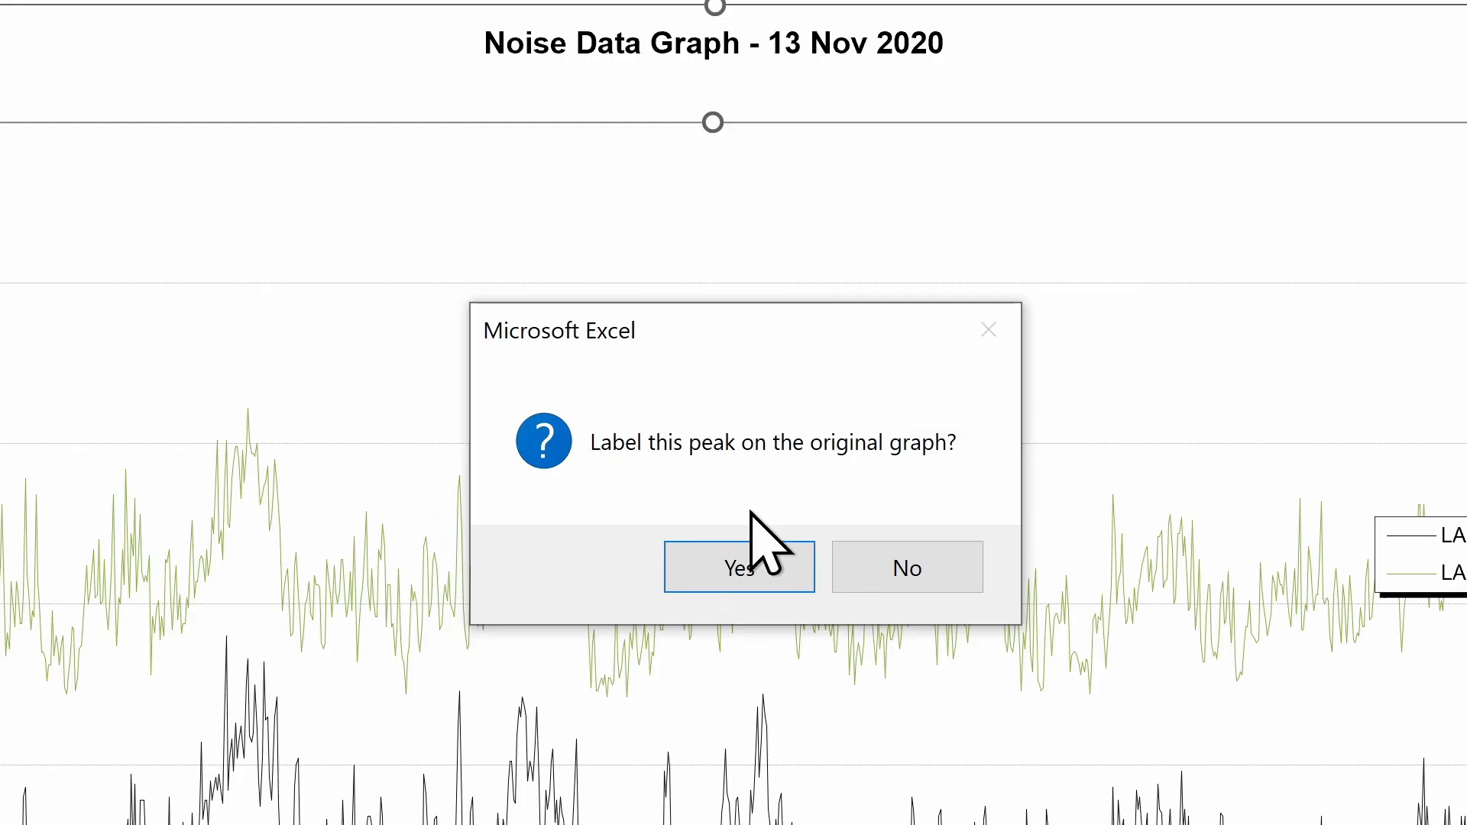
pyautogui.click(752, 581)
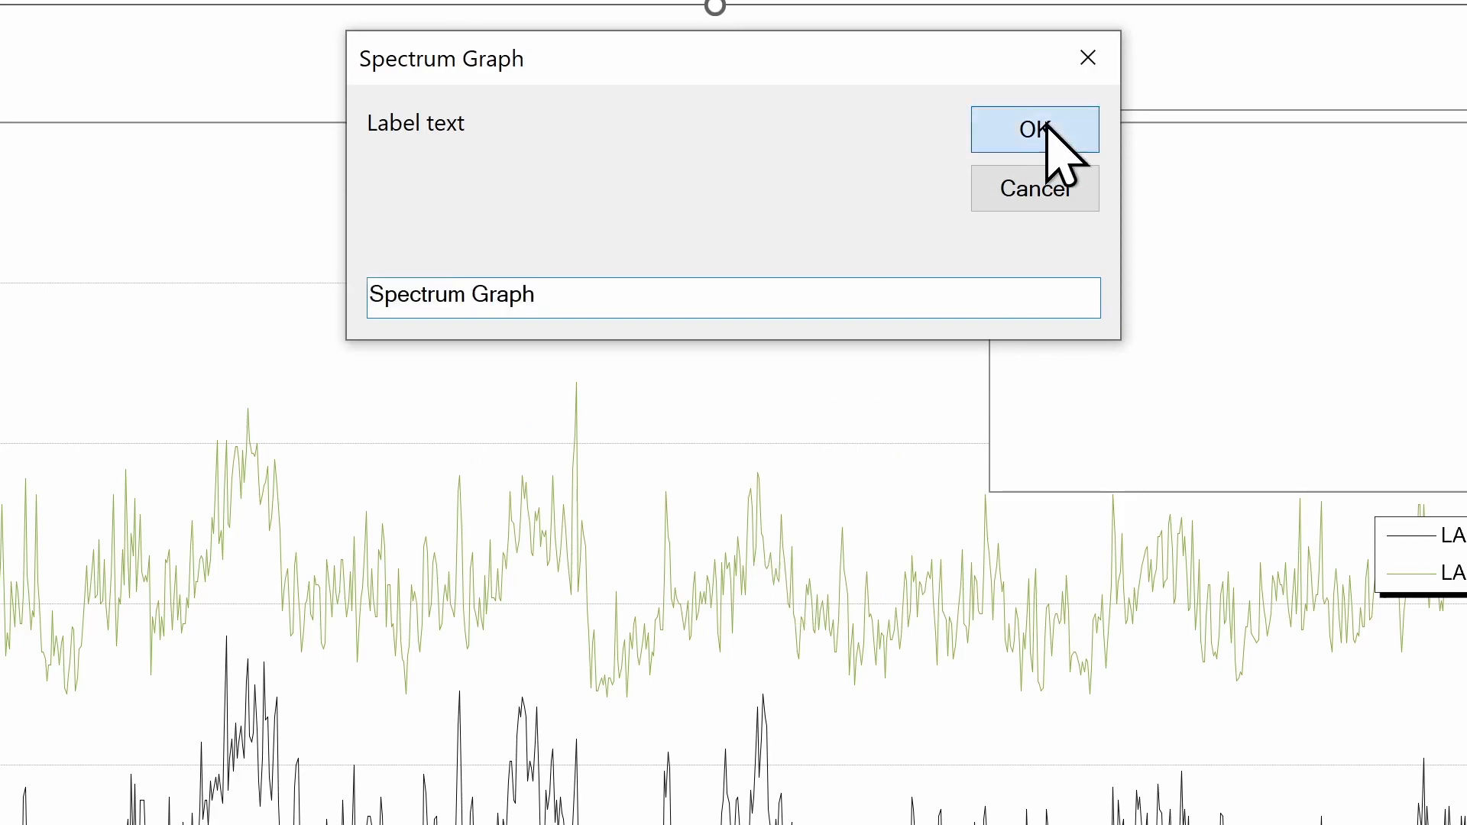
pyautogui.click(1048, 147)
pyautogui.click(784, 572)
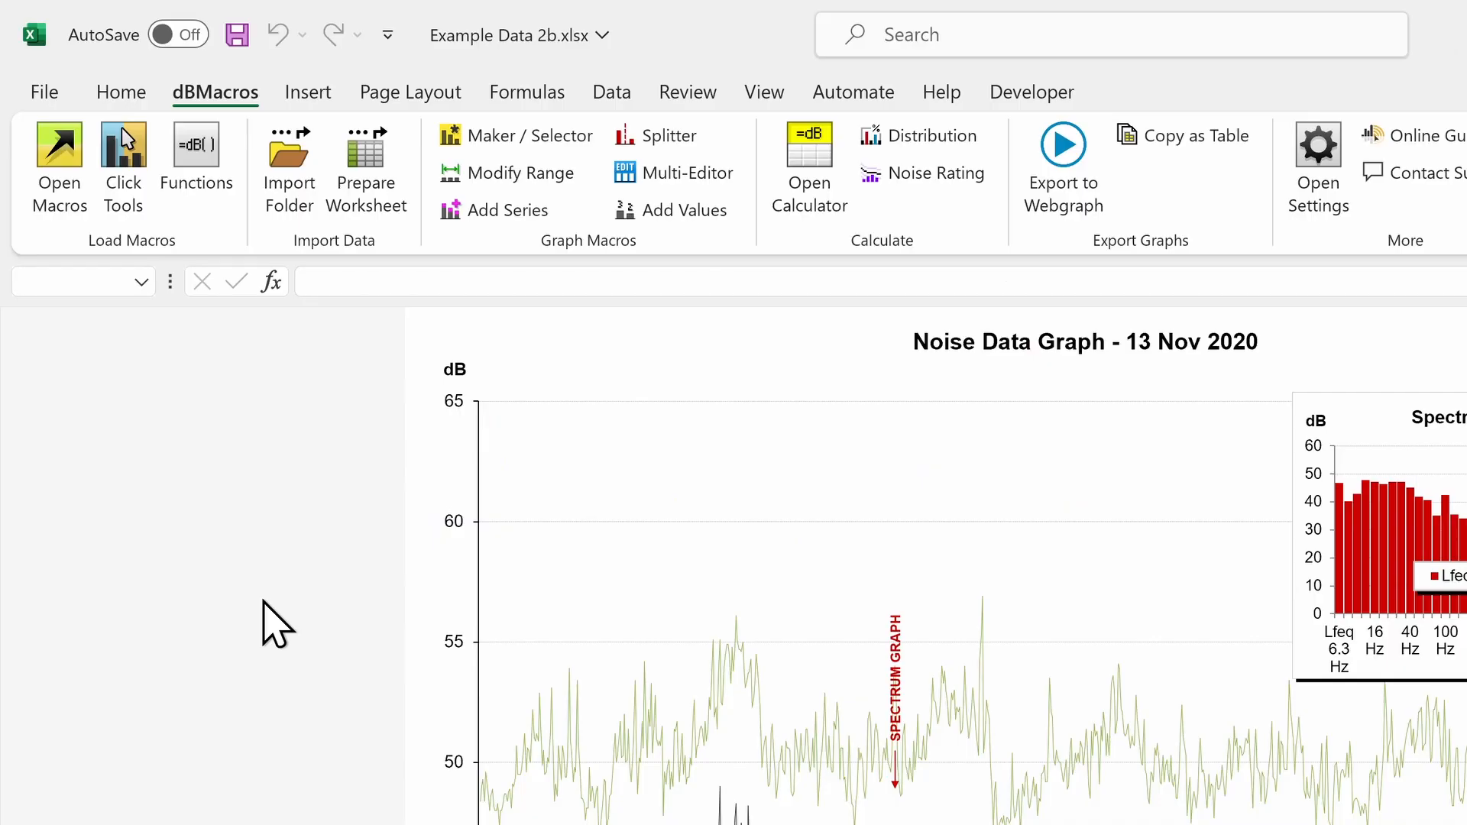
# Use Modify Range on the 2300 Spec graph to step its spectrum forward and back, ending at 23:05:11
pyautogui.click(470, 179)
pyautogui.click(426, 214)
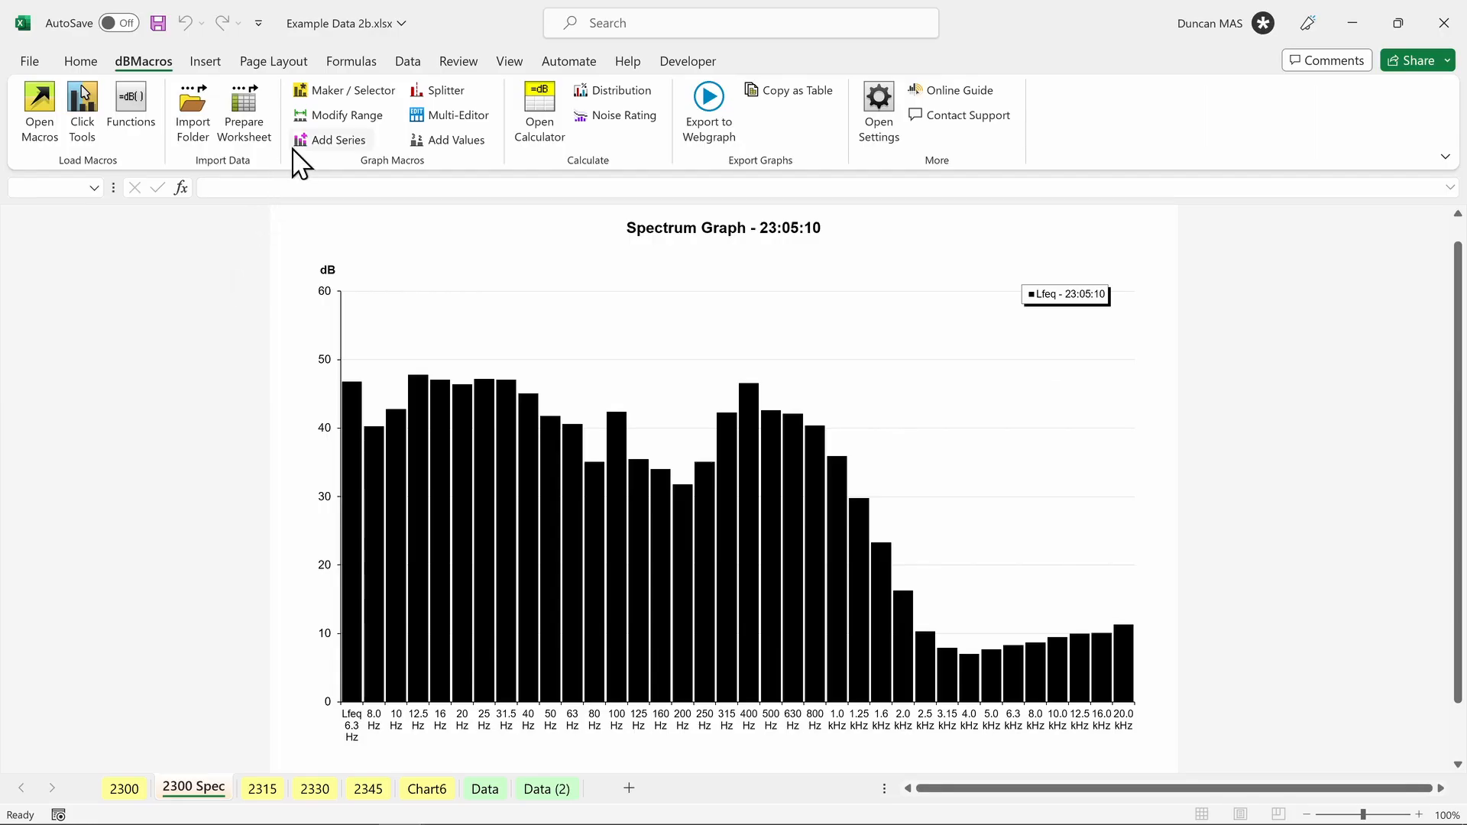
pyautogui.click(323, 116)
pyautogui.click(324, 162)
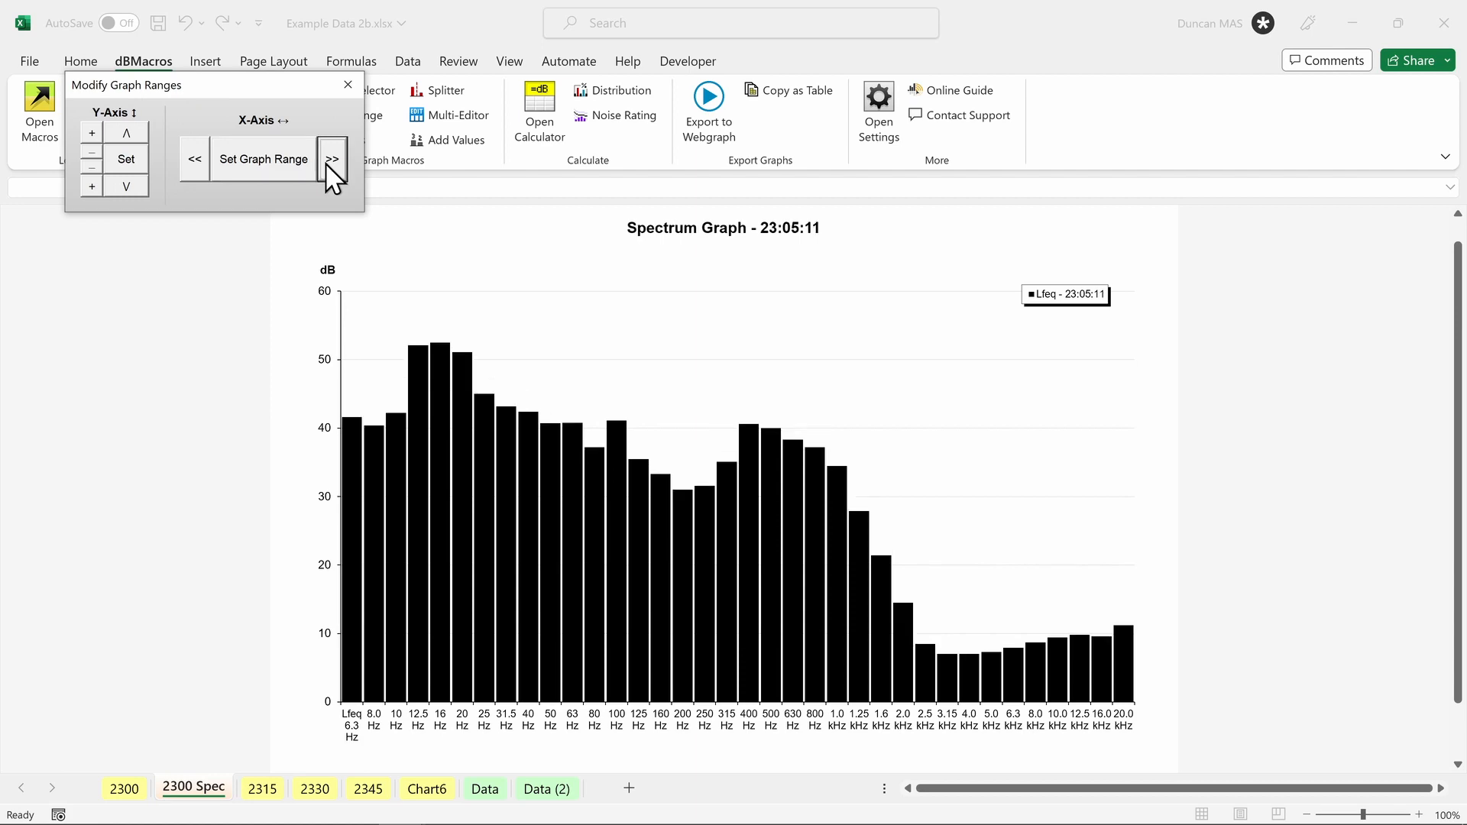
pyautogui.click(325, 162)
pyautogui.click(195, 159)
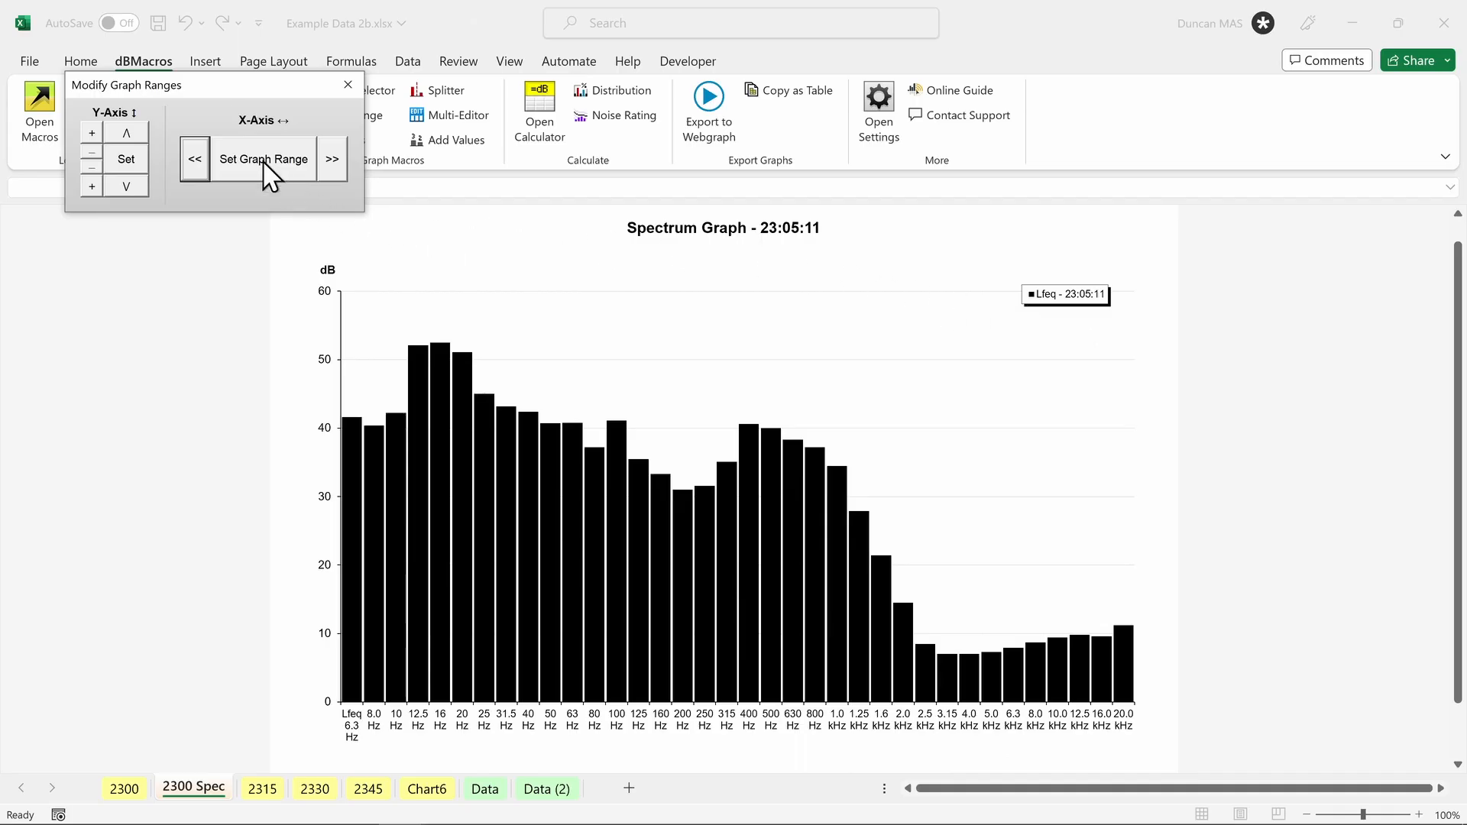
# Set the 2300 Spec graph's spectrum range to start at 20 Hz and end at 20.0 kHz
pyautogui.click(42, 42)
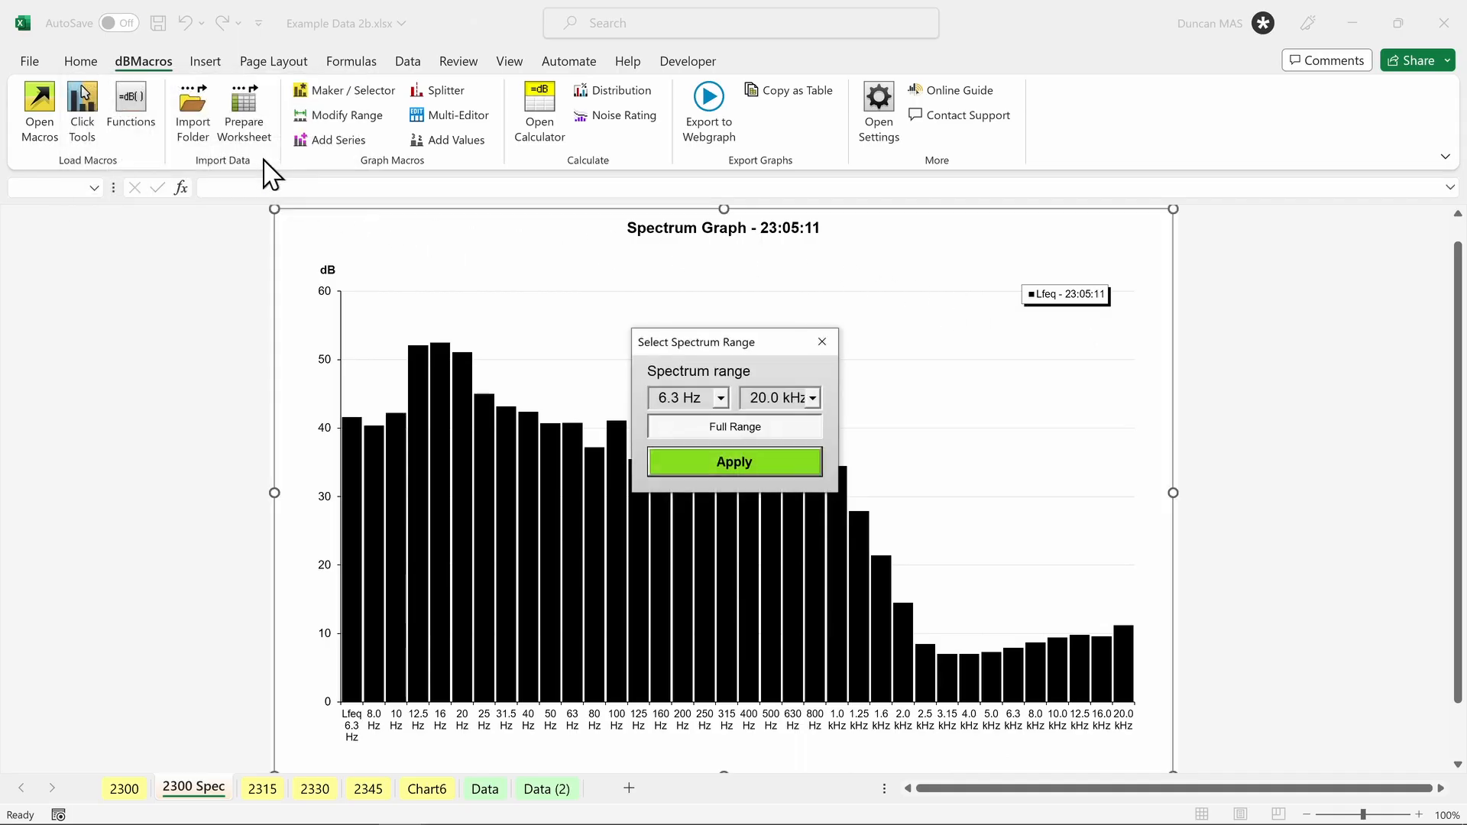
pyautogui.click(721, 398)
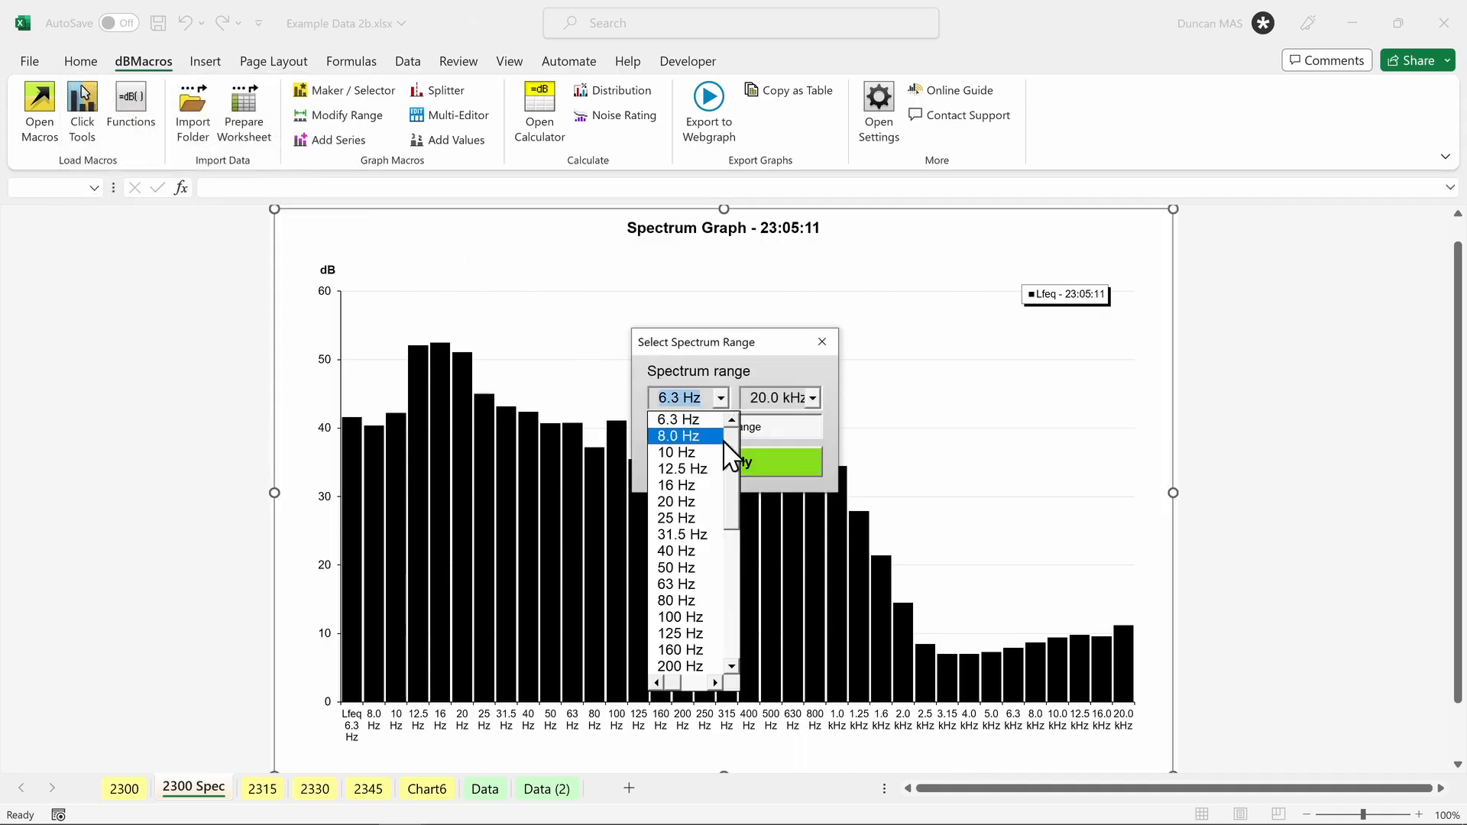
pyautogui.click(697, 502)
pyautogui.click(711, 474)
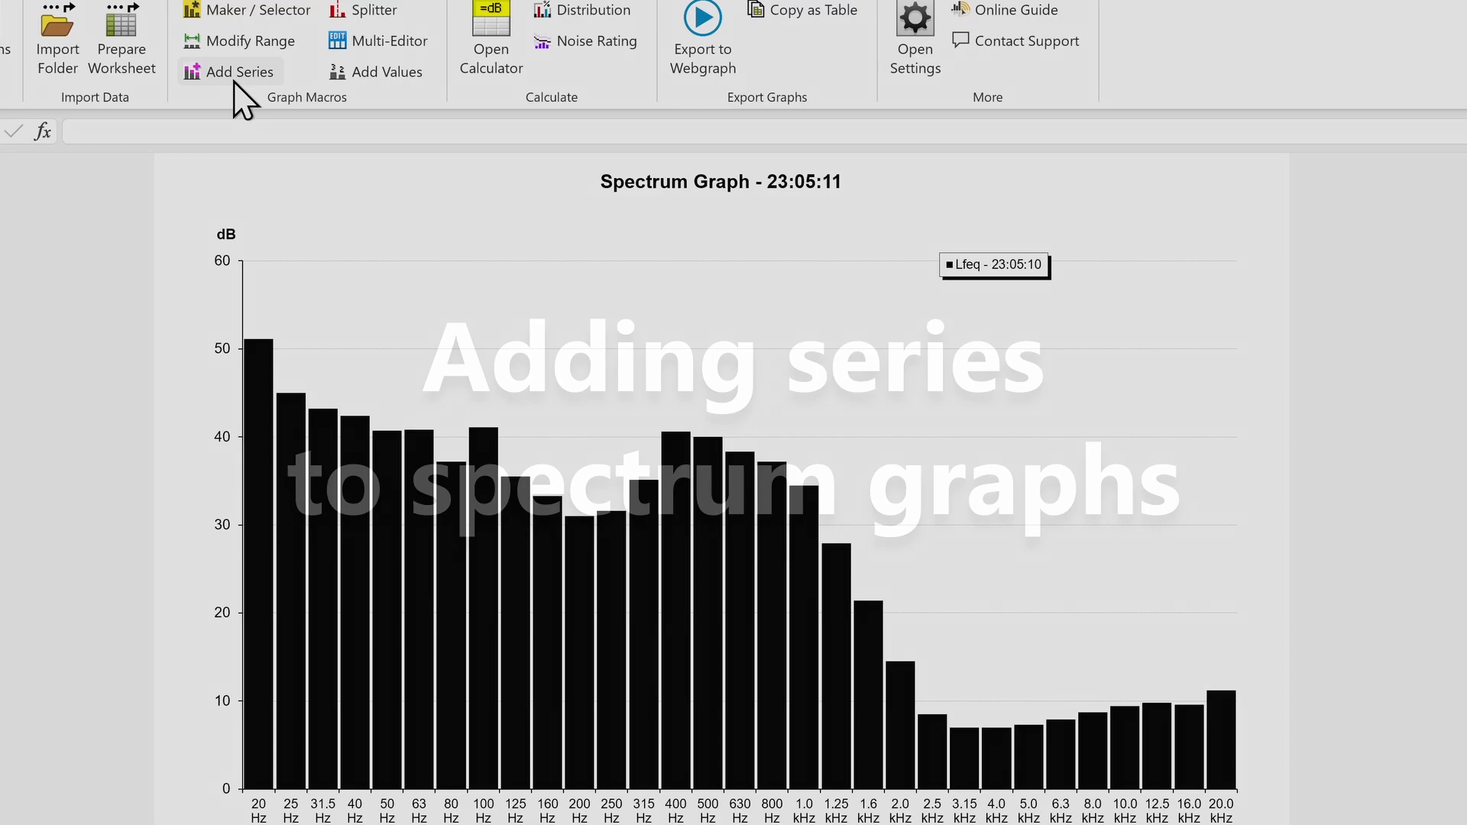
# Generate a new spectrum series for the 2300 Spec graph from the Spectrum Library using the DEFRA Low Frequency Noise Curve
pyautogui.click(240, 71)
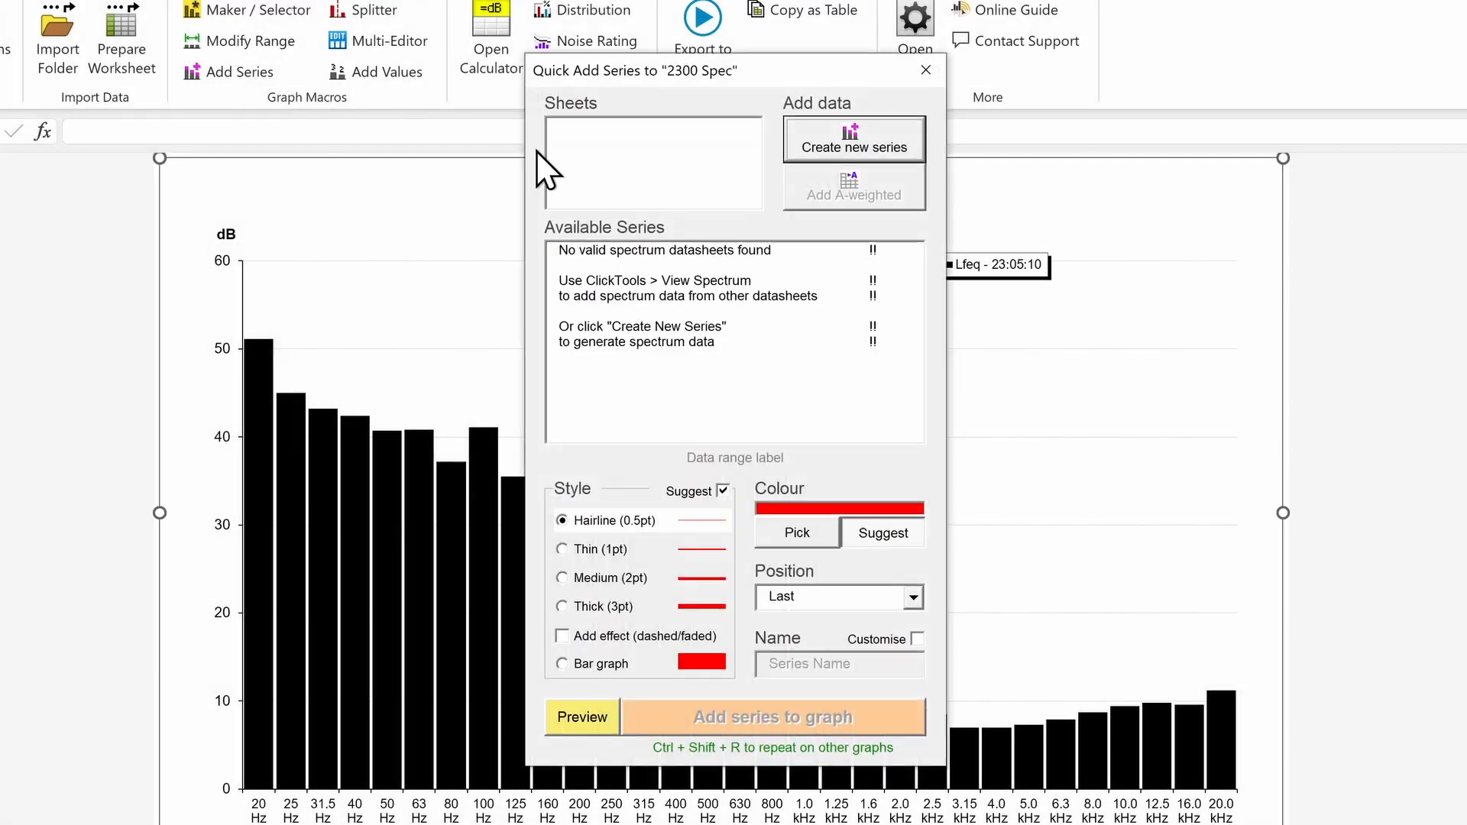
pyautogui.click(857, 153)
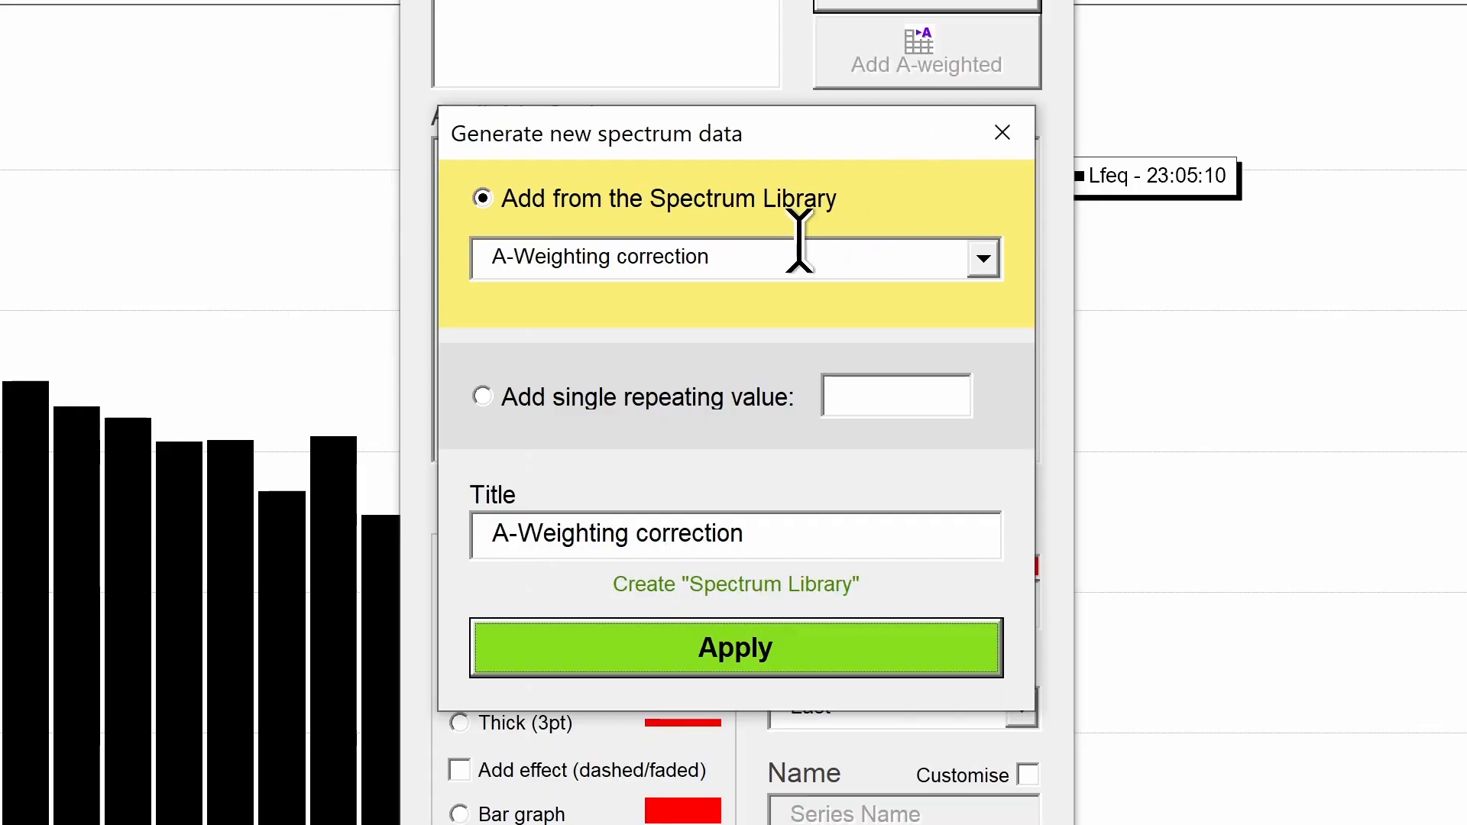
pyautogui.click(998, 256)
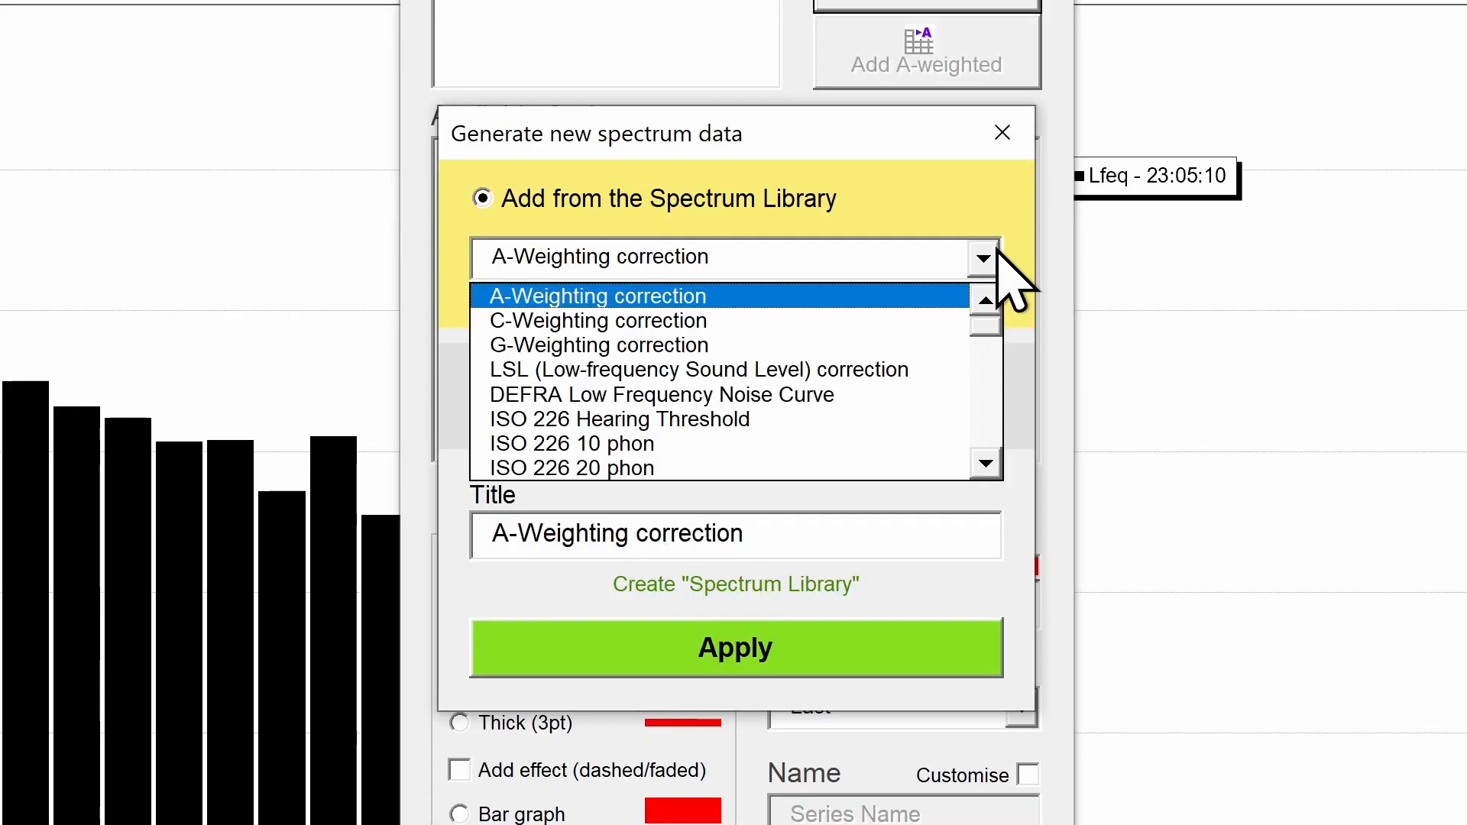
pyautogui.scroll(-2, 999, 328)
pyautogui.scroll(2, 999, 328)
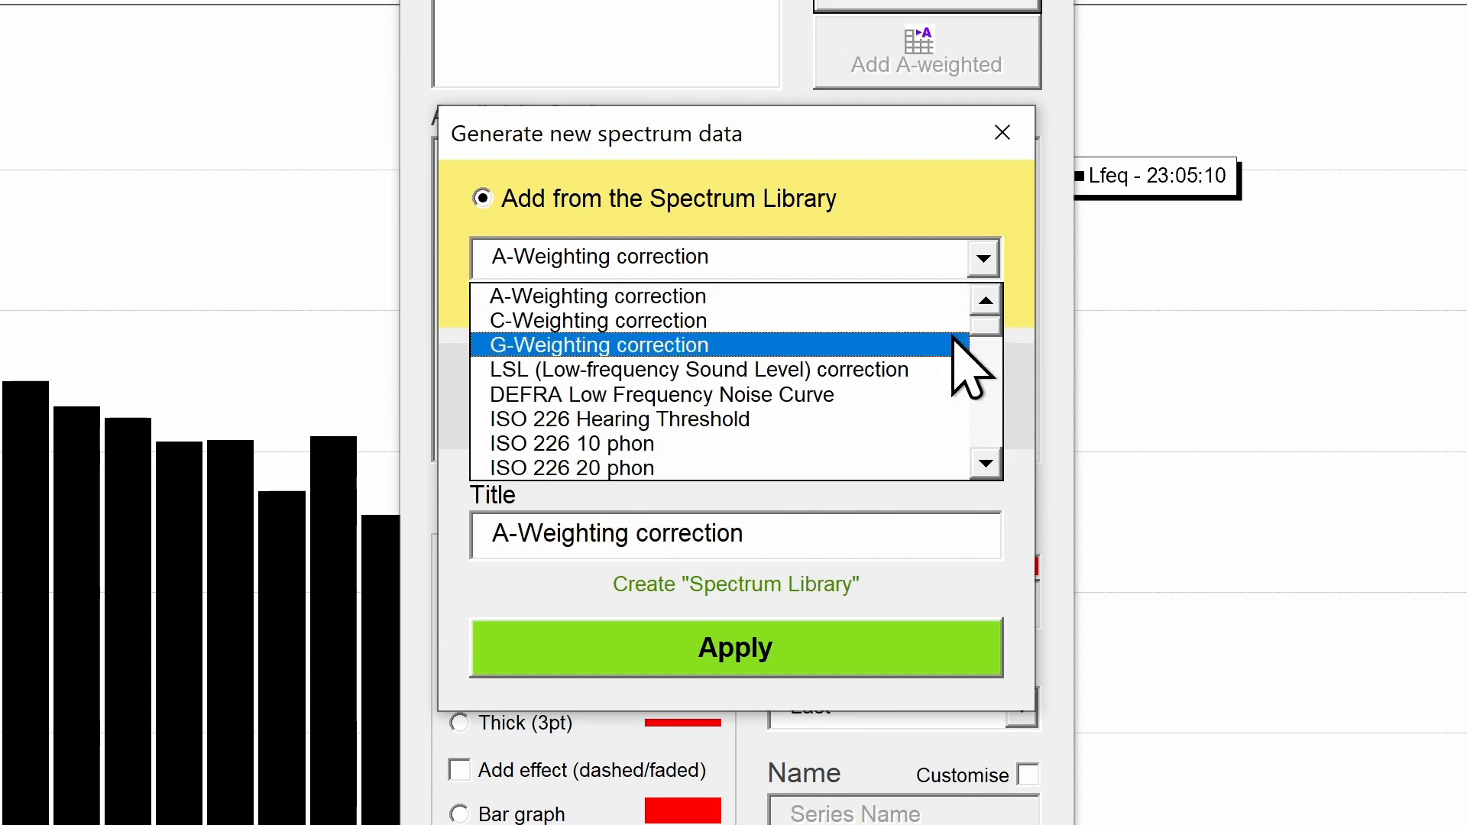
pyautogui.click(844, 394)
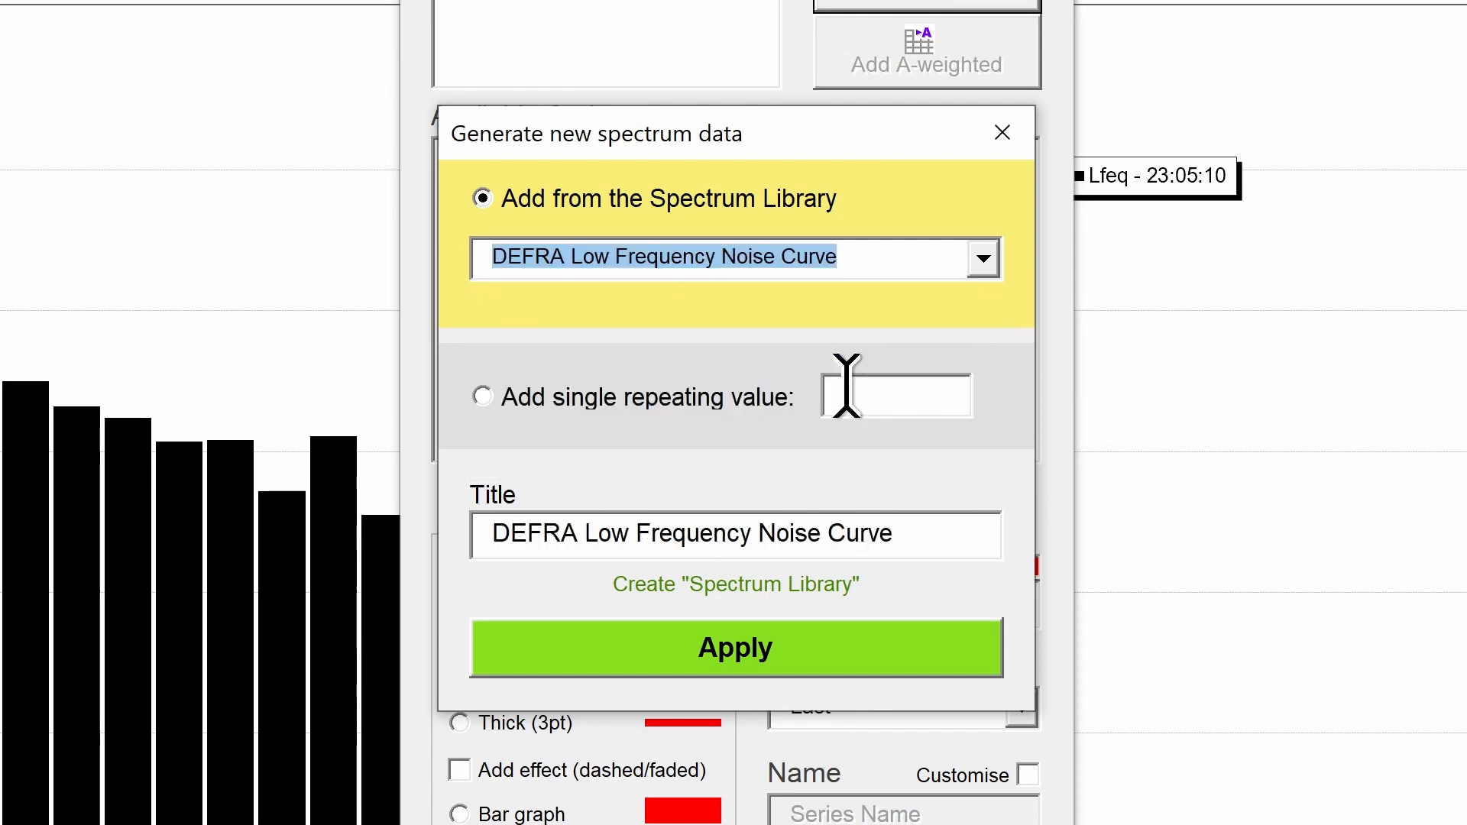
pyautogui.click(787, 652)
pyautogui.click(986, 665)
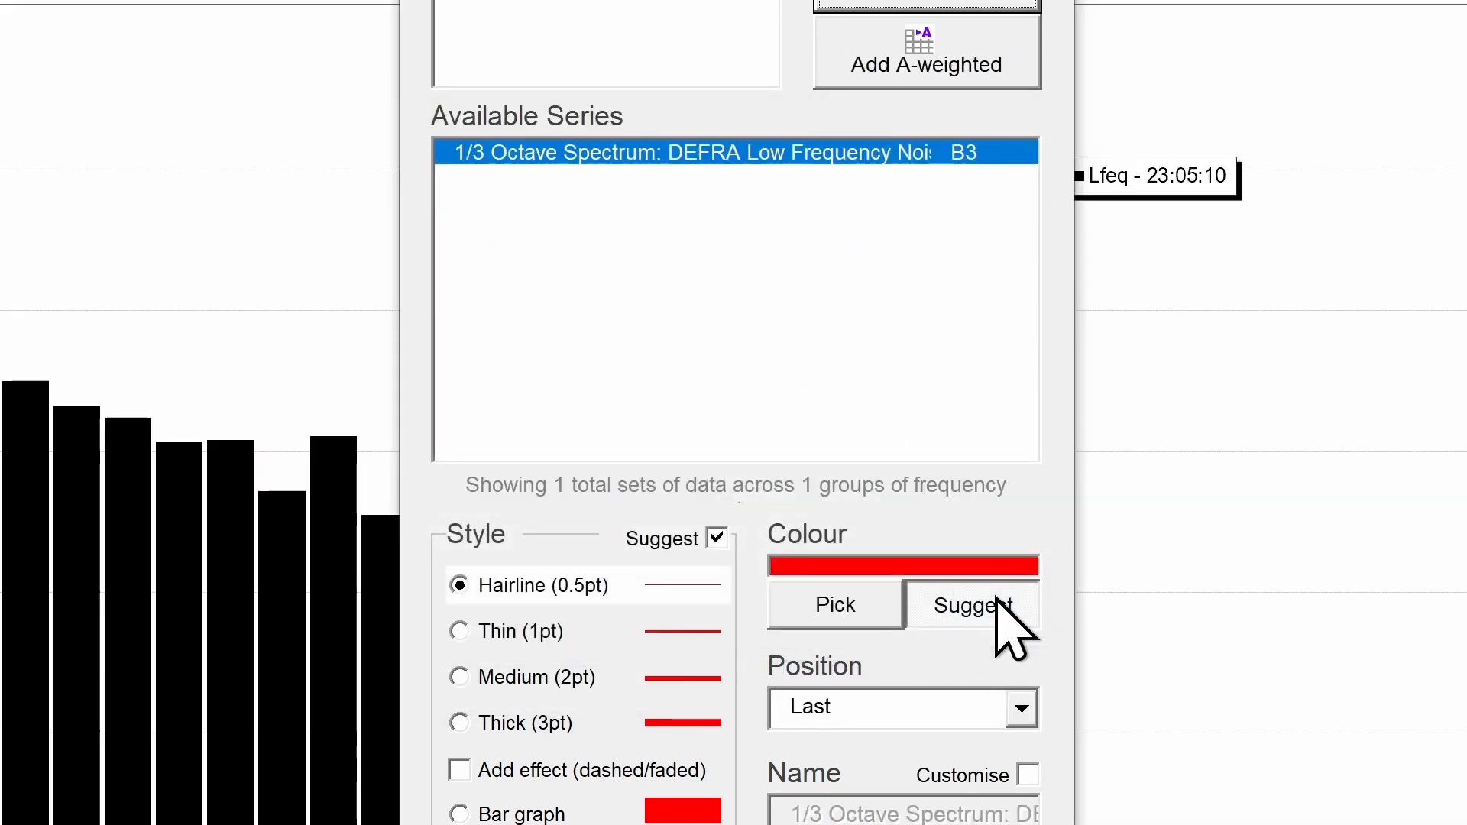
# Add the DEFRA curve to the 2300 Spec graph as a red Medium (2pt) line in the last position
pyautogui.click(550, 677)
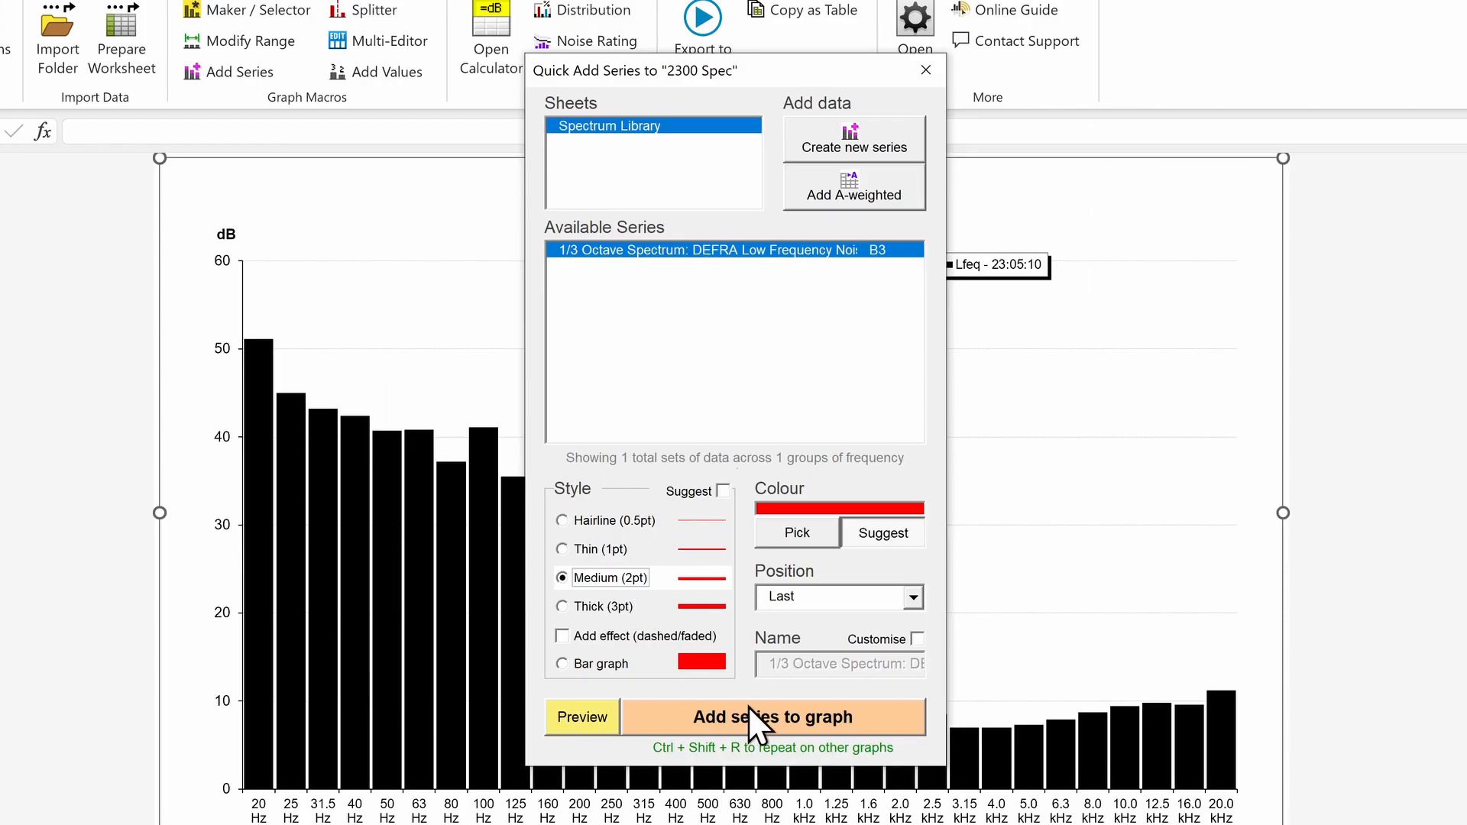
pyautogui.click(749, 707)
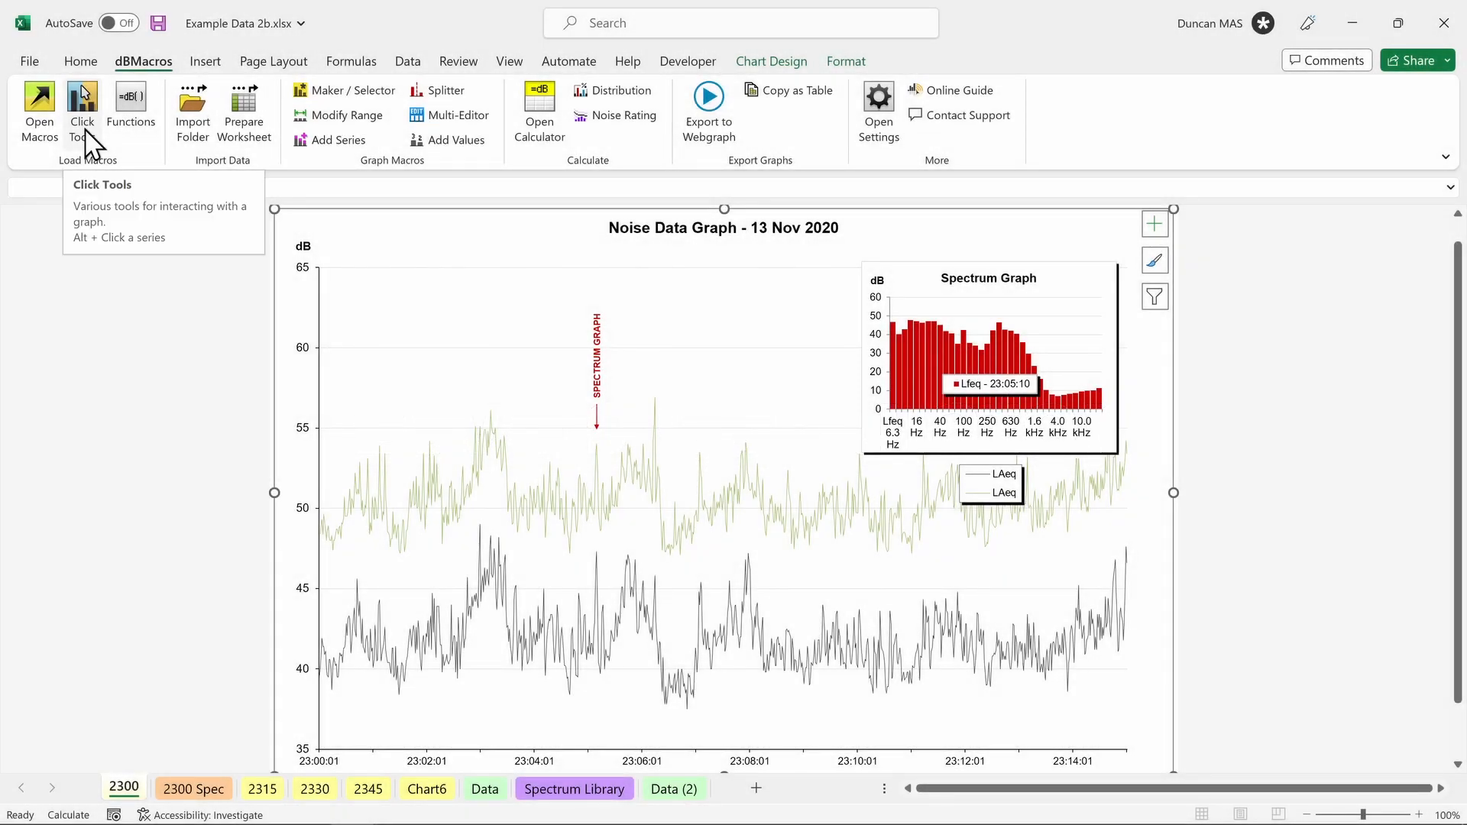
# Run calculations between two points on the 2300 graph's first LAeq series, covering 23:01:30 to 23:06:26
pyautogui.click(85, 130)
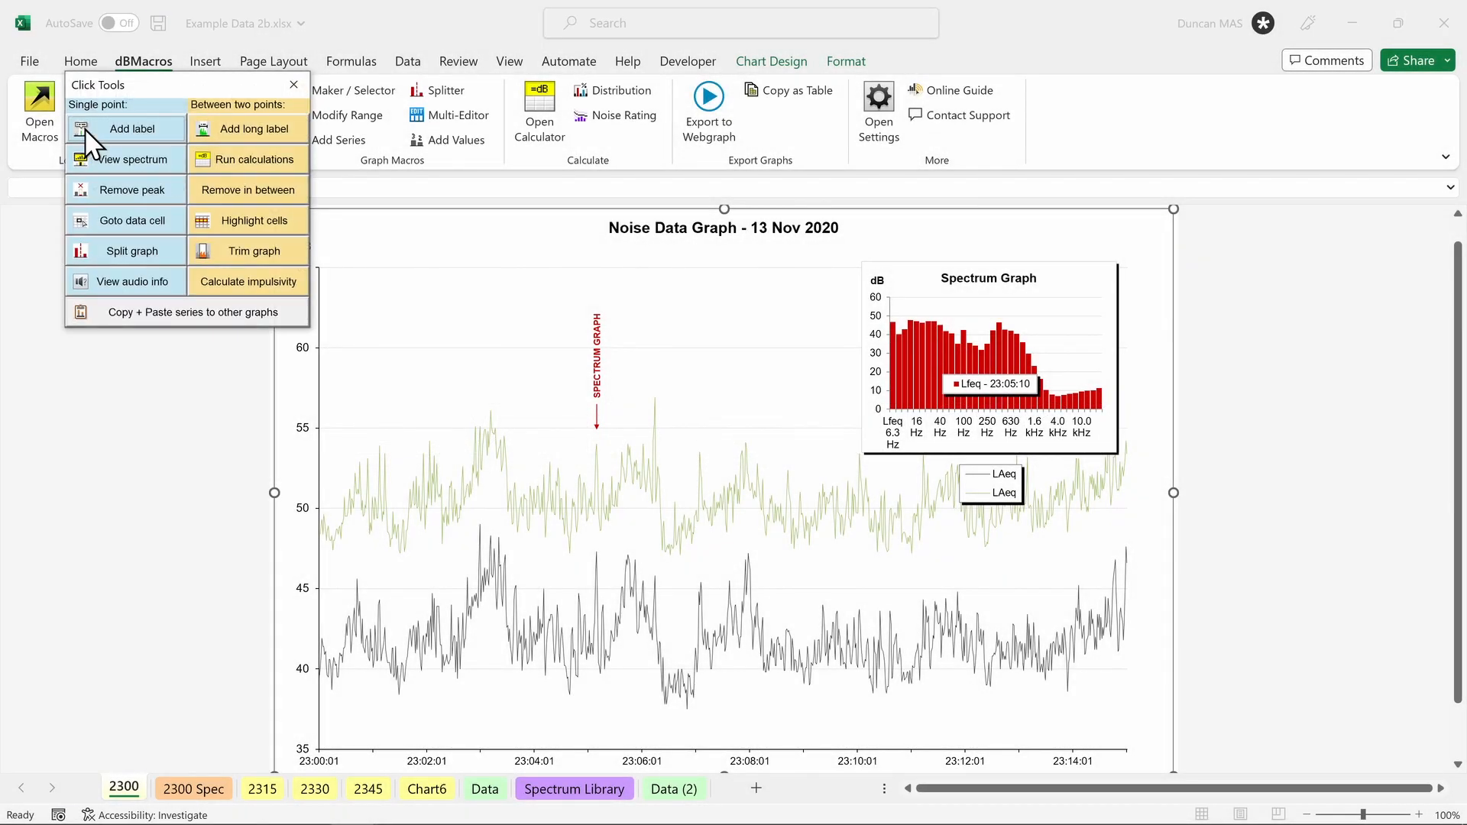
pyautogui.click(268, 169)
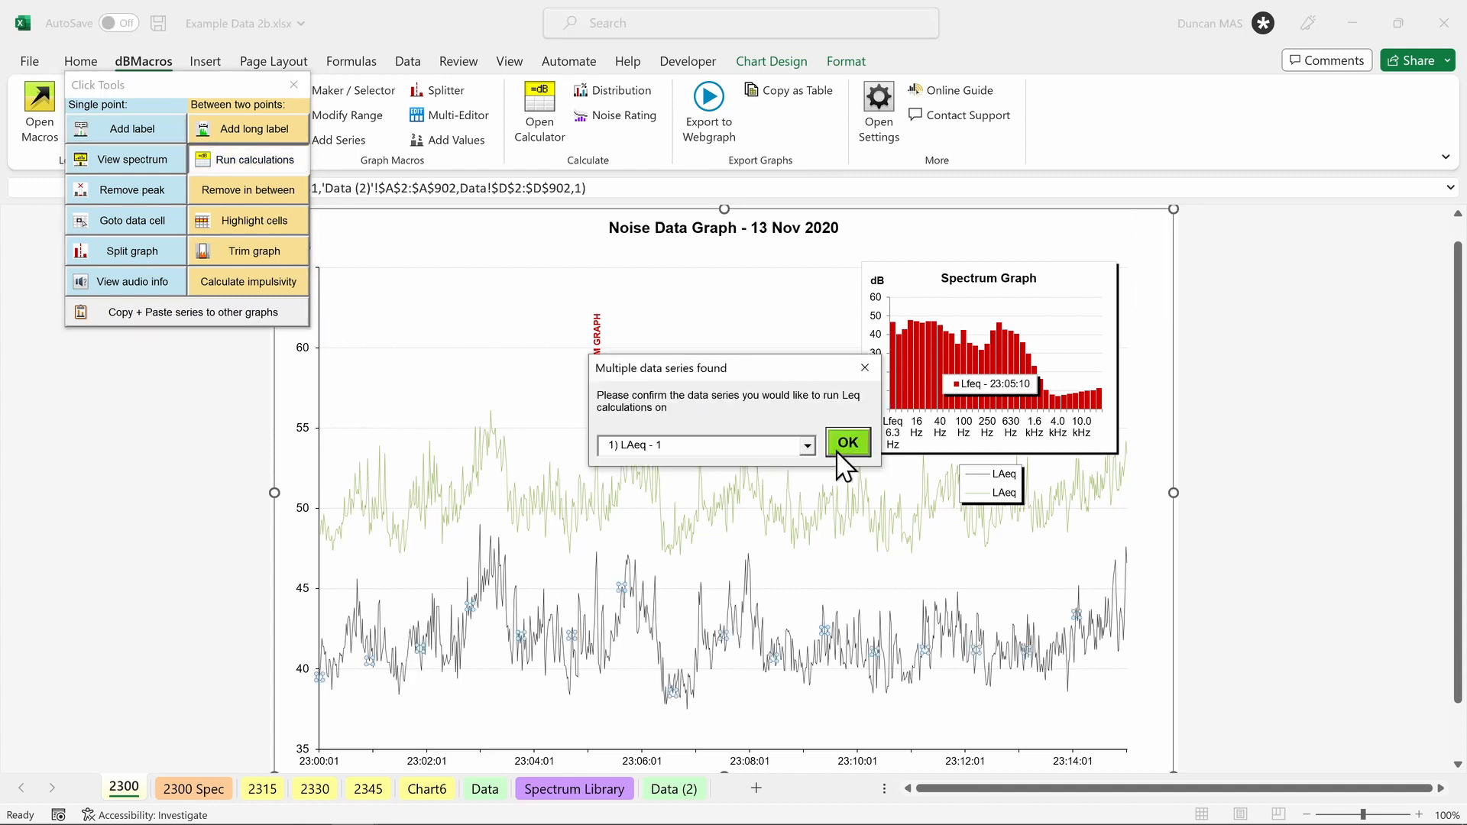
pyautogui.click(846, 439)
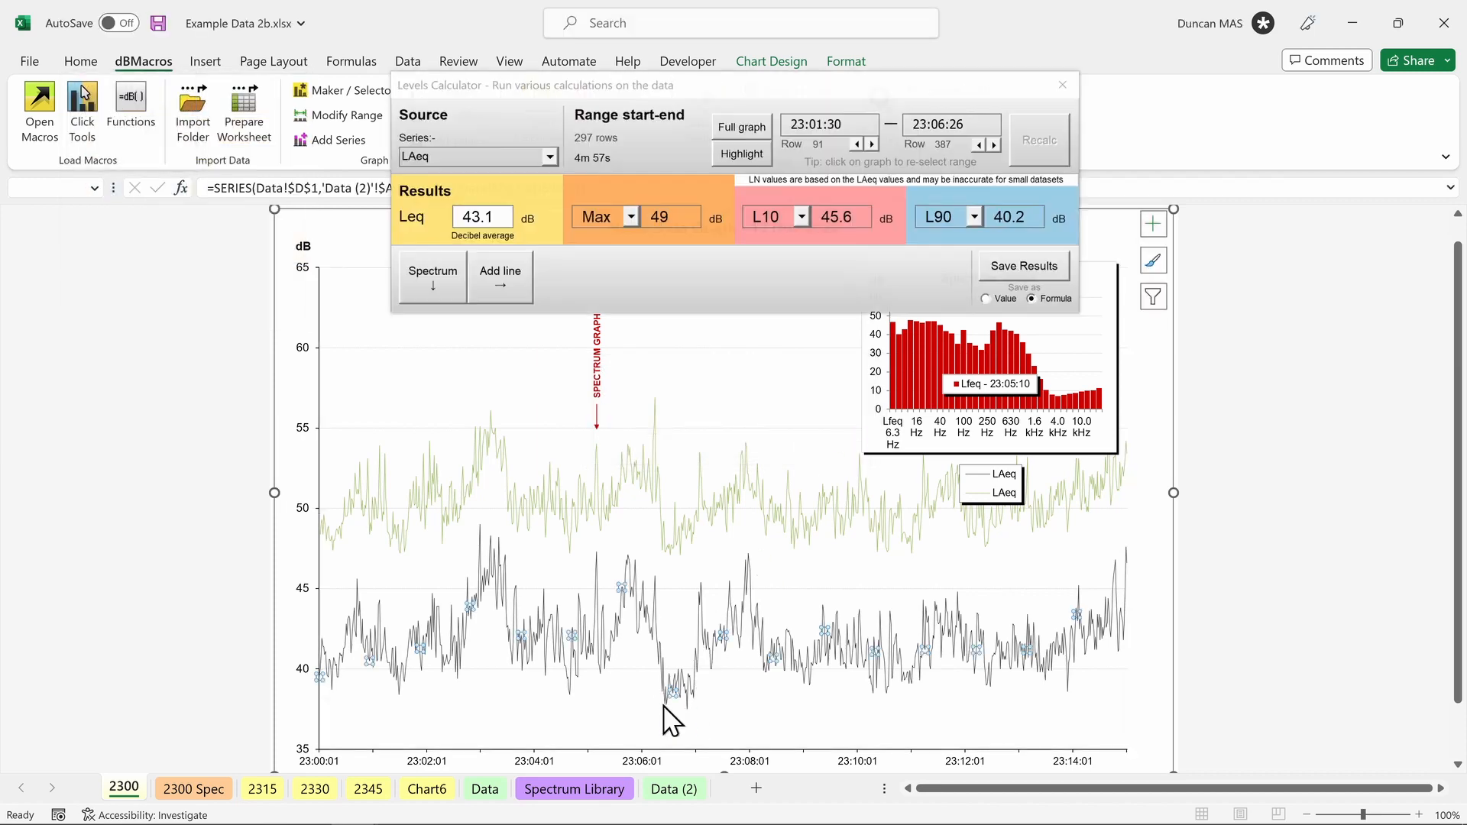
pyautogui.click(668, 720)
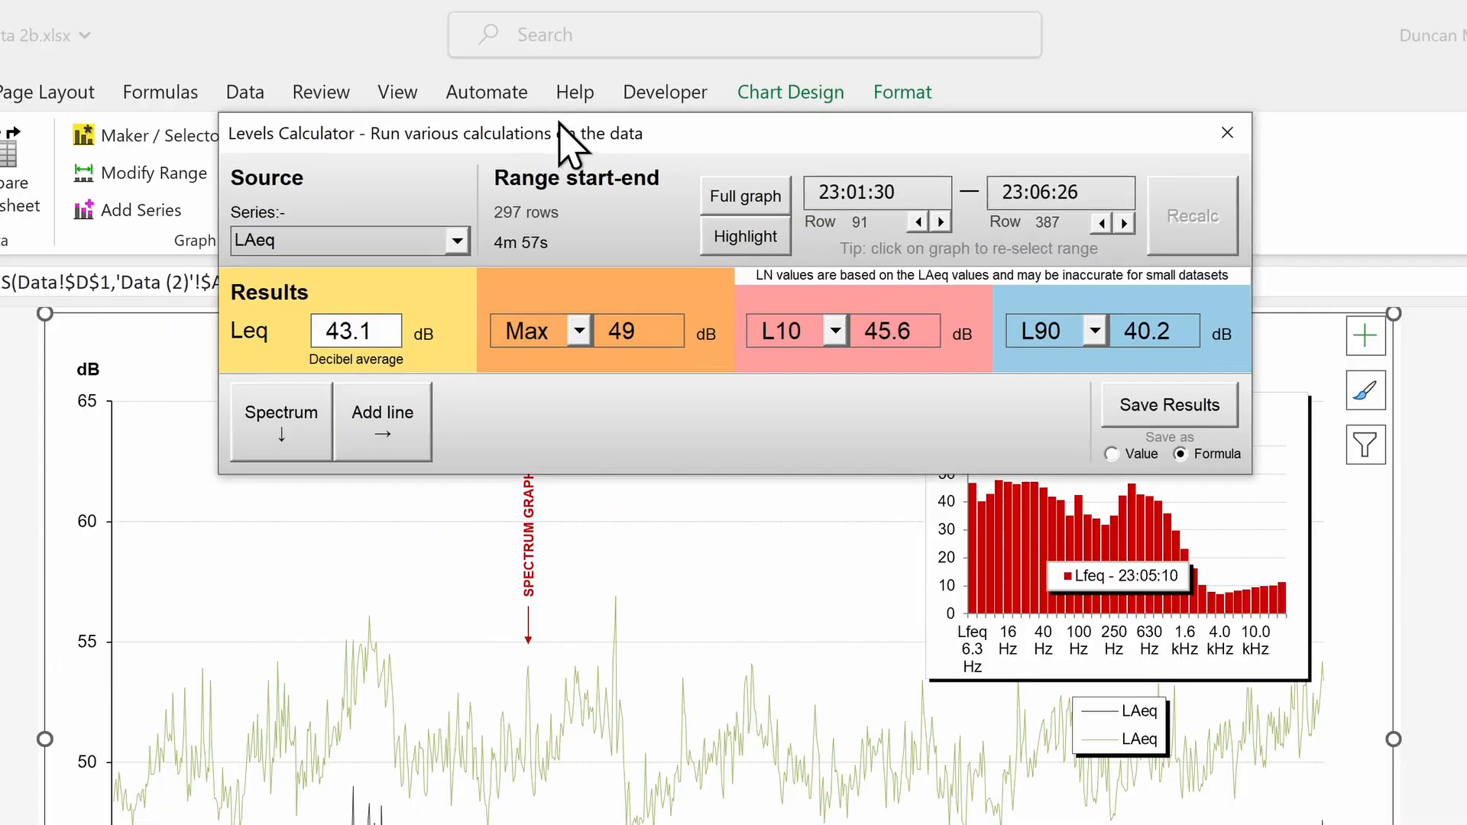
pyautogui.moveTo(624, 92); pyautogui.dragTo(616, 181)
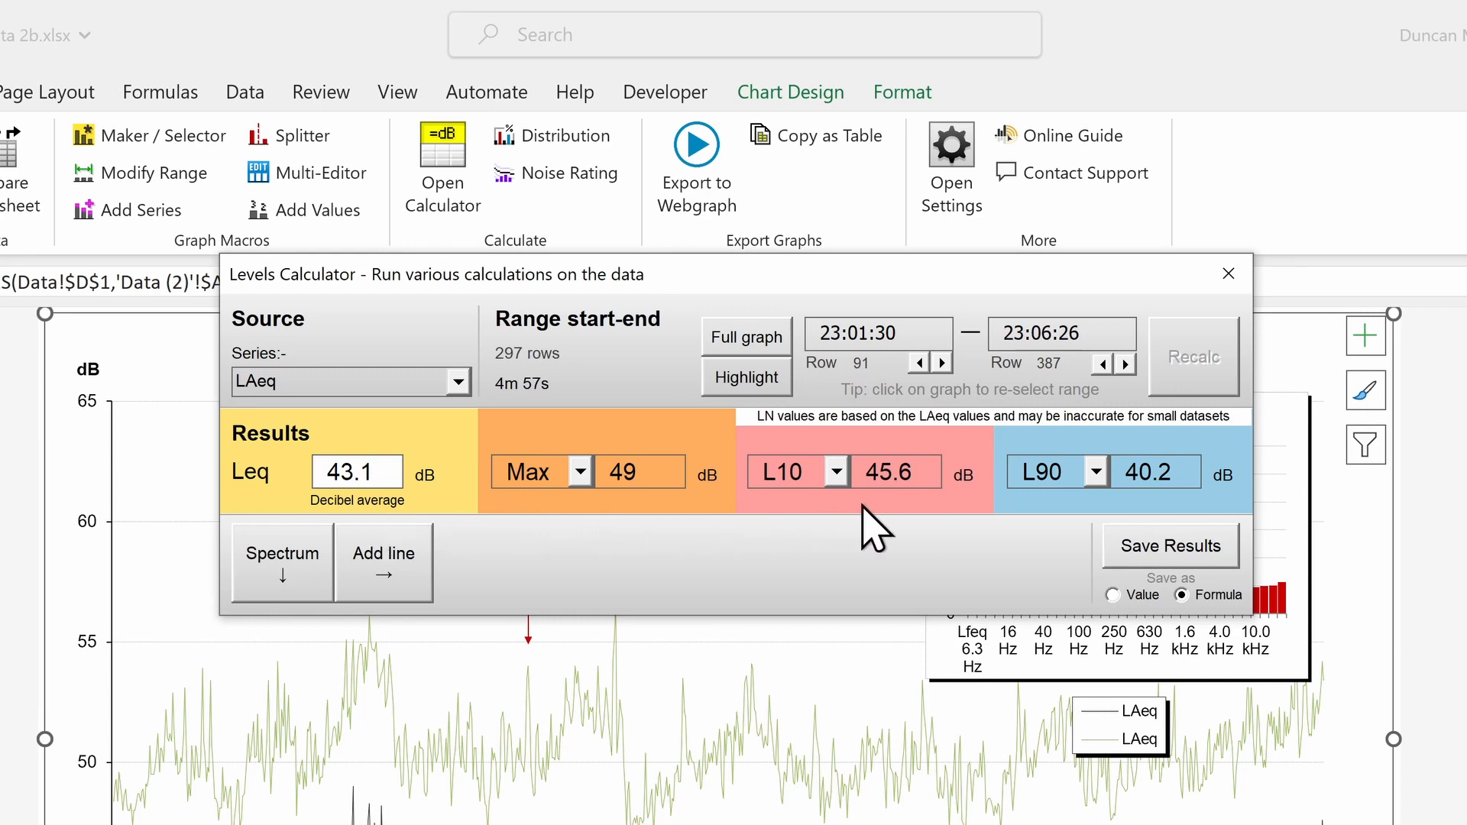
# Keep LAeq from the Data sheet as the source, switch the Max statistic to Min, and save the results as formulas
pyautogui.click(462, 383)
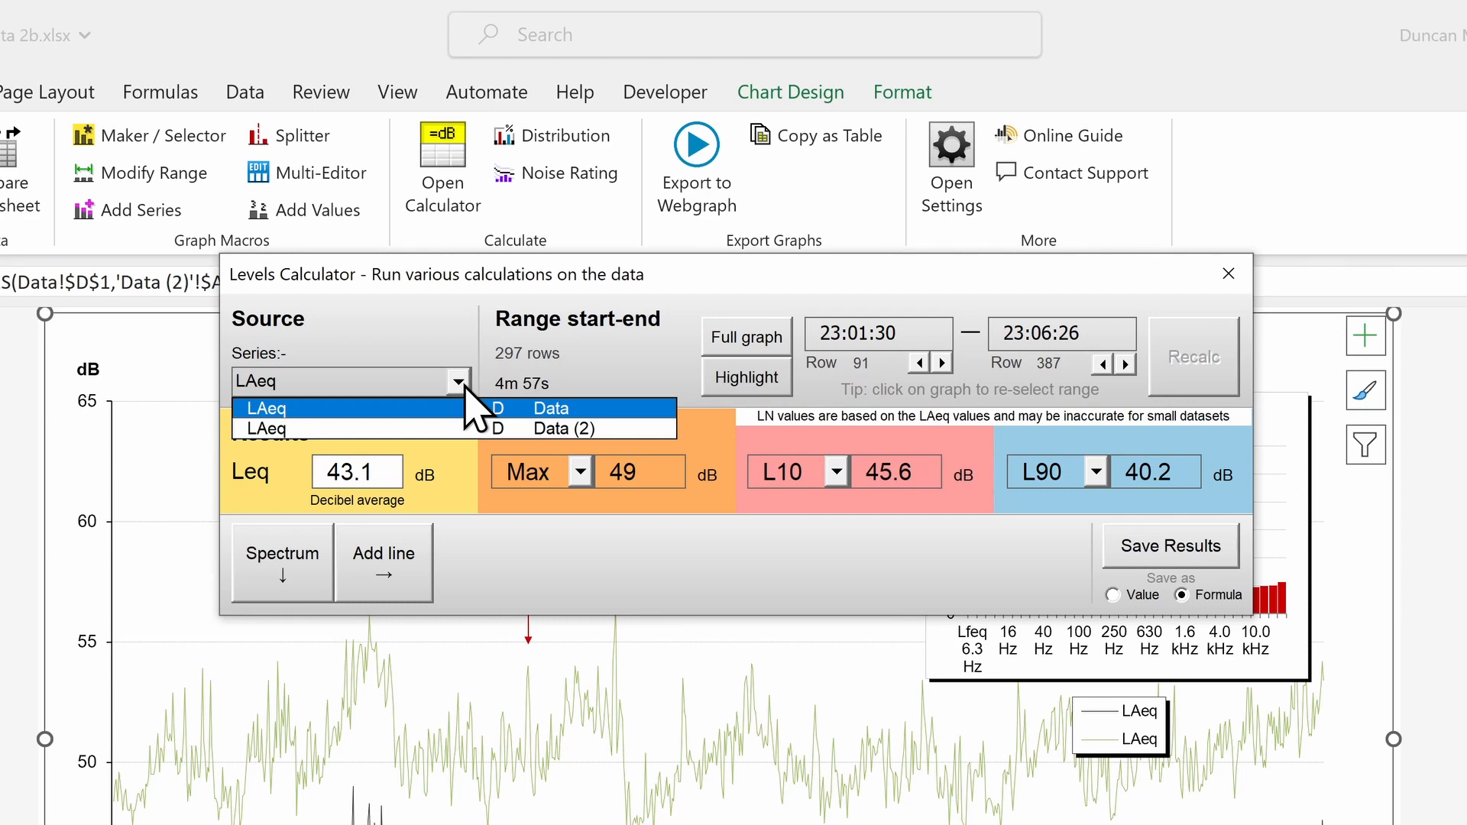
pyautogui.click(470, 408)
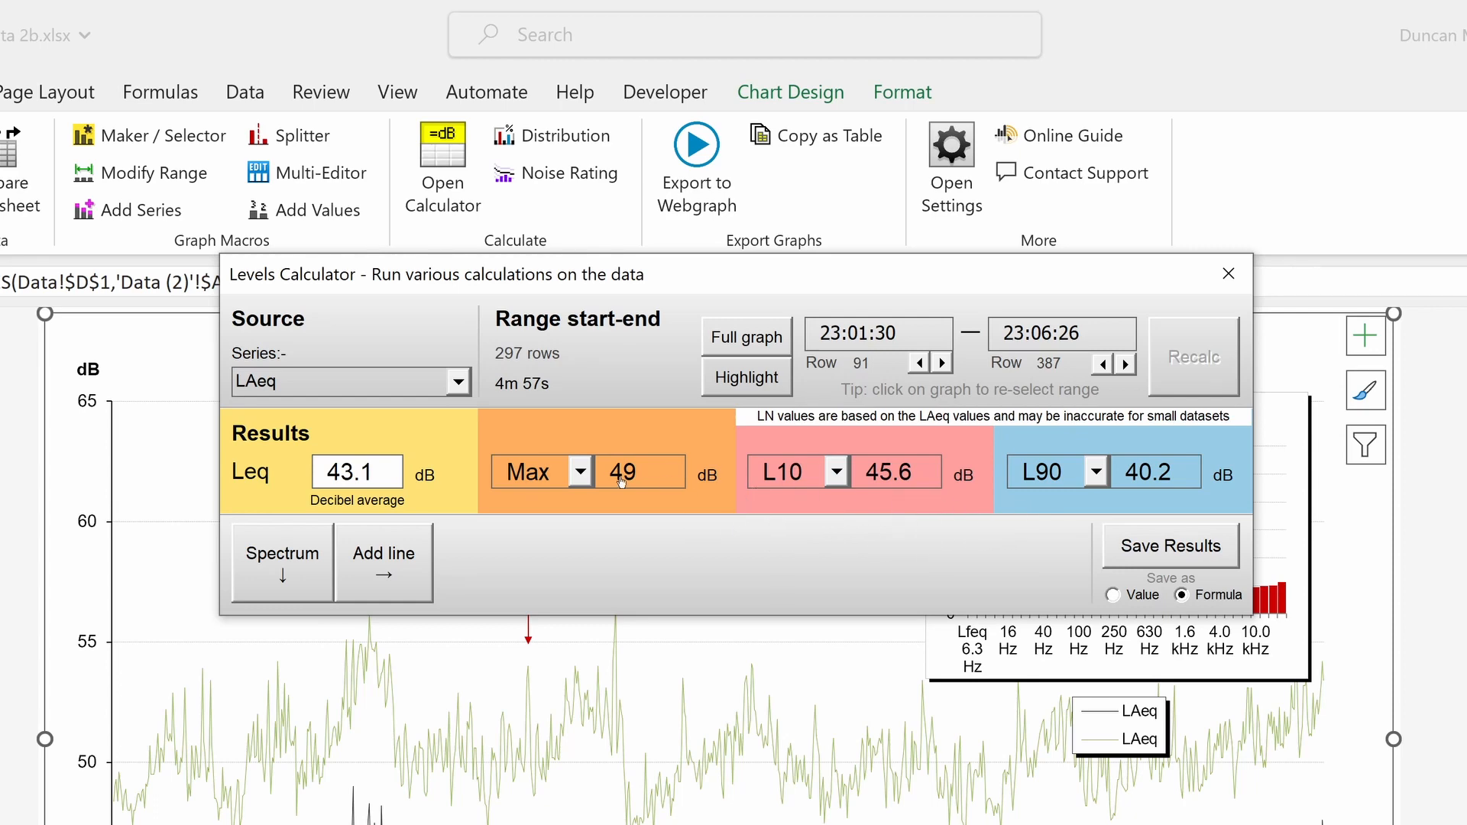
pyautogui.click(583, 473)
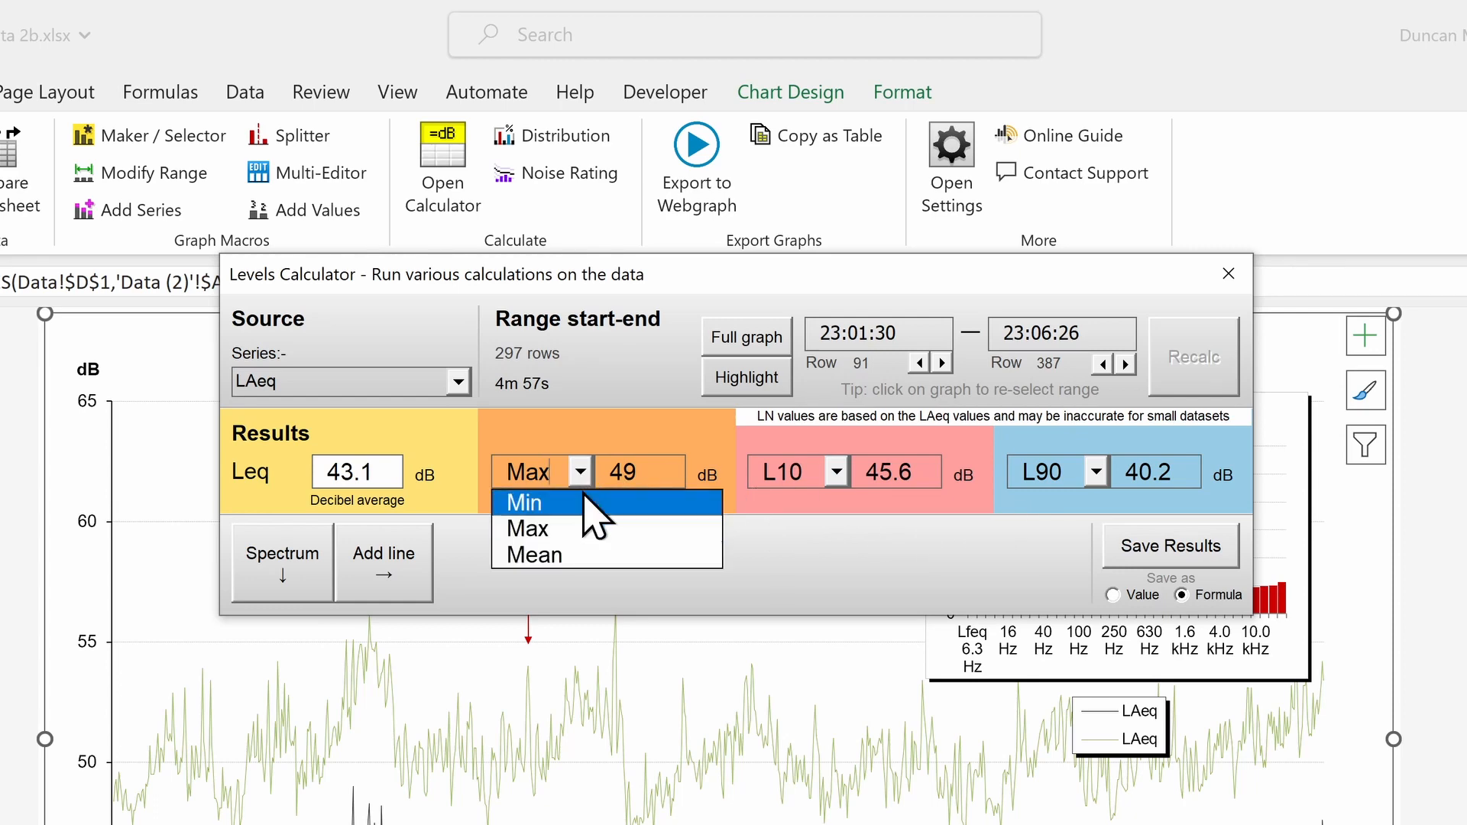
pyautogui.click(583, 502)
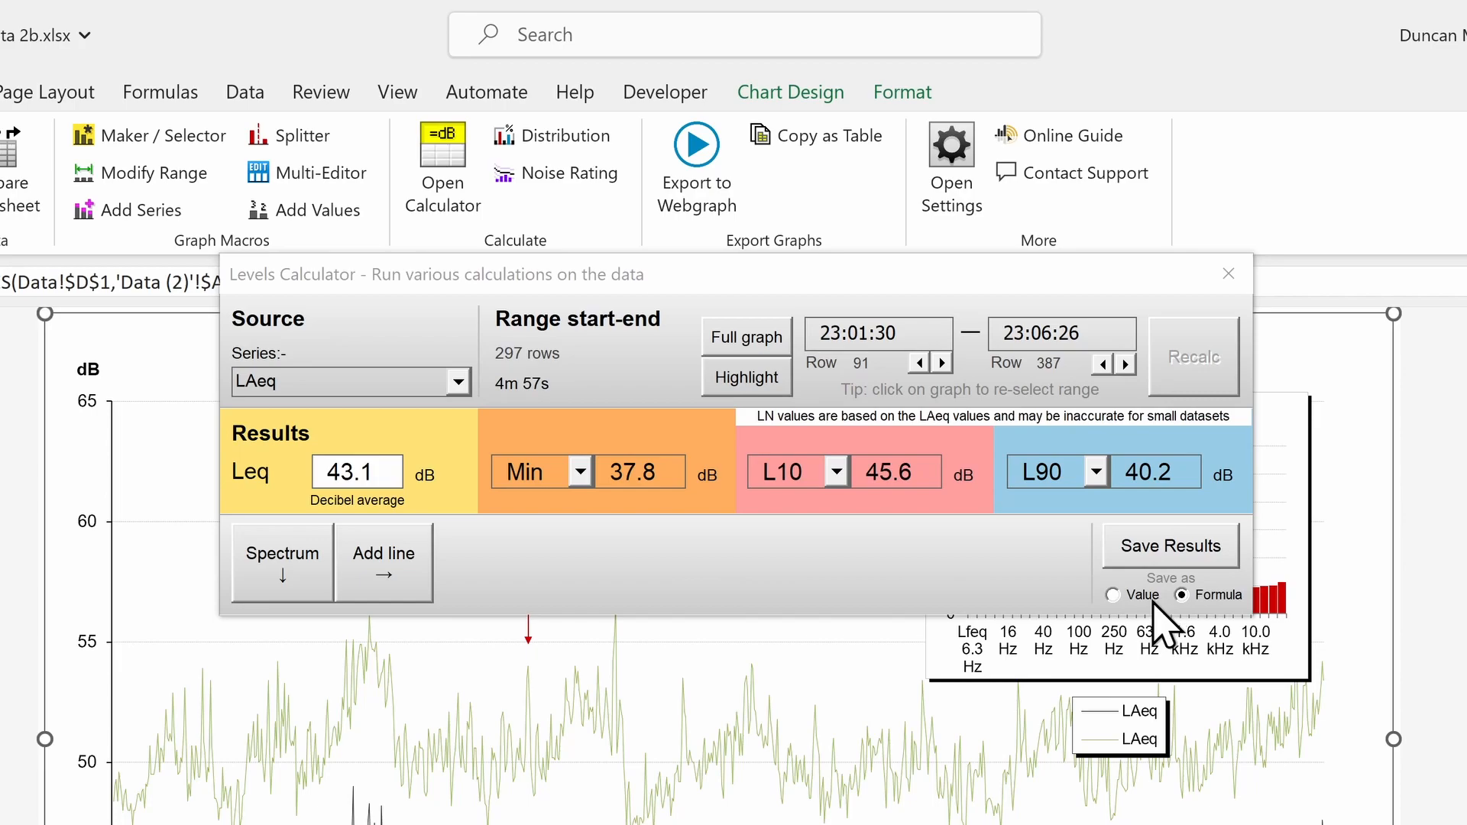
pyautogui.click(1170, 554)
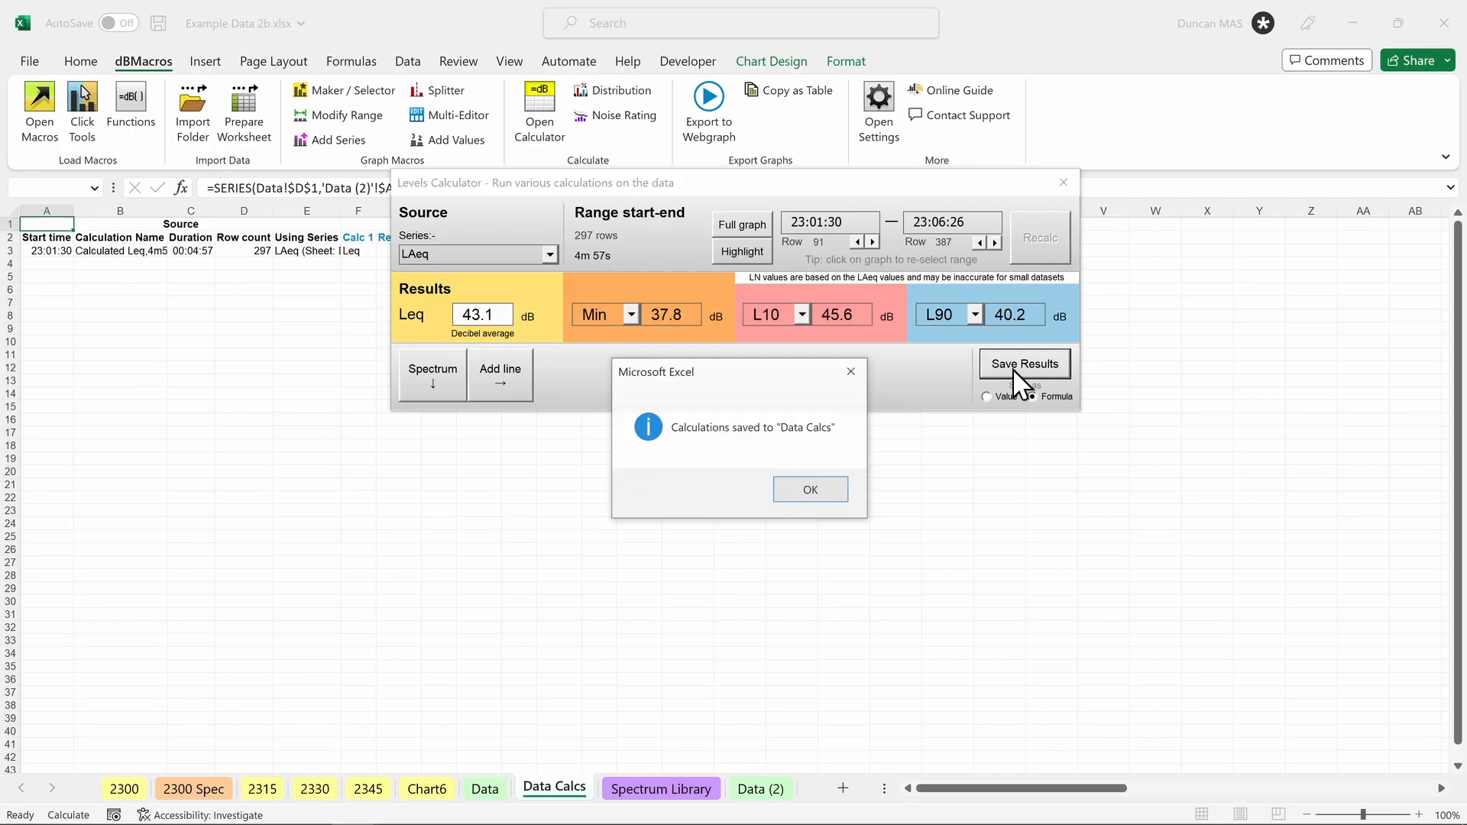
pyautogui.click(827, 491)
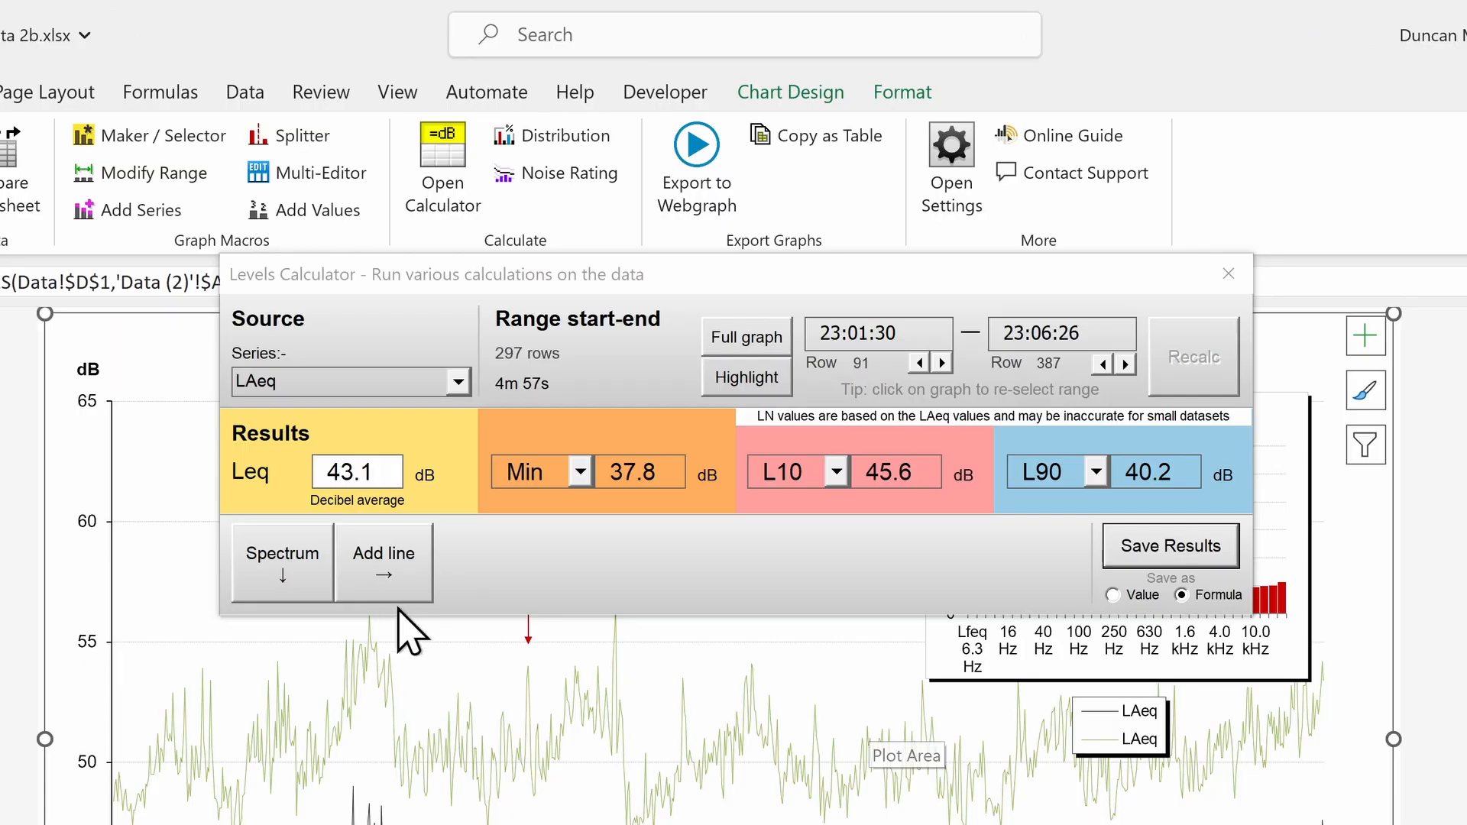
# Set up an average line for the calculated Leq and shorten its name to "Leq,4m57s (LAeq)"
pyautogui.click(393, 600)
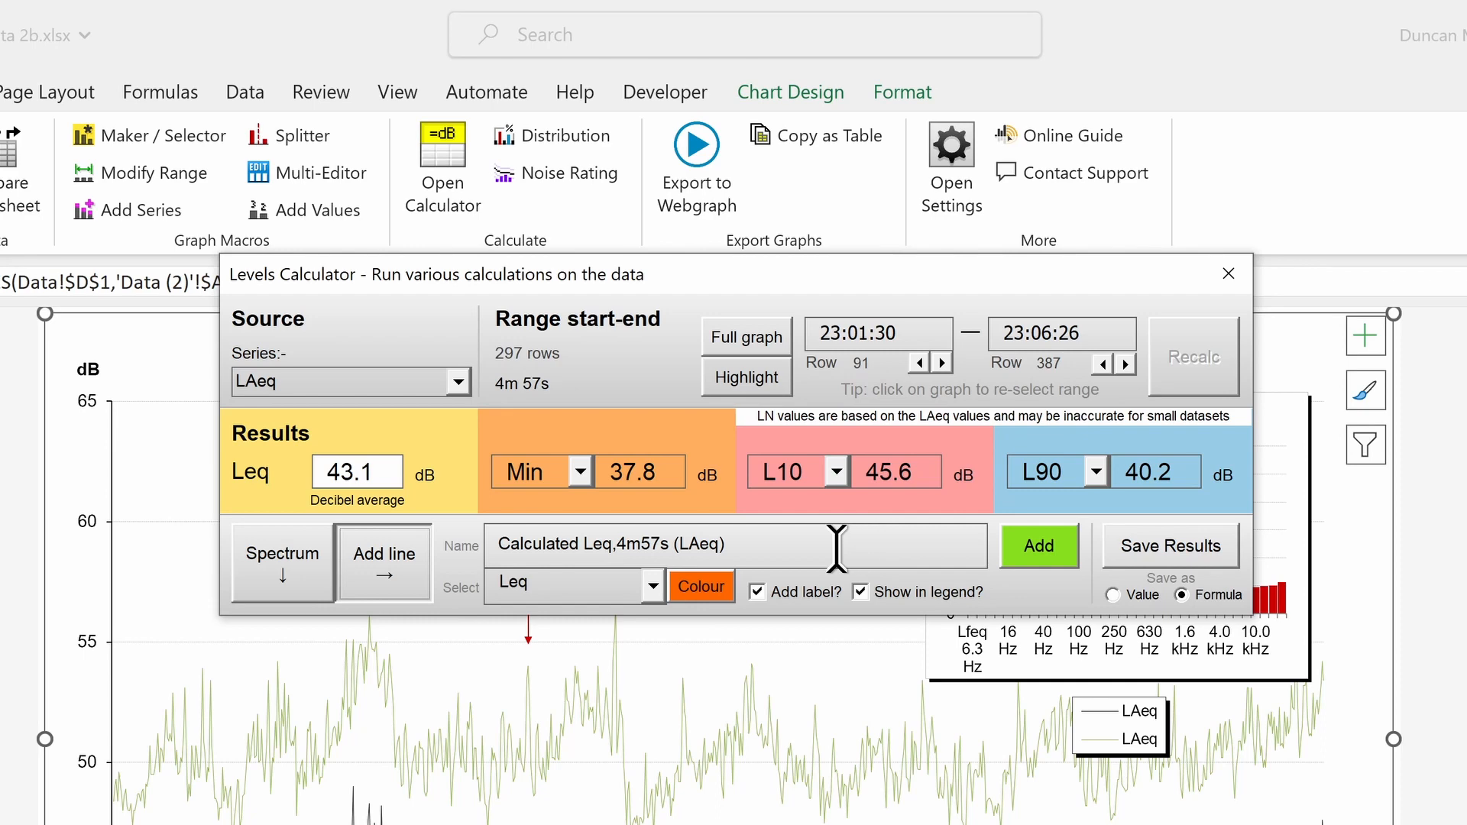
pyautogui.click(655, 587)
pyautogui.click(655, 590)
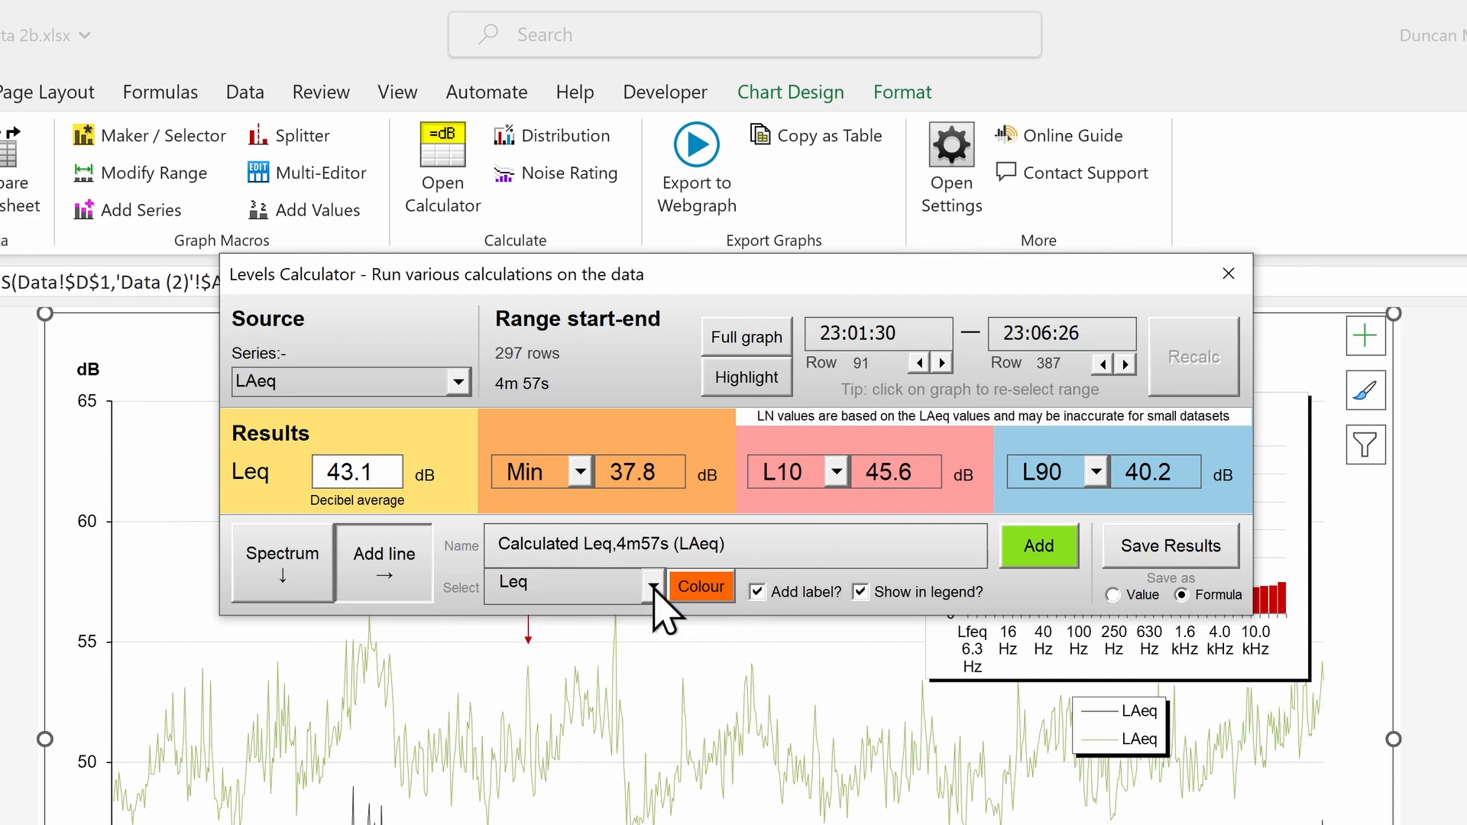
pyautogui.click(655, 468)
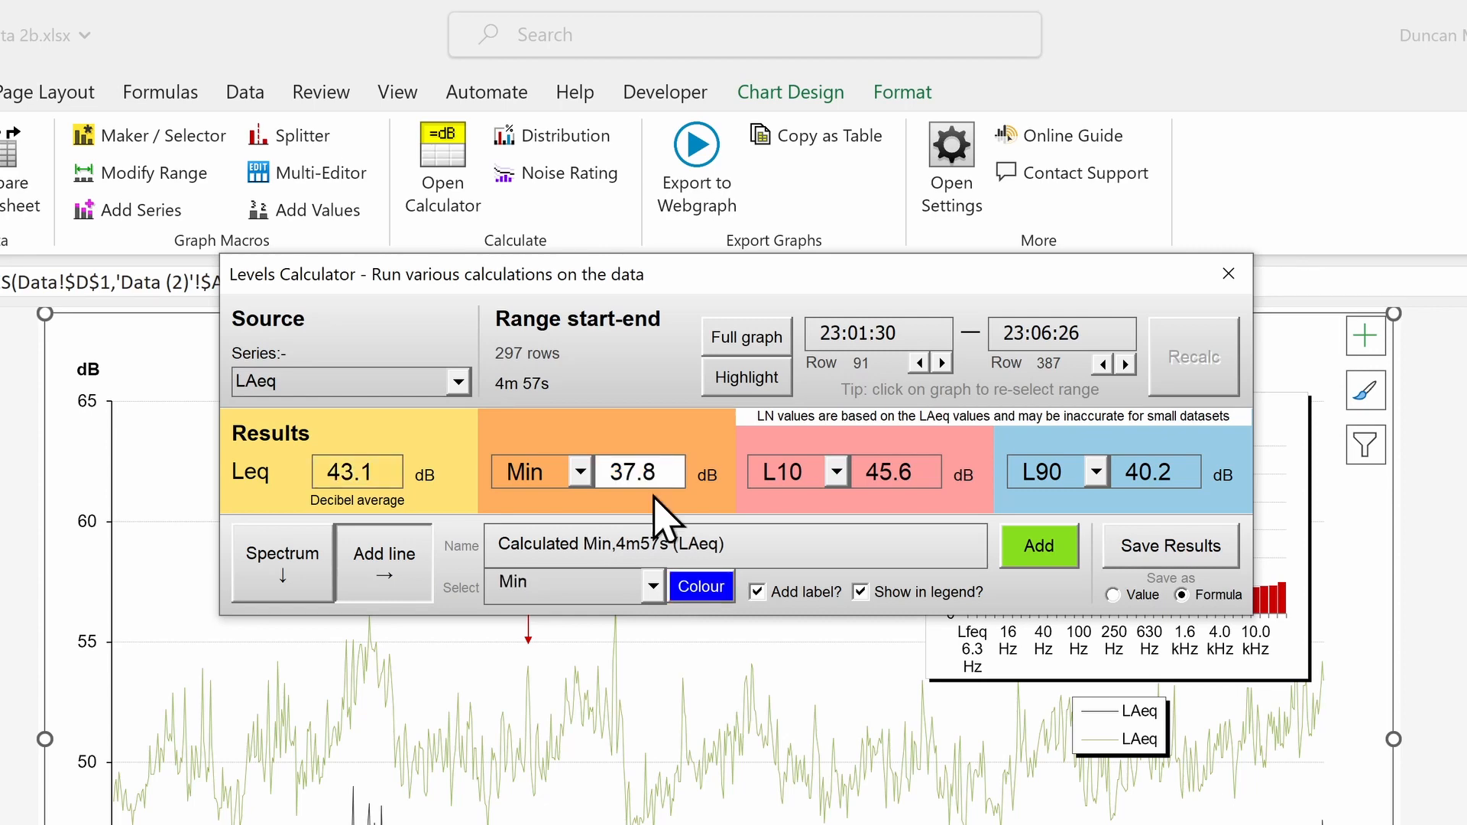
pyautogui.click(656, 587)
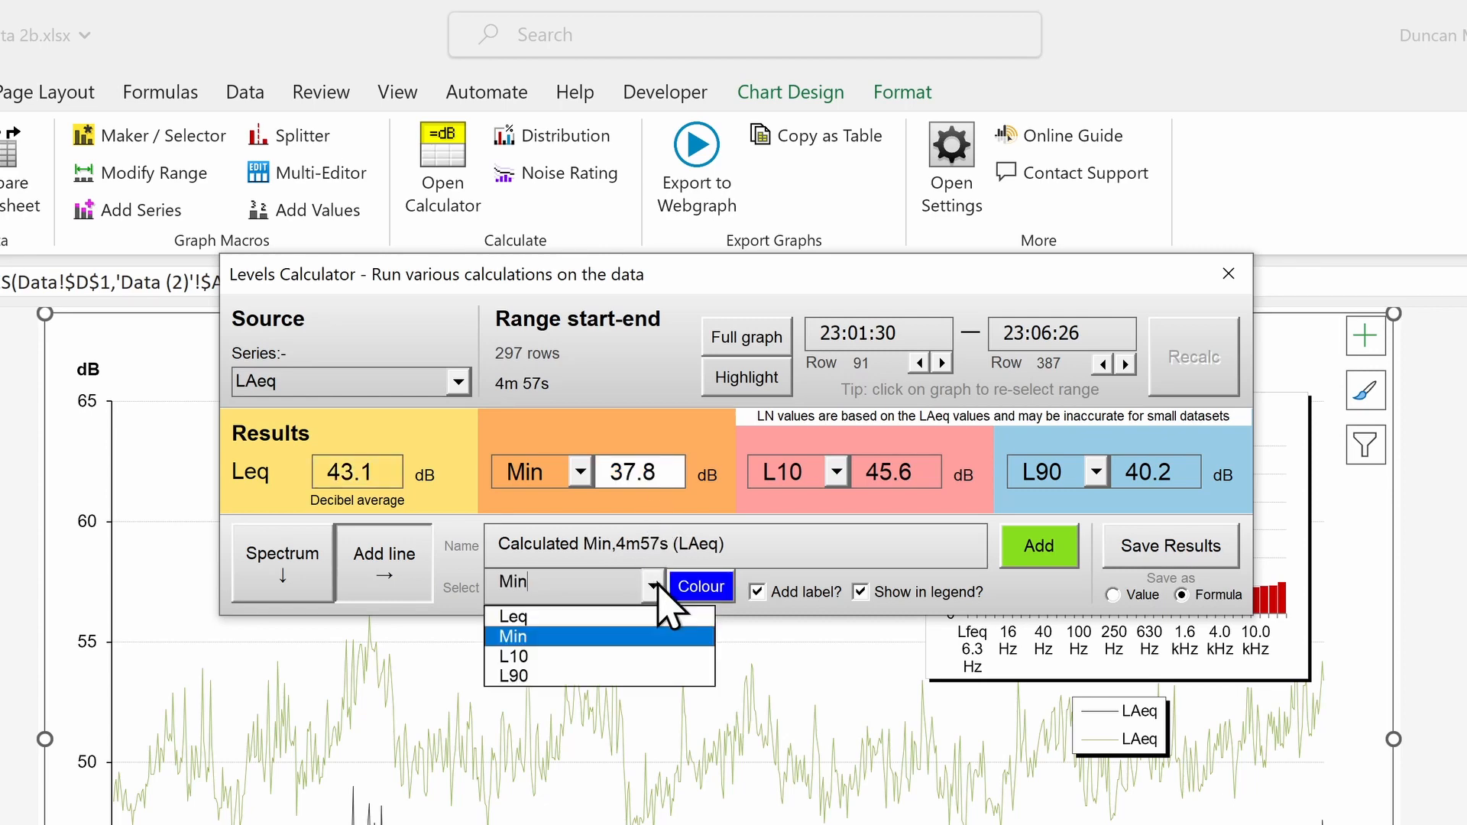
pyautogui.click(388, 476)
pyautogui.doubleClick(559, 542)
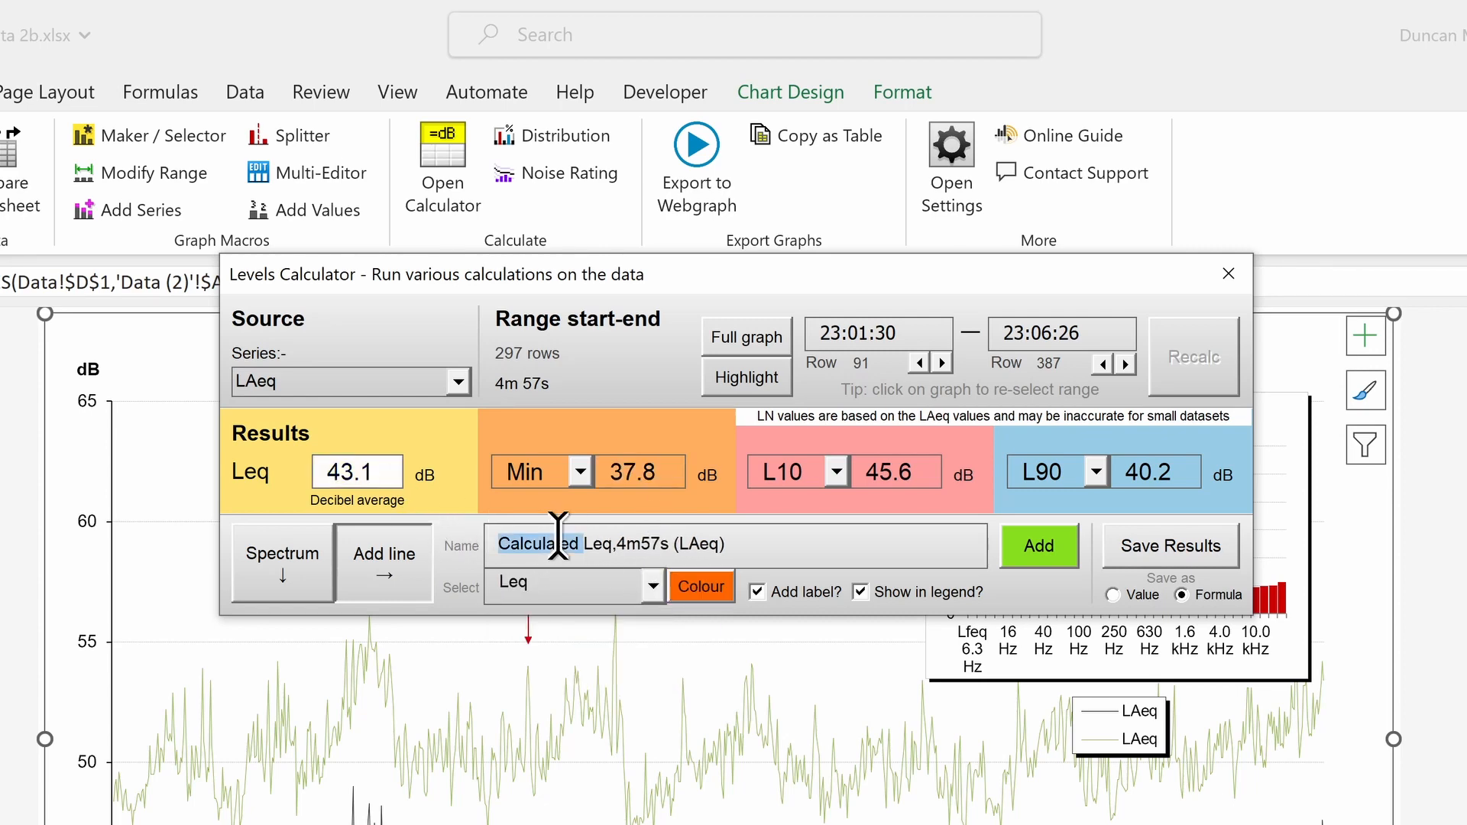
pyautogui.press('Delete')
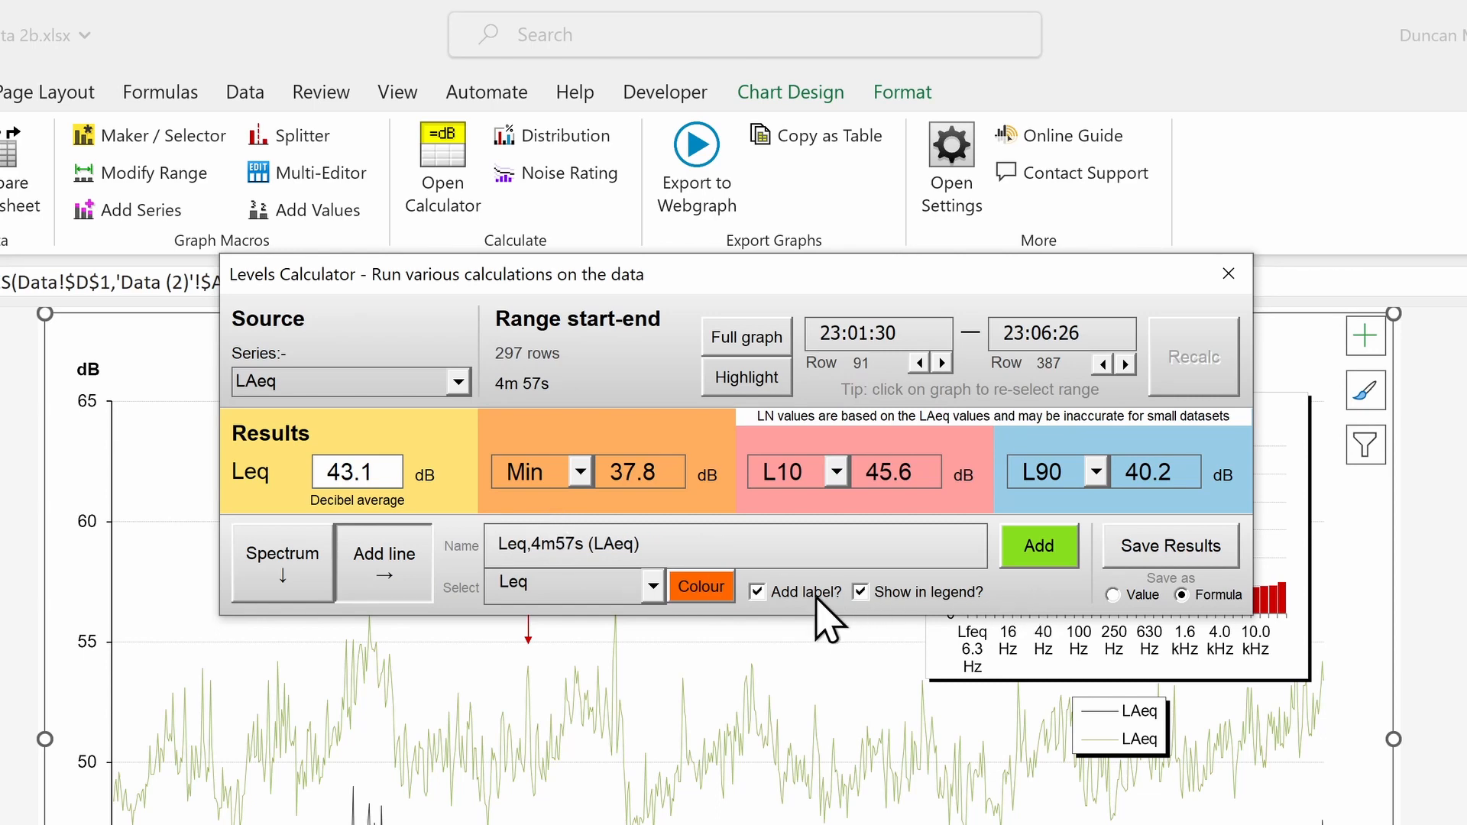
# Add the Leq line to the graph, shown in the legend, using the label setting with both label and value
pyautogui.click(1038, 559)
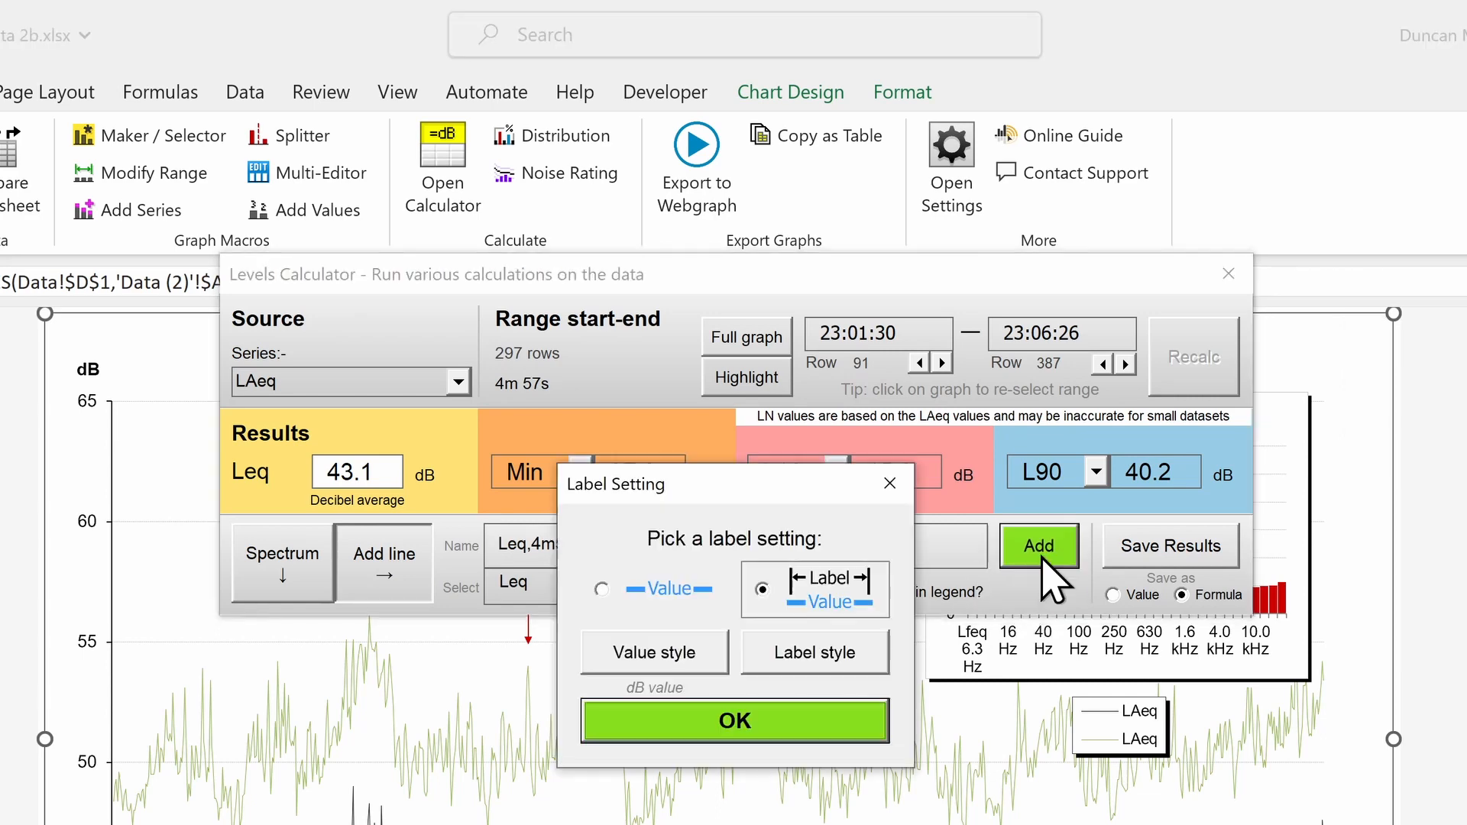
pyautogui.click(685, 590)
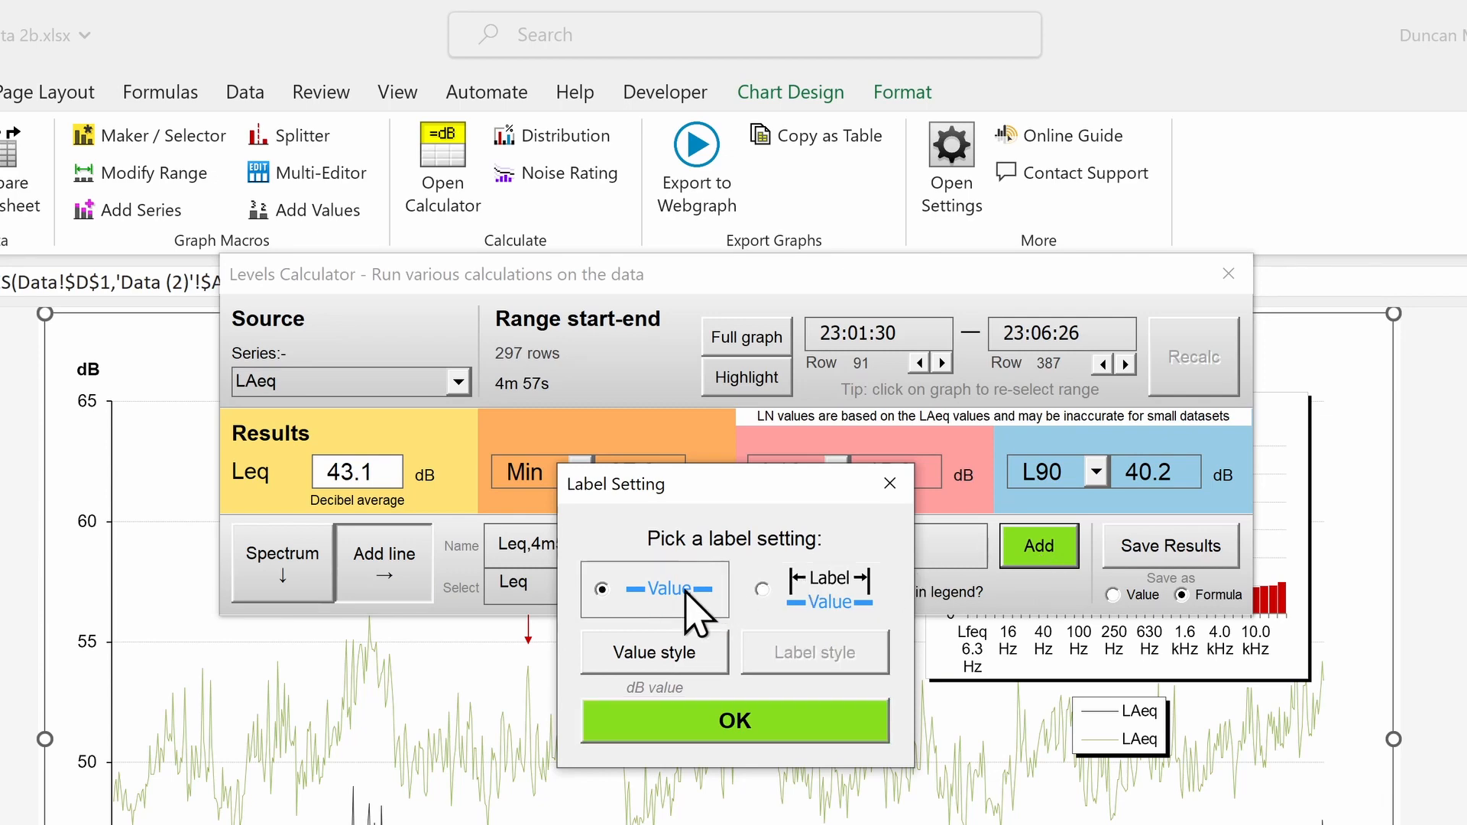
pyautogui.click(812, 601)
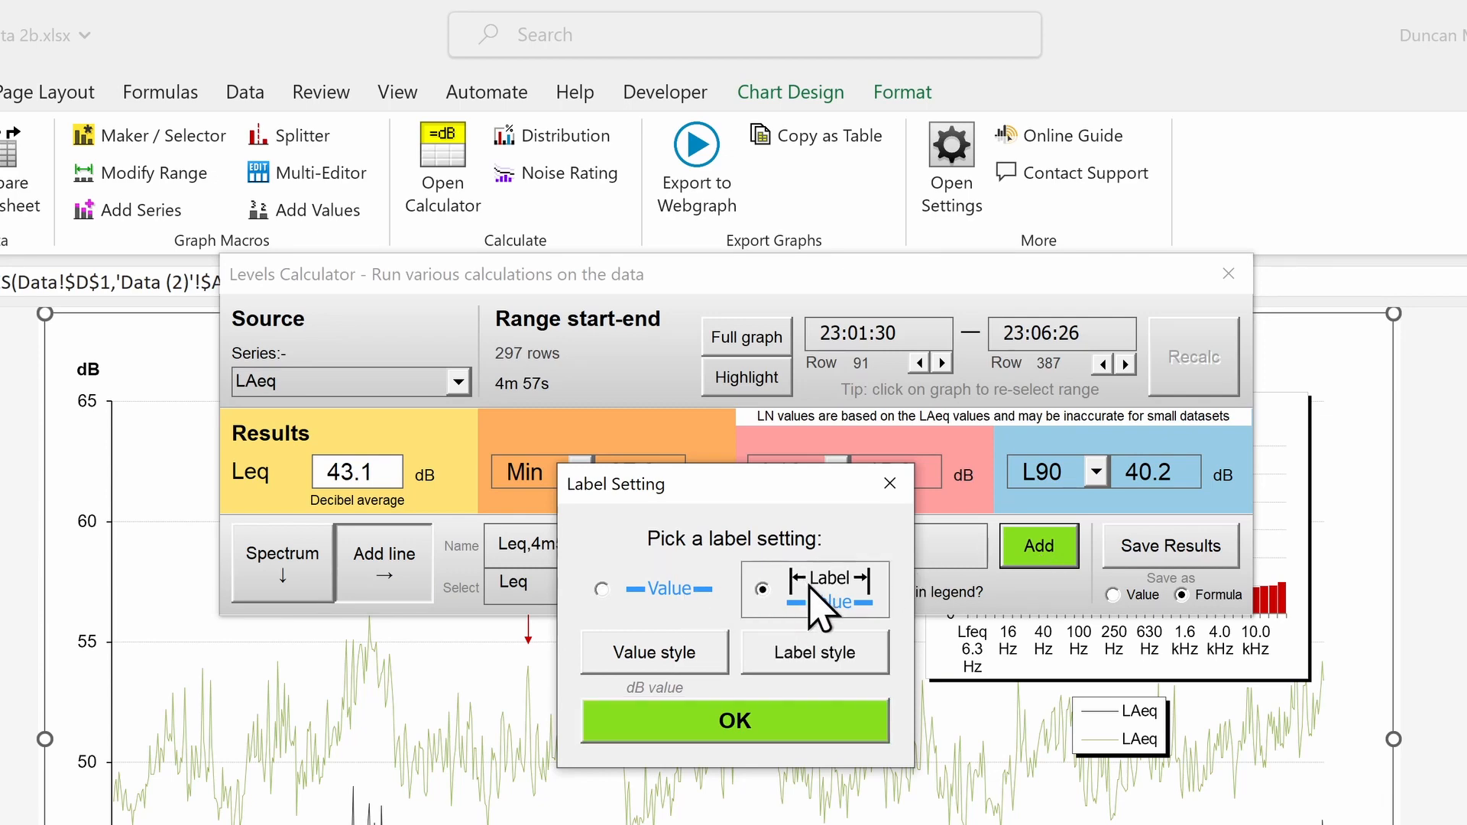
pyautogui.click(760, 723)
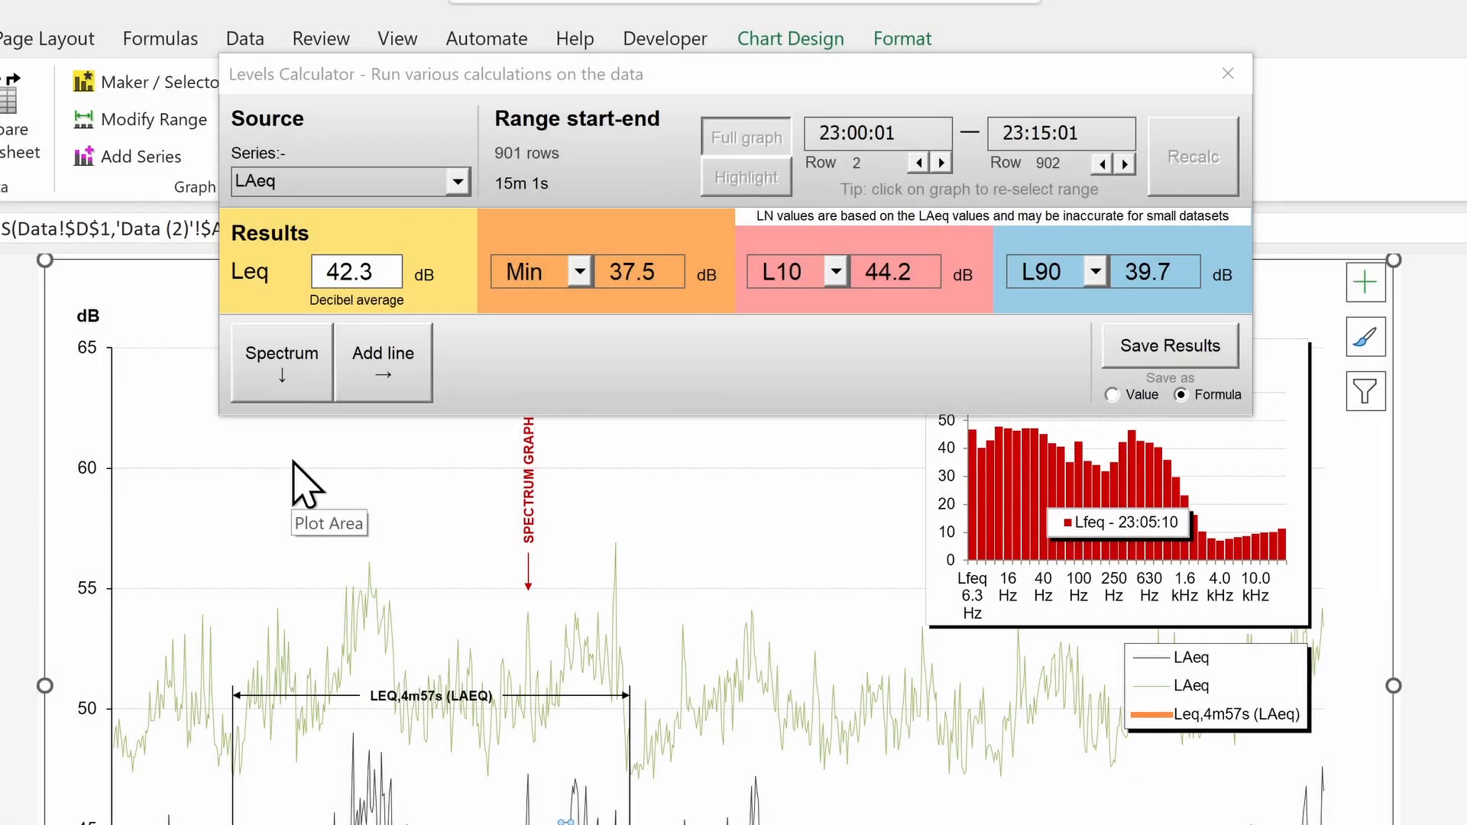
# Show the calculated spectrum, work out the sound power for a point source at 10 m, and send it to dBmap.net
pyautogui.click(293, 384)
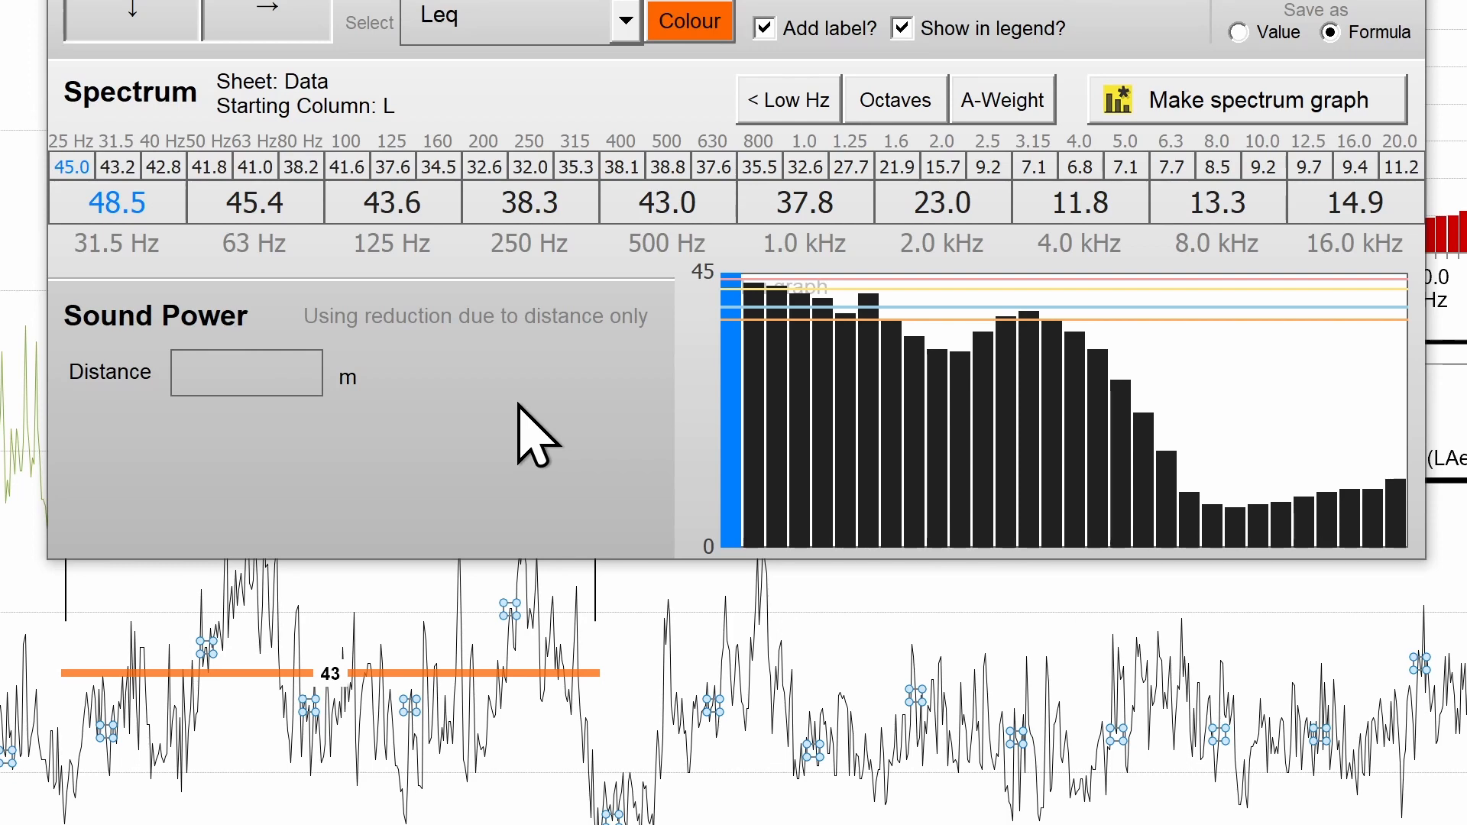
pyautogui.write('10')
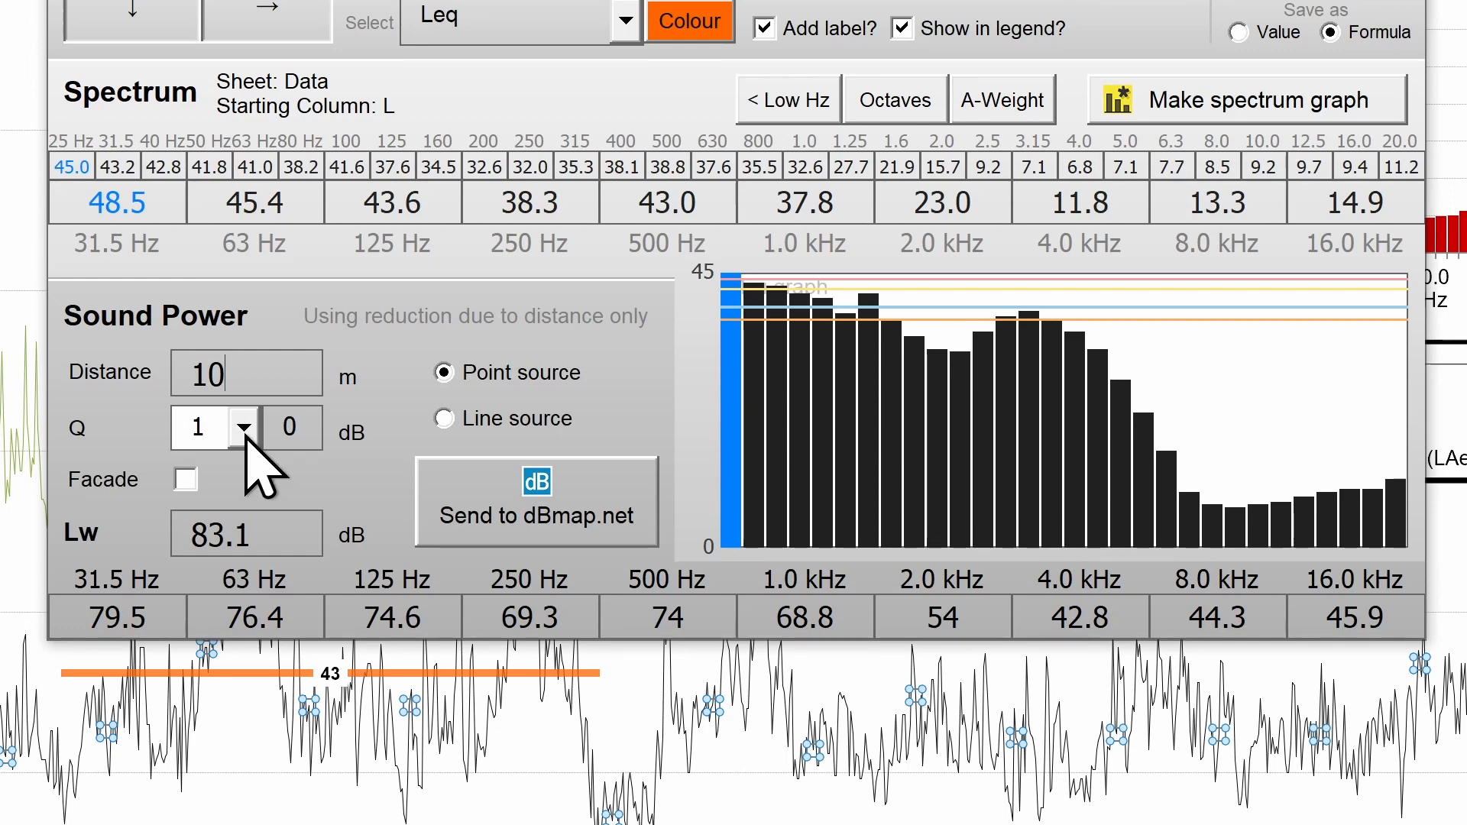
pyautogui.click(538, 511)
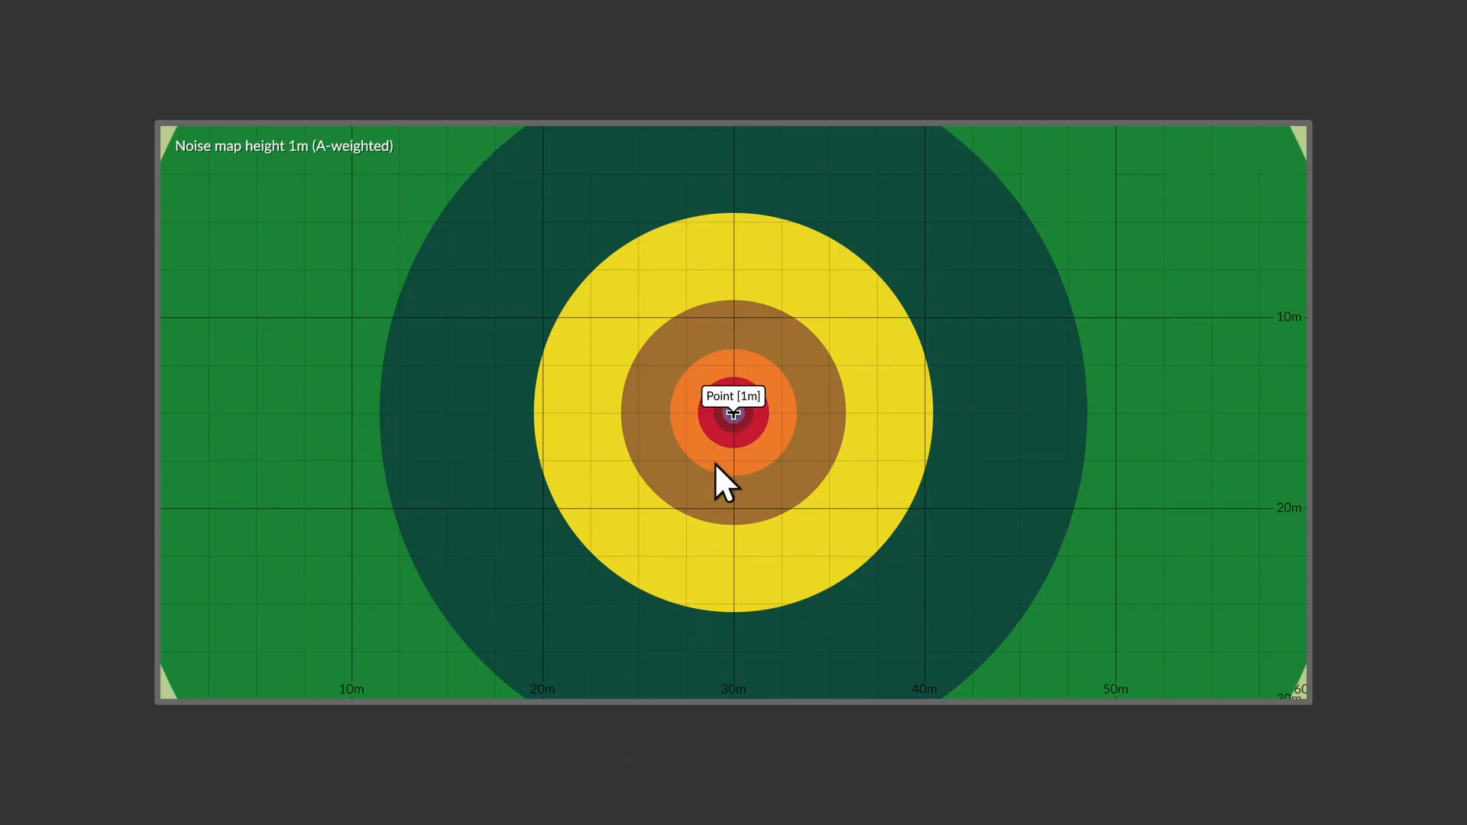
pyautogui.click(727, 401)
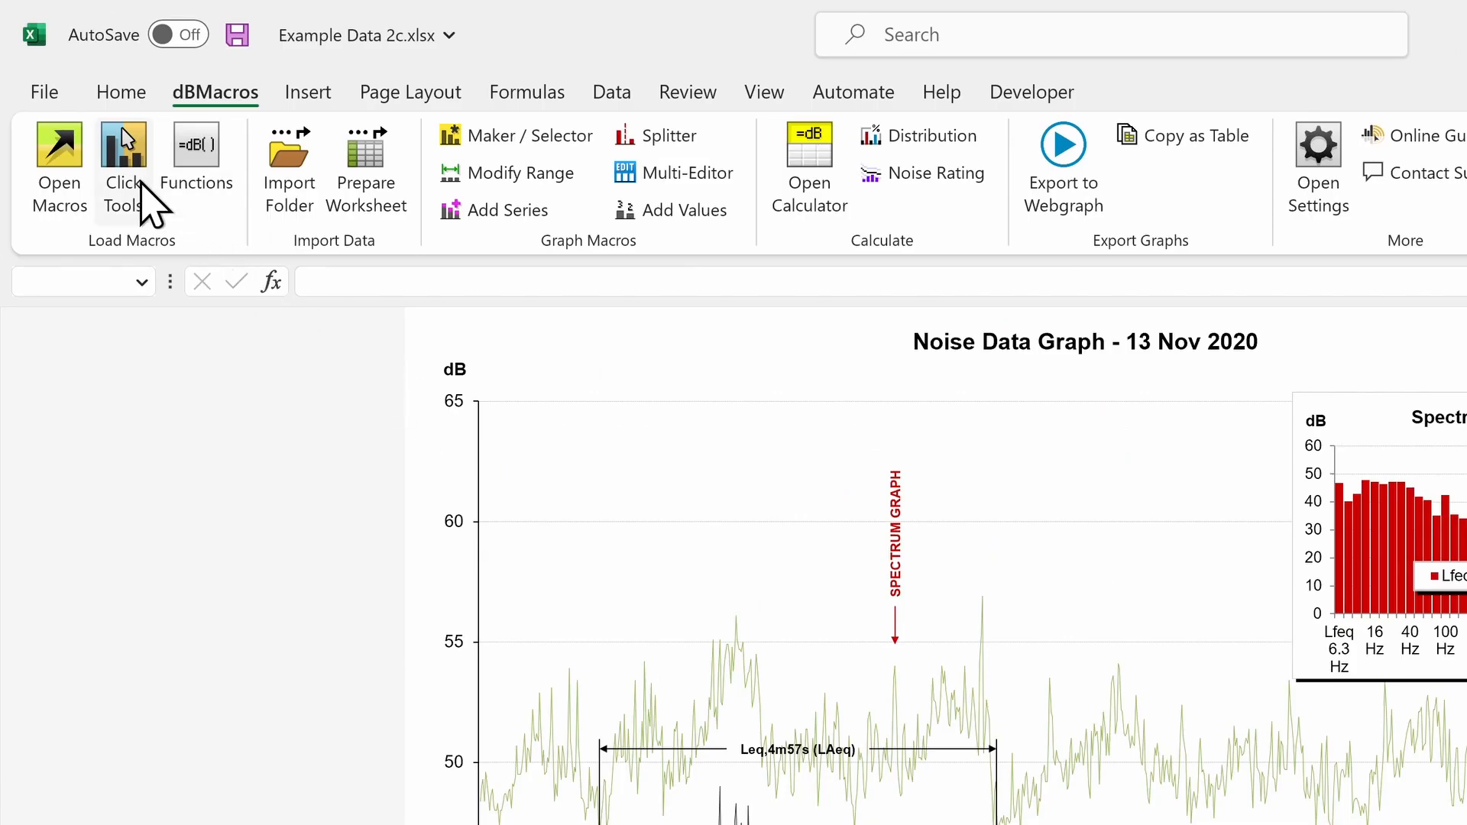
# Add a single-point label "Event" to the LAeq series from the Data (2) sheet at 23:07:05
pyautogui.click(92, 121)
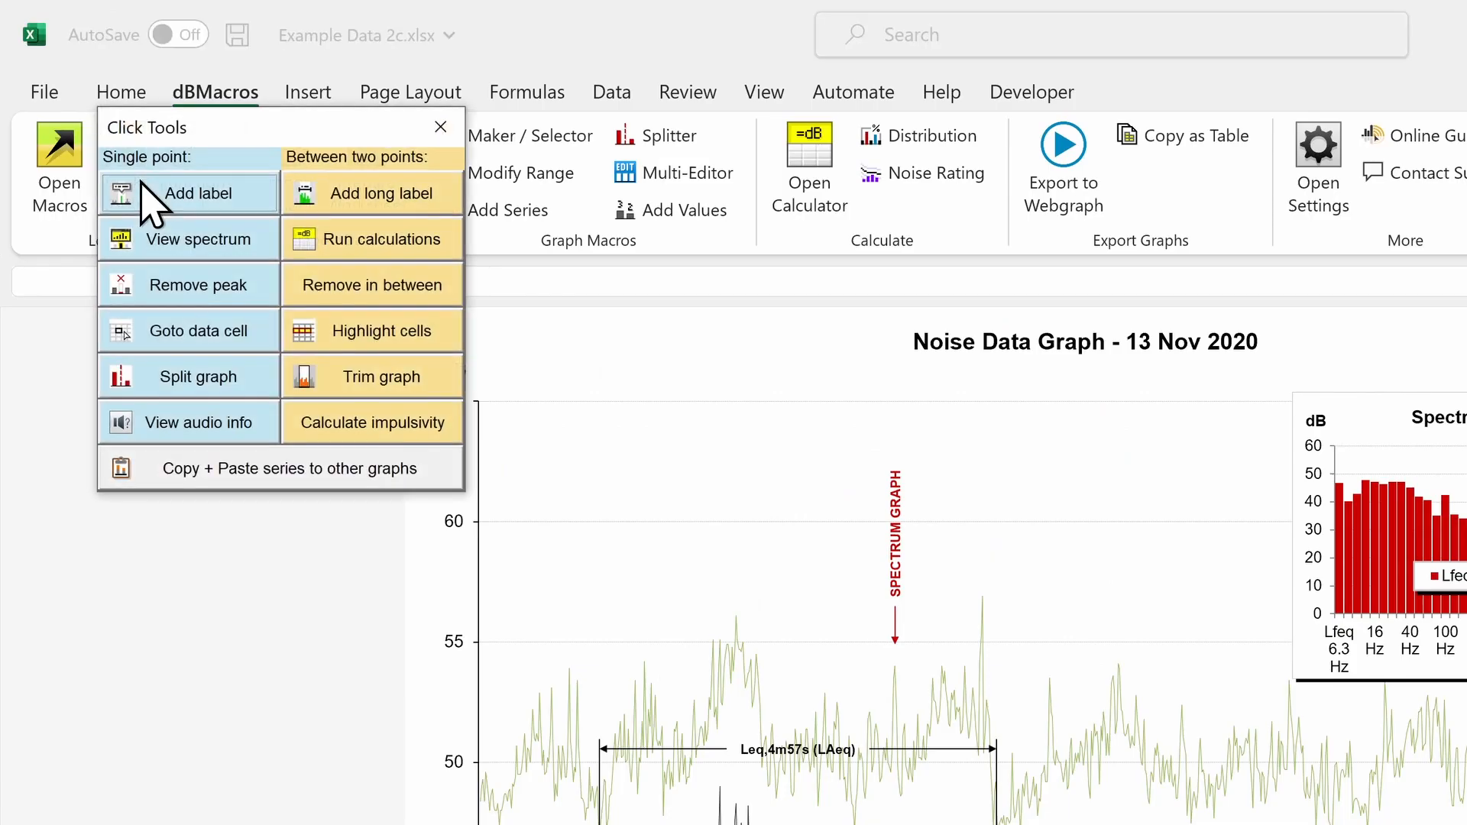
pyautogui.click(261, 205)
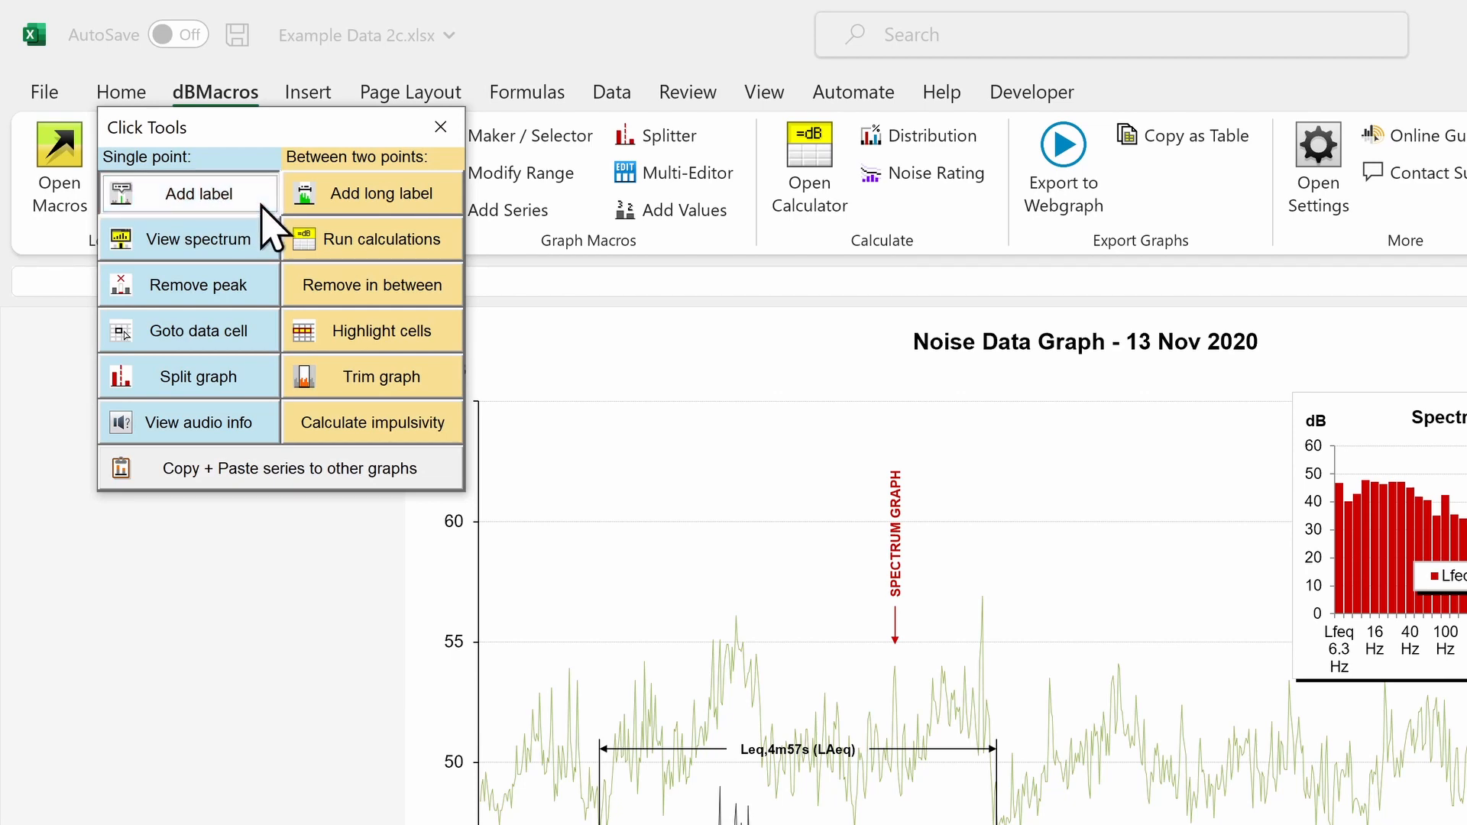
pyautogui.click(454, 204)
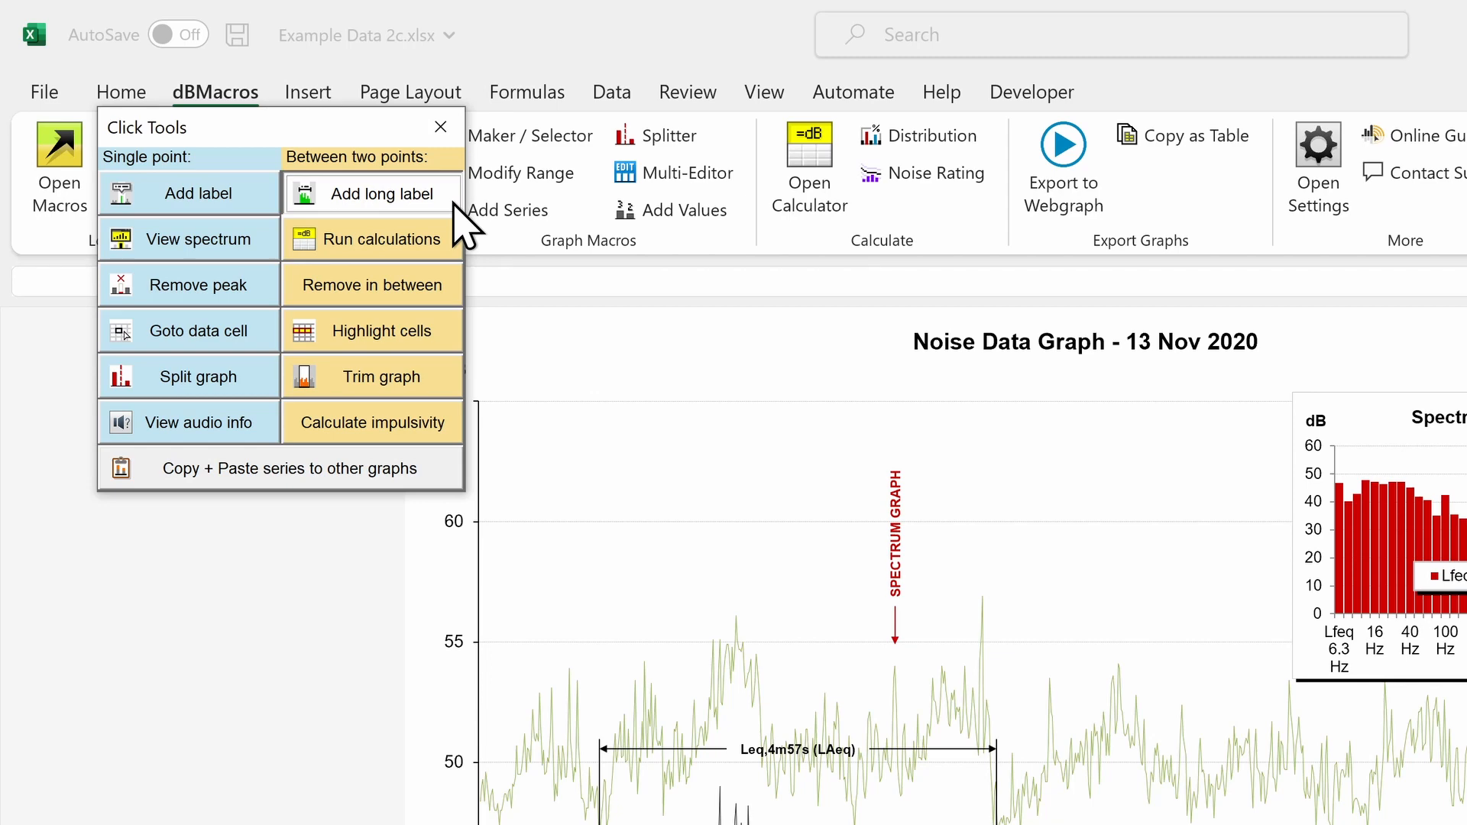
pyautogui.click(250, 200)
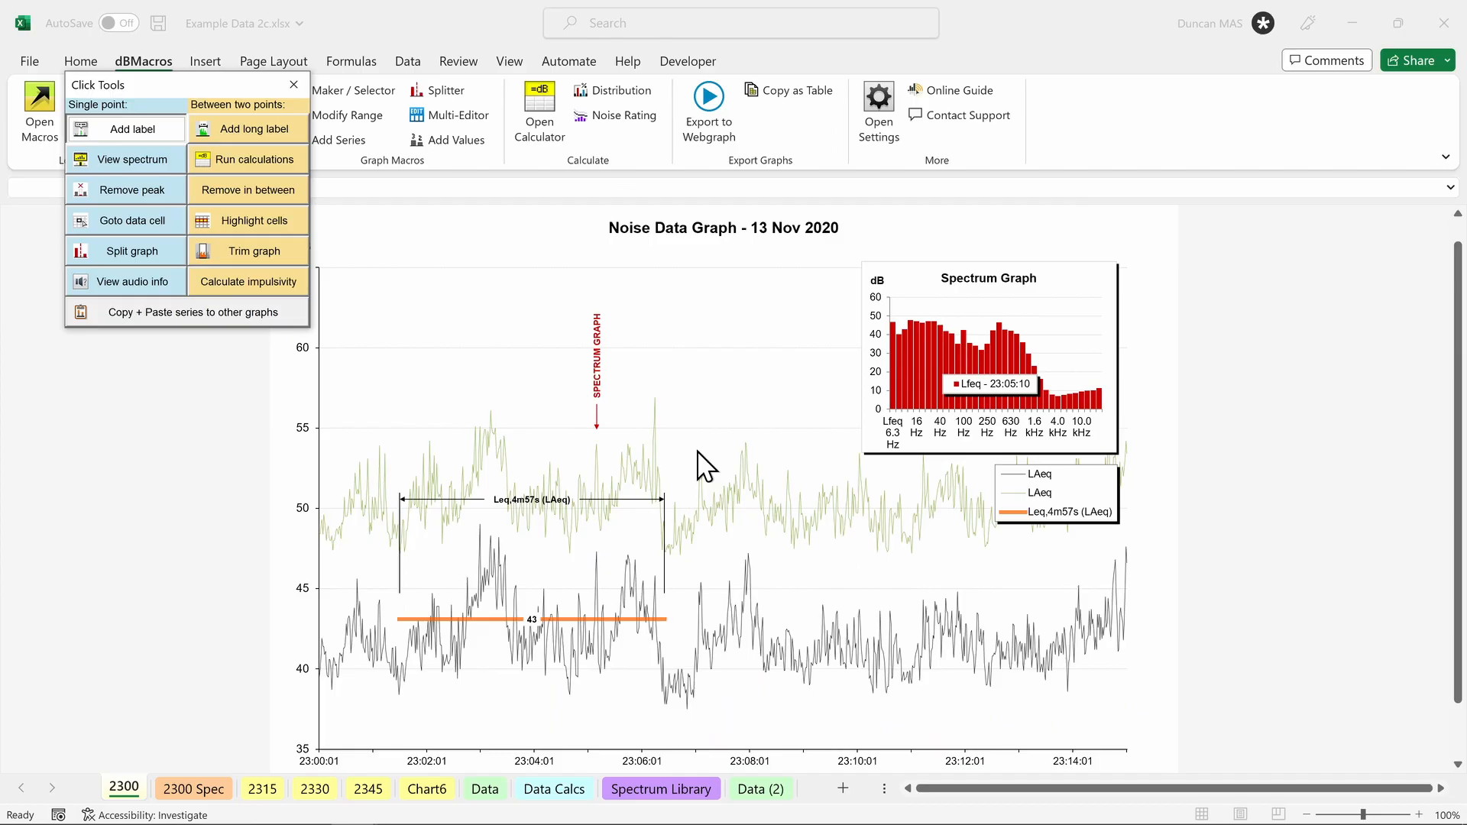
pyautogui.click(1045, 674)
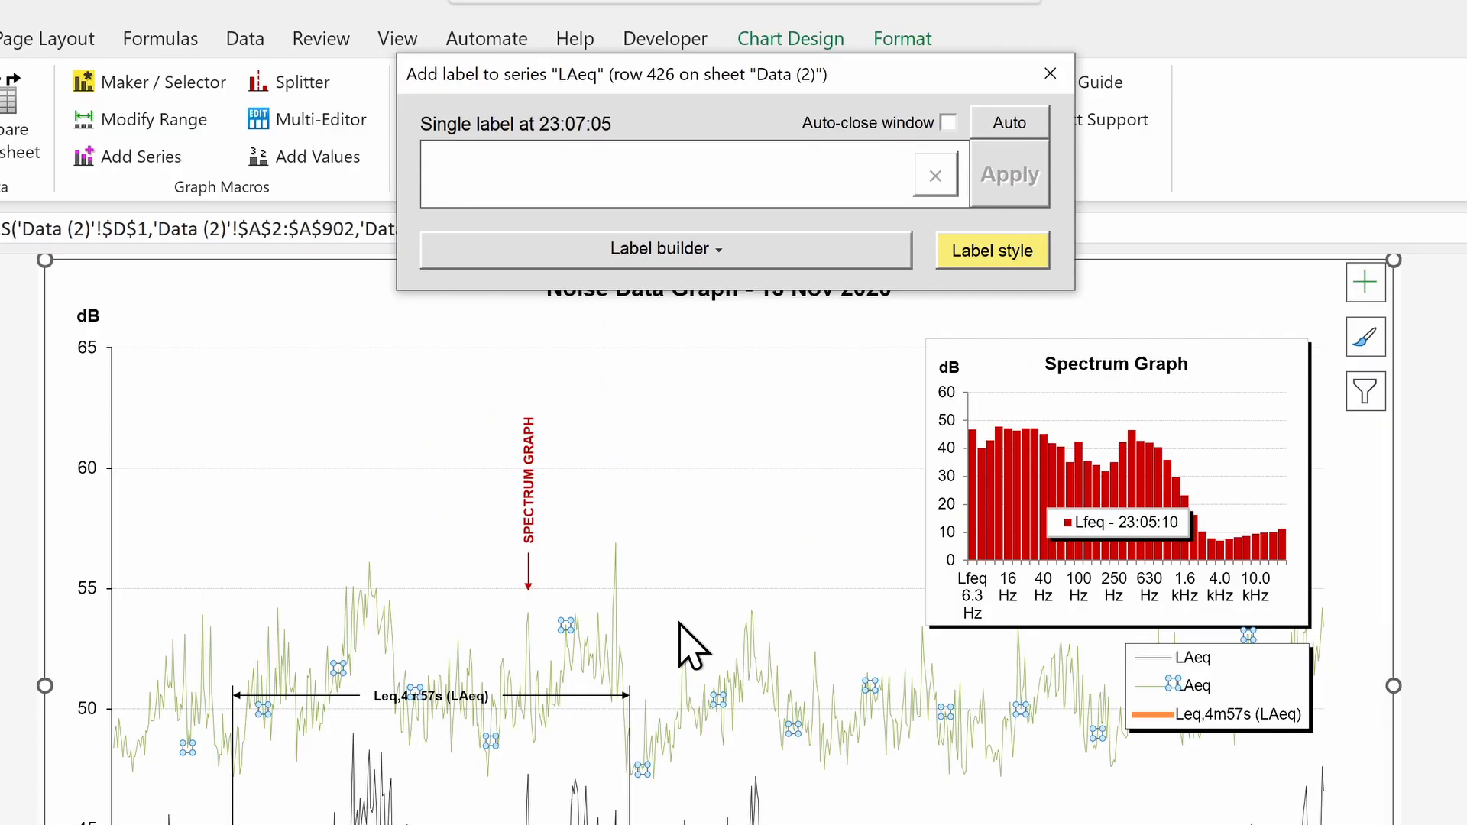
pyautogui.write('Event')
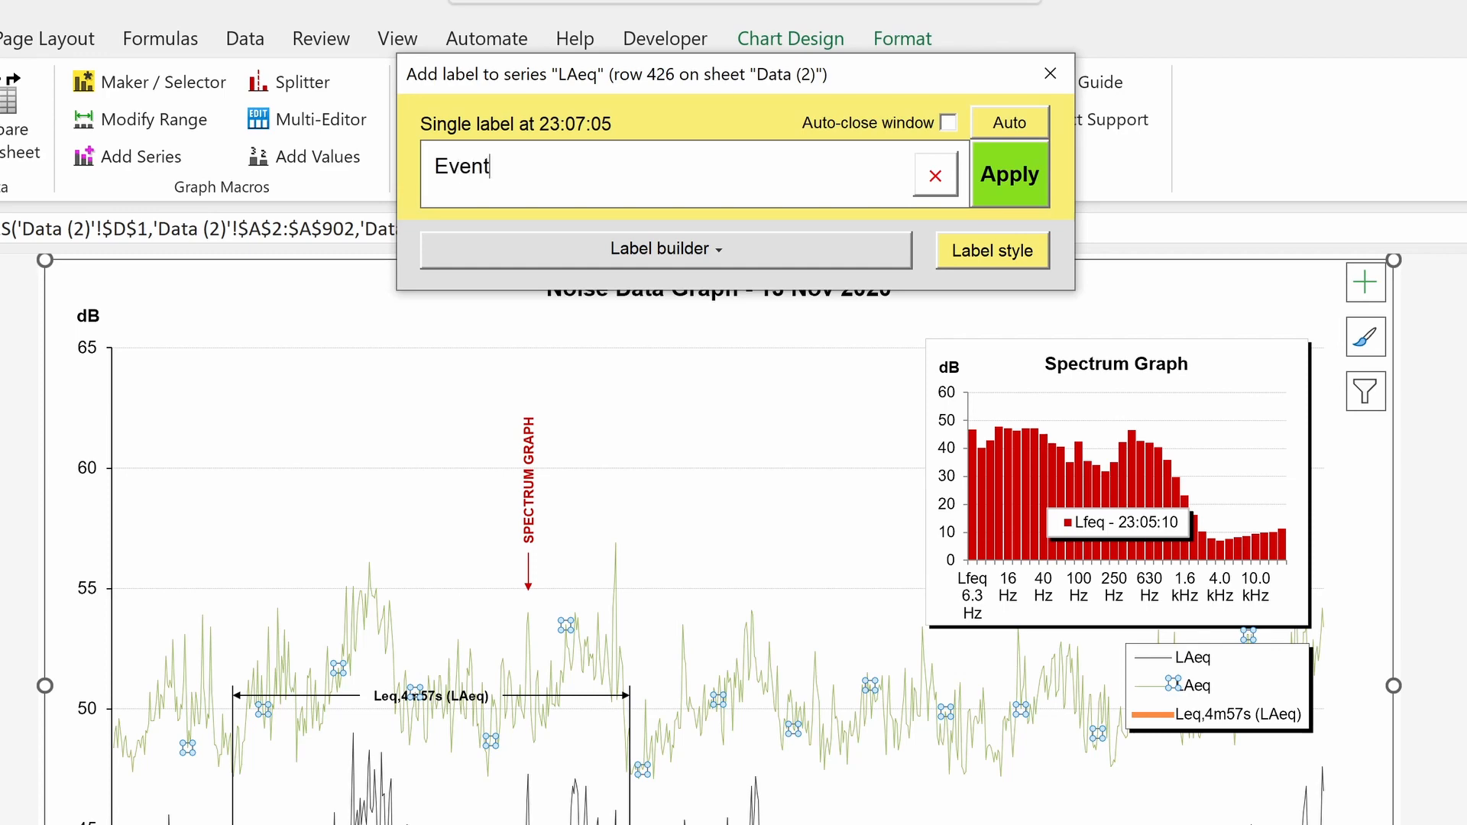
pyautogui.click(1046, 180)
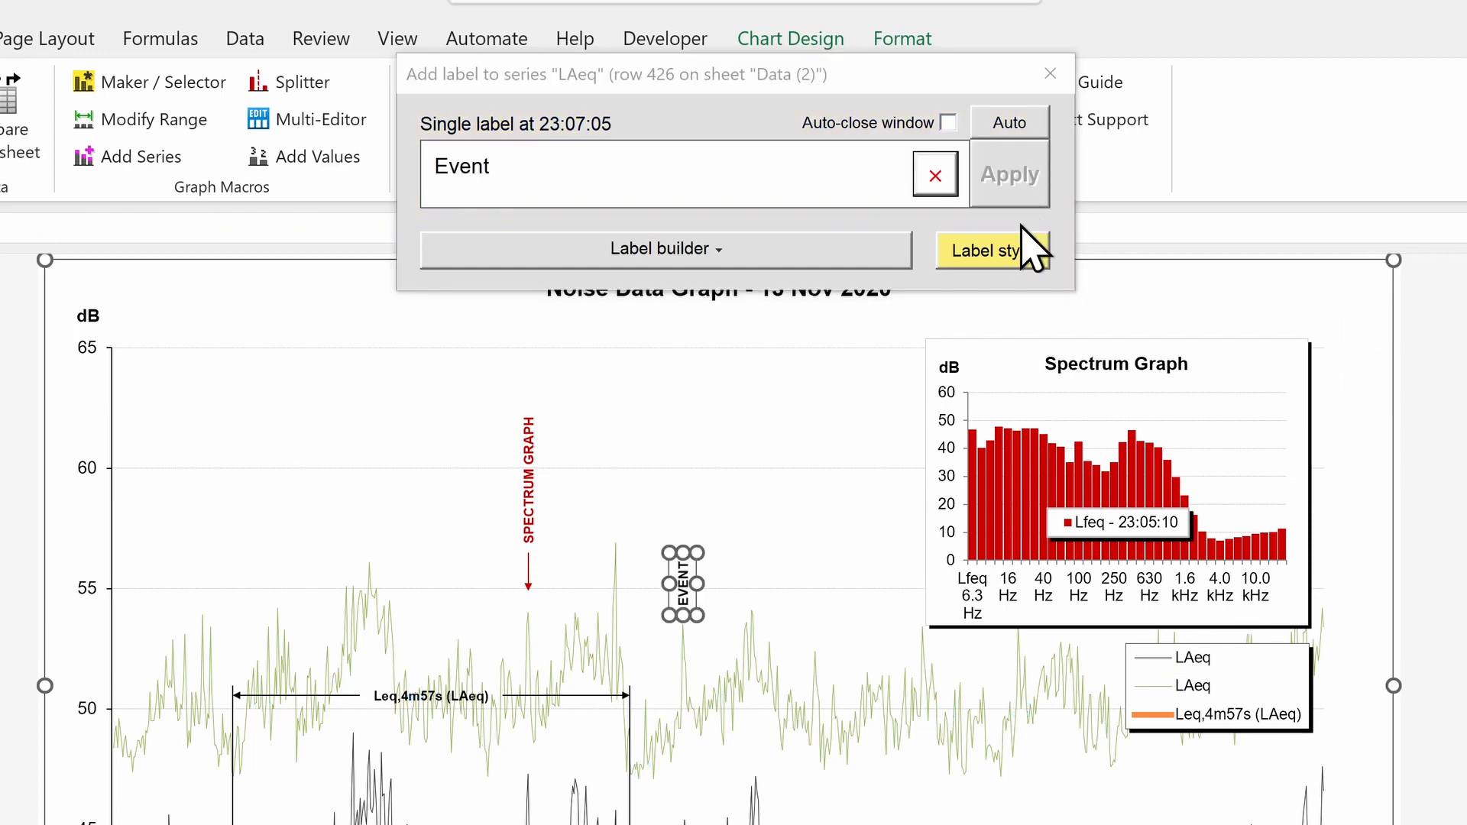
# Restyle the Event label at 23:07:05 with larger text in the series colour
pyautogui.click(1028, 256)
pyautogui.click(797, 600)
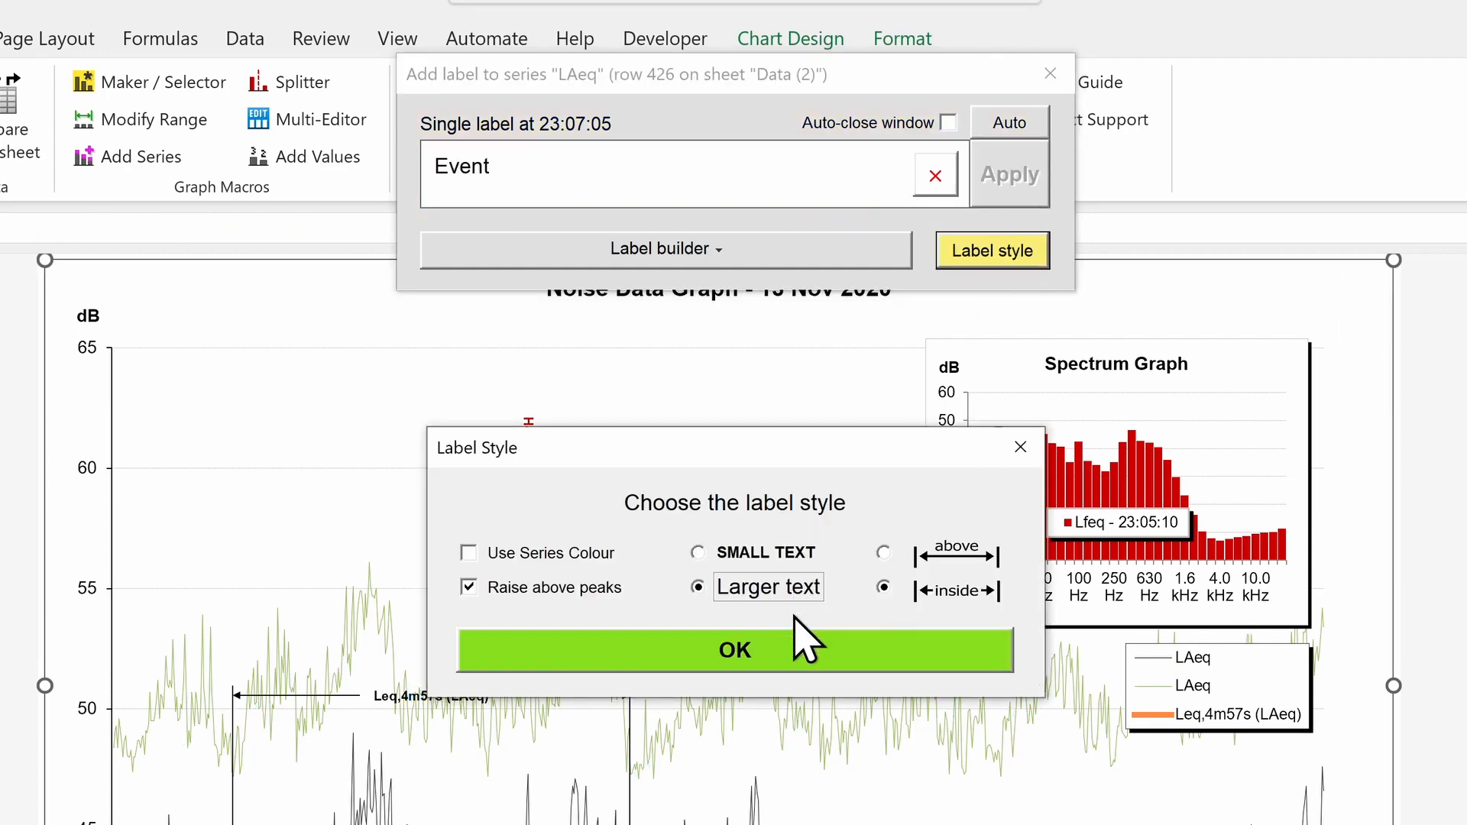
pyautogui.click(590, 551)
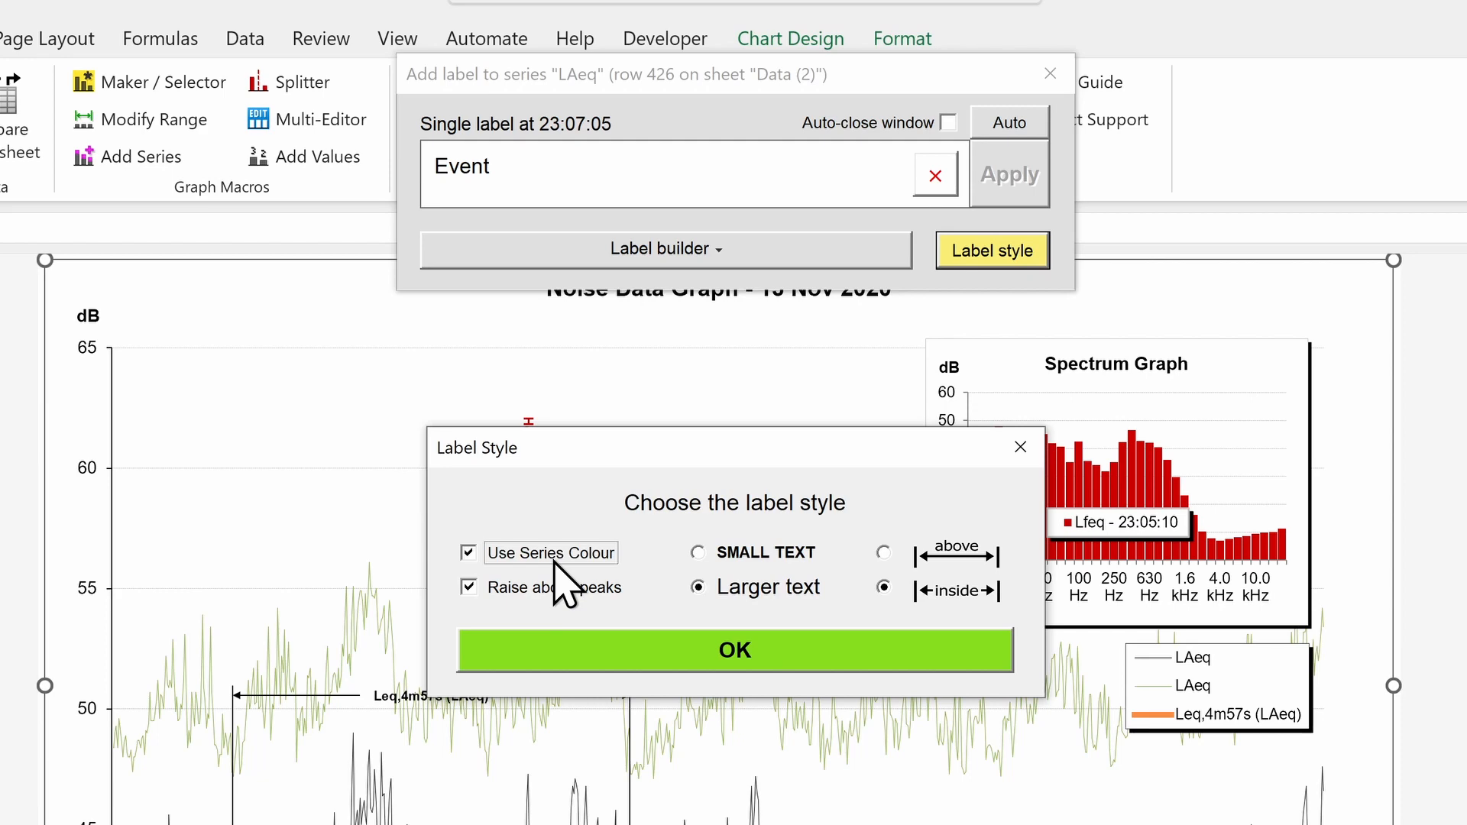
pyautogui.click(651, 658)
pyautogui.click(1011, 191)
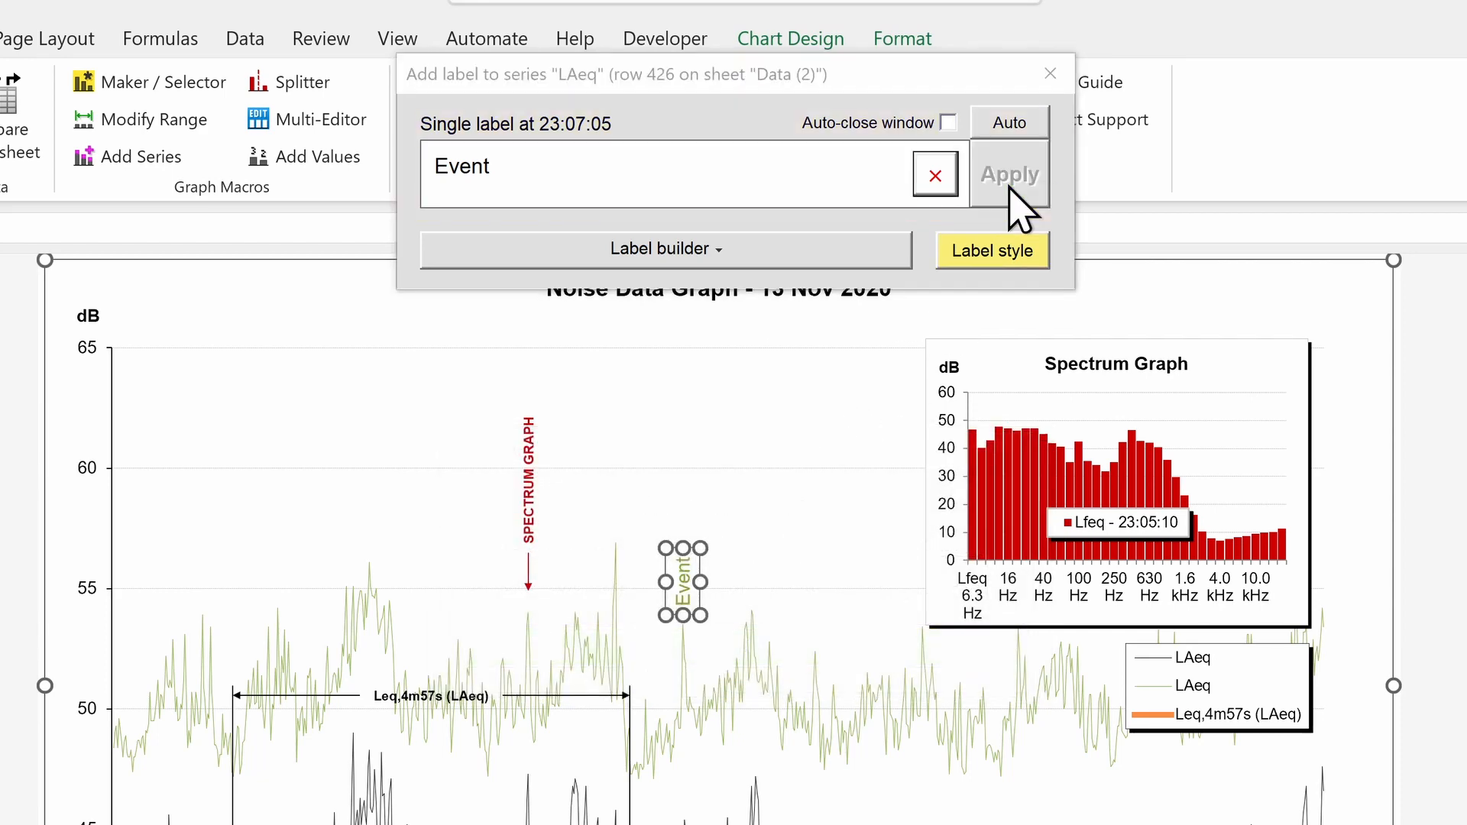
# Use the label builder's history, brackets and word cloud to change the 23:07:05 label to "(Bang Event) Label"
pyautogui.click(889, 252)
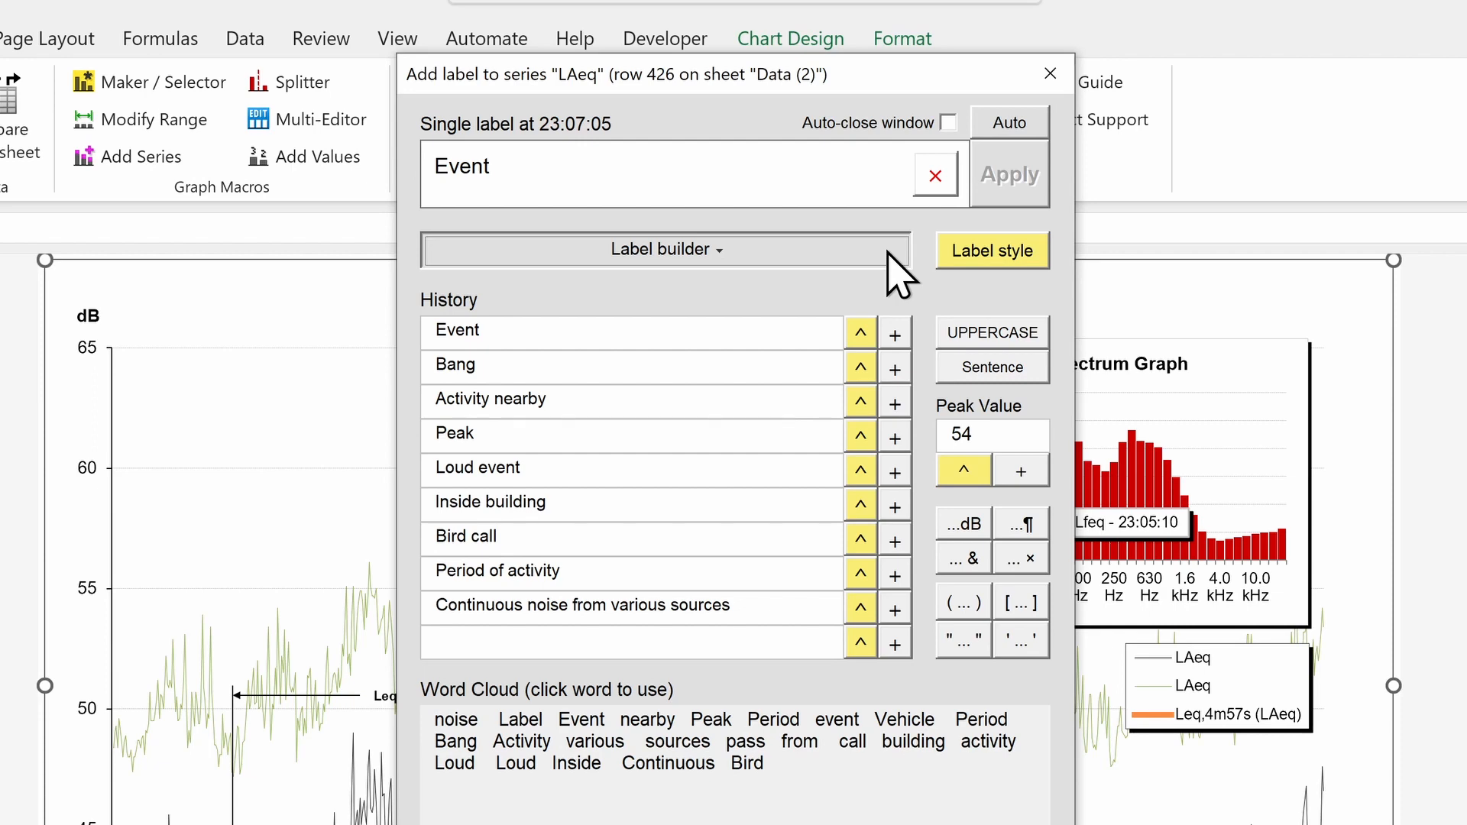
pyautogui.click(862, 368)
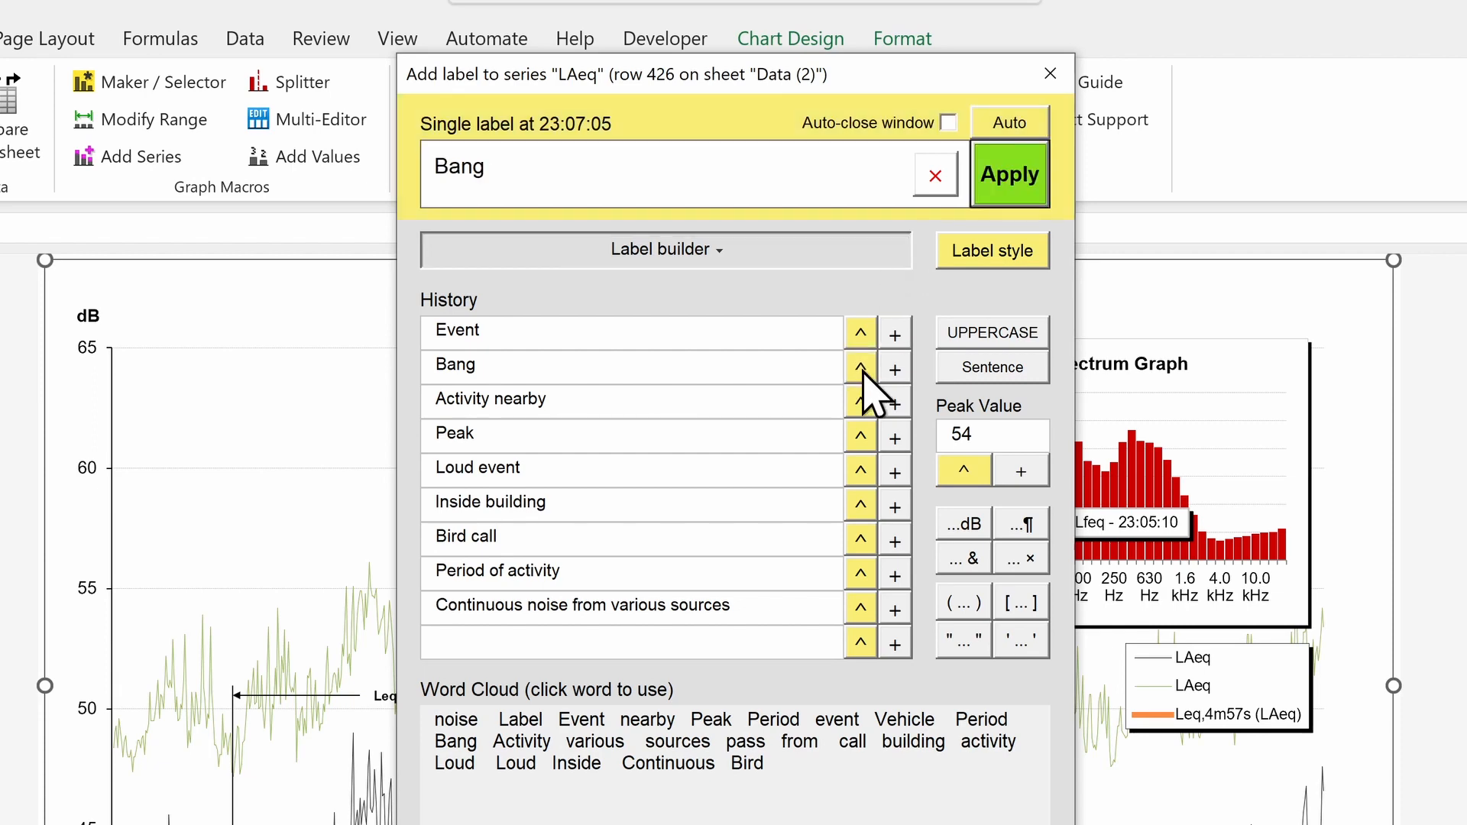
pyautogui.click(895, 336)
pyautogui.click(981, 601)
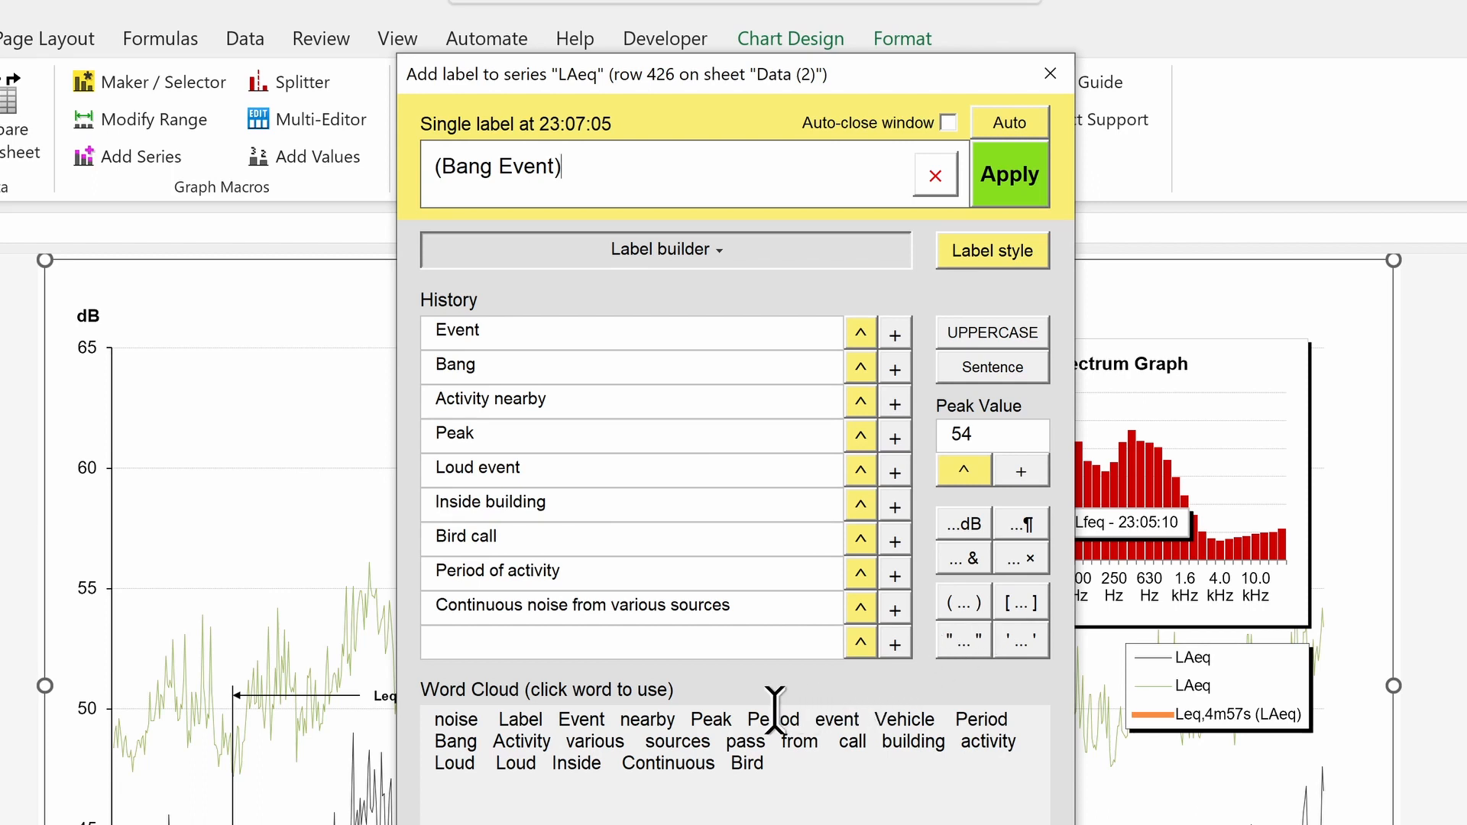
pyautogui.click(527, 718)
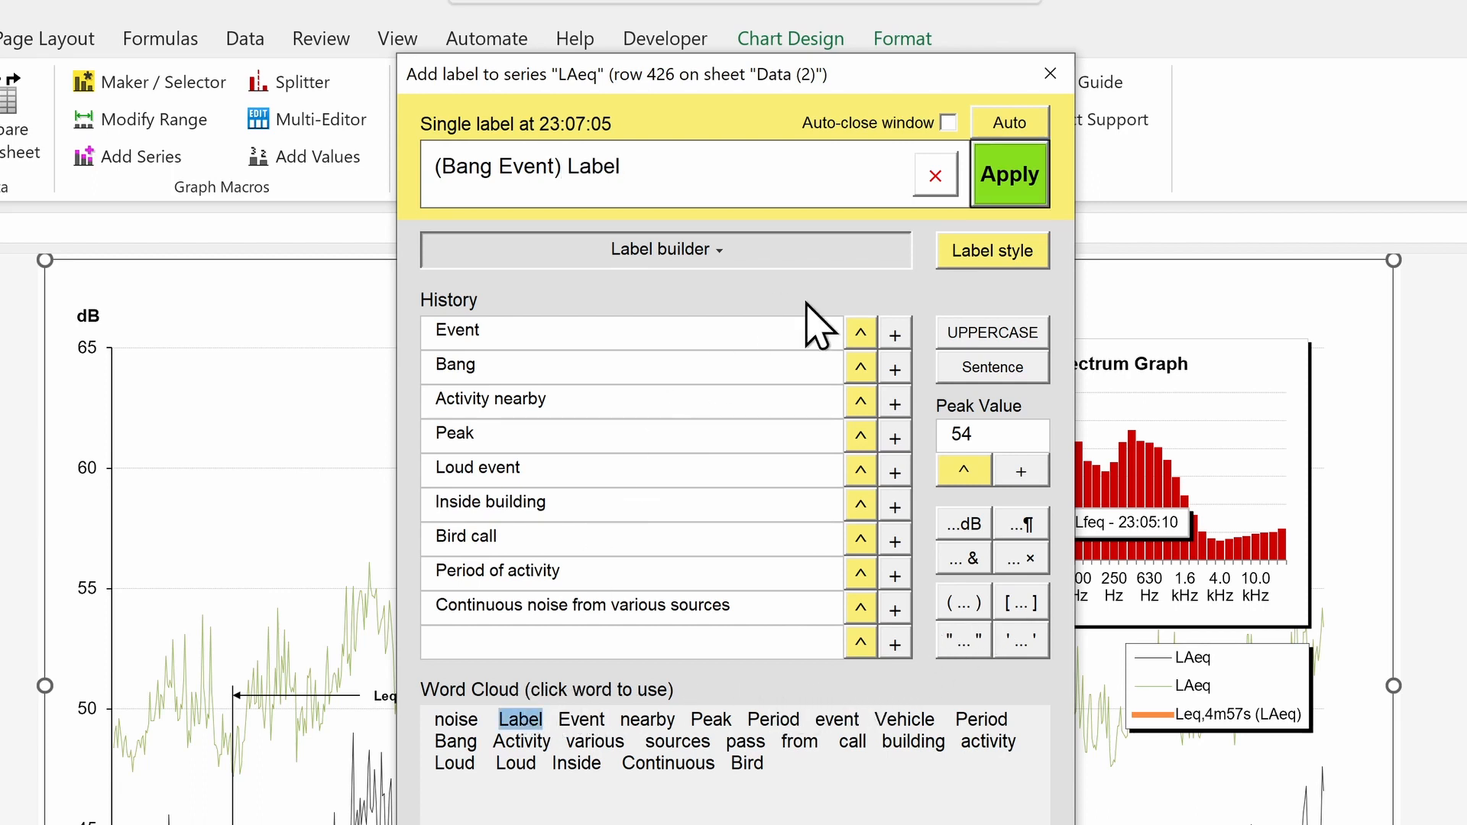
pyautogui.click(896, 256)
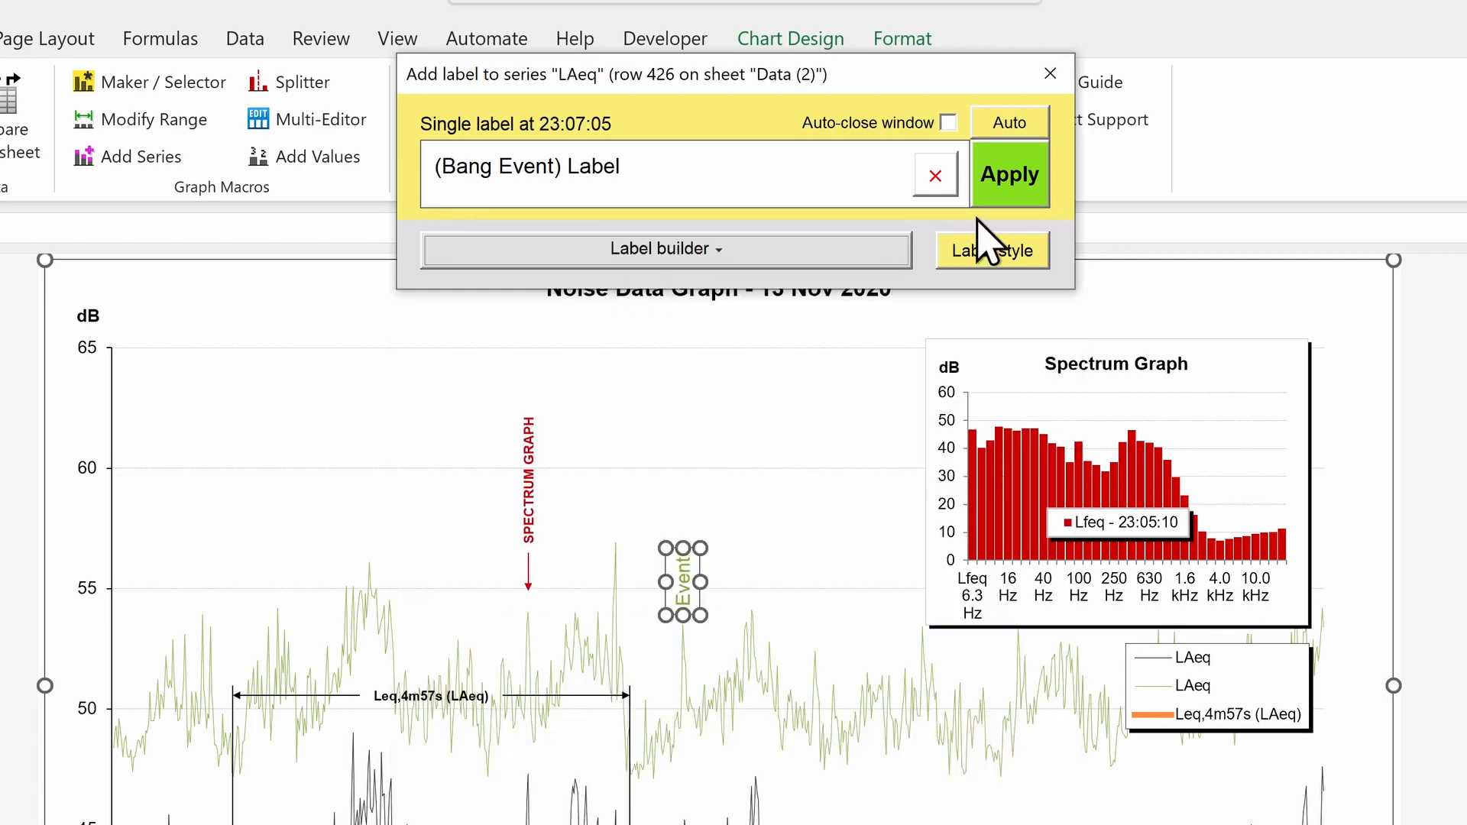
pyautogui.click(1003, 180)
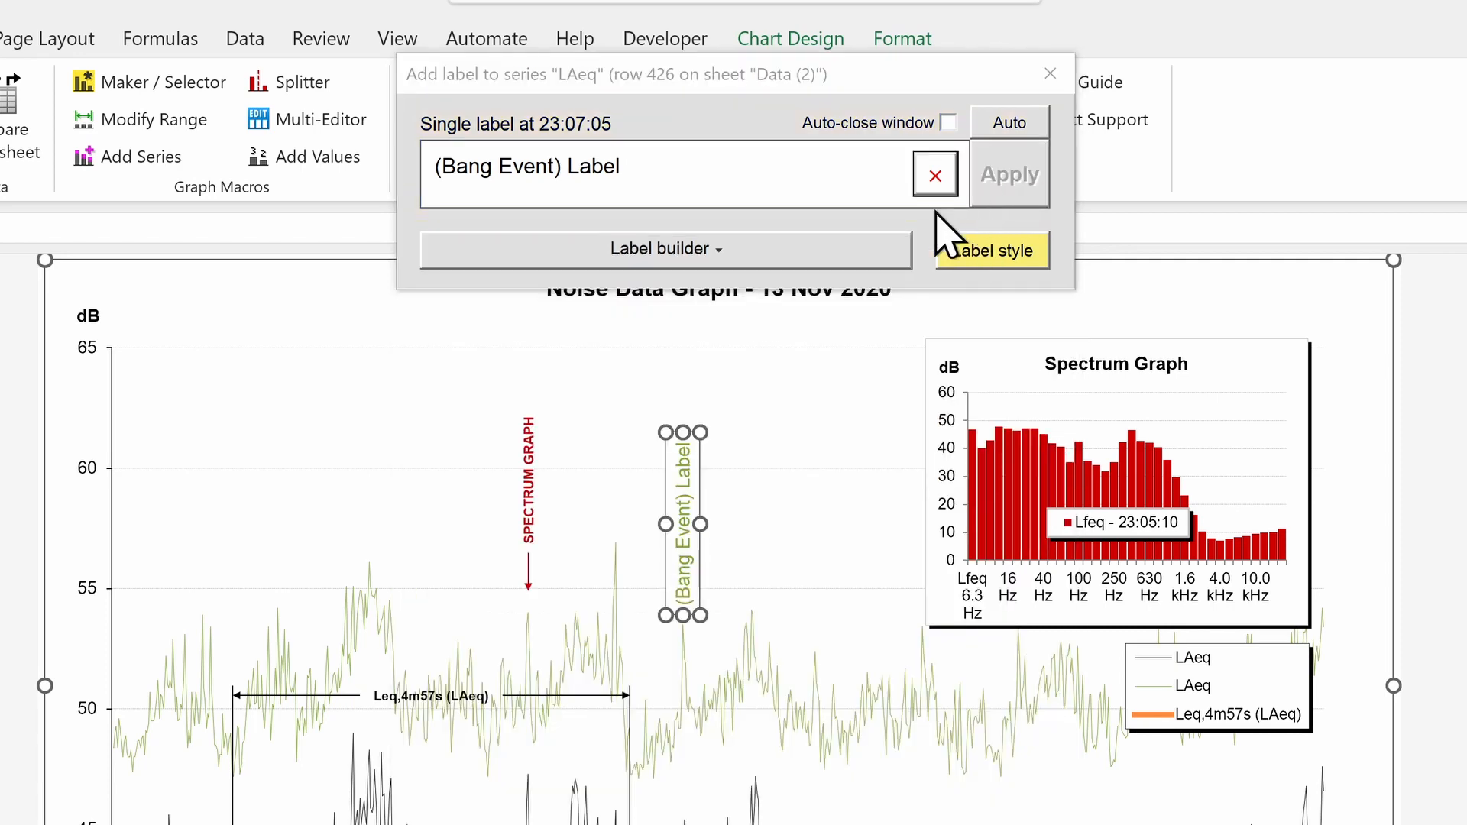
# Set the 23:07:05 label to "Event" from the label history and apply it
pyautogui.click(904, 251)
pyautogui.click(861, 369)
pyautogui.click(906, 254)
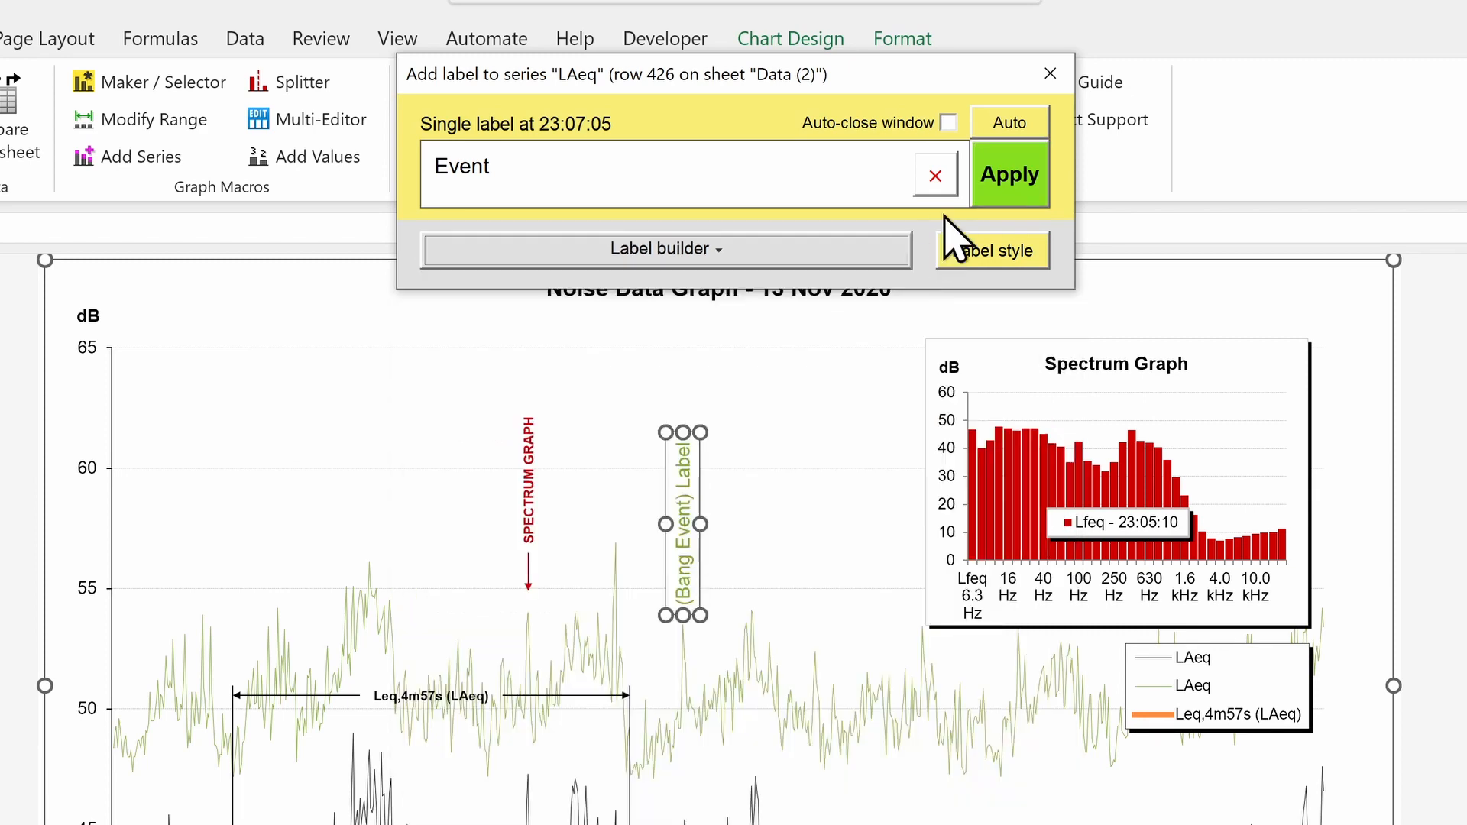
pyautogui.click(1010, 182)
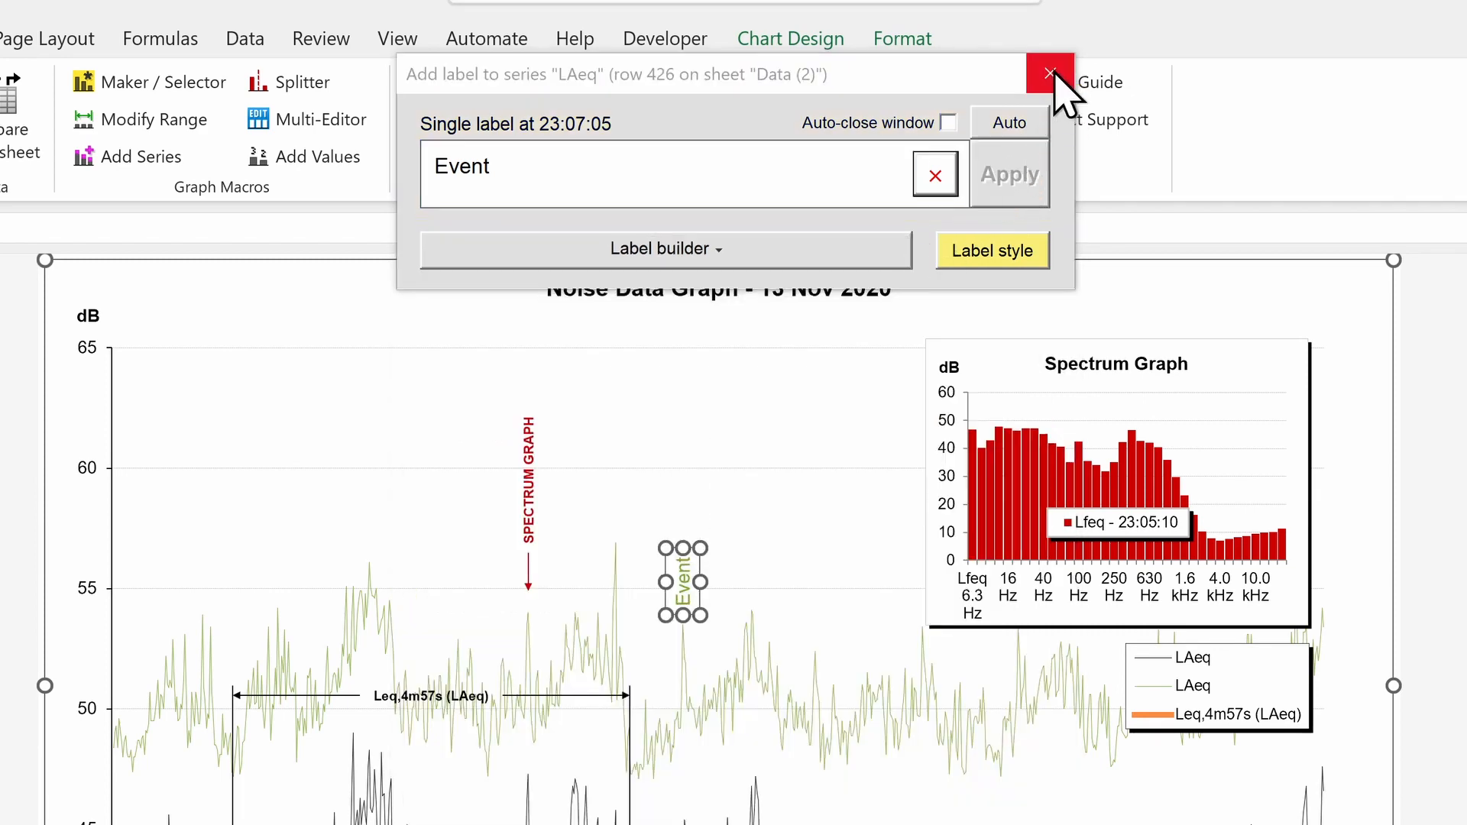
# Leave the label window's auto-close off and add Event labels to the peaks at 23:06:15 and 23:07:57
pyautogui.click(913, 126)
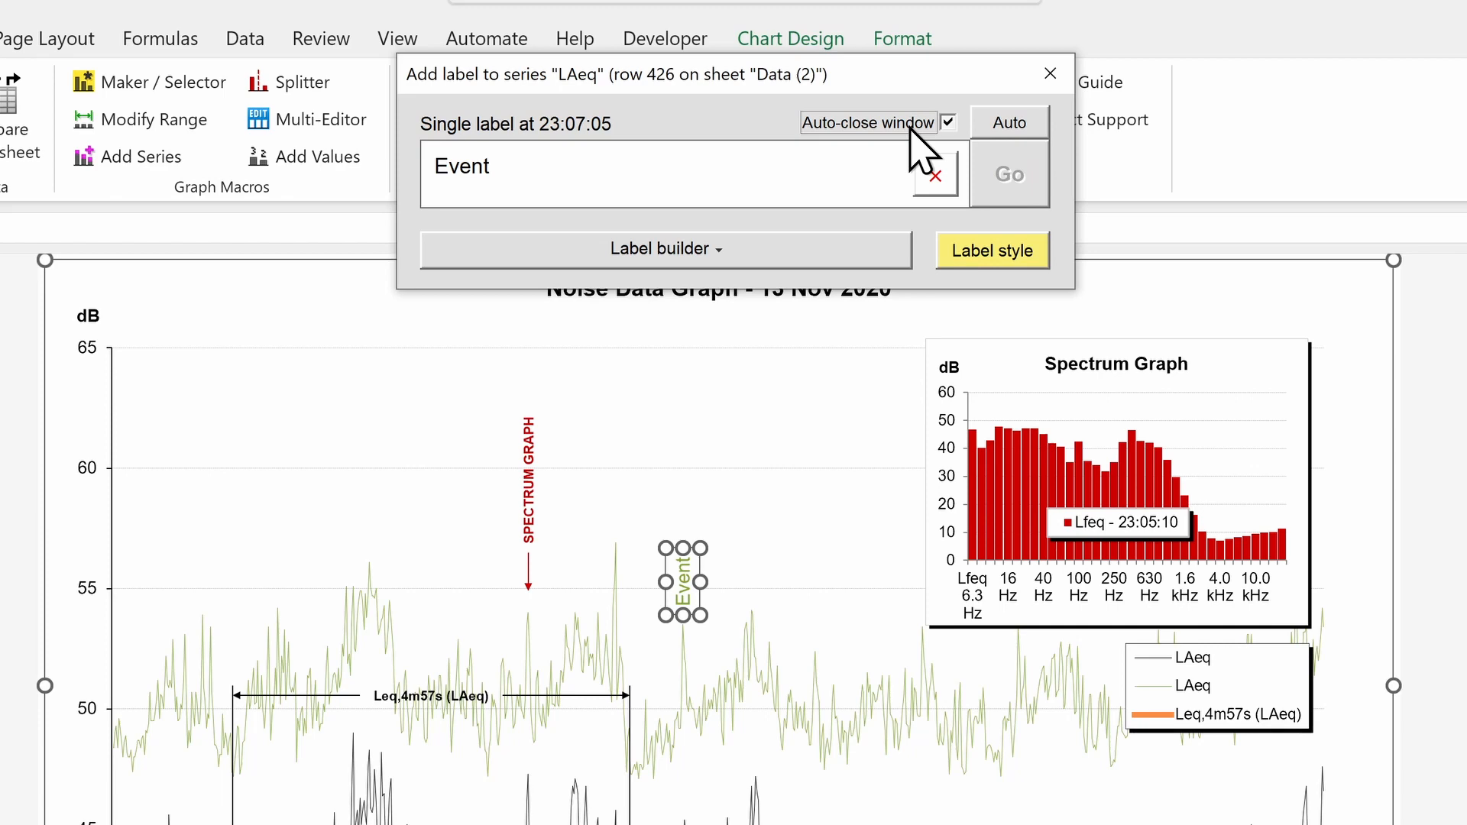
pyautogui.click(914, 126)
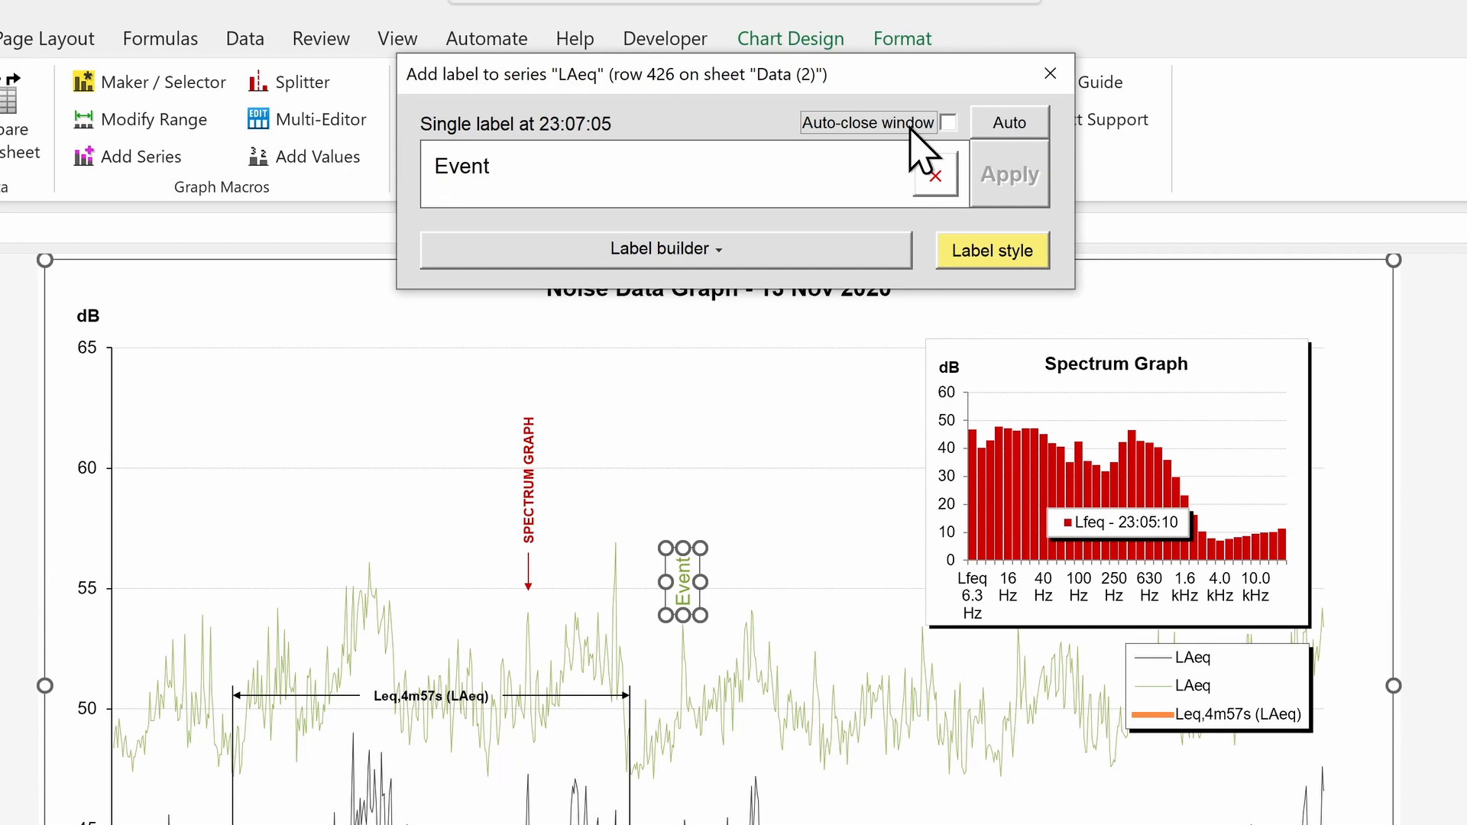
pyautogui.click(620, 544)
pyautogui.click(621, 545)
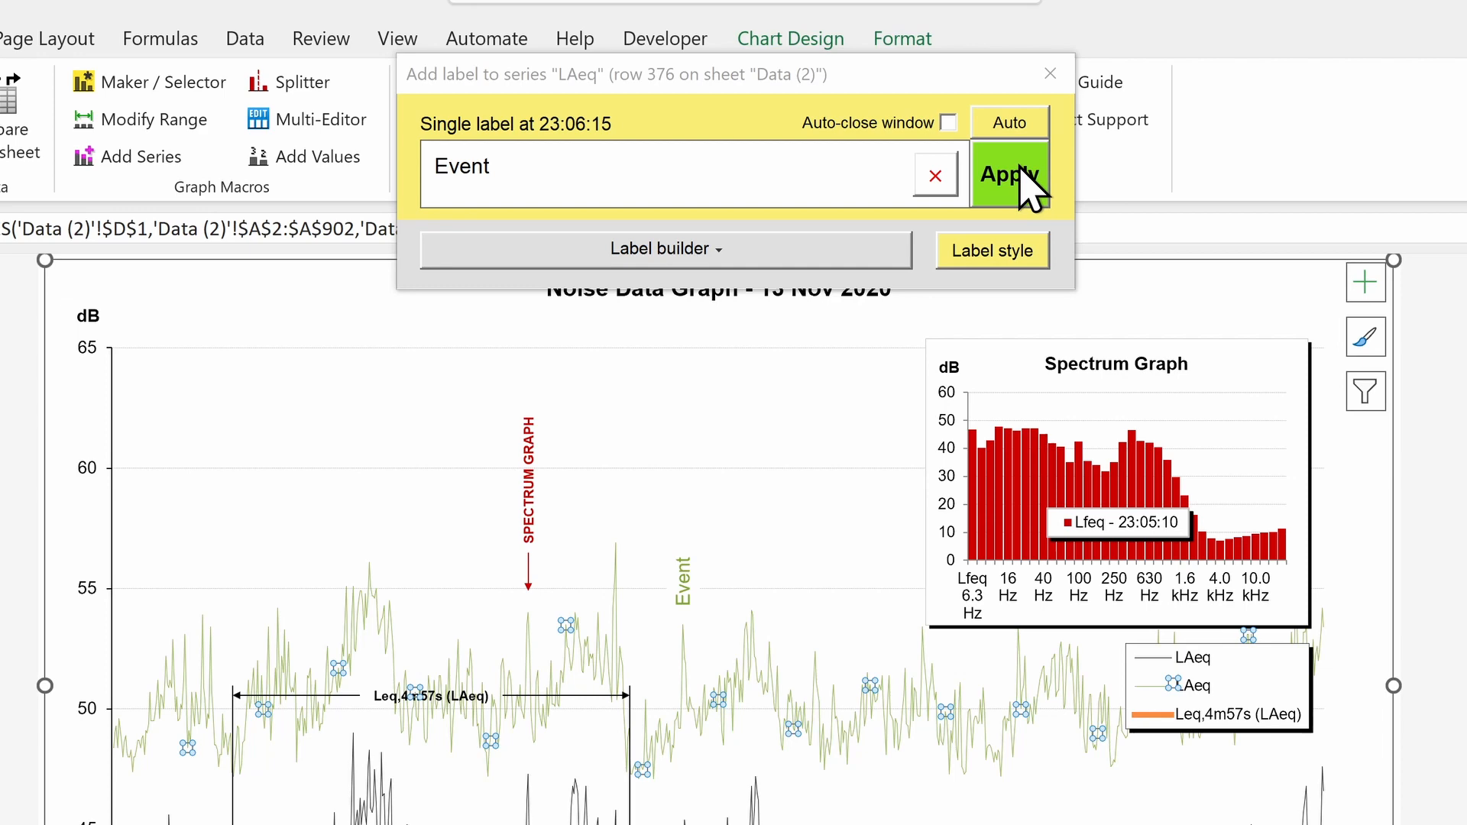
pyautogui.click(1028, 187)
pyautogui.click(755, 615)
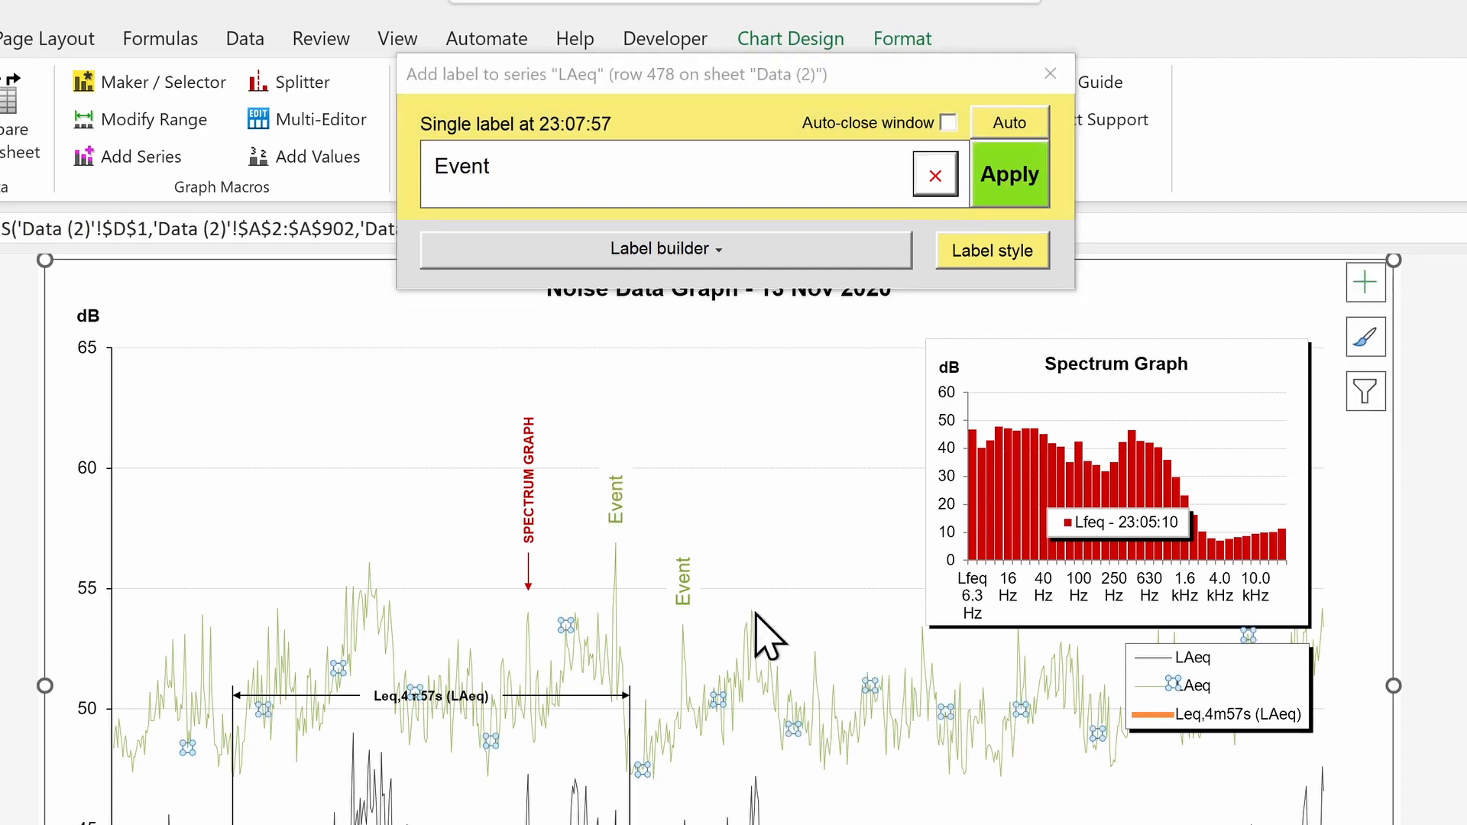
pyautogui.click(1011, 187)
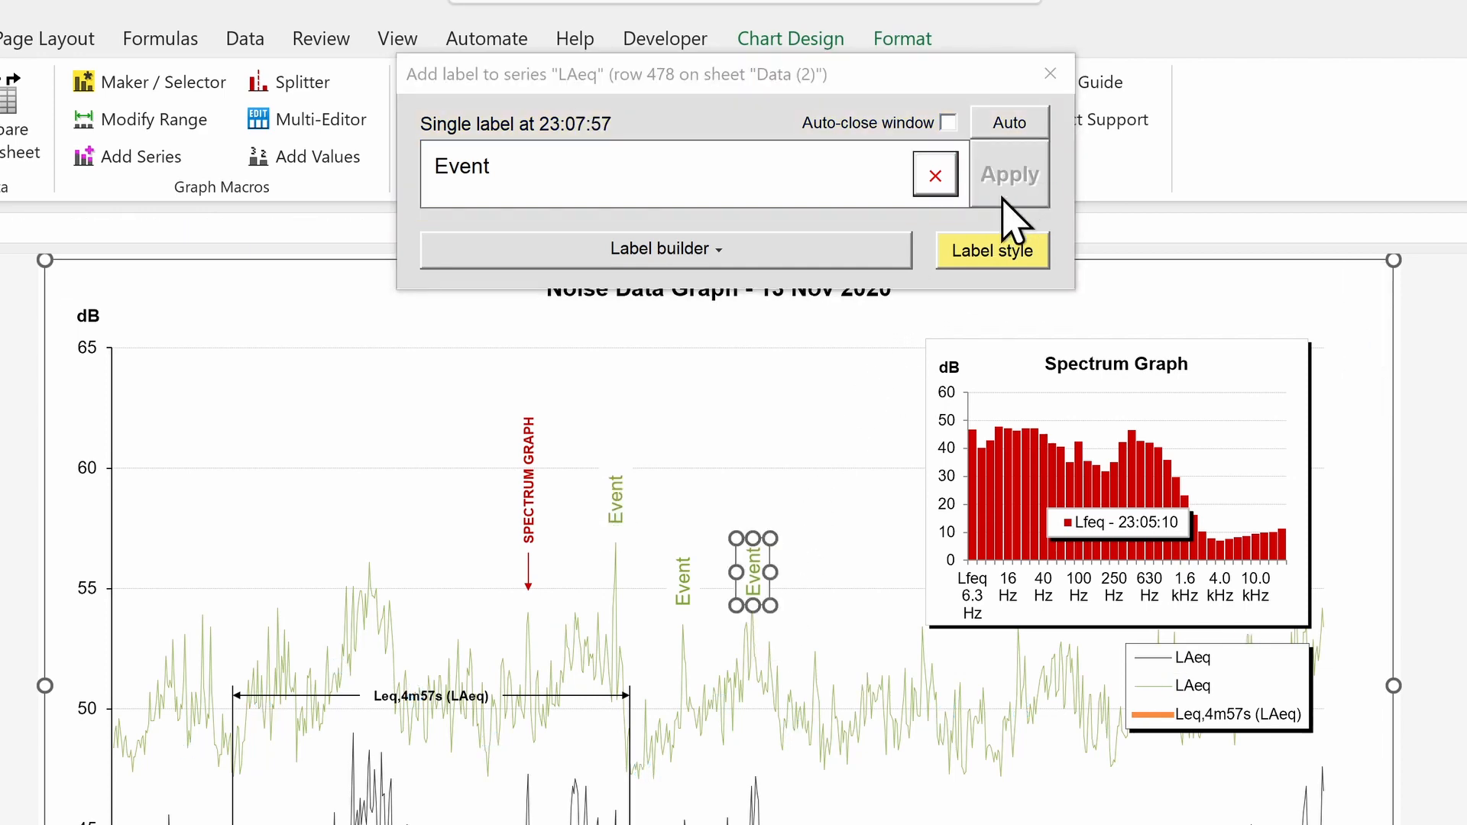
# Label the peaks at 23:03:12 and 23:08:43 as Event in automatic mode, and close the labelling tools
pyautogui.click(1010, 123)
pyautogui.click(373, 569)
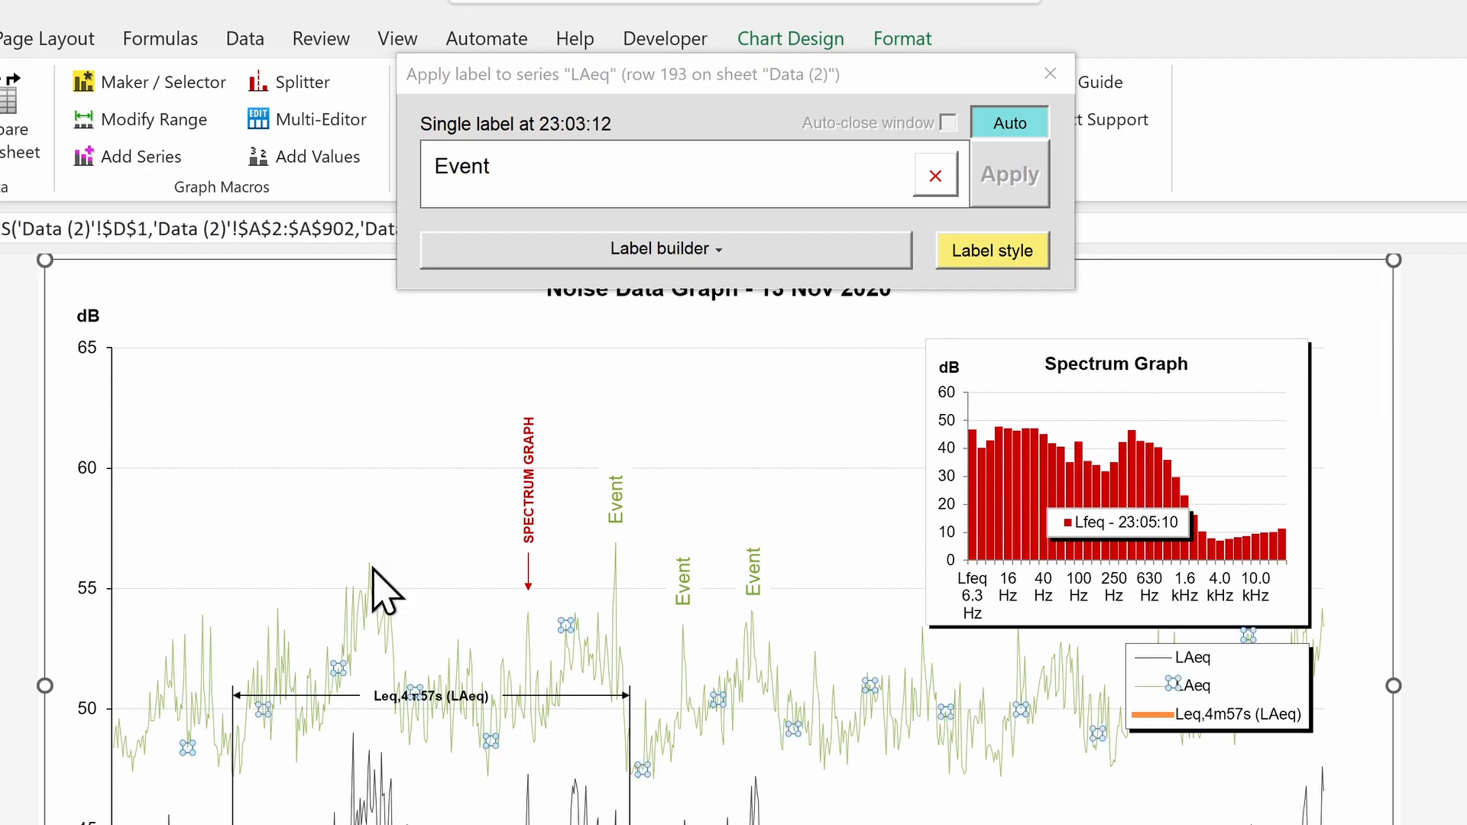
pyautogui.click(818, 656)
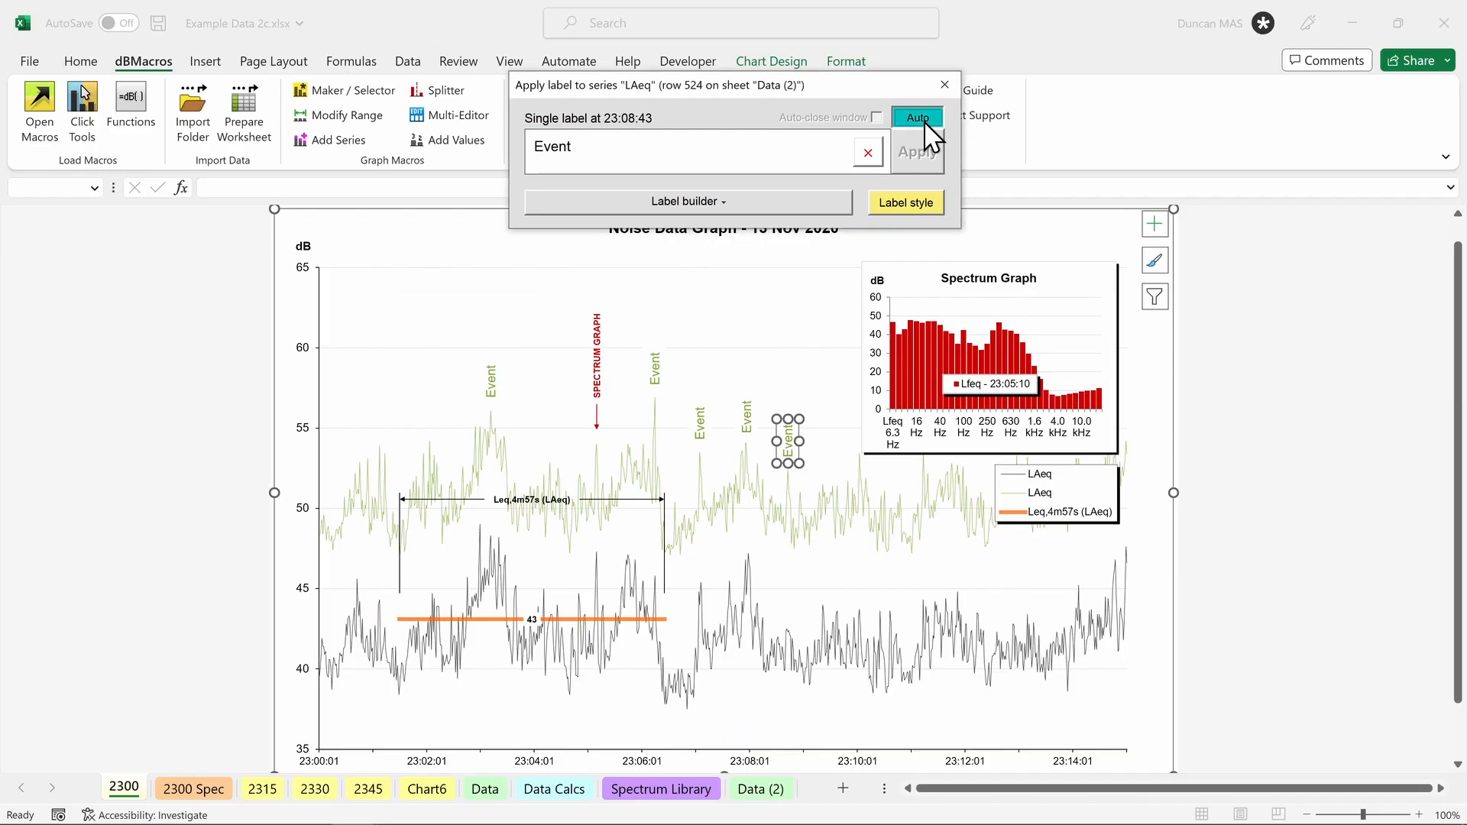
pyautogui.click(1021, 132)
pyautogui.click(945, 85)
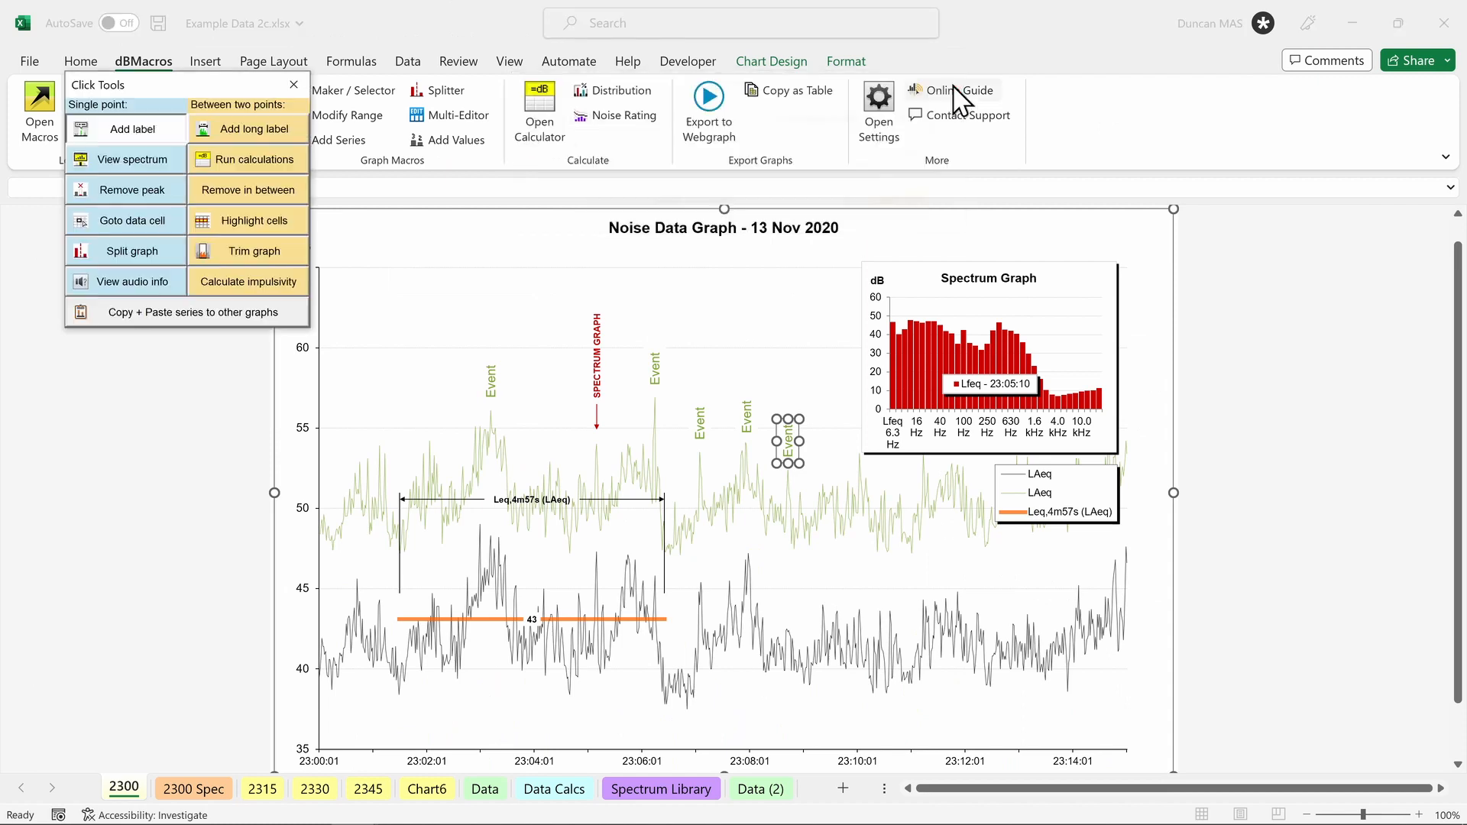
pyautogui.click(297, 84)
pyautogui.click(169, 260)
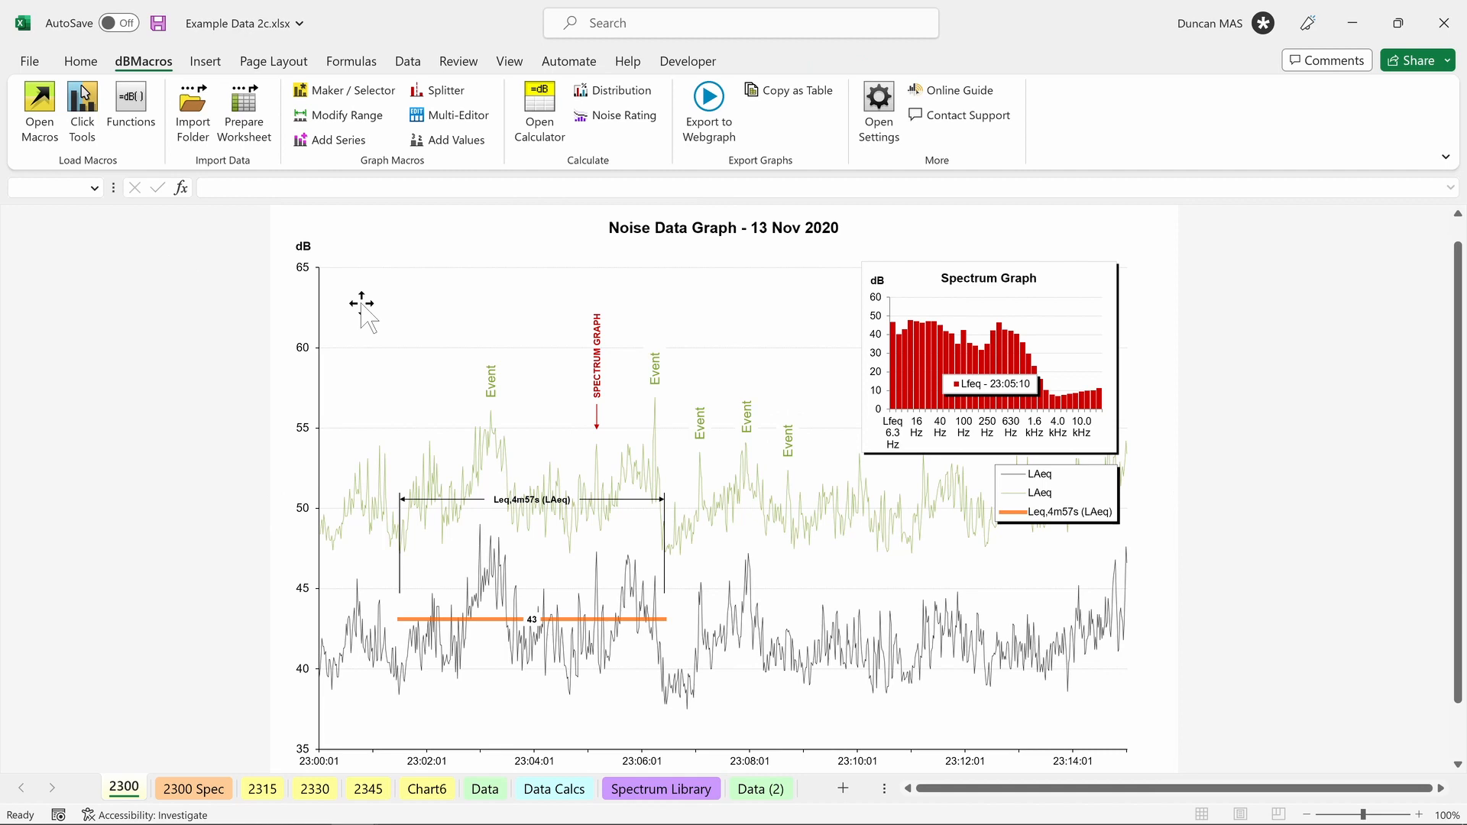
# Inspect the formatting options of the Event and long Leq labels, plus the Labels column on the Data (2) sheet
pyautogui.doubleClick(697, 417)
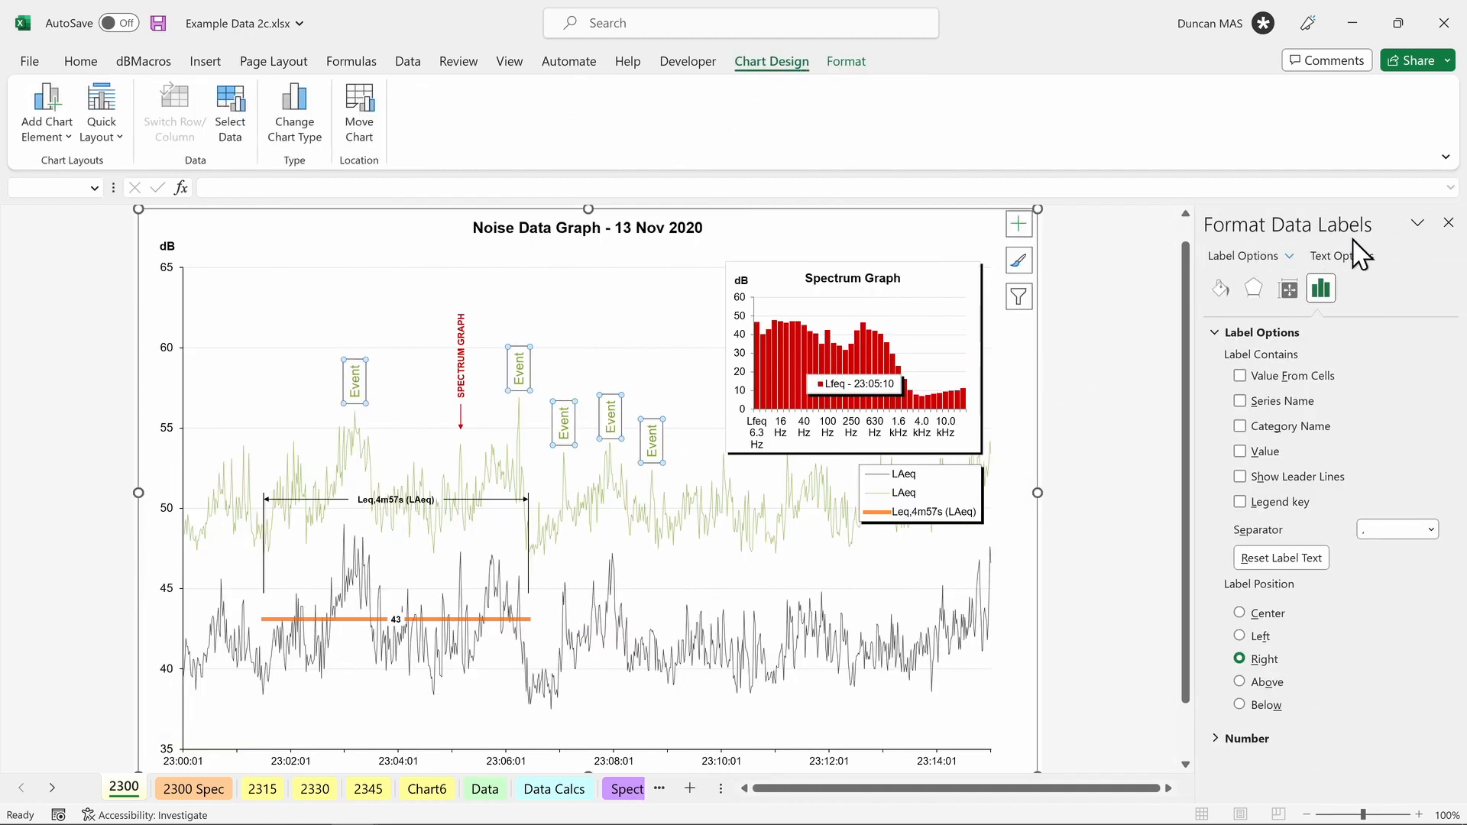
pyautogui.click(503, 501)
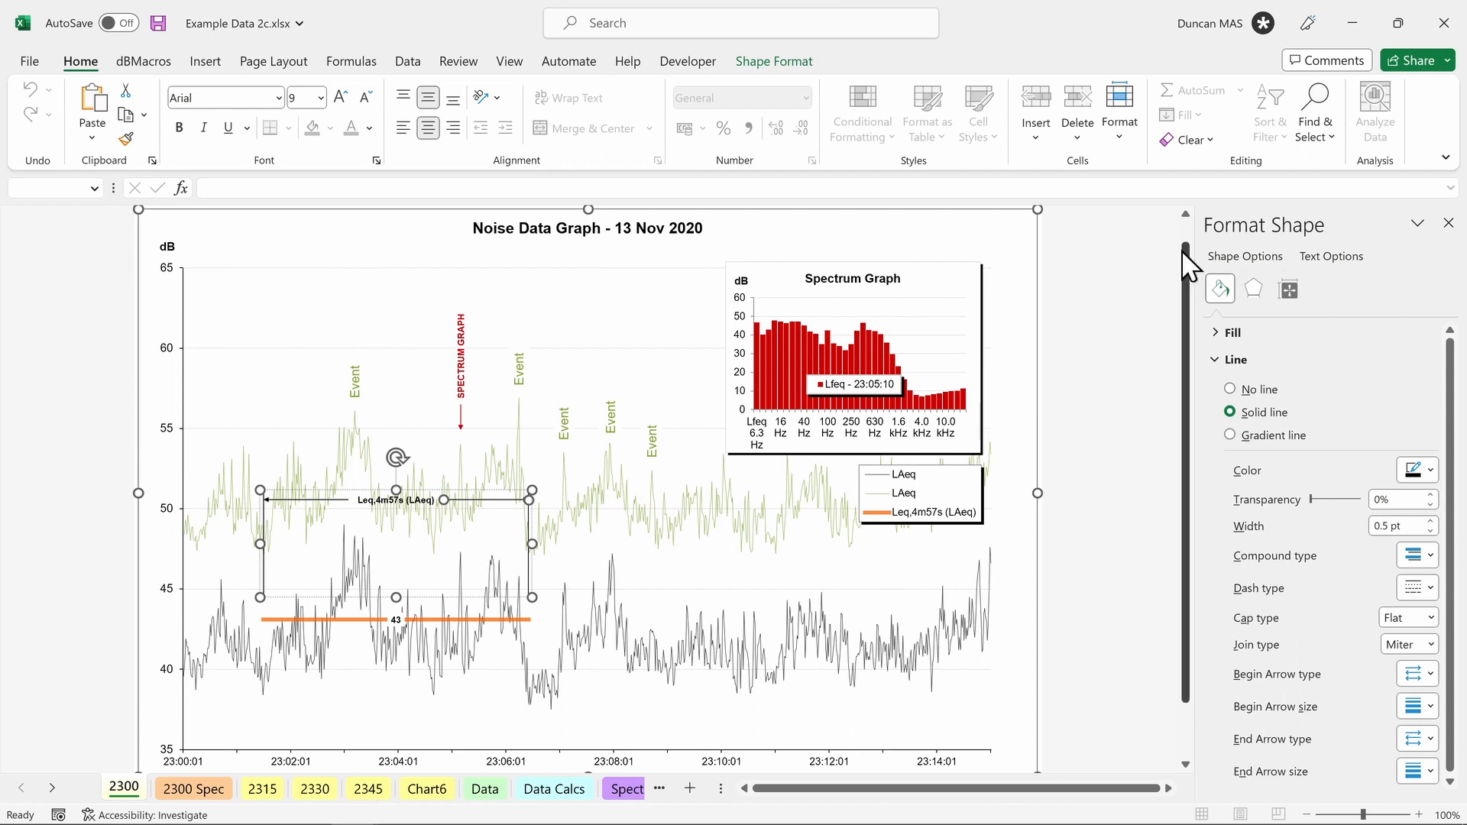
pyautogui.click(28, 307)
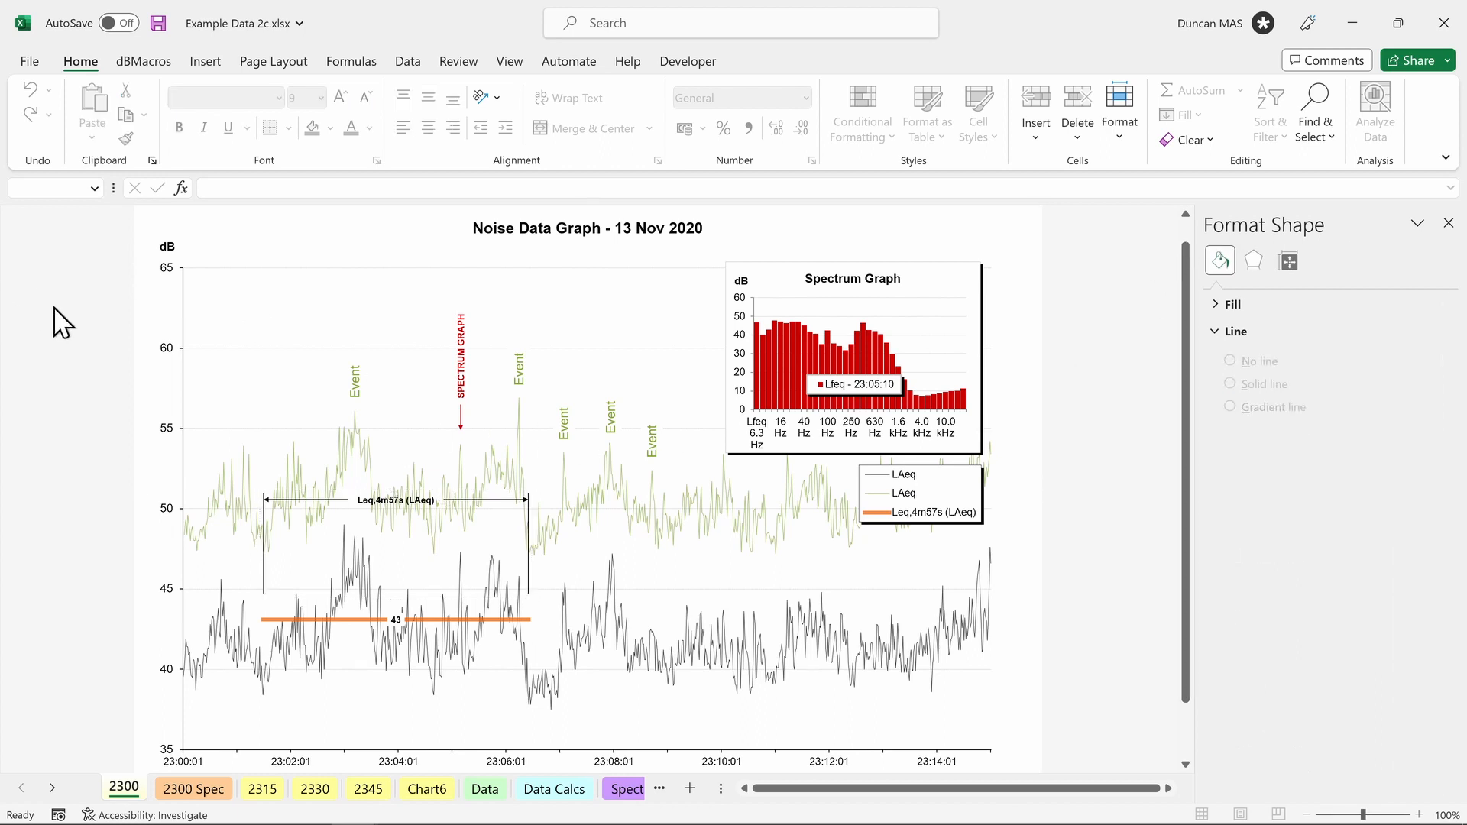
pyautogui.click(1450, 224)
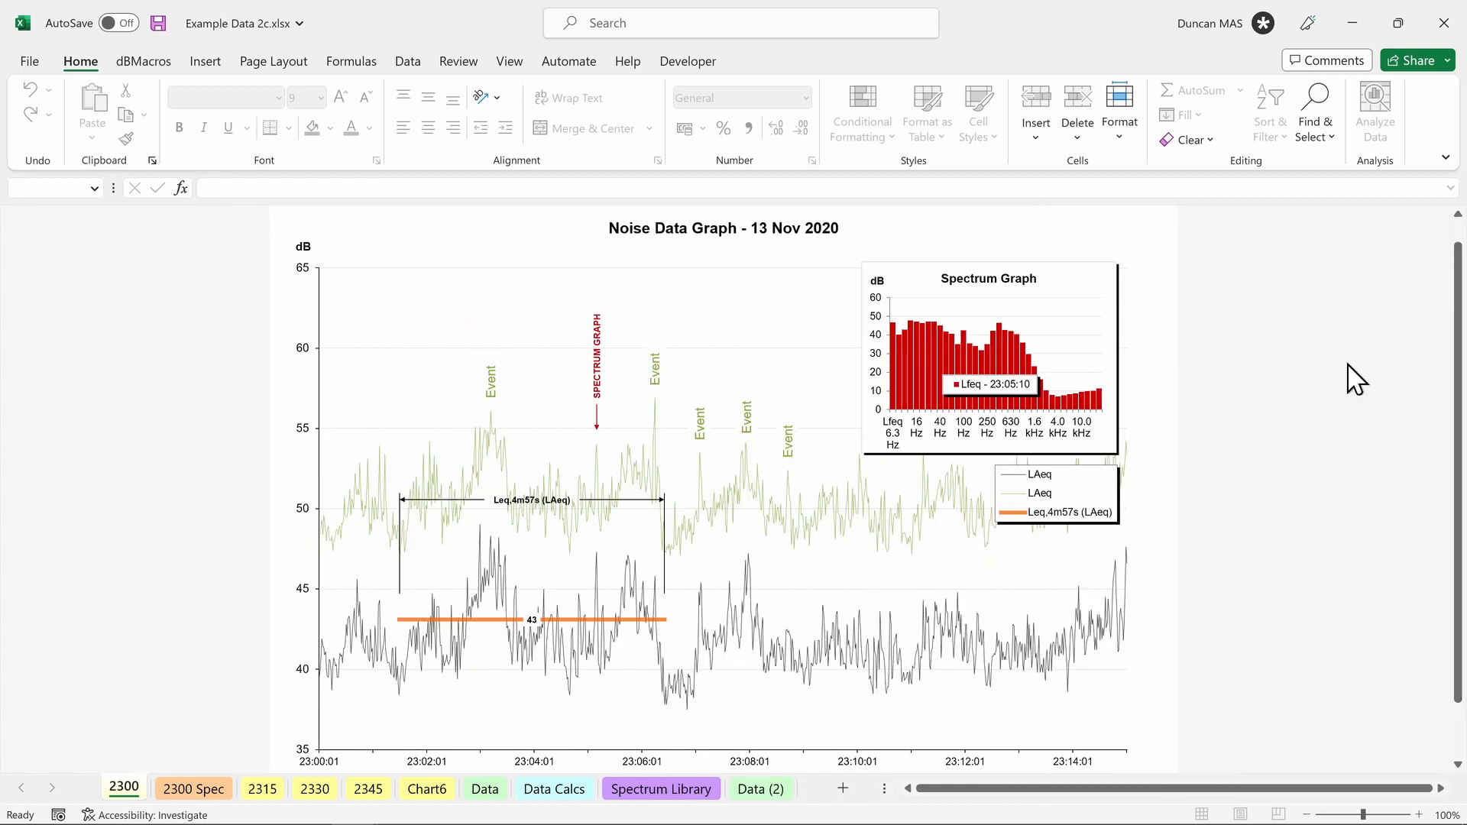
pyautogui.click(767, 792)
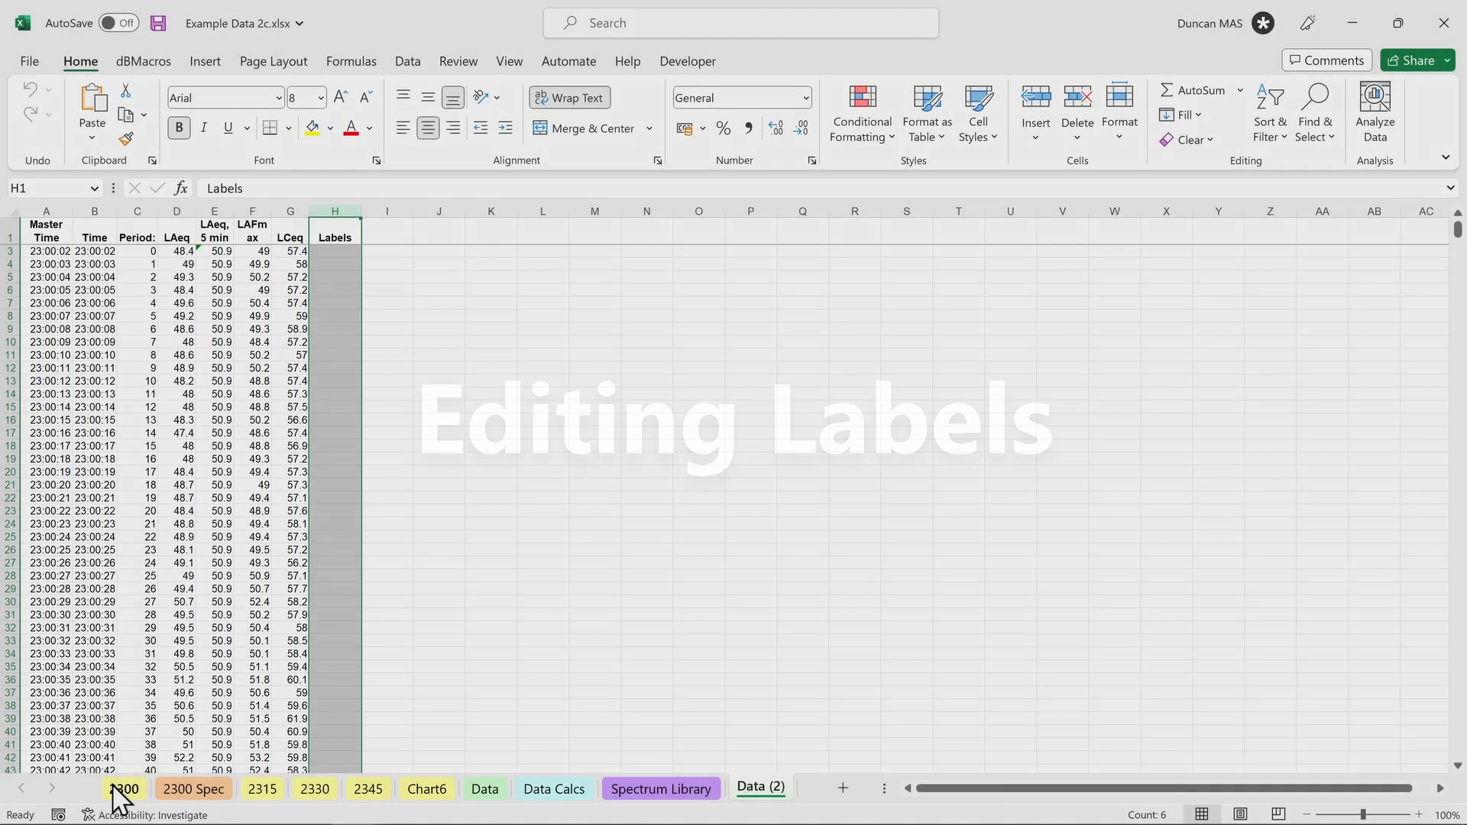
pyautogui.click(122, 791)
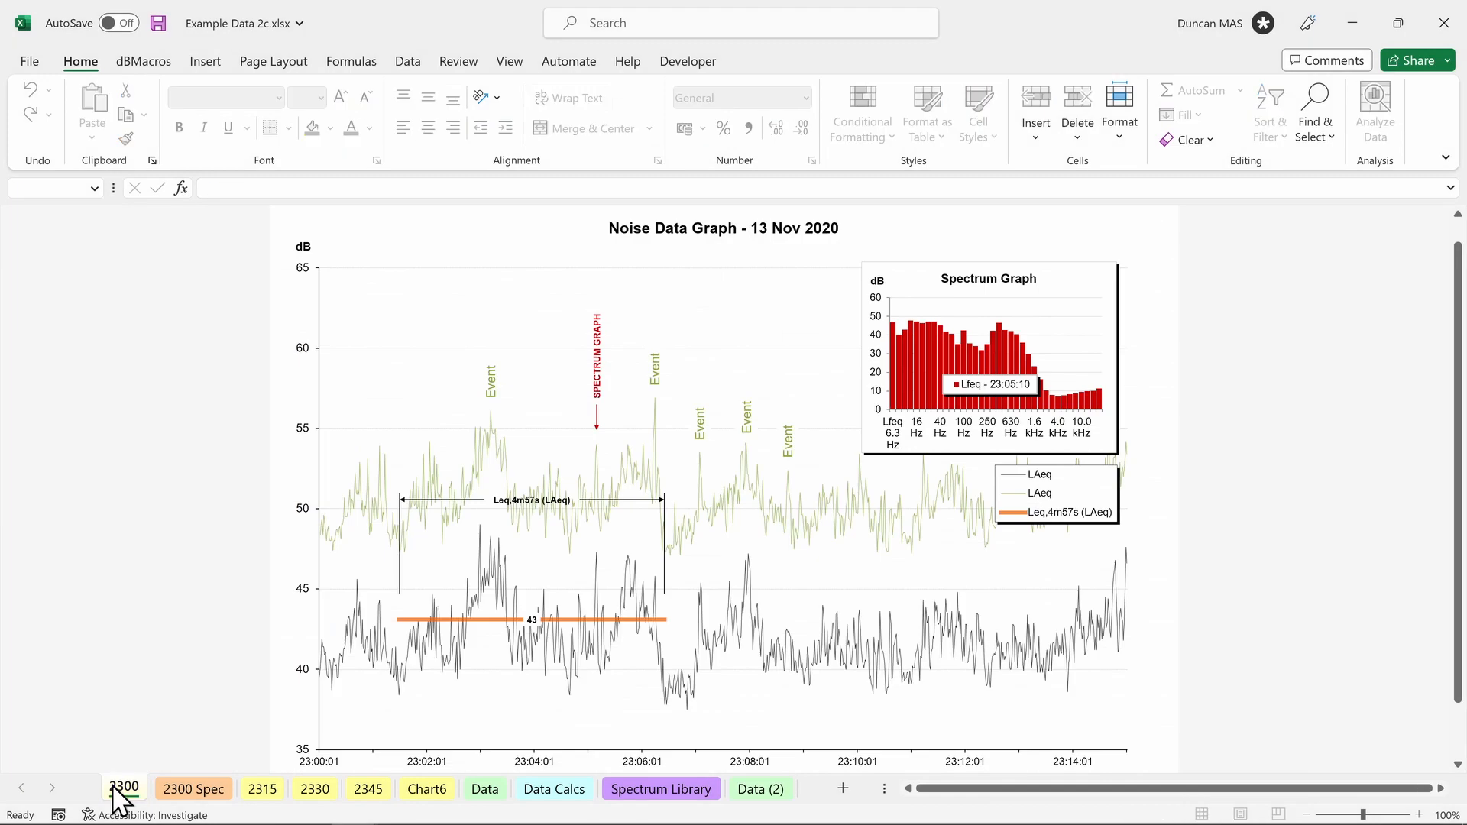
# Change the Event label at 23:07:05 to "Activity nearby" from the label history, with the label window's auto-close on, and close the click tools
pyautogui.click(141, 61)
pyautogui.click(116, 103)
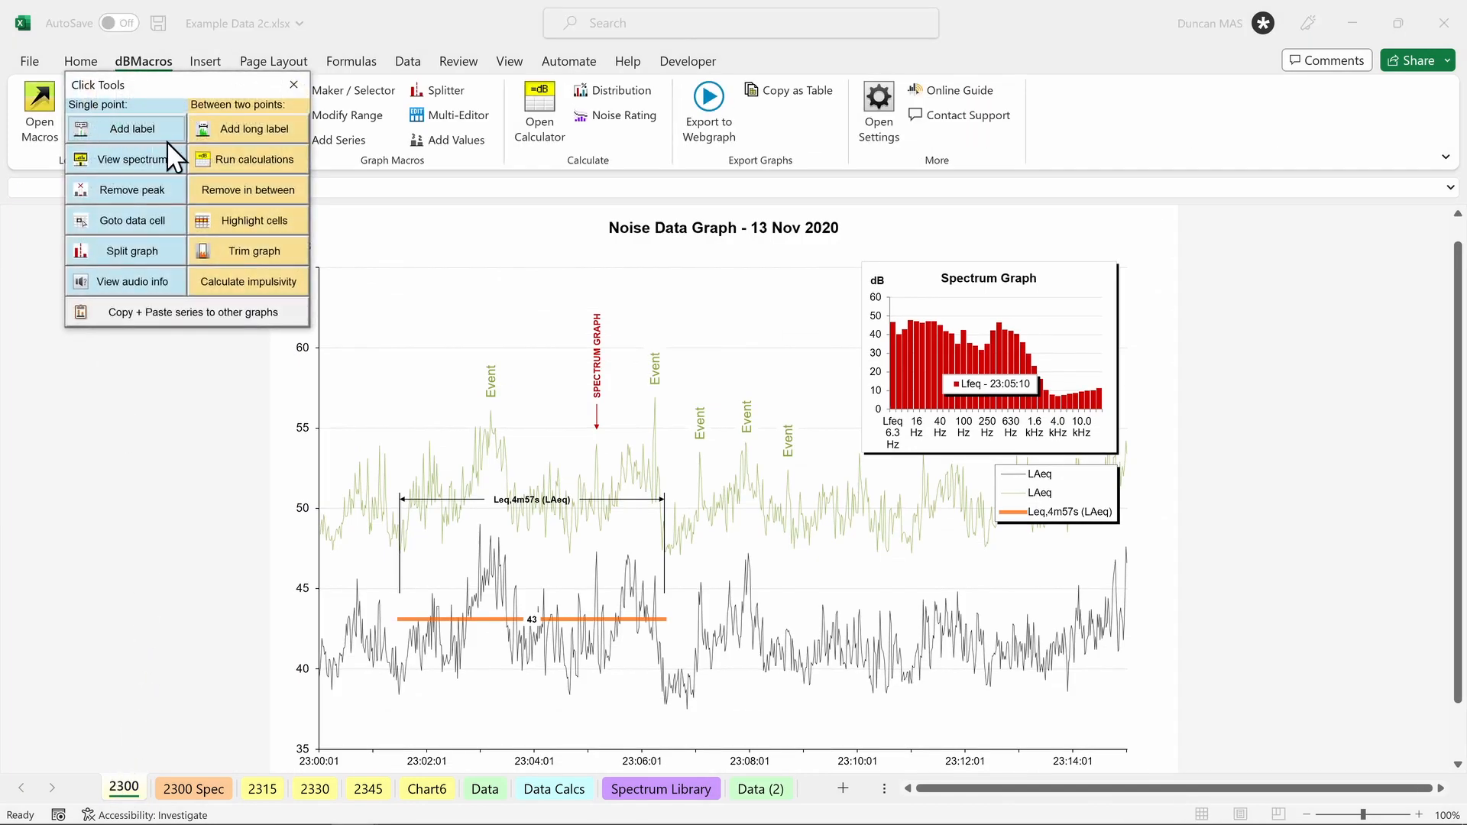
pyautogui.click(167, 140)
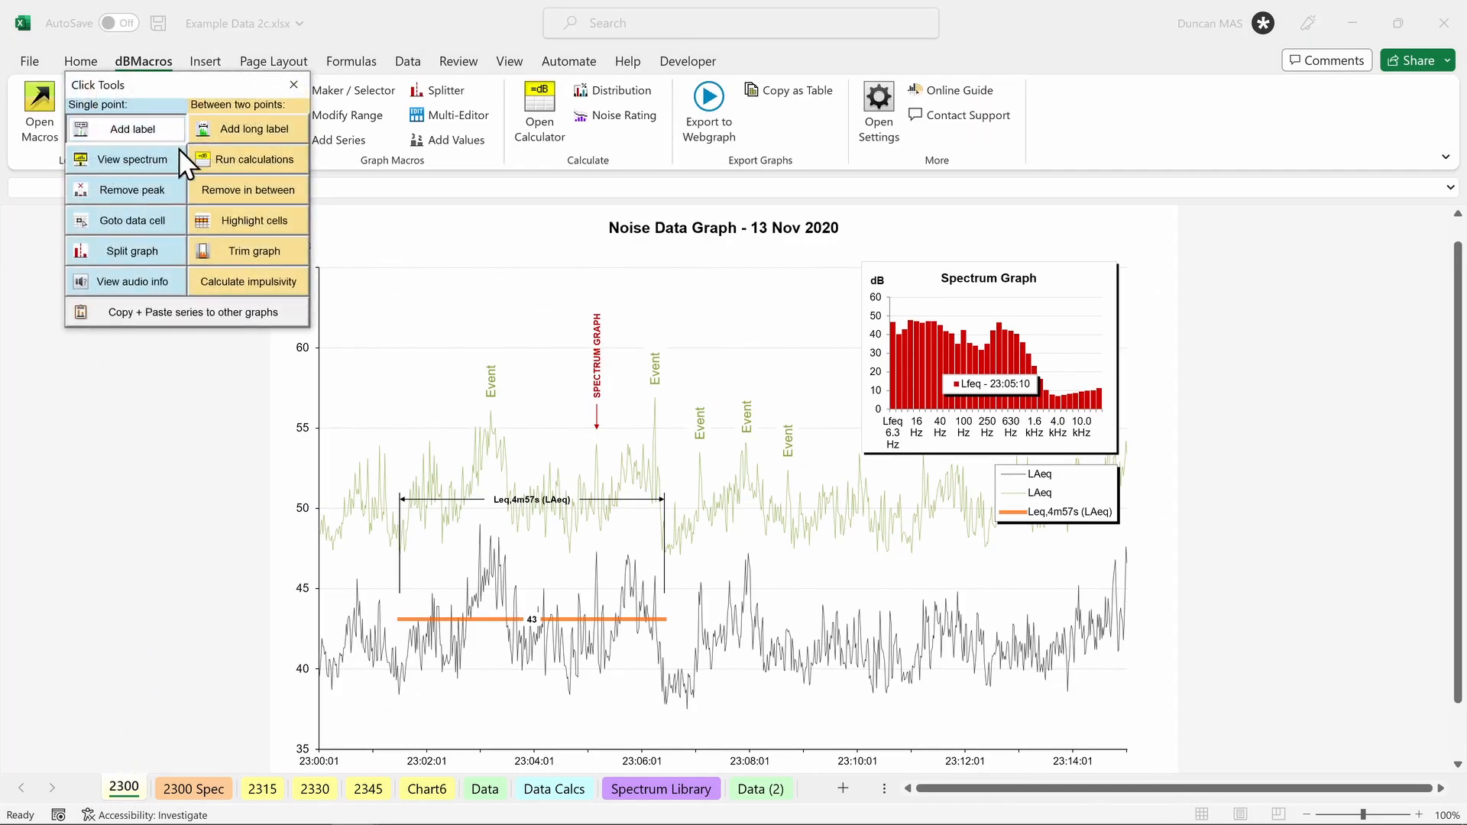
pyautogui.click(701, 421)
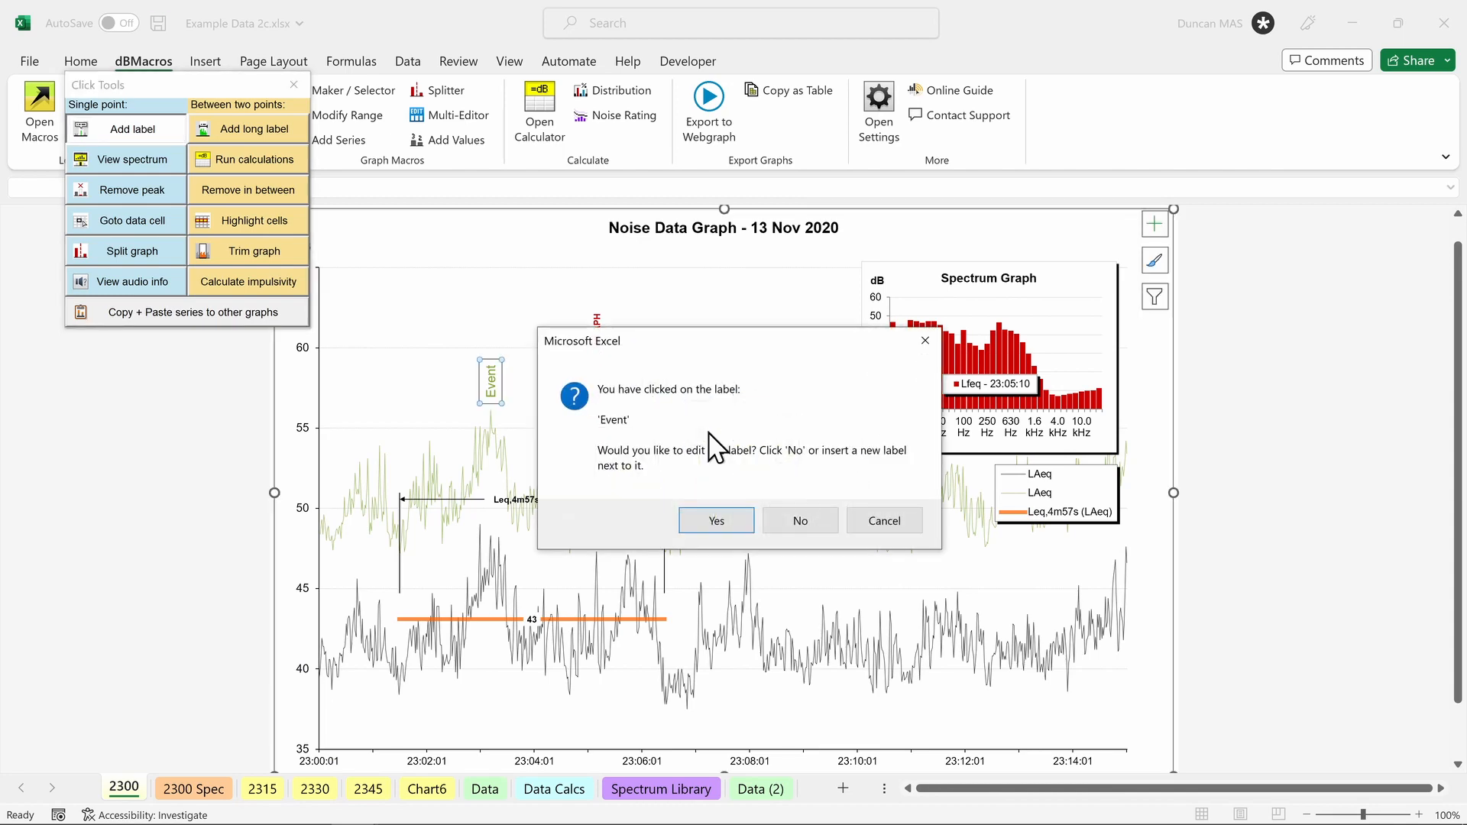
pyautogui.click(722, 520)
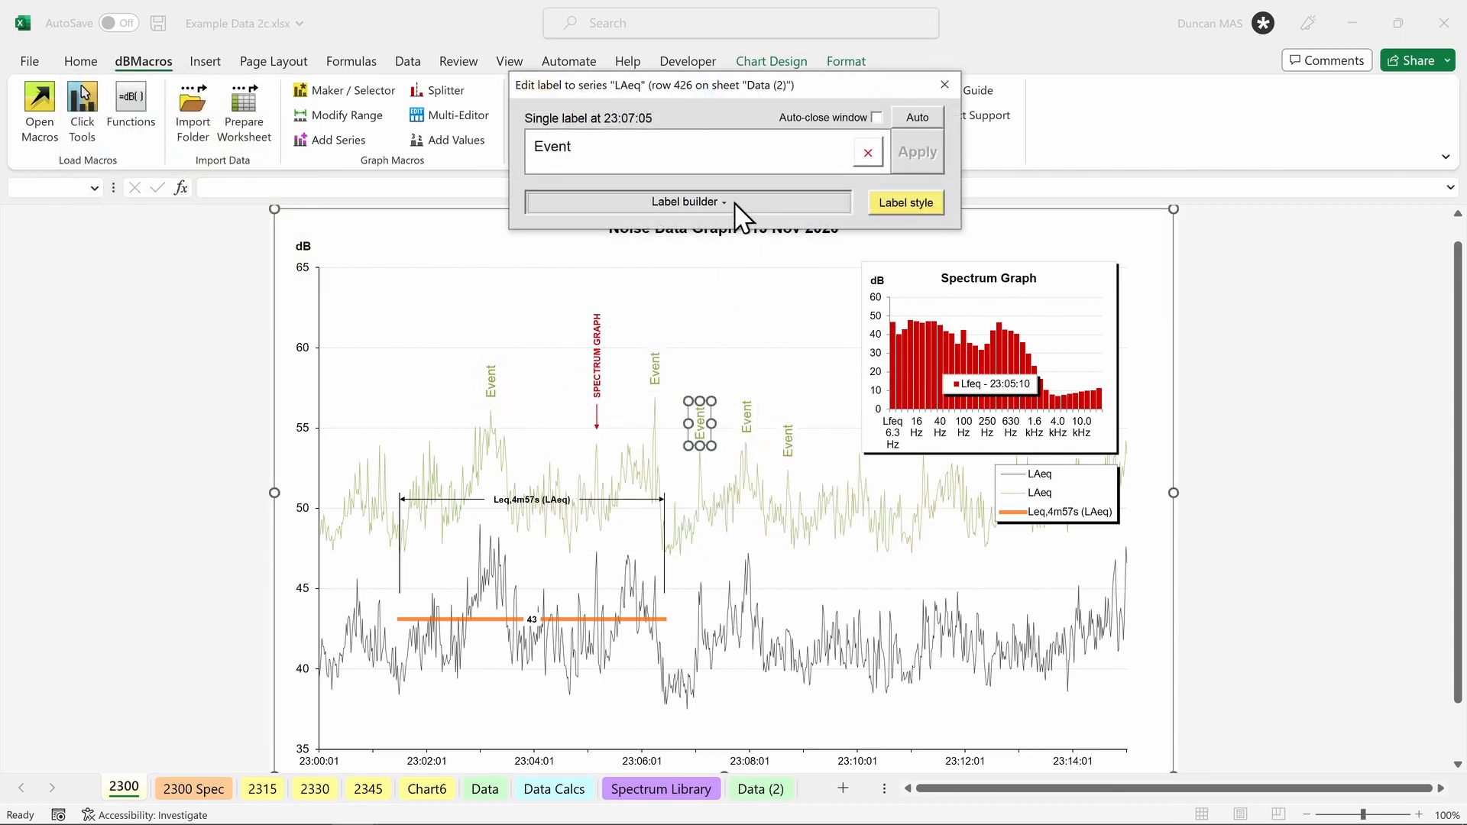
pyautogui.click(688, 202)
pyautogui.click(819, 327)
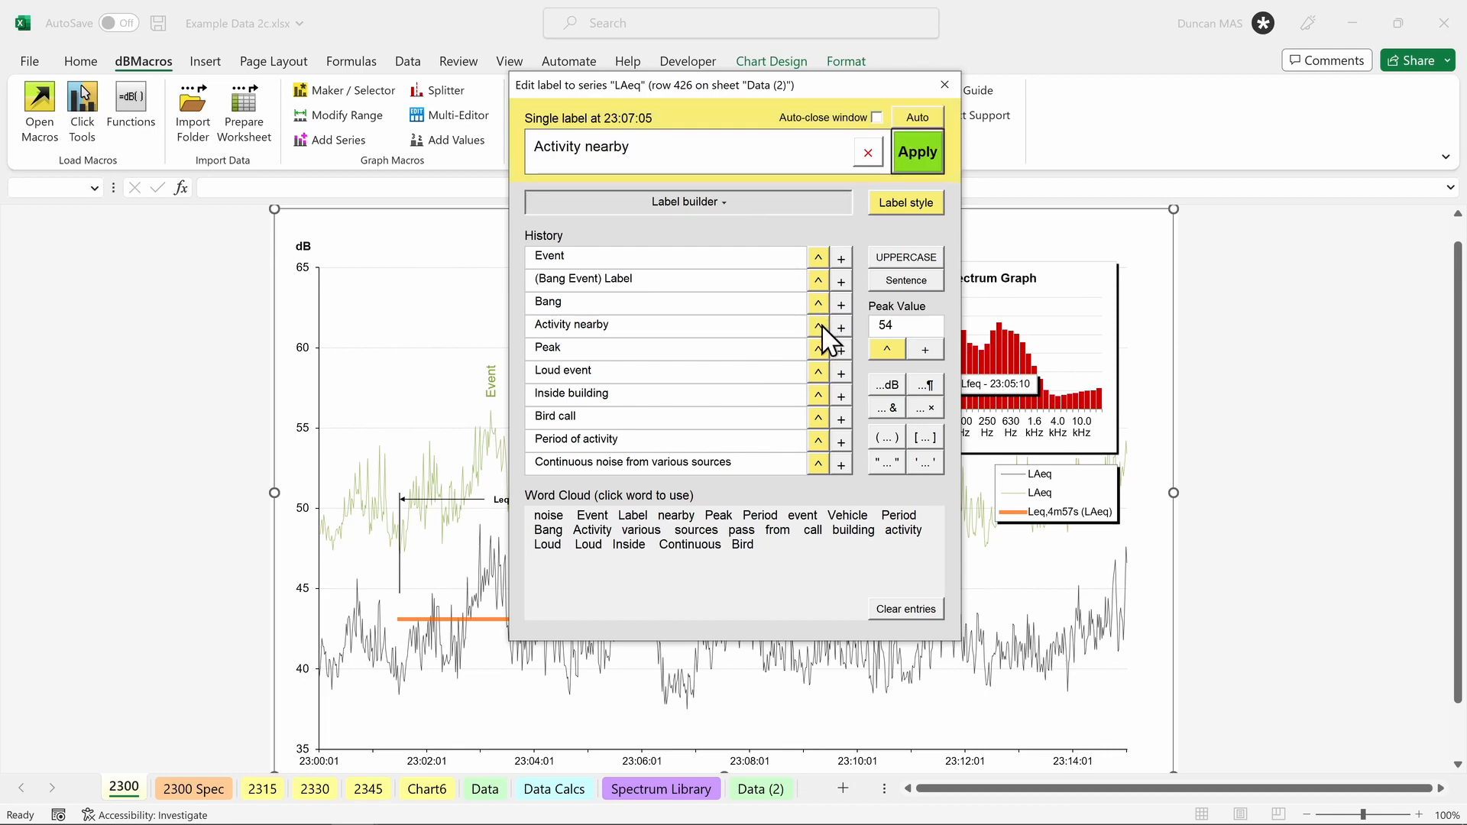
pyautogui.click(878, 117)
pyautogui.click(915, 157)
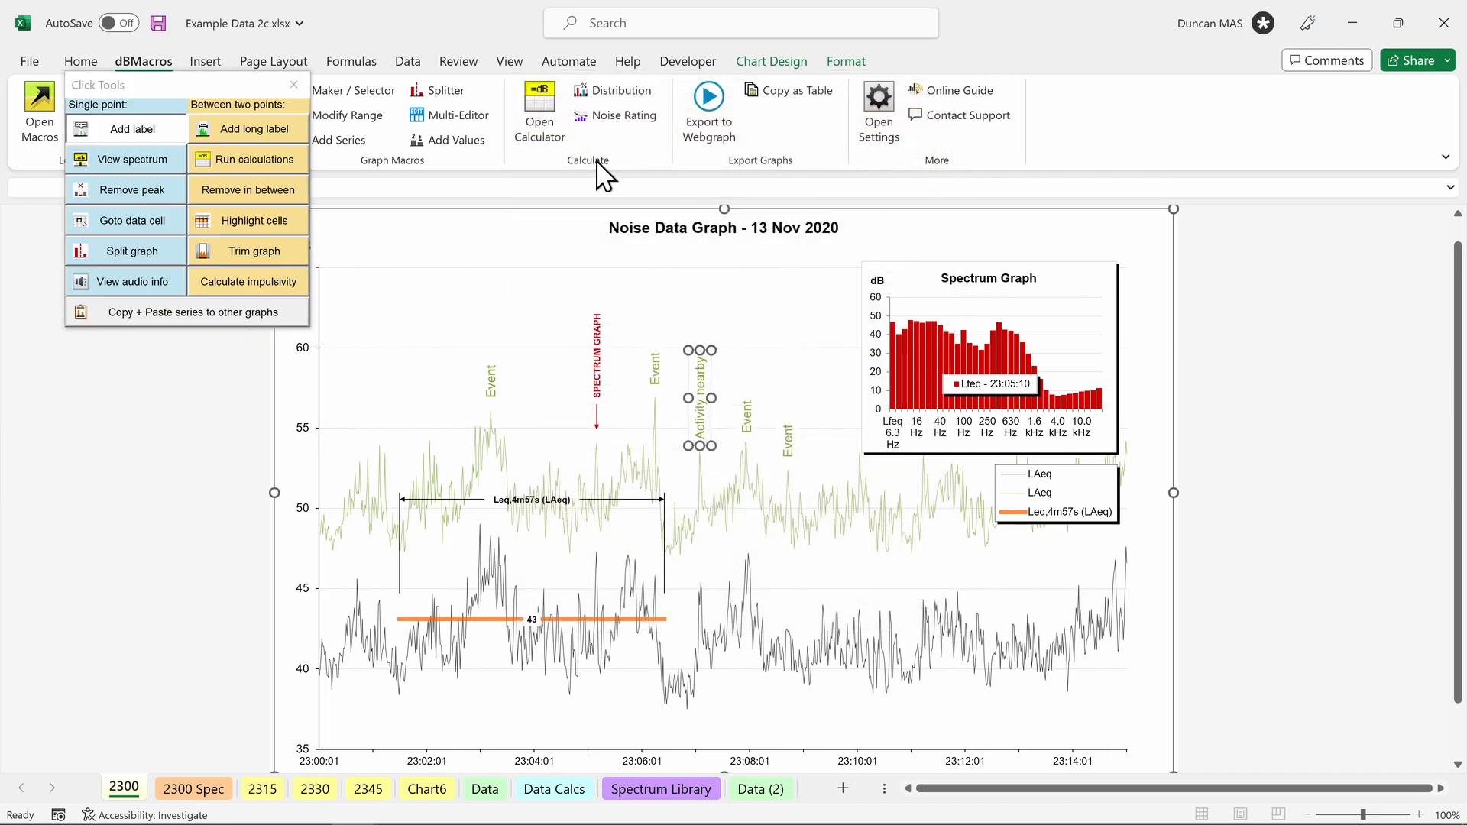
pyautogui.click(293, 85)
# Update the datasheet's labels column from the labels on the 2300 graph
pyautogui.click(42, 115)
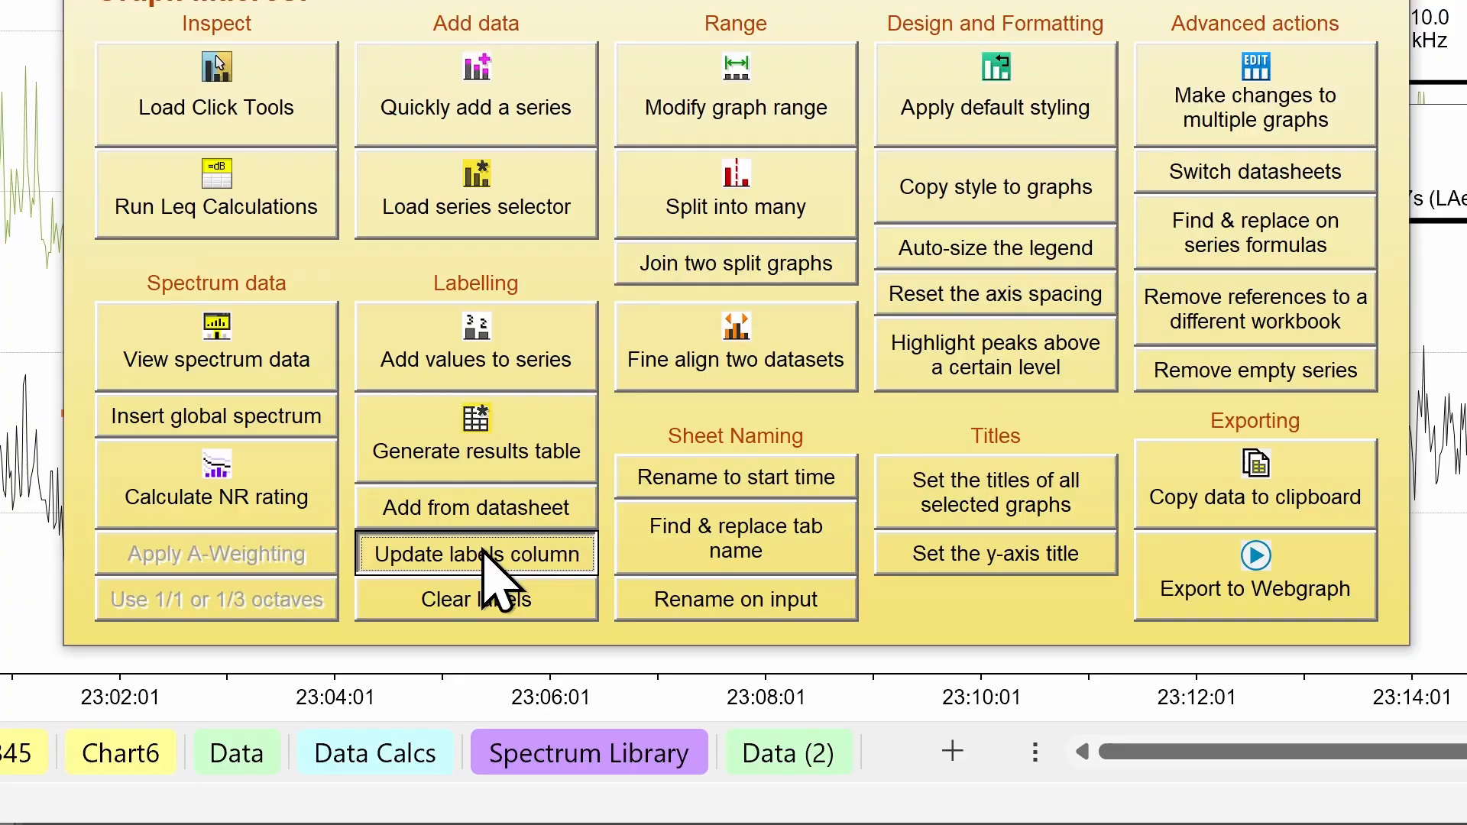
pyautogui.click(483, 552)
pyautogui.click(892, 154)
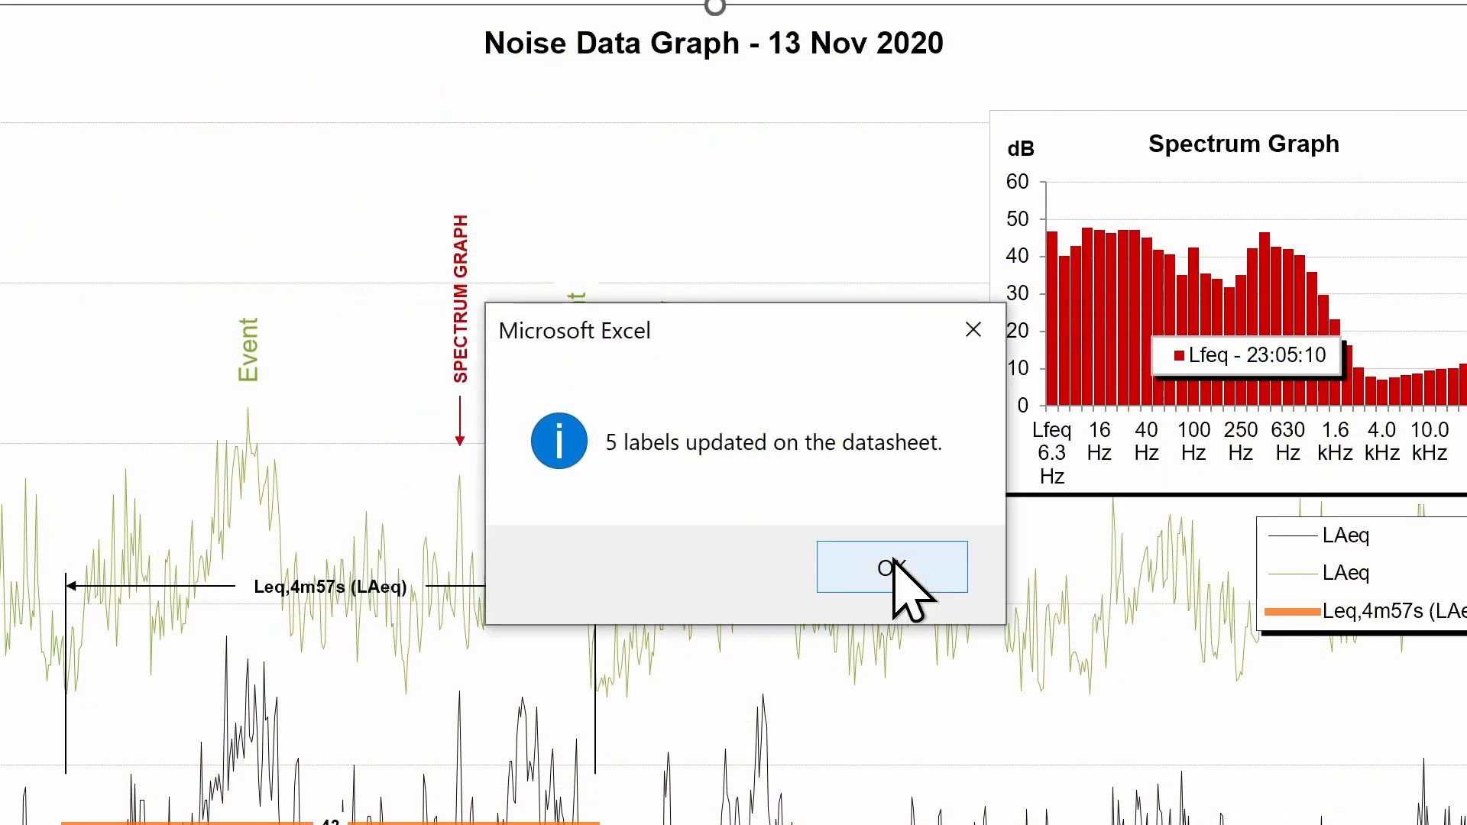
pyautogui.click(893, 567)
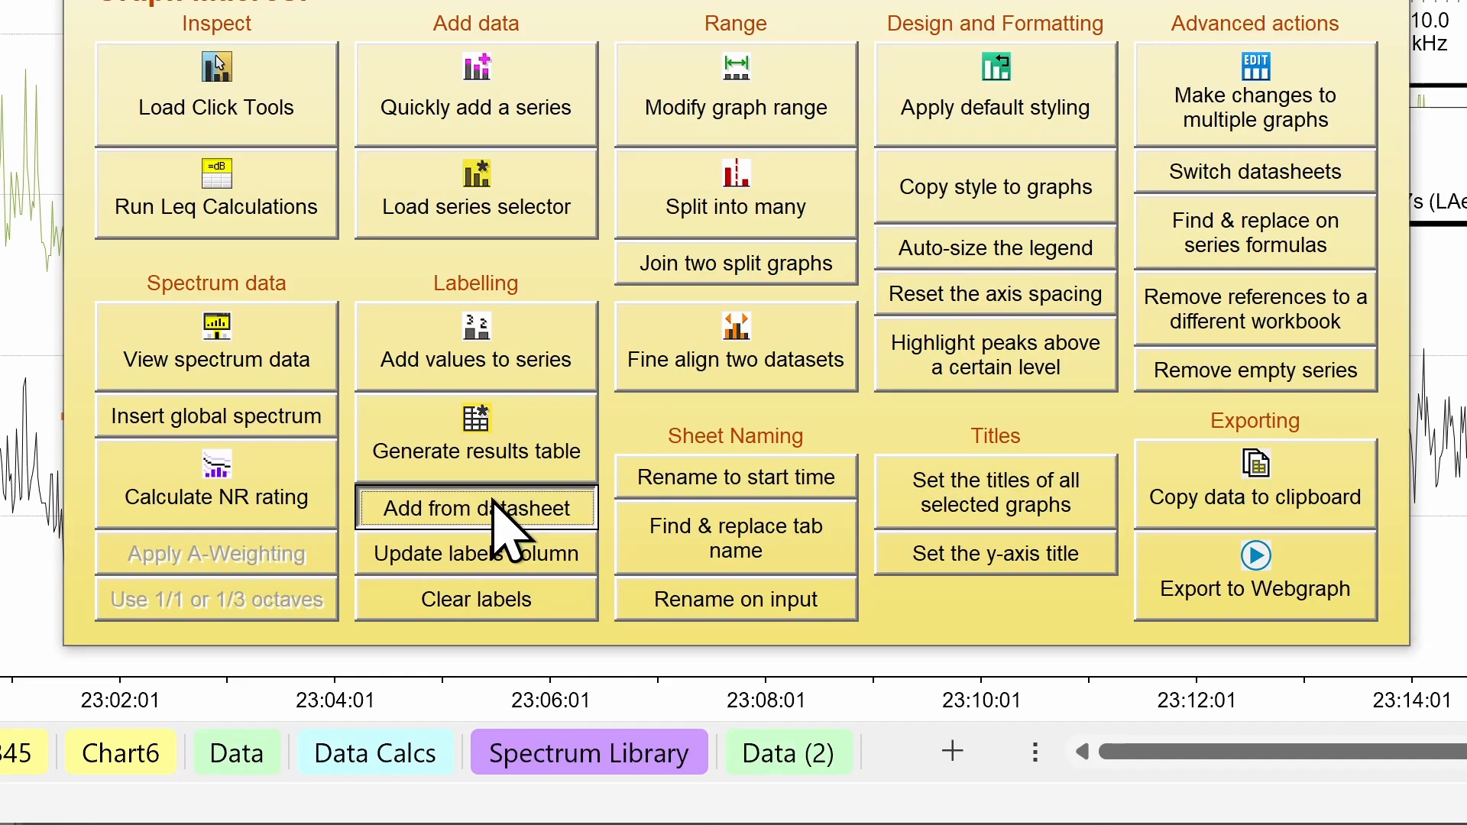
# Add the labels from the datasheet to the 2300 graph again, using the small text style
pyautogui.click(493, 505)
pyautogui.click(859, 570)
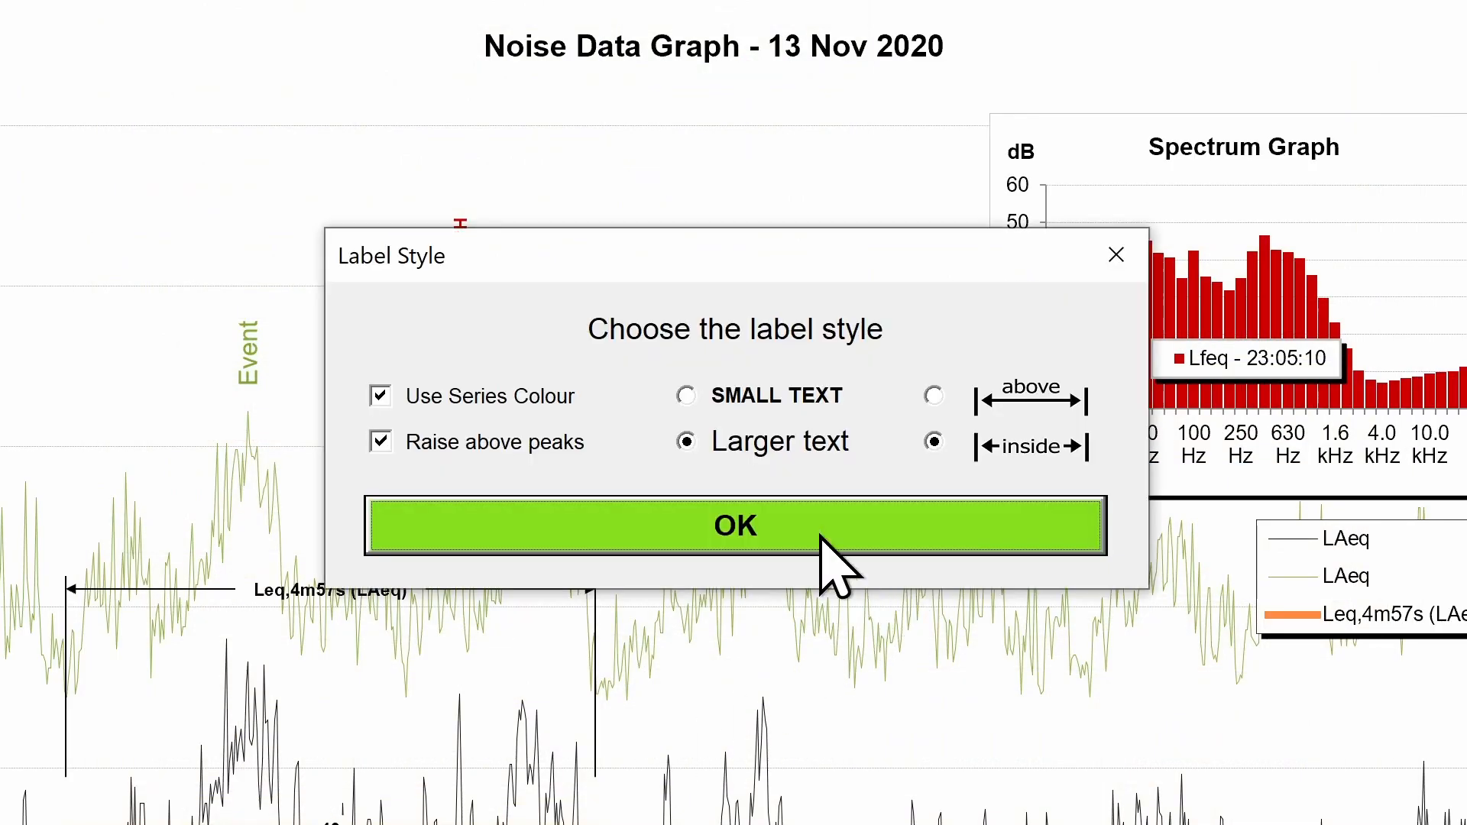
pyautogui.click(714, 395)
pyautogui.click(791, 508)
pyautogui.click(799, 468)
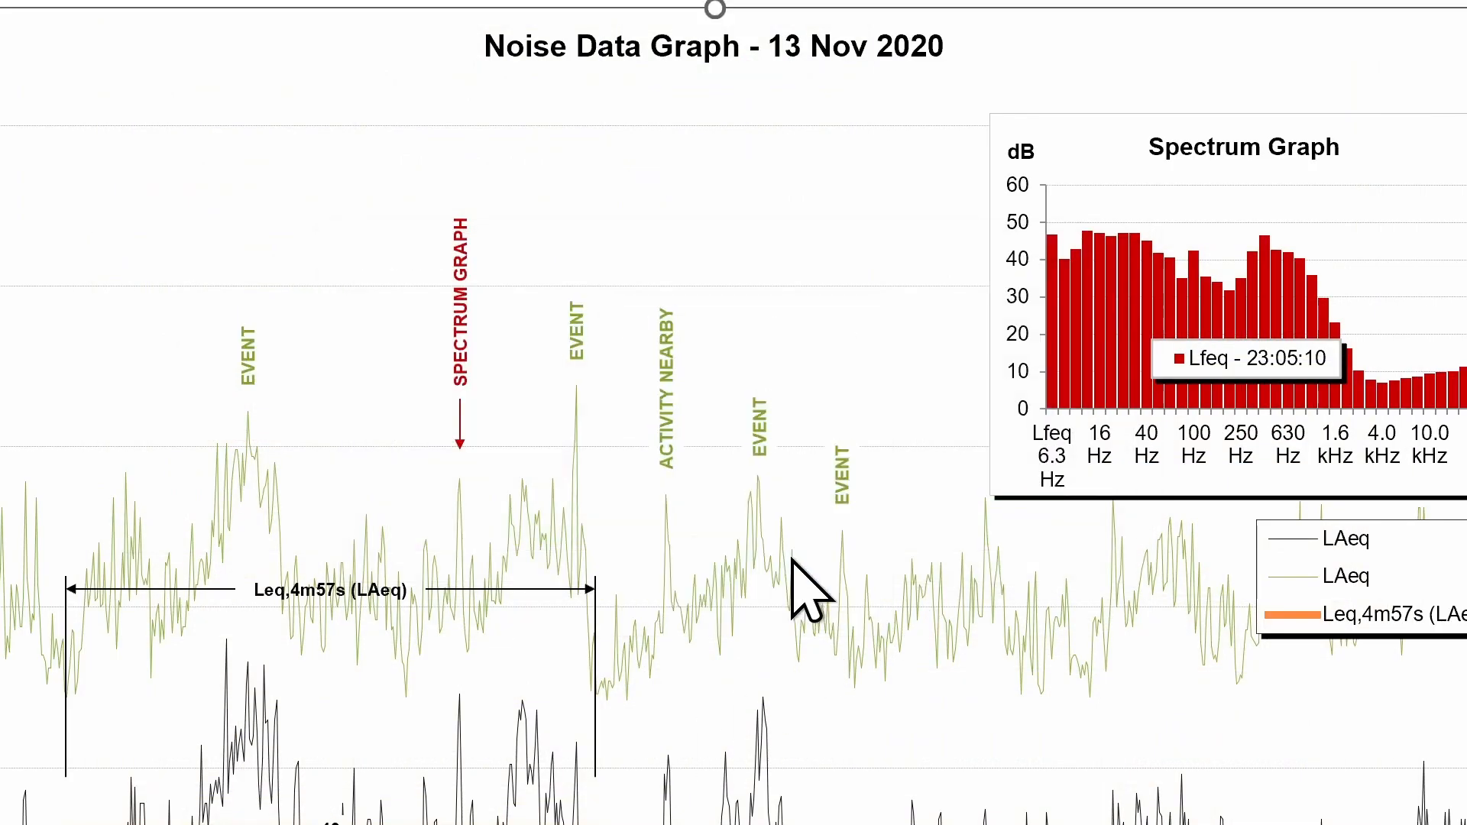
# Set the end minute of the 2300 graph's range to 10 and apply it
pyautogui.click(350, 115)
pyautogui.click(283, 149)
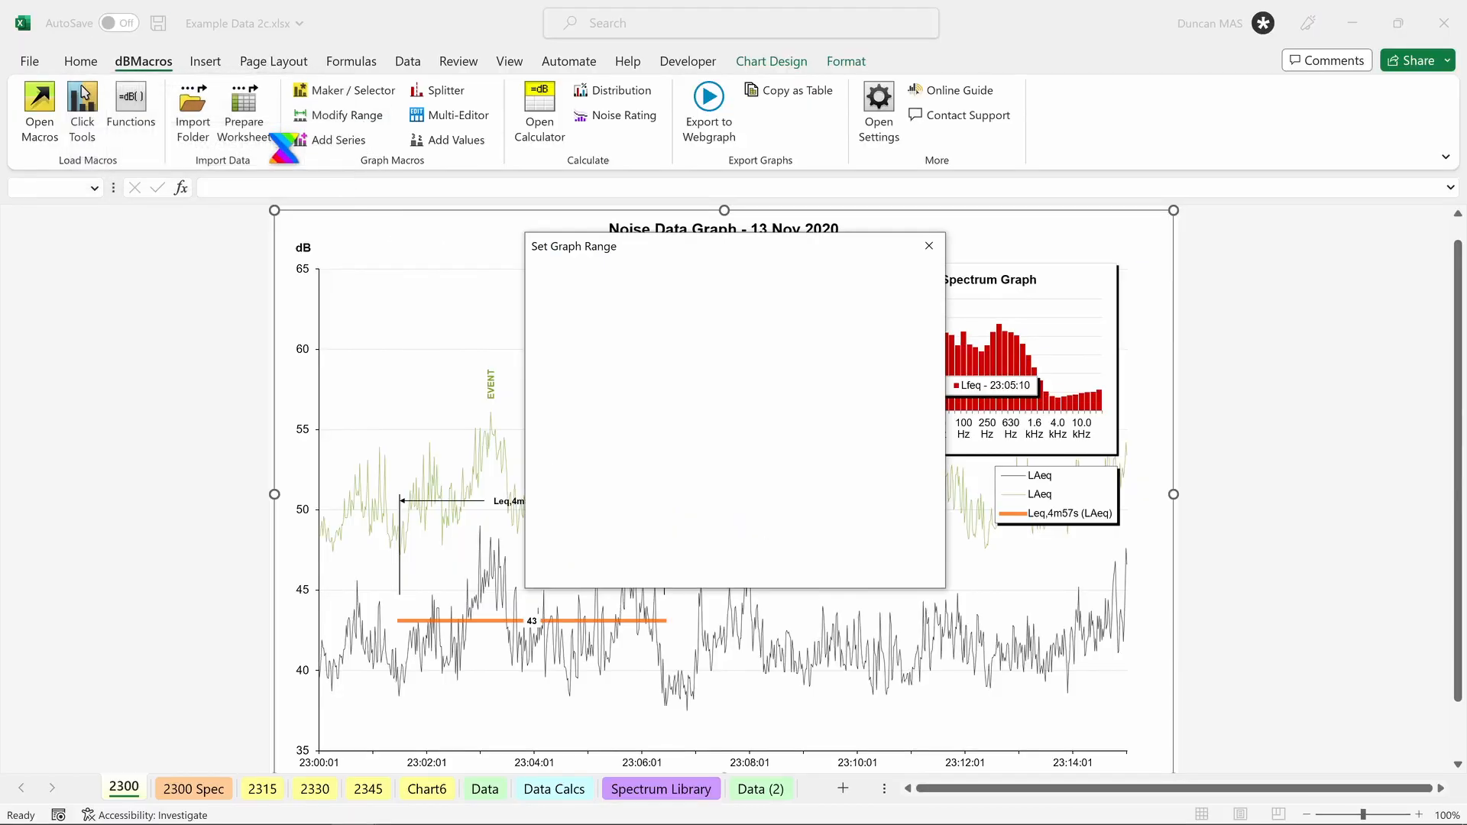
pyautogui.moveTo(679, 351); pyautogui.dragTo(663, 351)
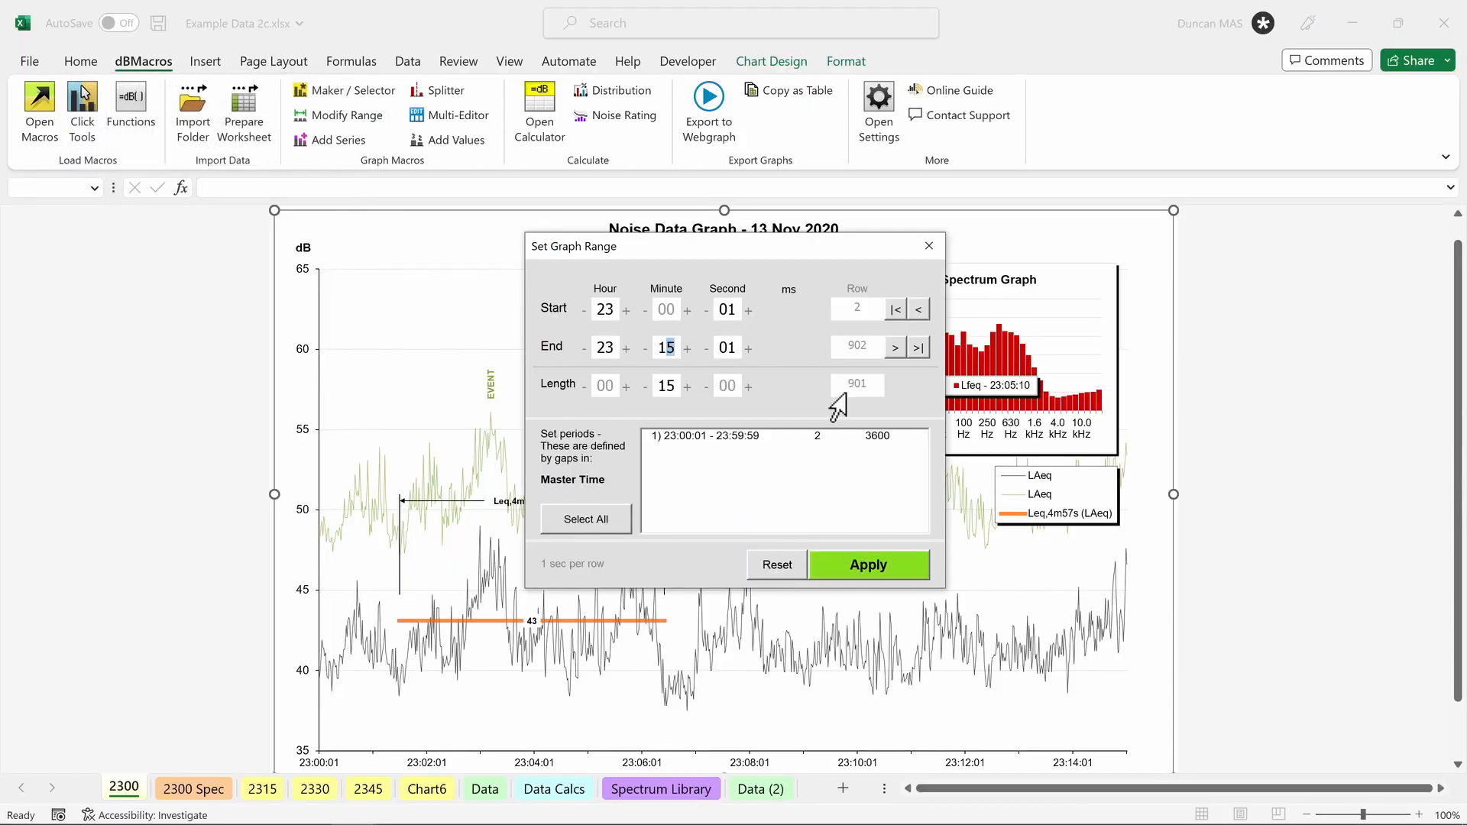
pyautogui.write('0')
pyautogui.click(851, 563)
pyautogui.click(804, 493)
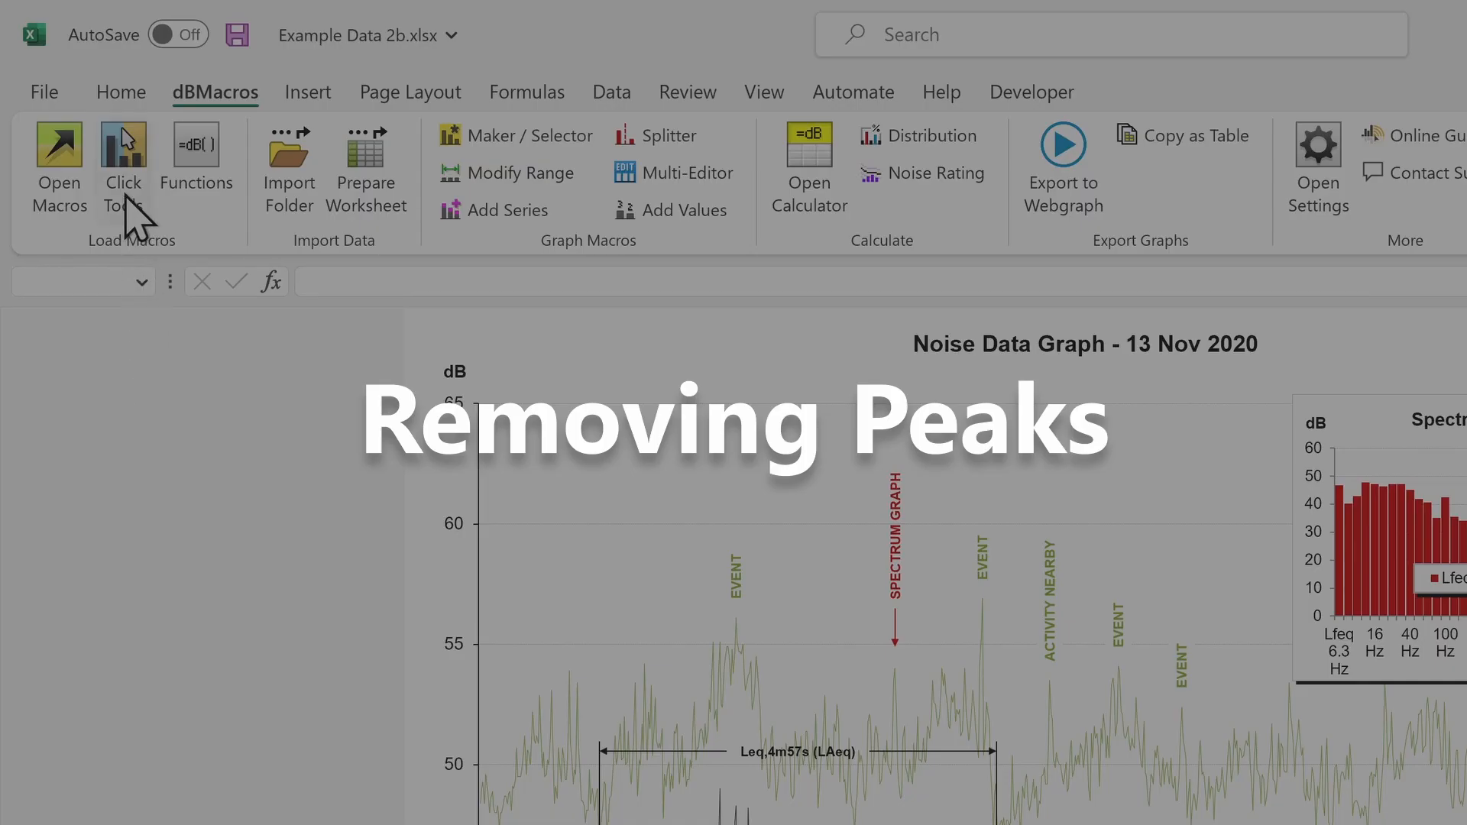
# Remove the peak near 23:07:05 from the lower LAeq series using the wider Peak analyser selection
pyautogui.click(84, 129)
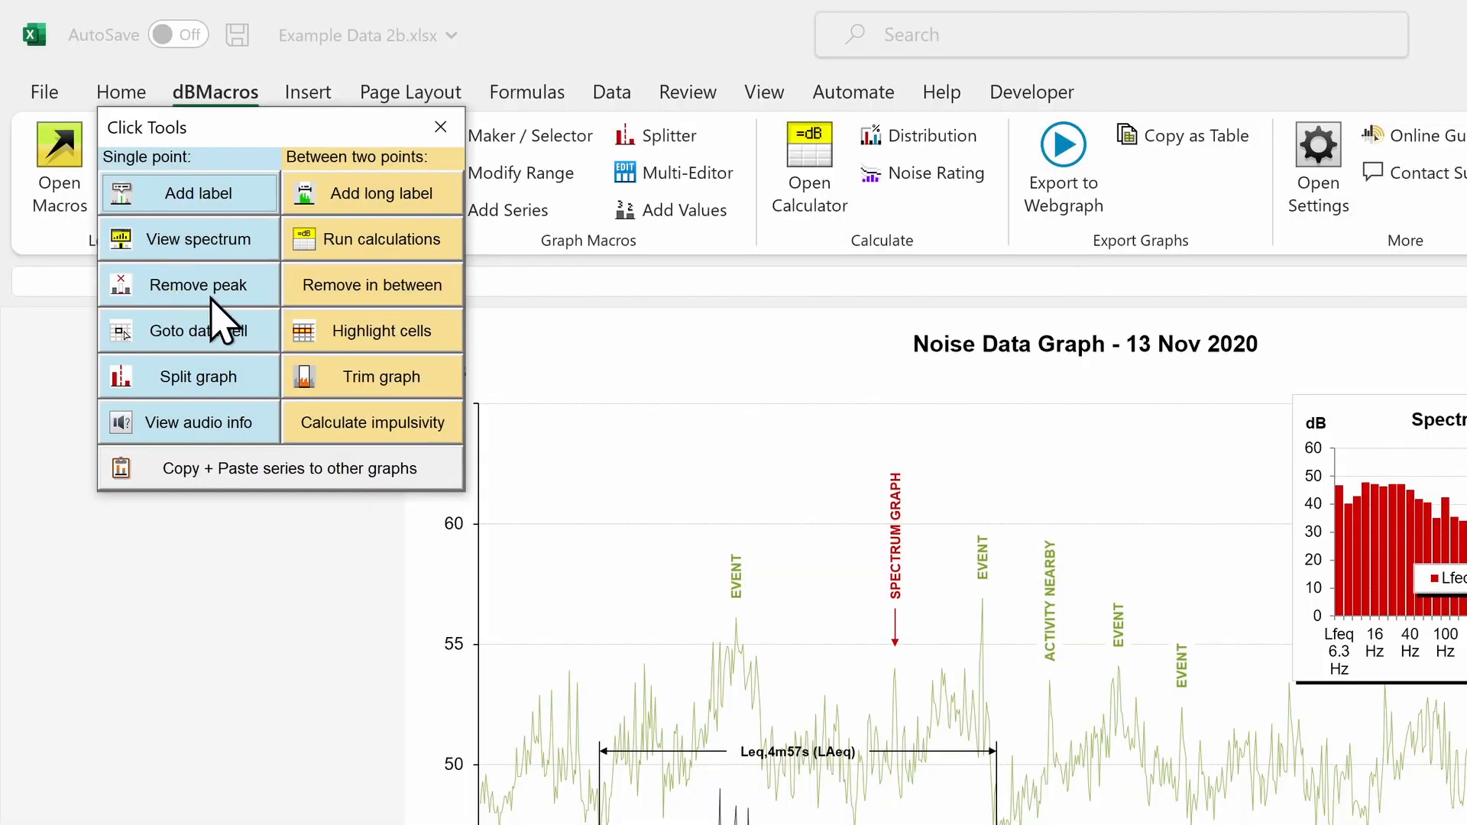
pyautogui.click(227, 304)
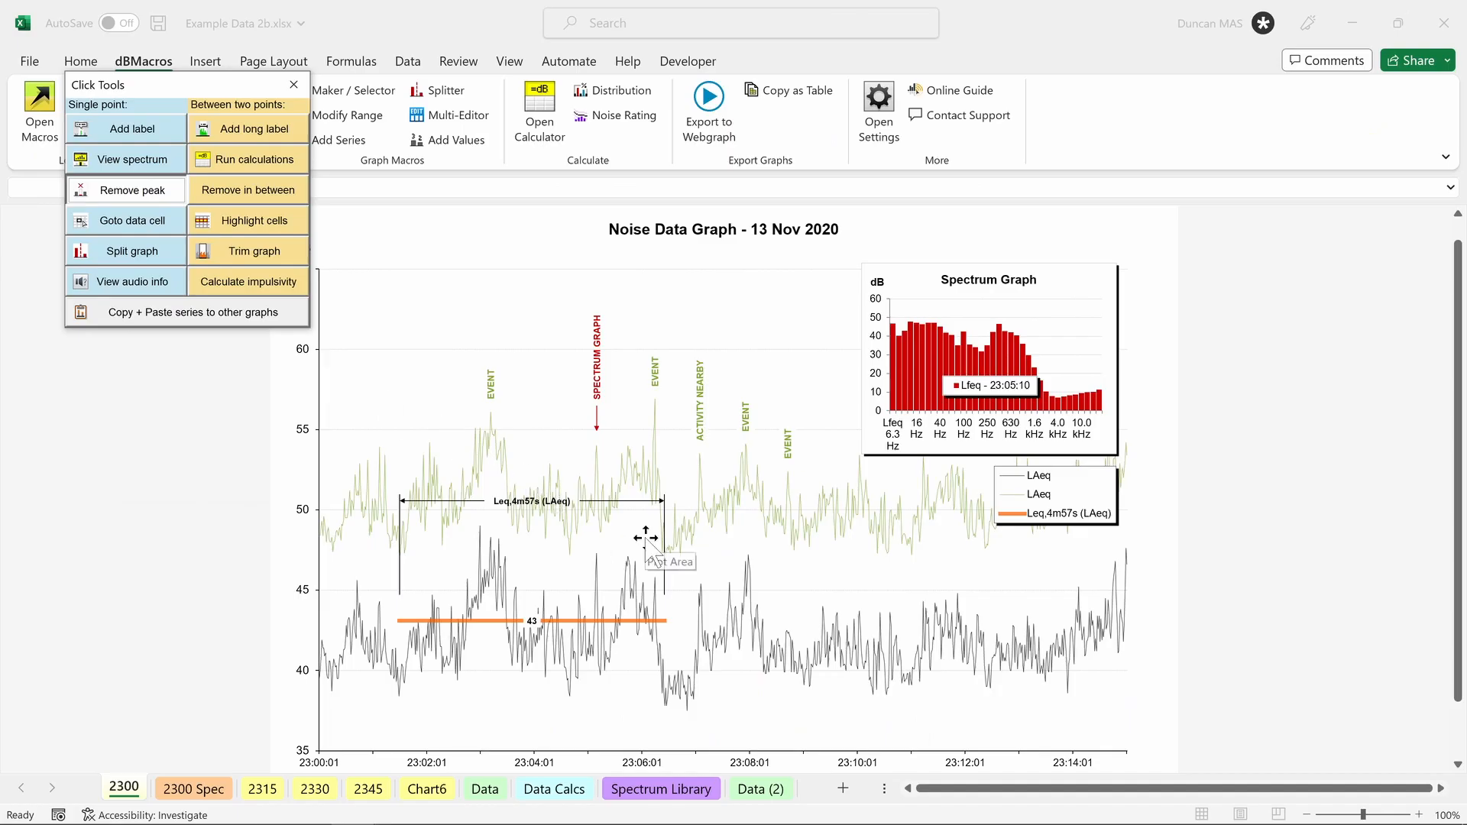
pyautogui.click(702, 592)
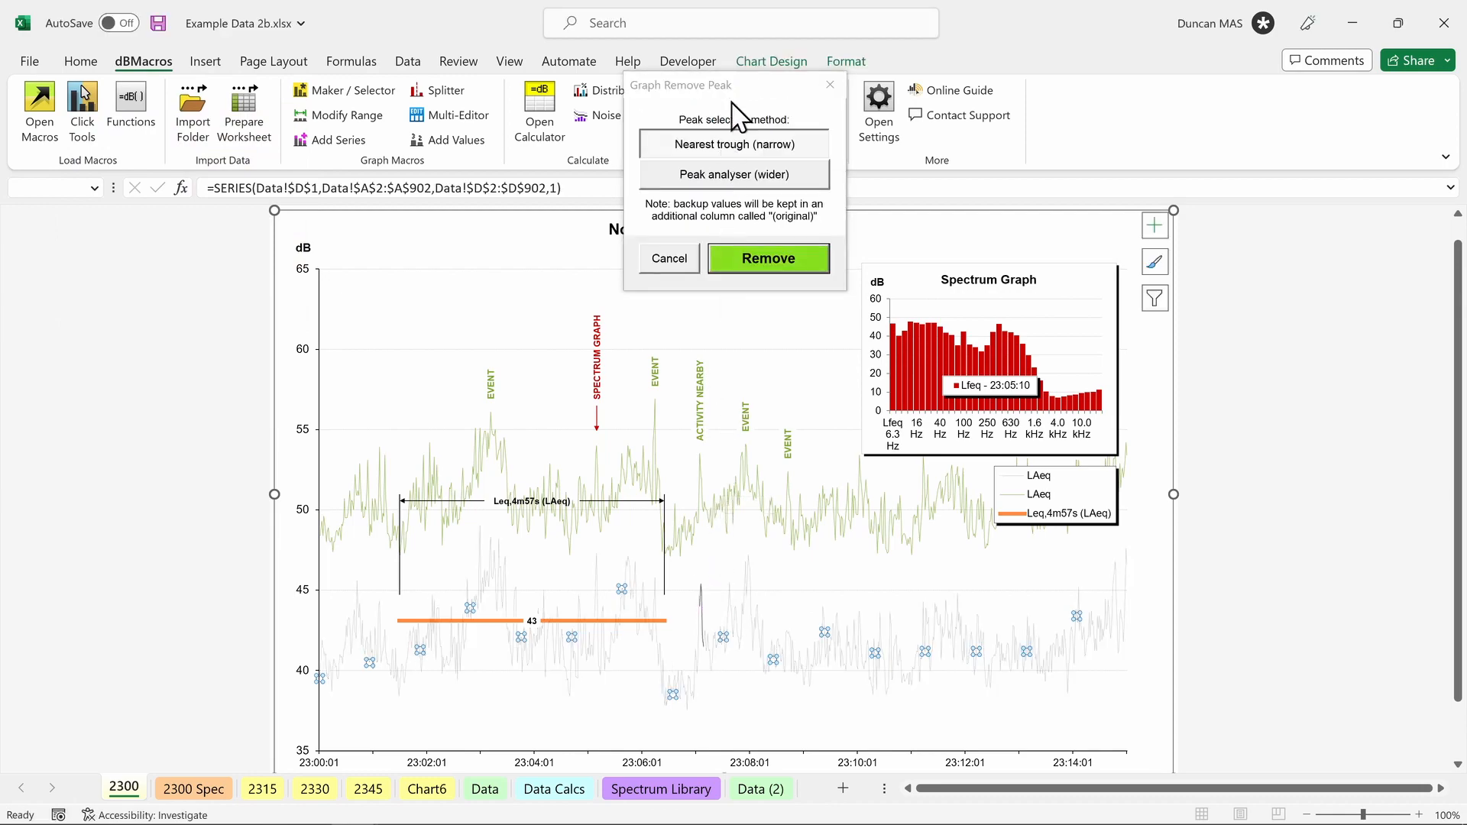
pyautogui.moveTo(734, 86); pyautogui.dragTo(869, 499)
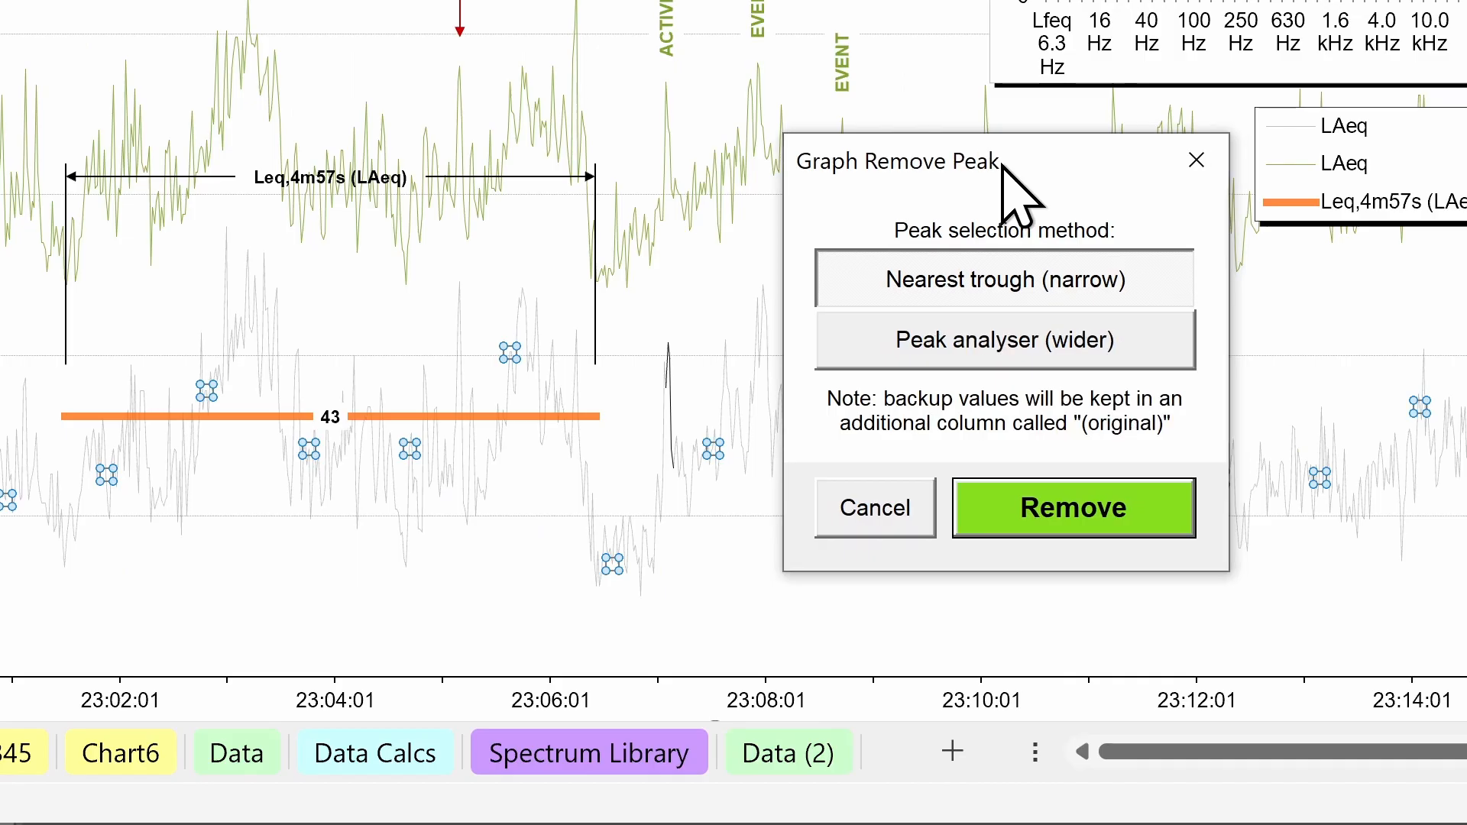
pyautogui.click(1023, 344)
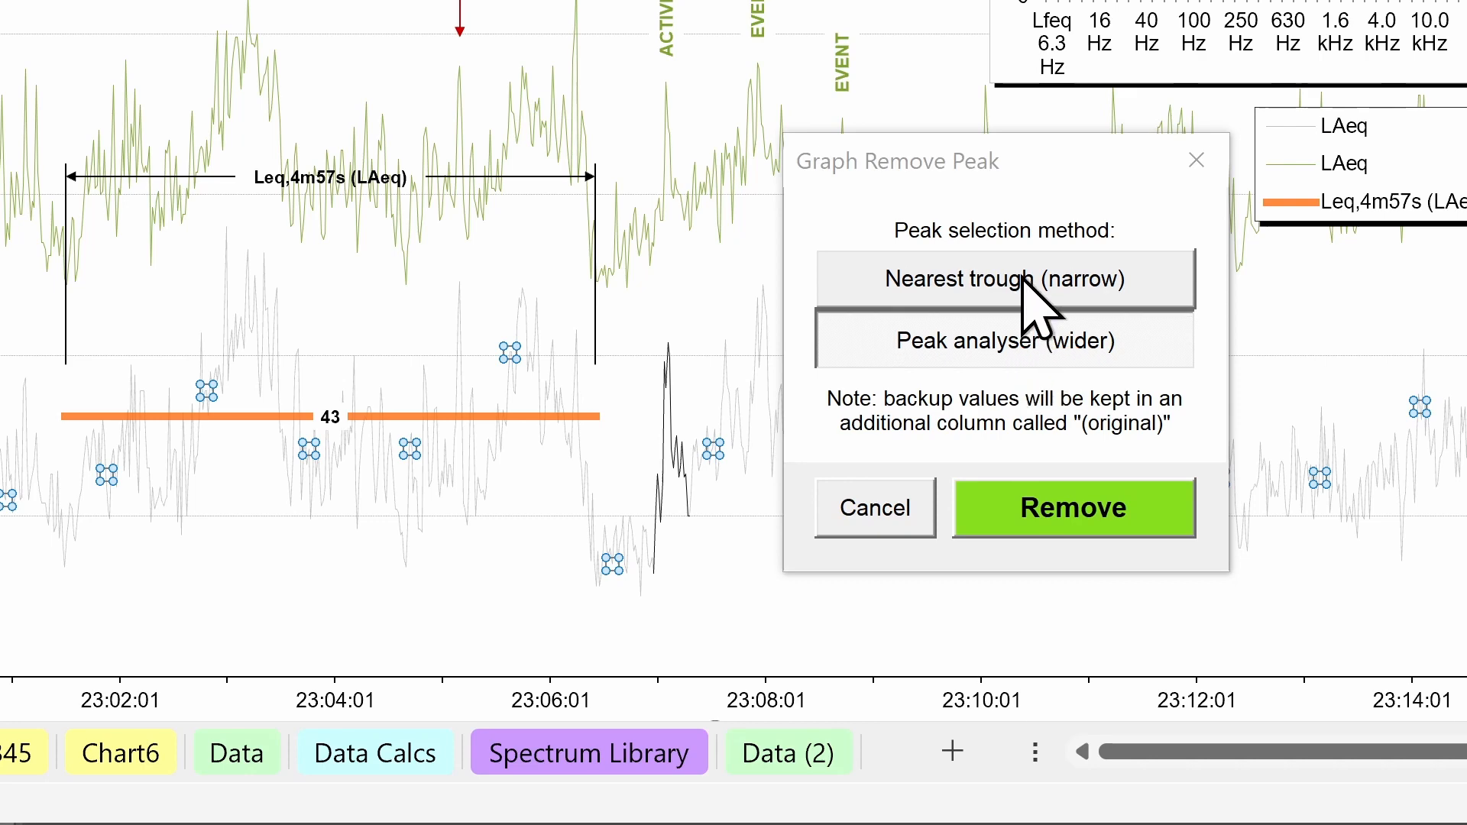
pyautogui.click(1022, 529)
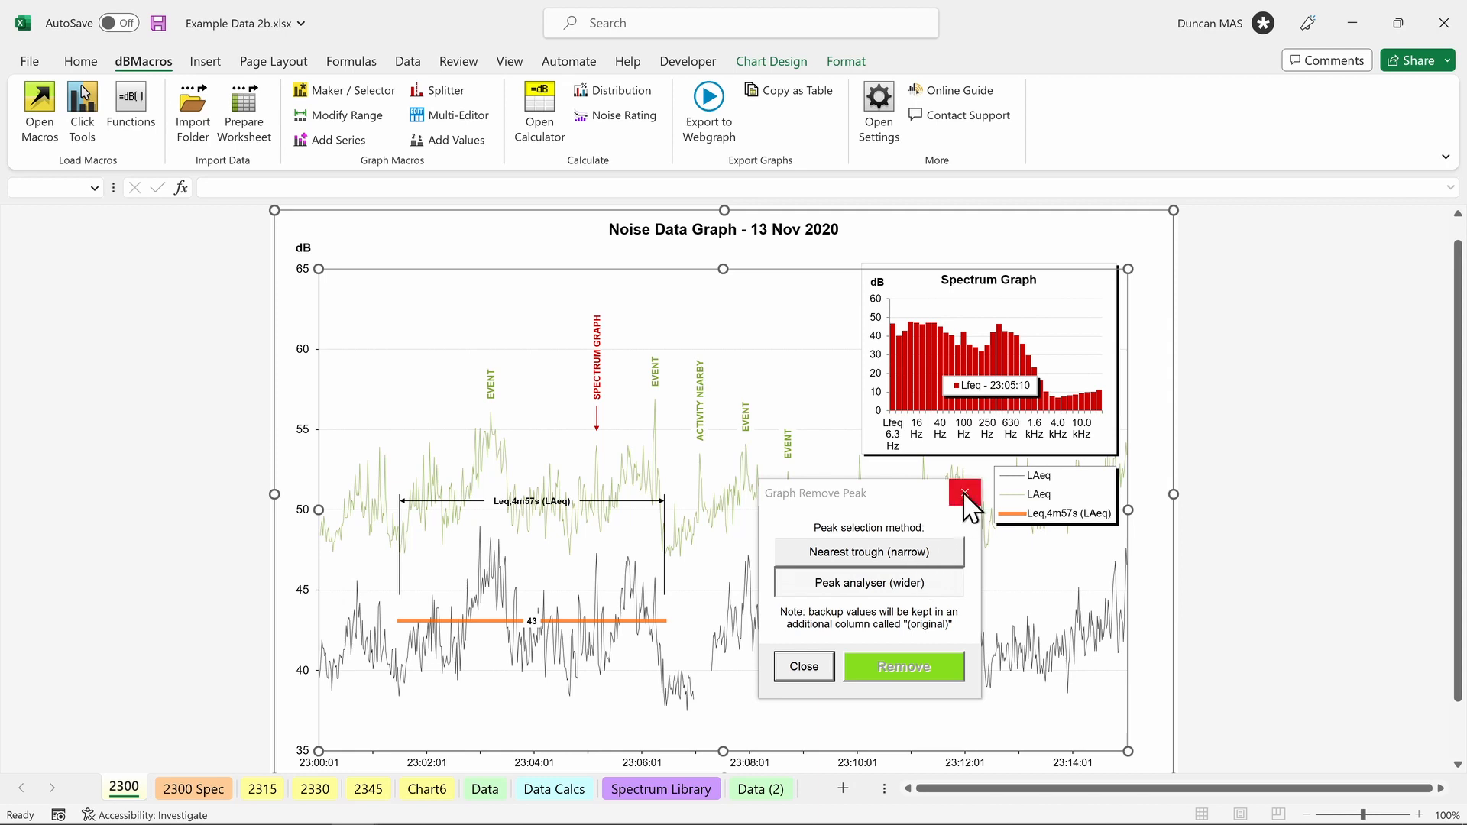
pyautogui.click(965, 493)
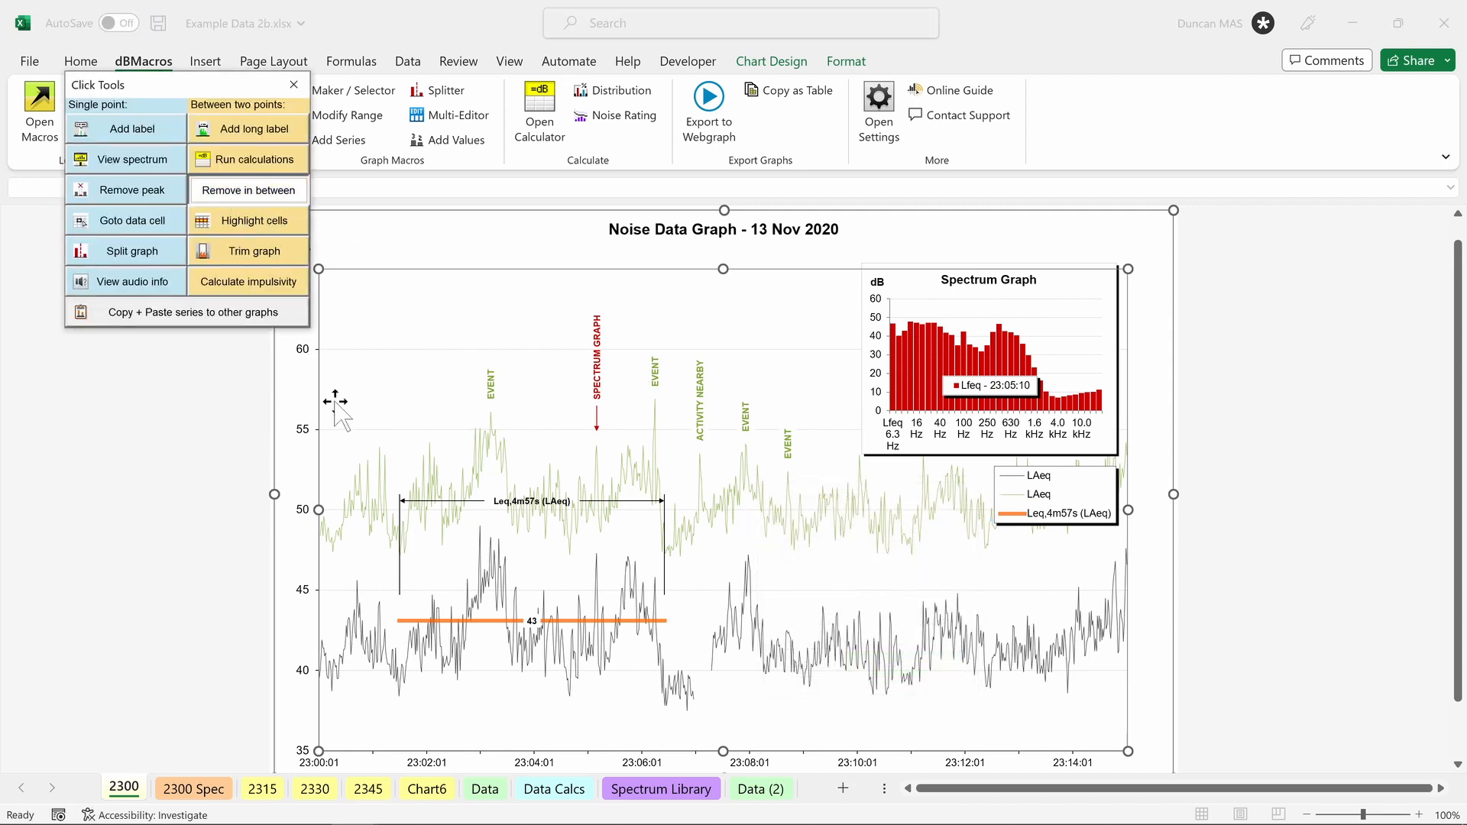
# Remove the lower LAeq series data between two points, from about 23:02:35 to about 23:03:40
pyautogui.click(457, 682)
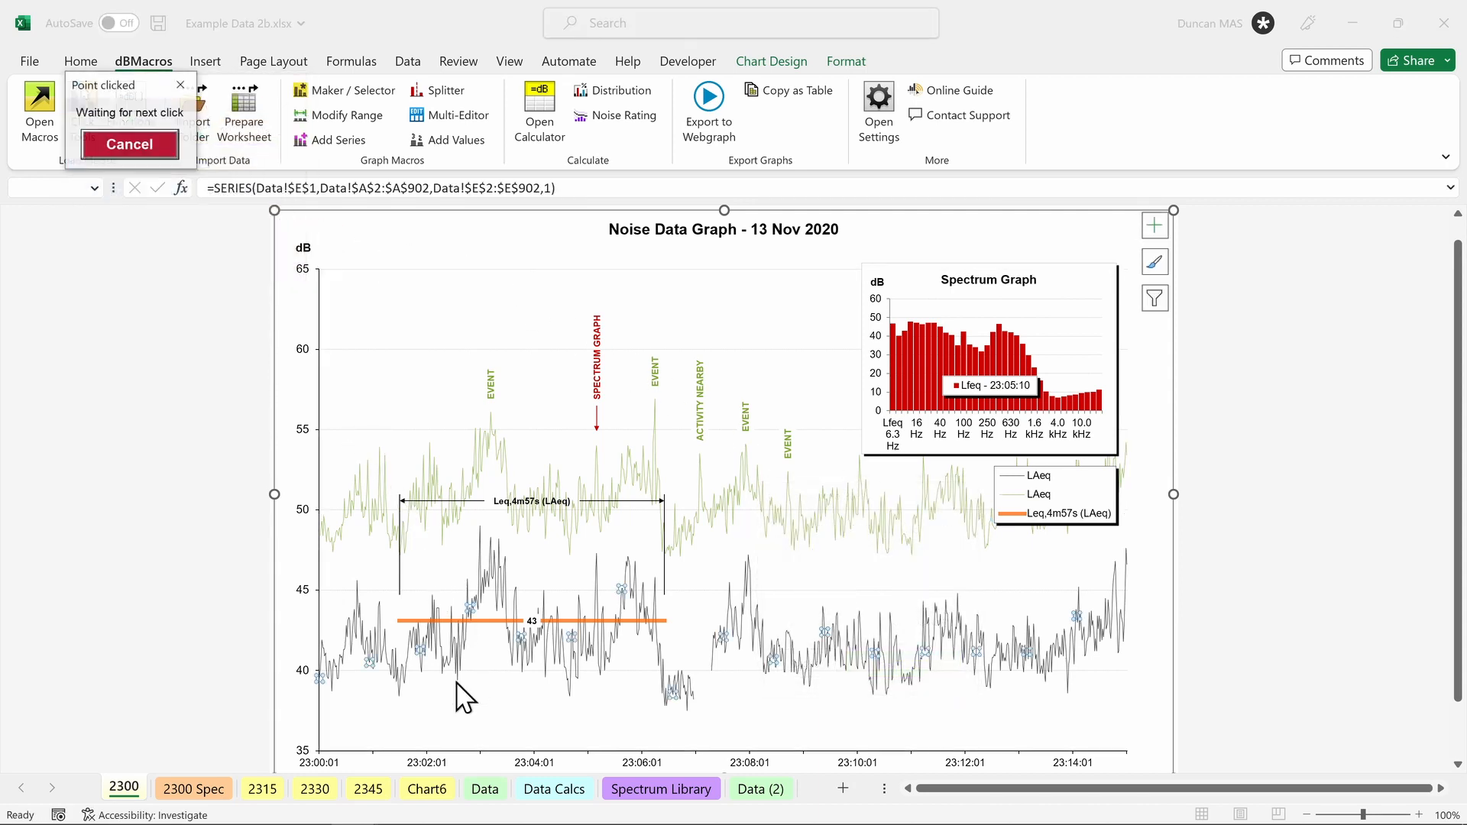
pyautogui.click(516, 668)
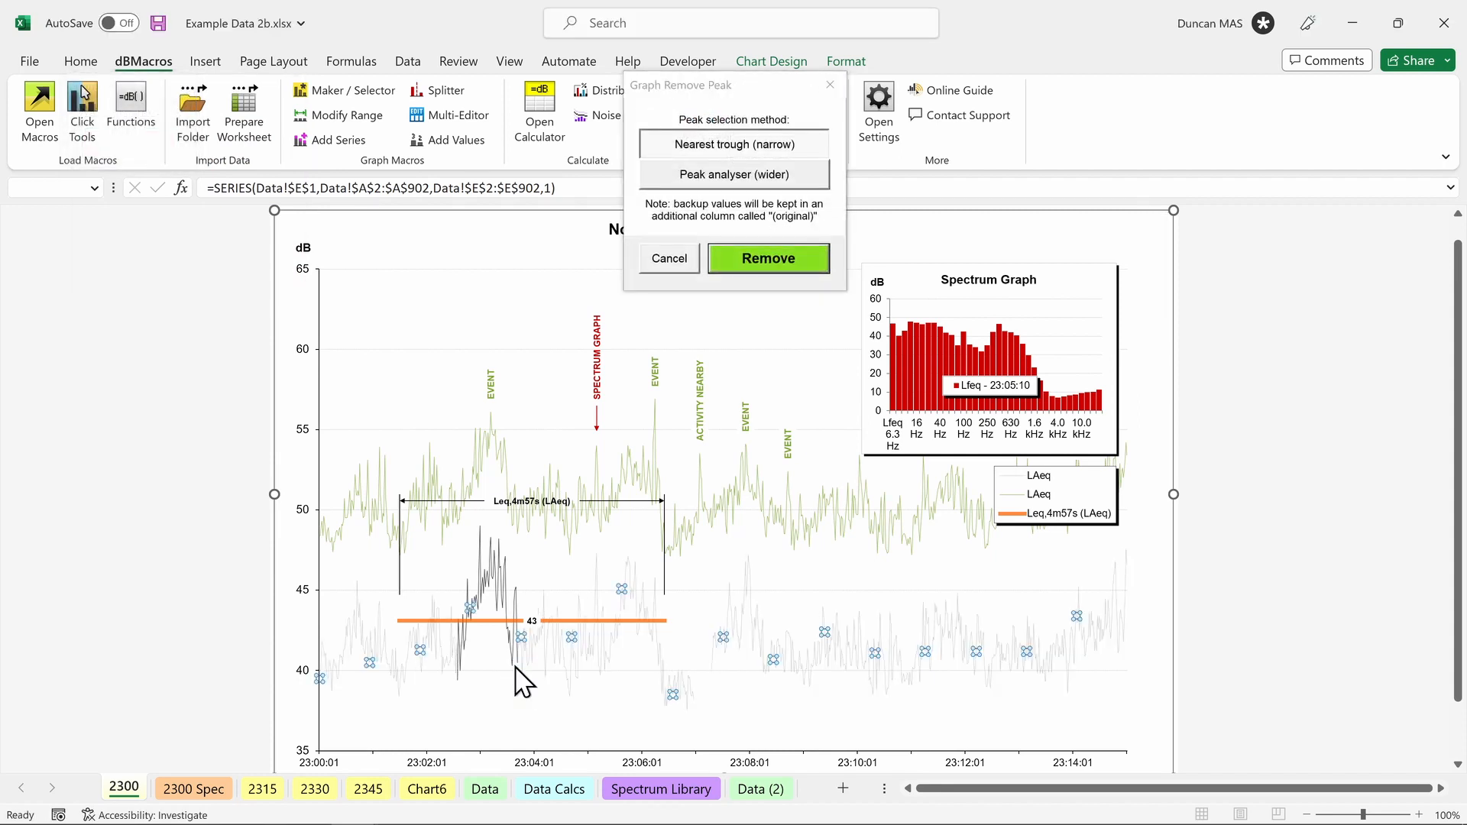
pyautogui.click(769, 259)
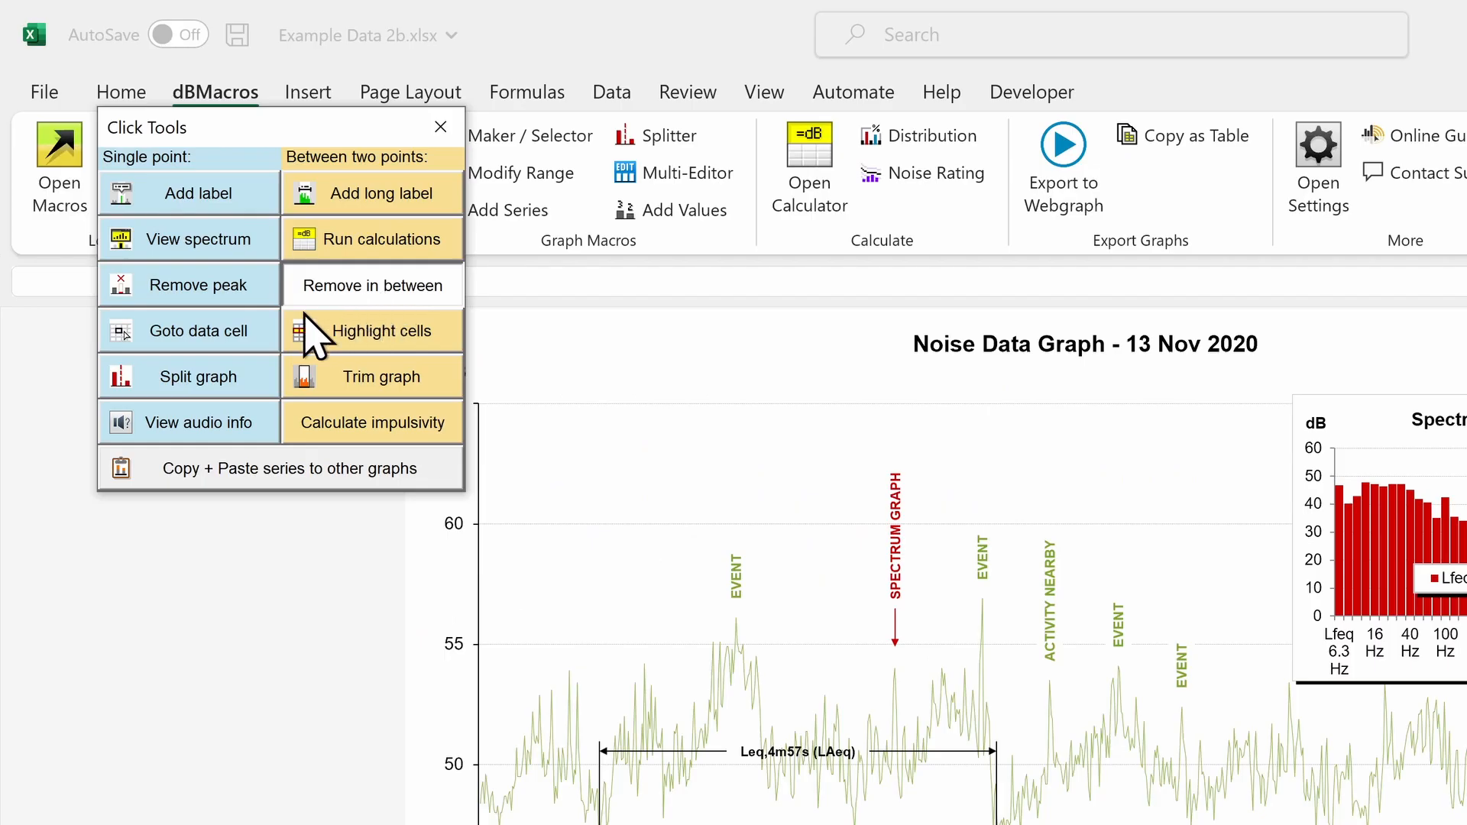
# Go to the datasheet cell behind a lower LAeq point at about 23:02:30
pyautogui.click(190, 340)
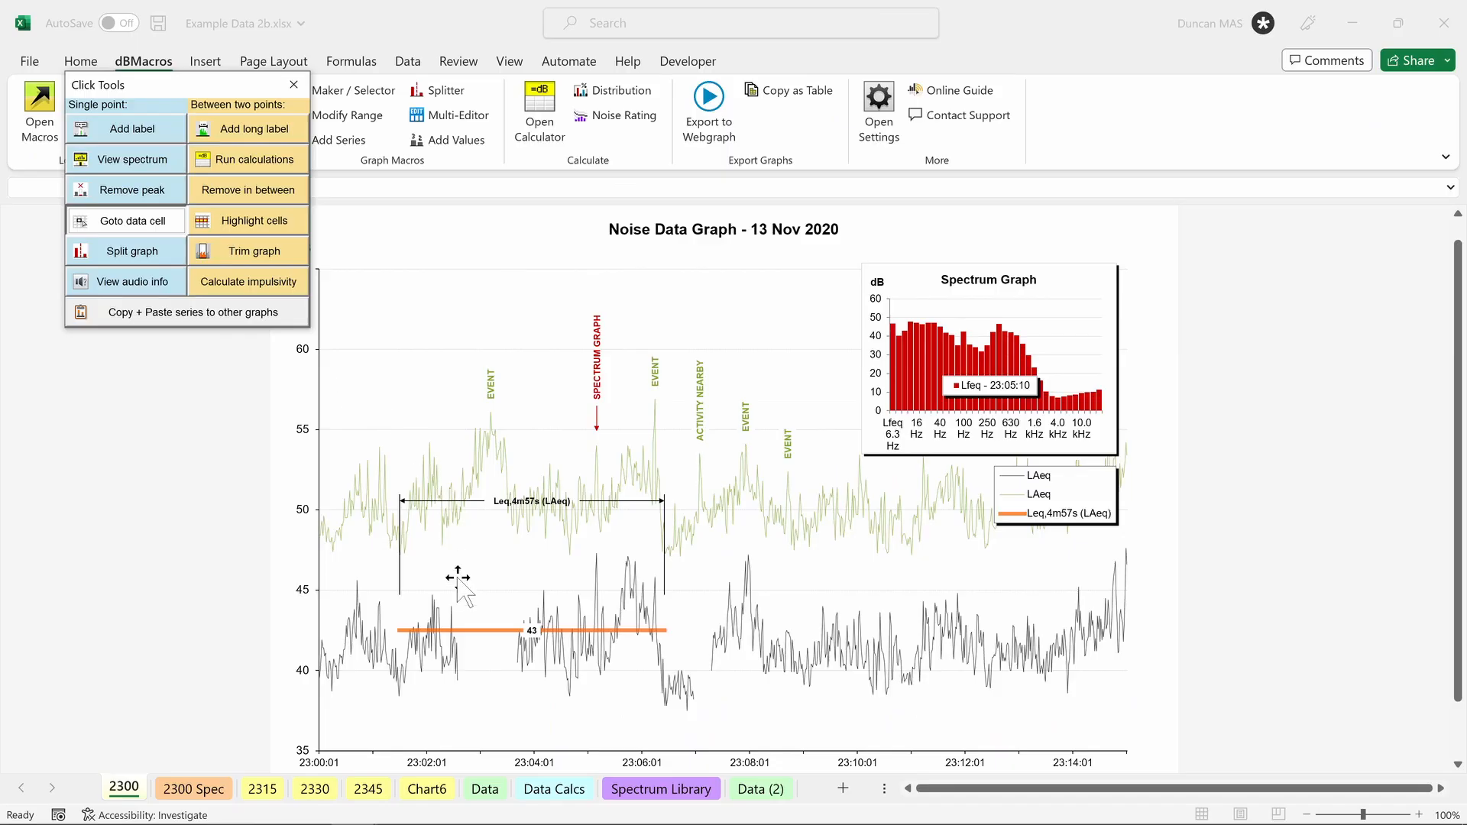
pyautogui.click(453, 611)
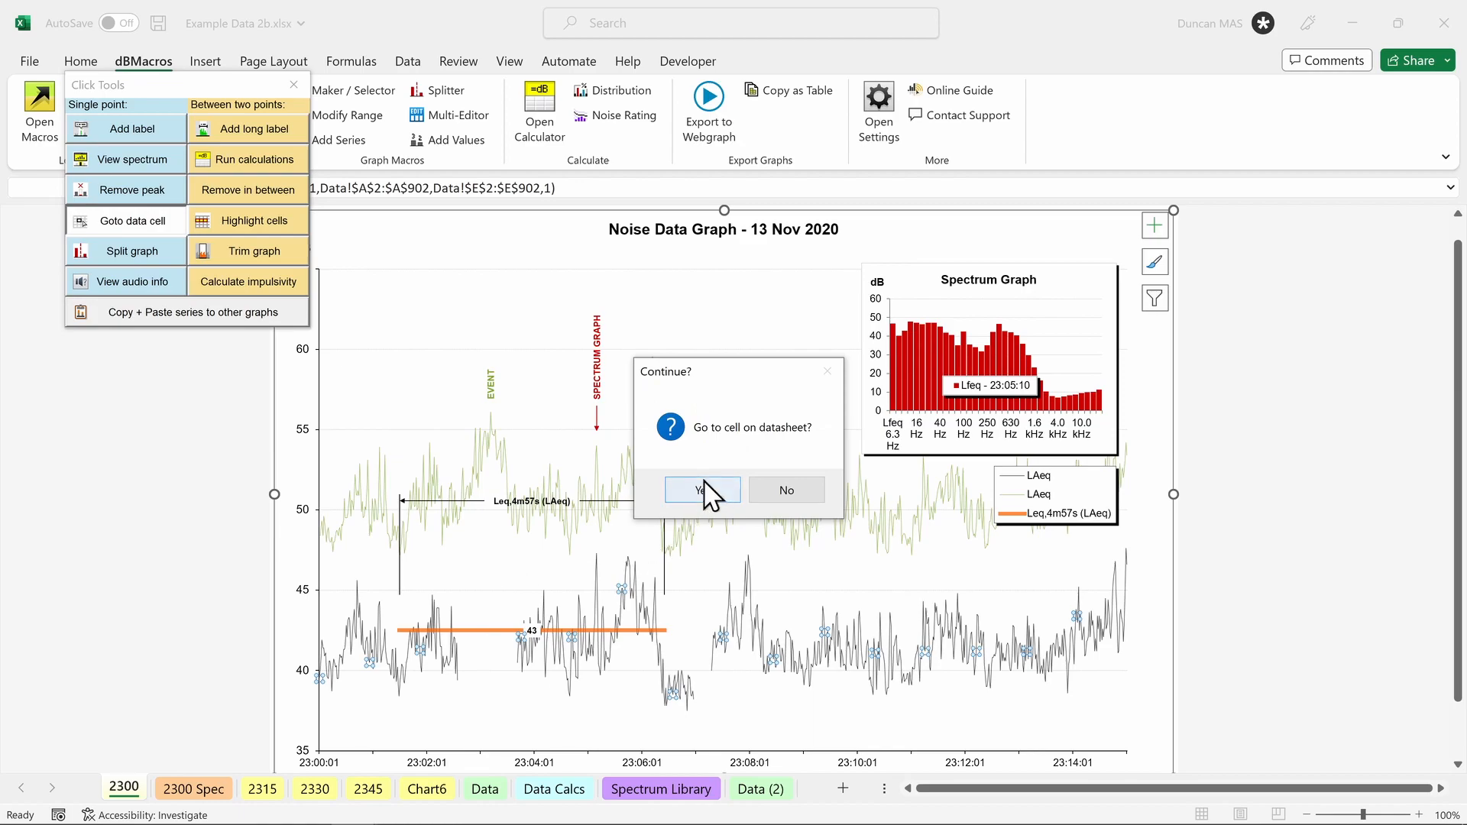
pyautogui.click(704, 488)
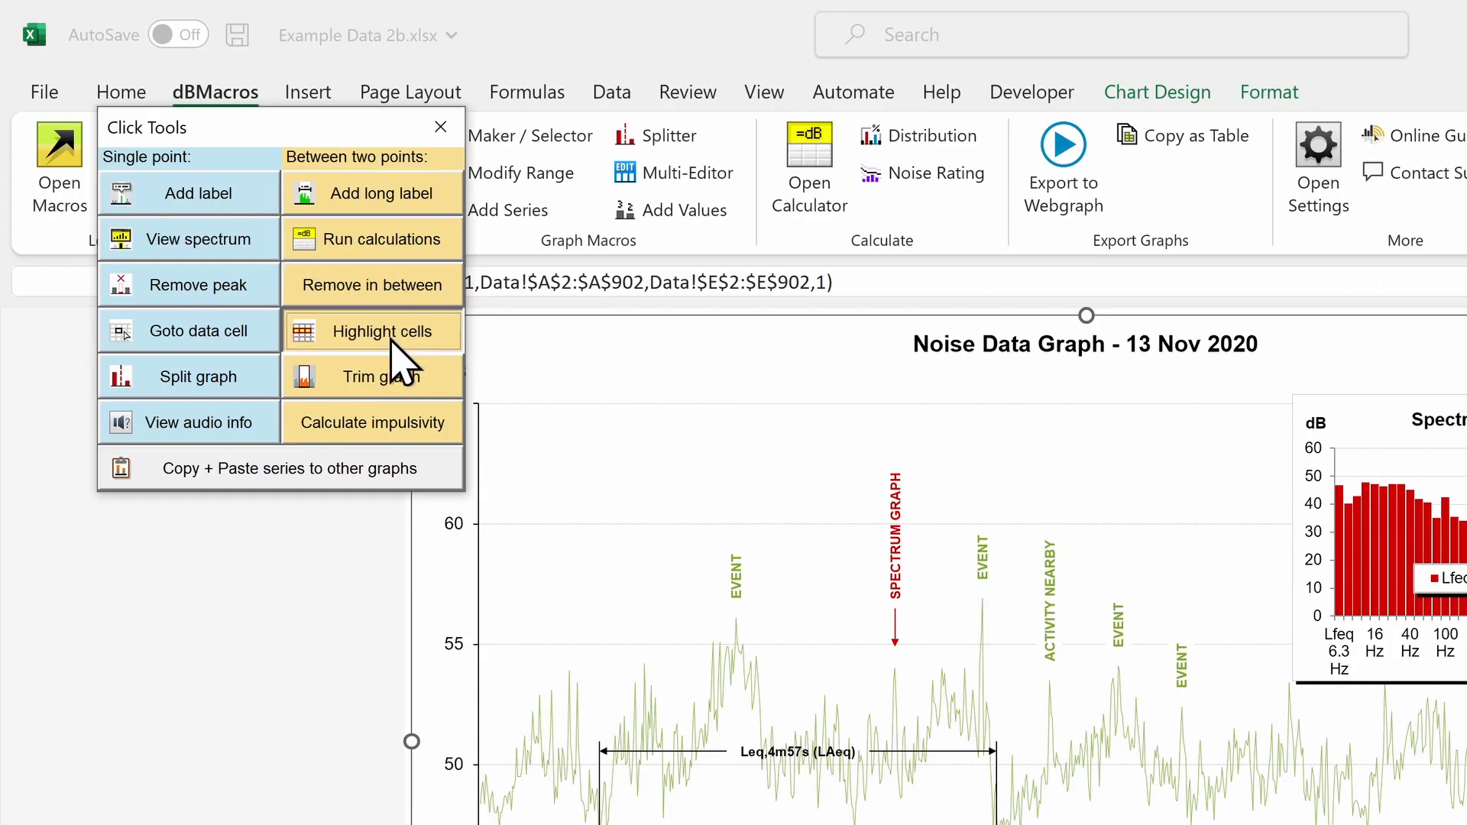
# Highlight the datasheet cells of the lower LAeq series between about 23:04:40 and 23:06:25
pyautogui.click(259, 222)
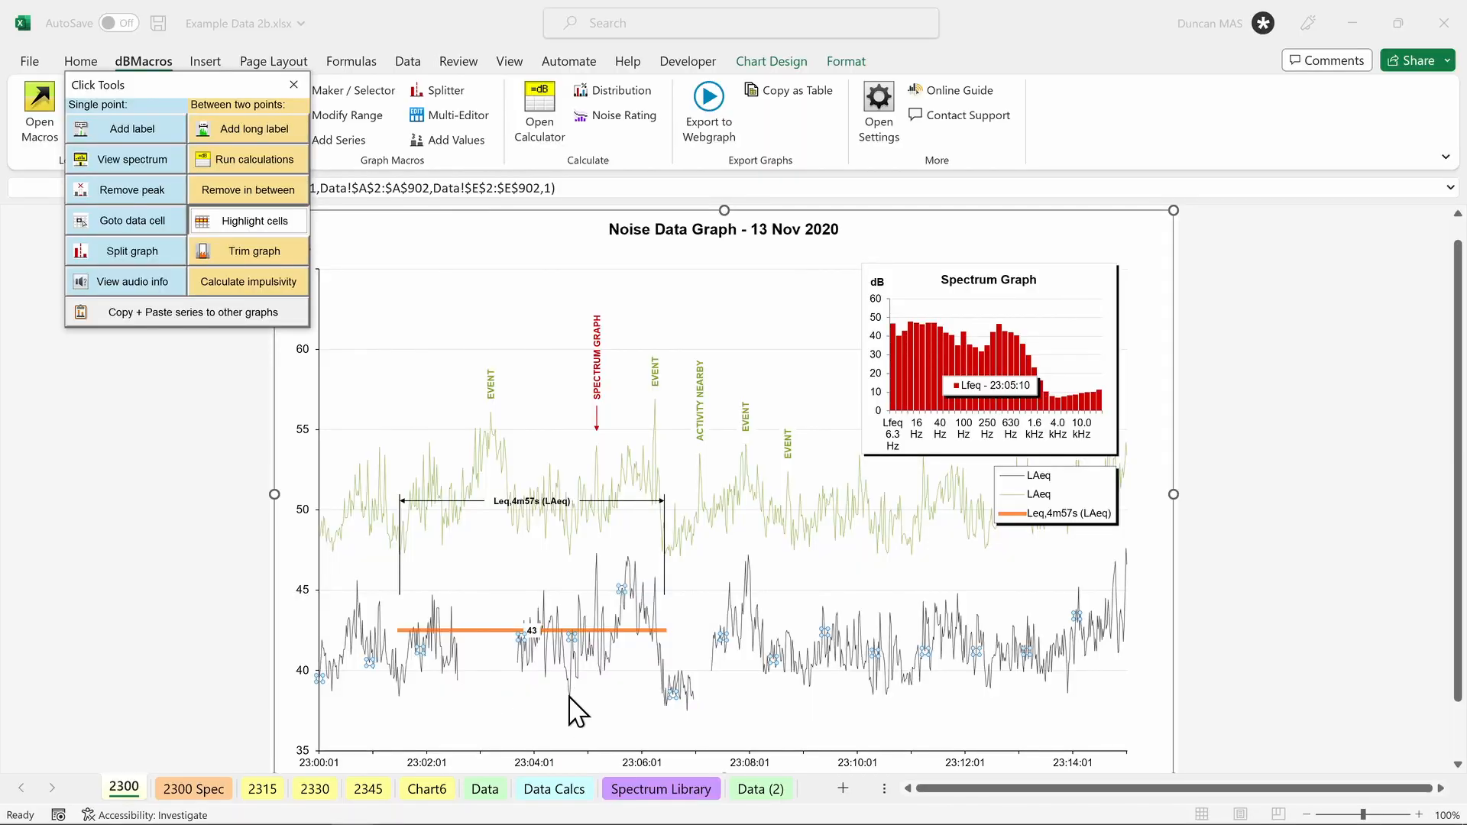
pyautogui.click(570, 697)
pyautogui.click(664, 707)
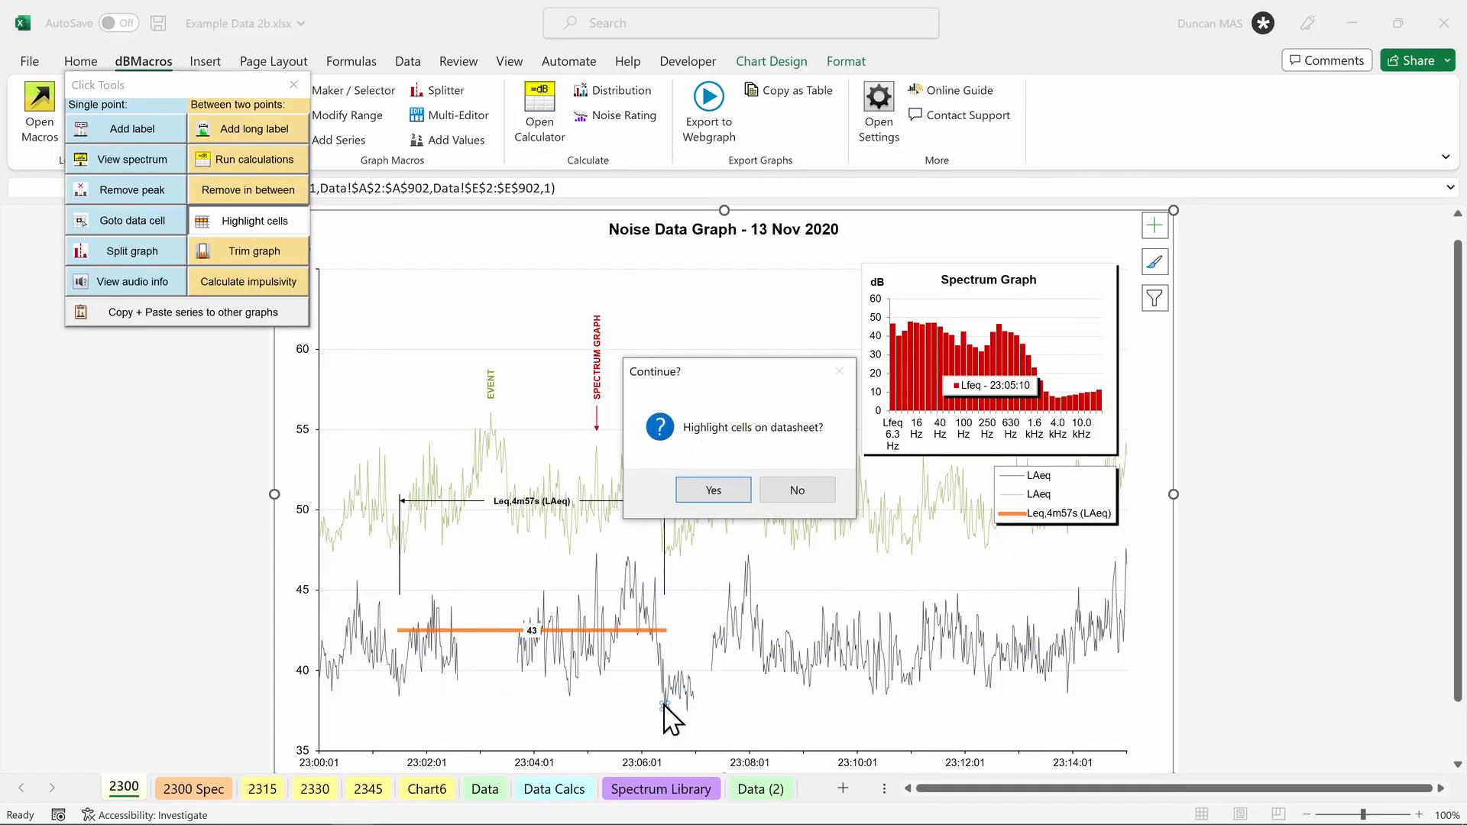
pyautogui.click(736, 489)
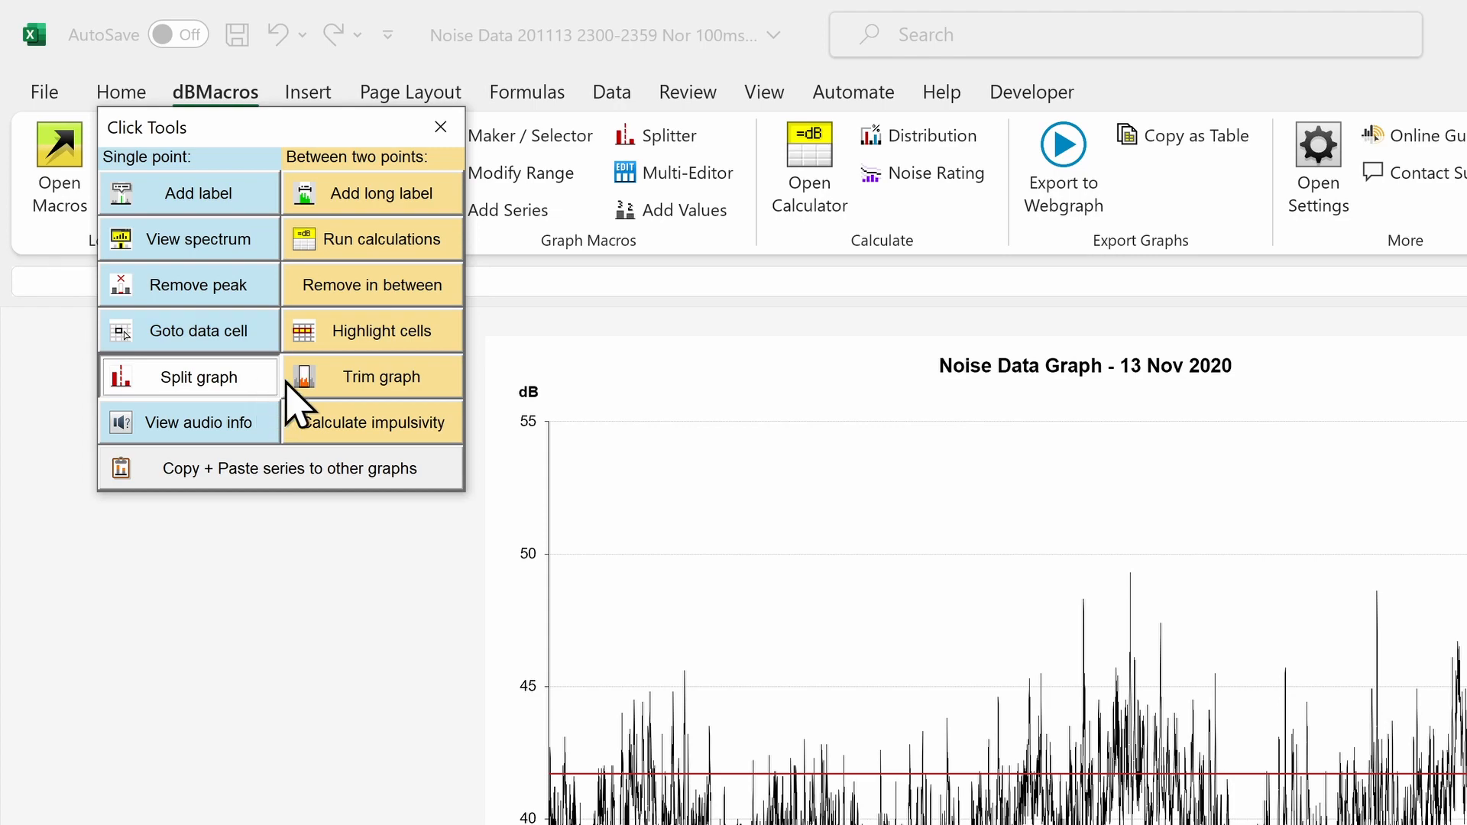
# Trim the 2345 graph to the period from 23:56:09 to 23:56:54 on a copy of its sheet
pyautogui.click(434, 394)
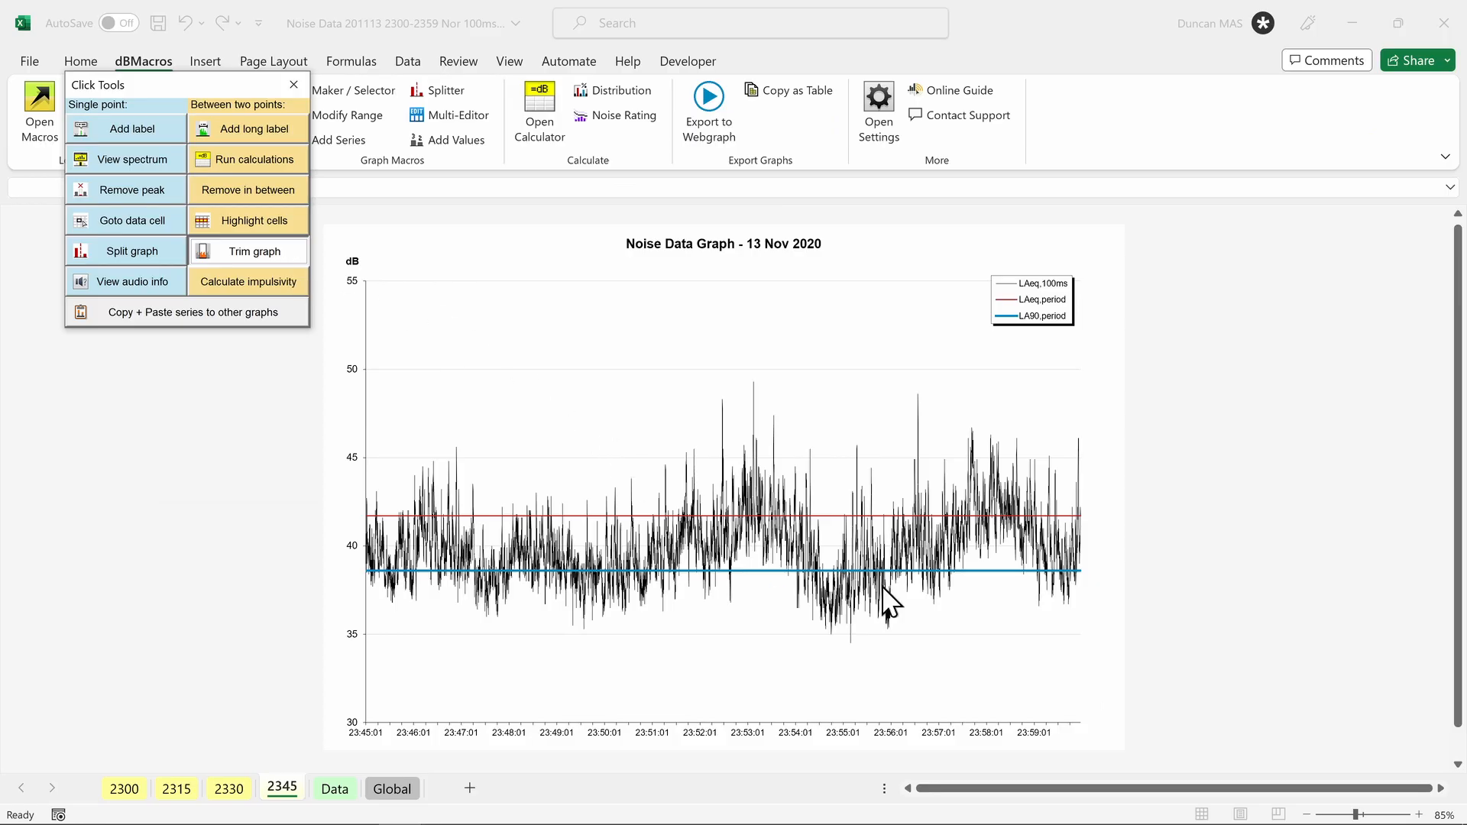
pyautogui.click(886, 600)
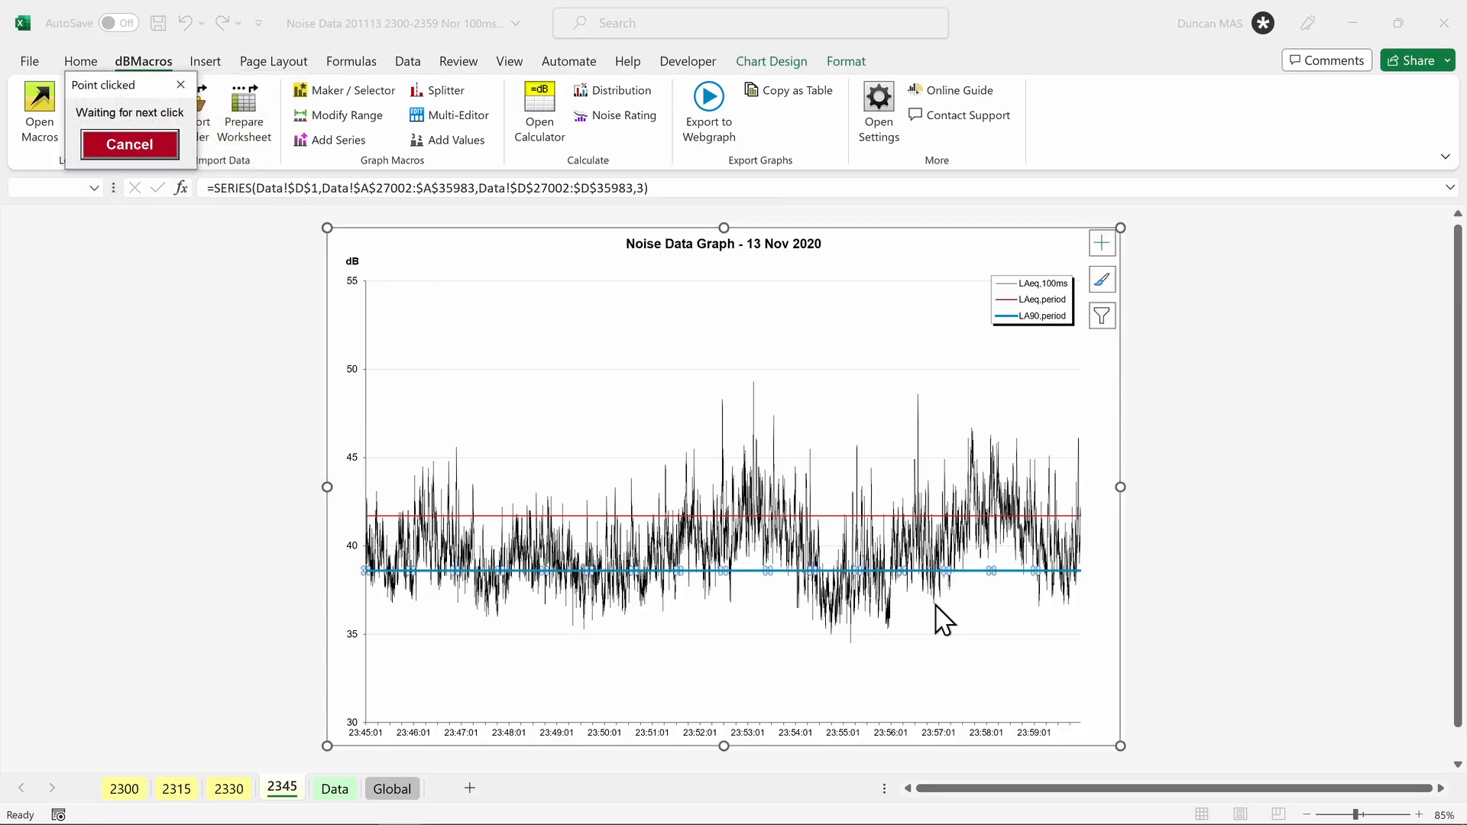
pyautogui.click(944, 621)
pyautogui.click(692, 509)
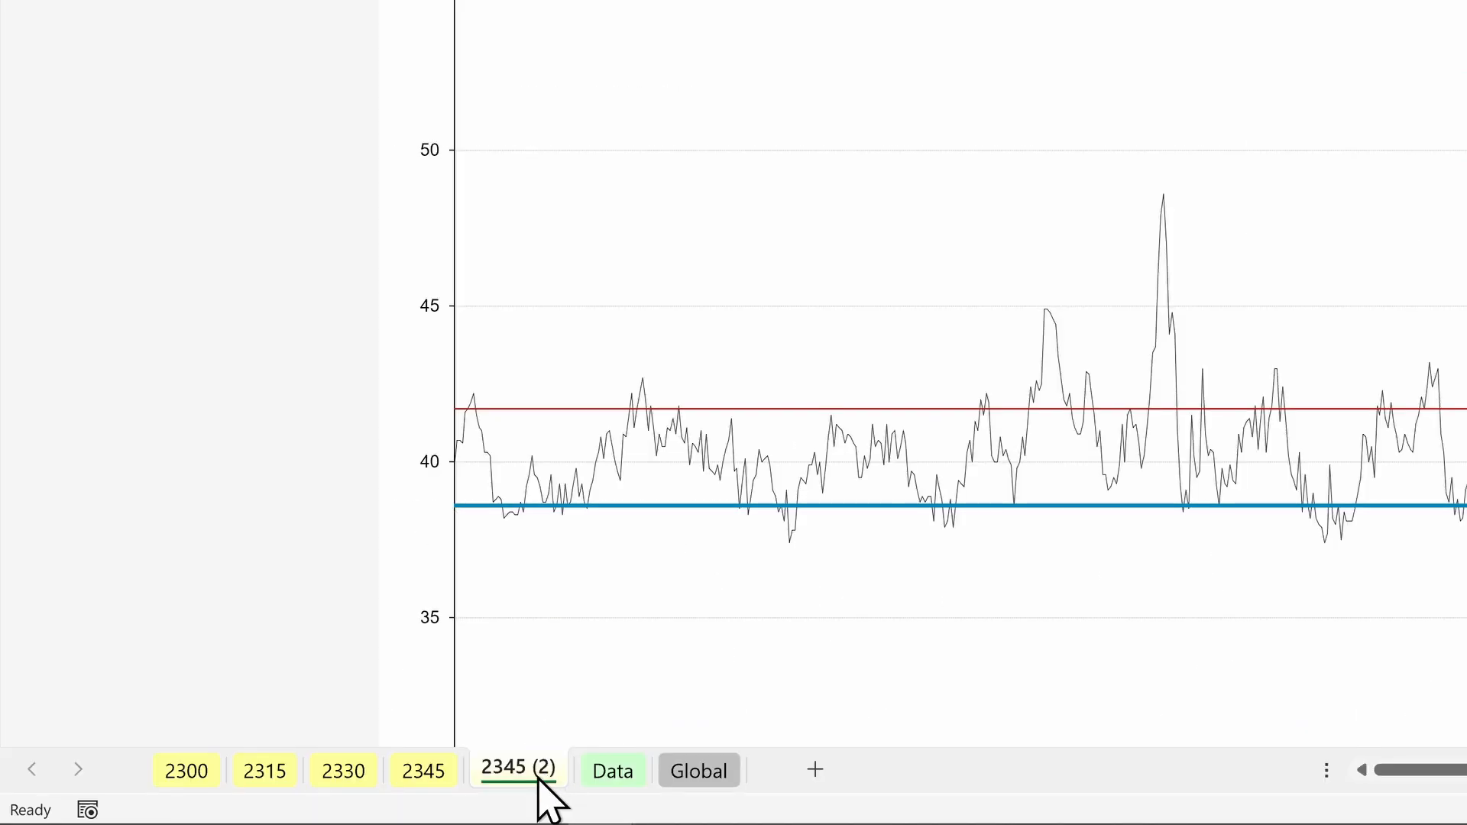
# Rename the trimmed graph's sheet as Noise Event
pyautogui.rightClick(538, 778)
pyautogui.click(622, 451)
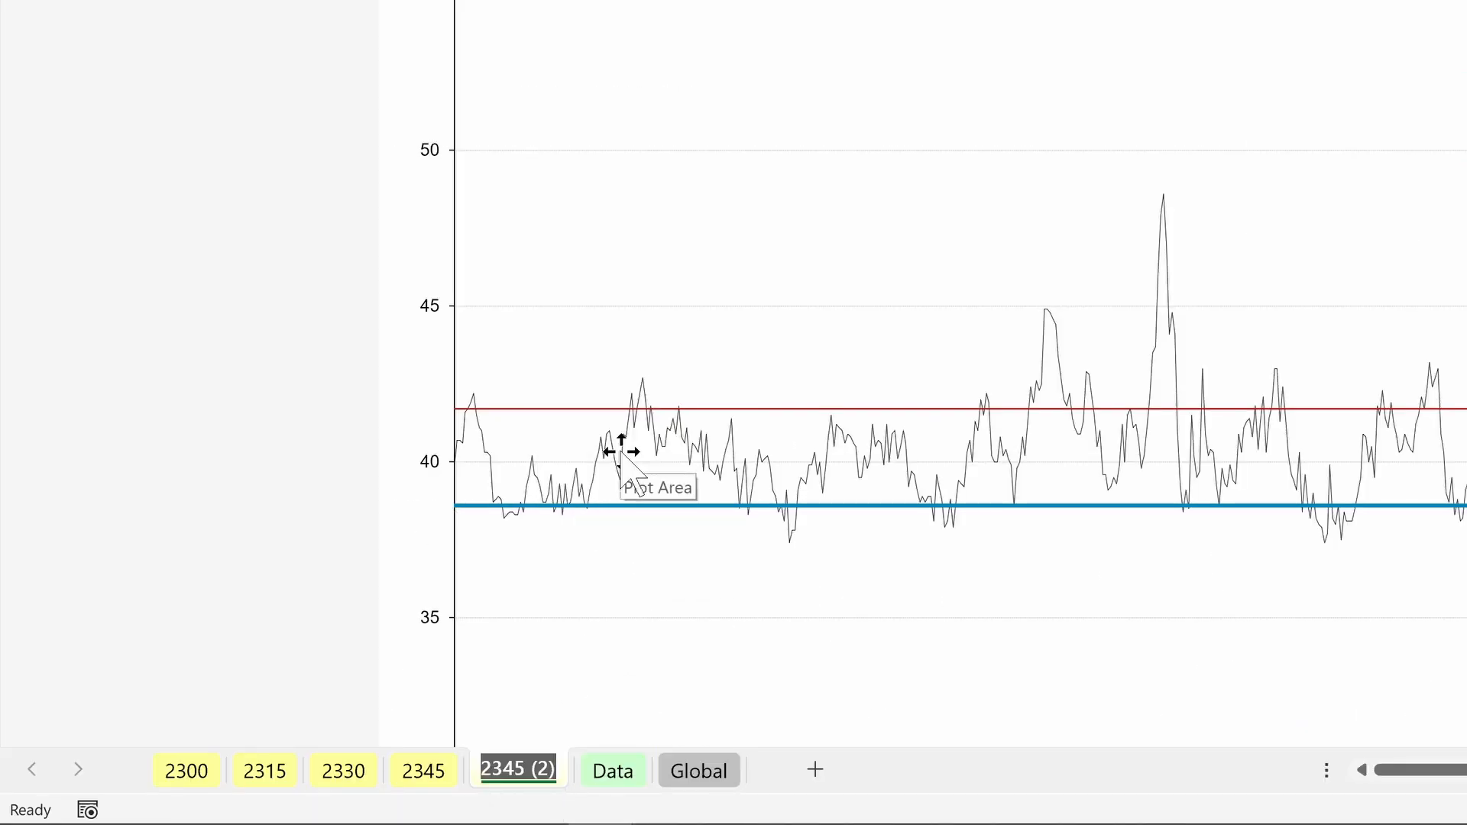
pyautogui.write('Noise Event')
pyautogui.press('Return')
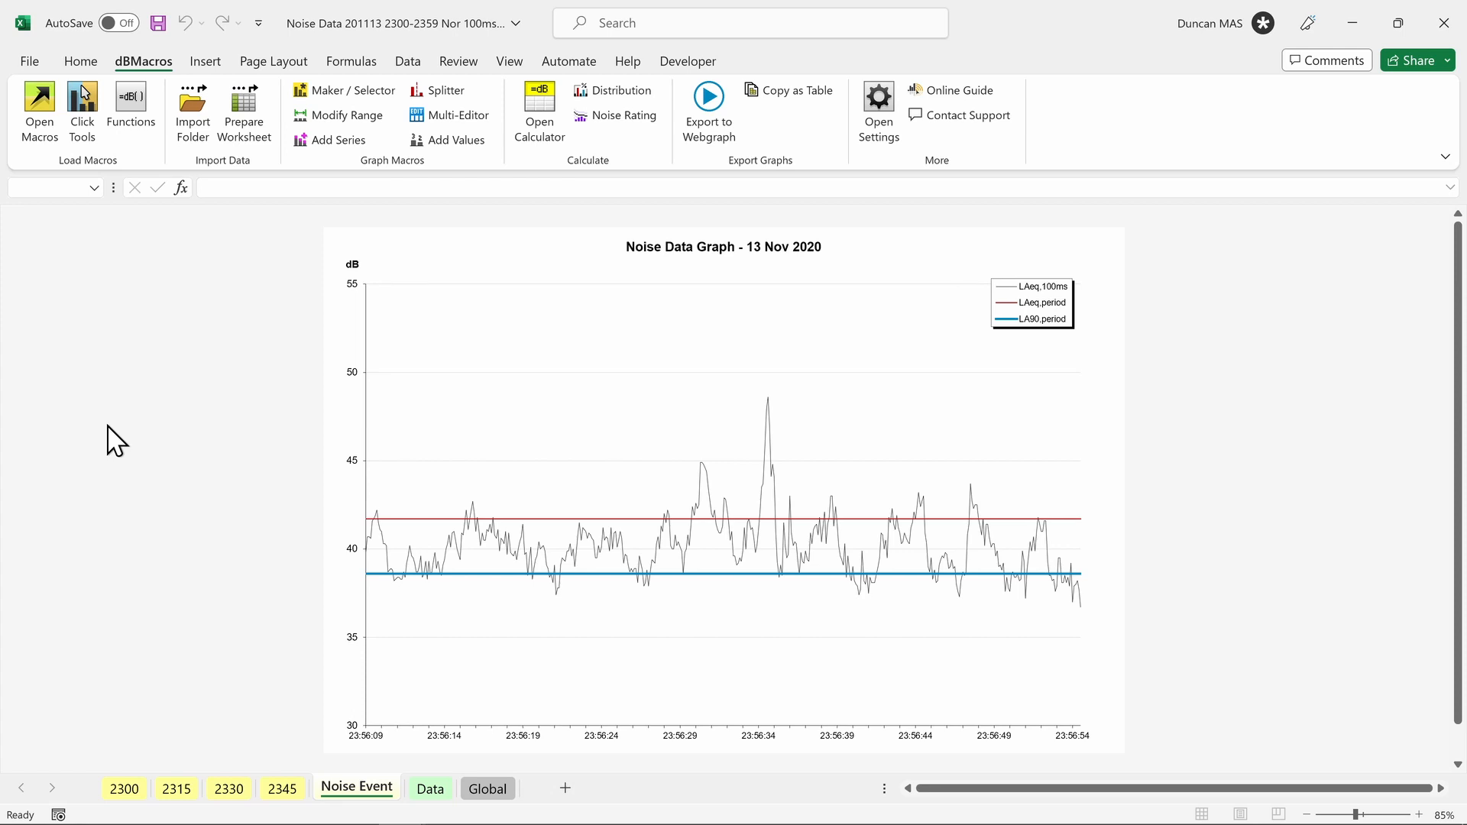
# Calculate the impulsivity on the LAeq,100ms series between 23:56:32.9 and the highest peak at 23:56:34.9
pyautogui.click(753, 574)
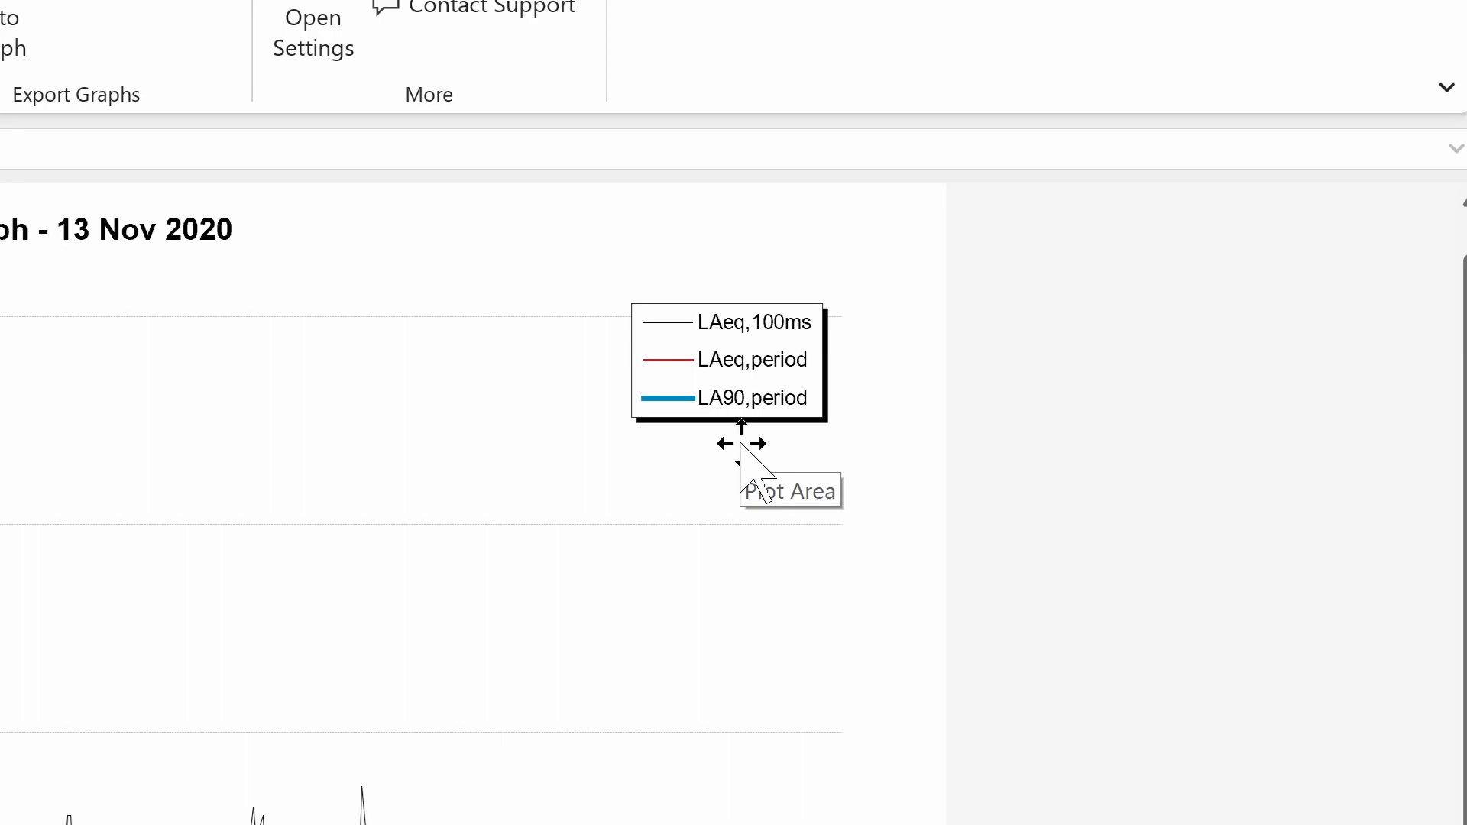
pyautogui.click(138, 317)
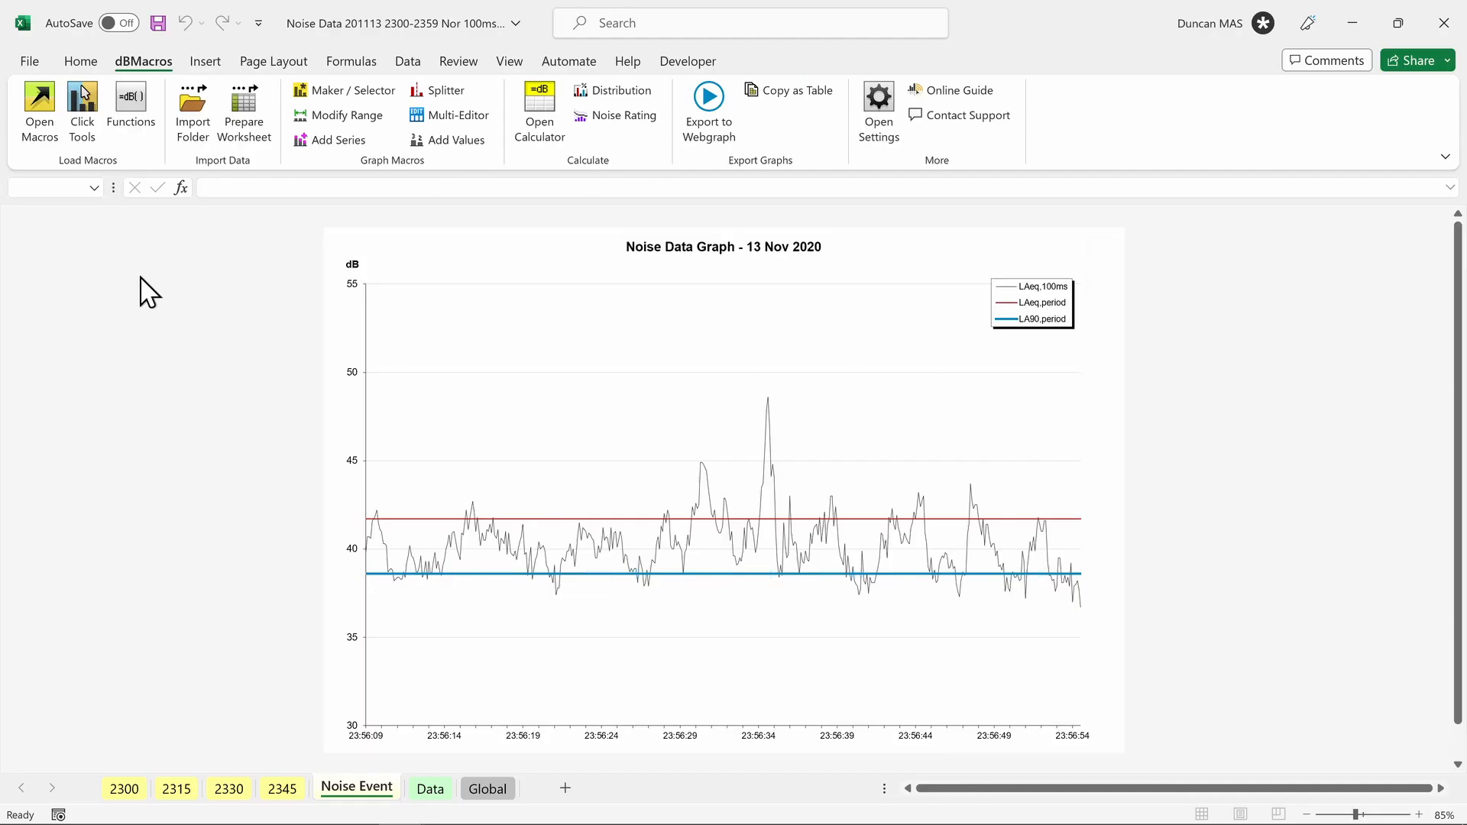
pyautogui.click(81, 94)
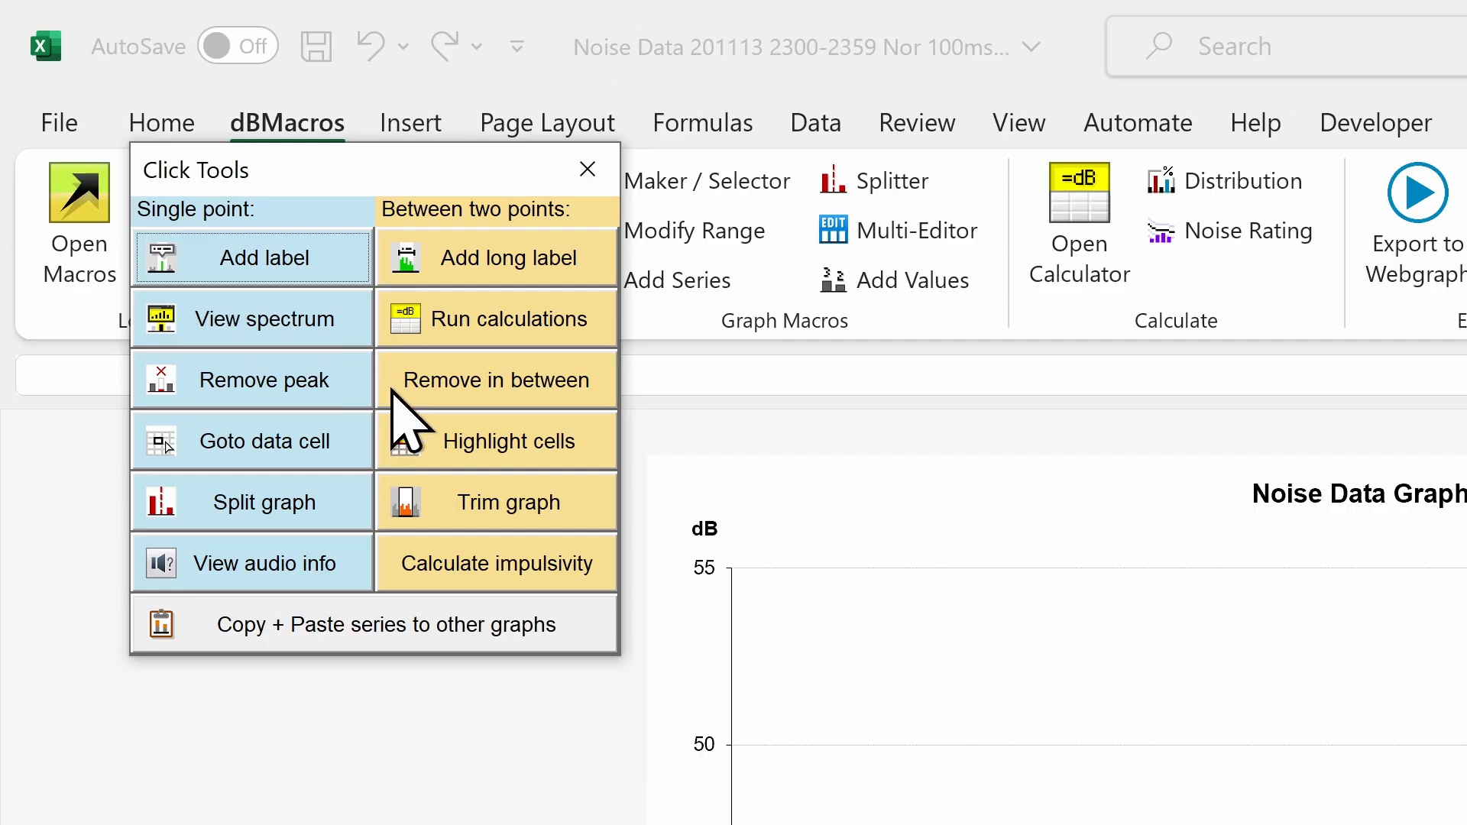
pyautogui.click(493, 566)
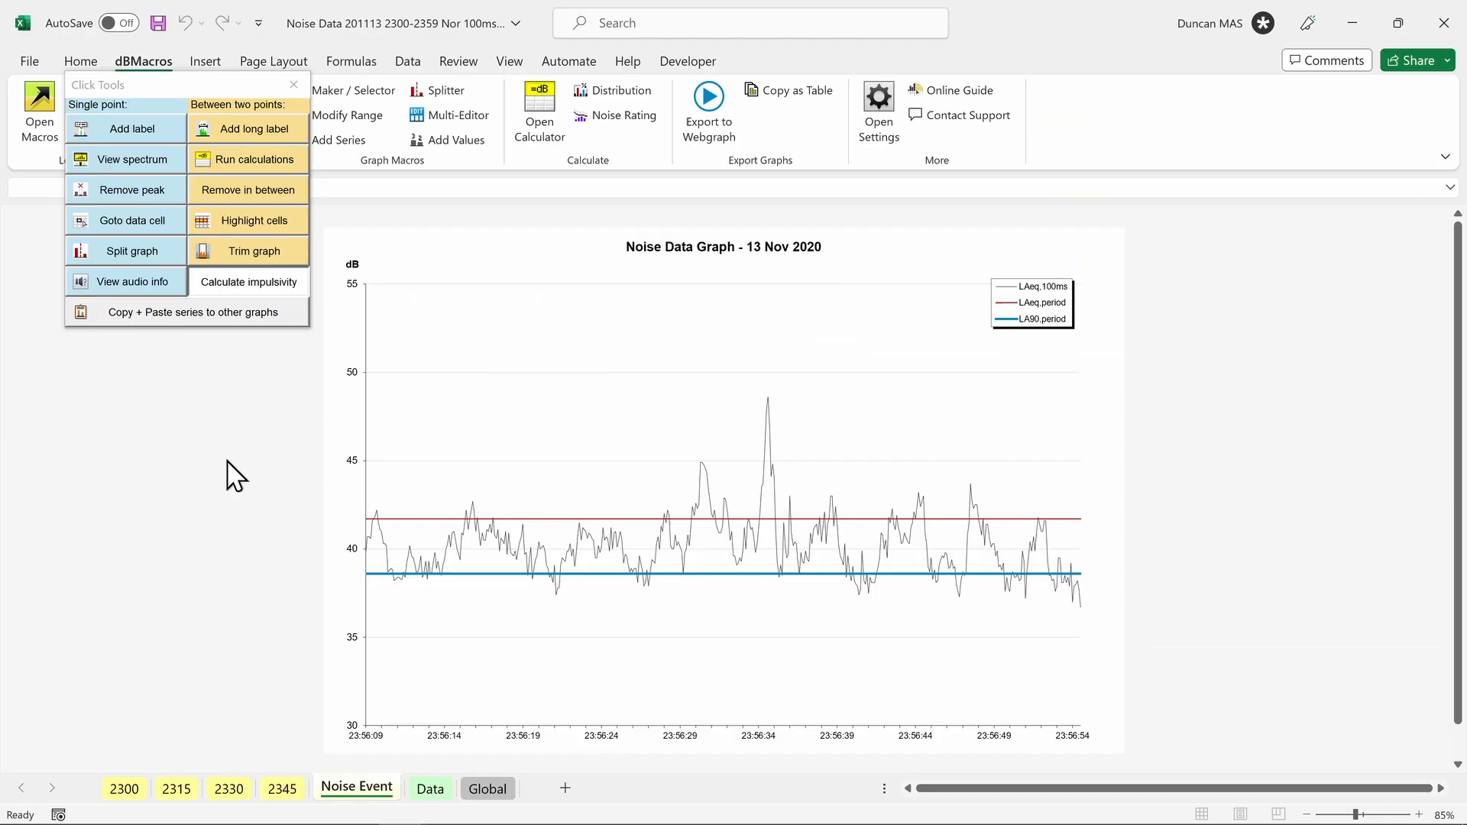
pyautogui.click(744, 574)
pyautogui.click(767, 403)
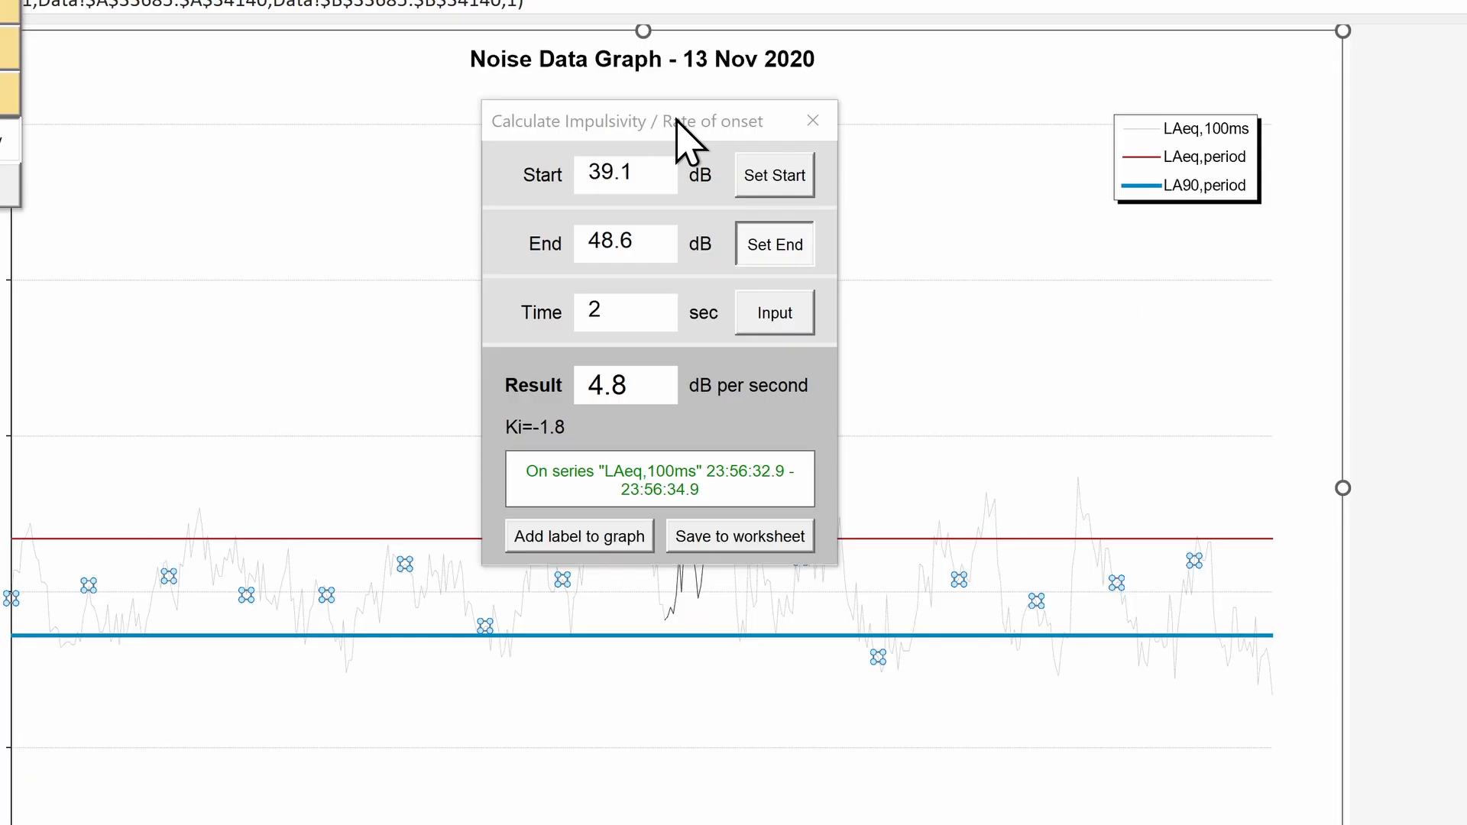
# Uncover the peak and reset the impulsivity start point to the dip just before it, at 23:56:34.1
pyautogui.moveTo(677, 121); pyautogui.dragTo(997, 281)
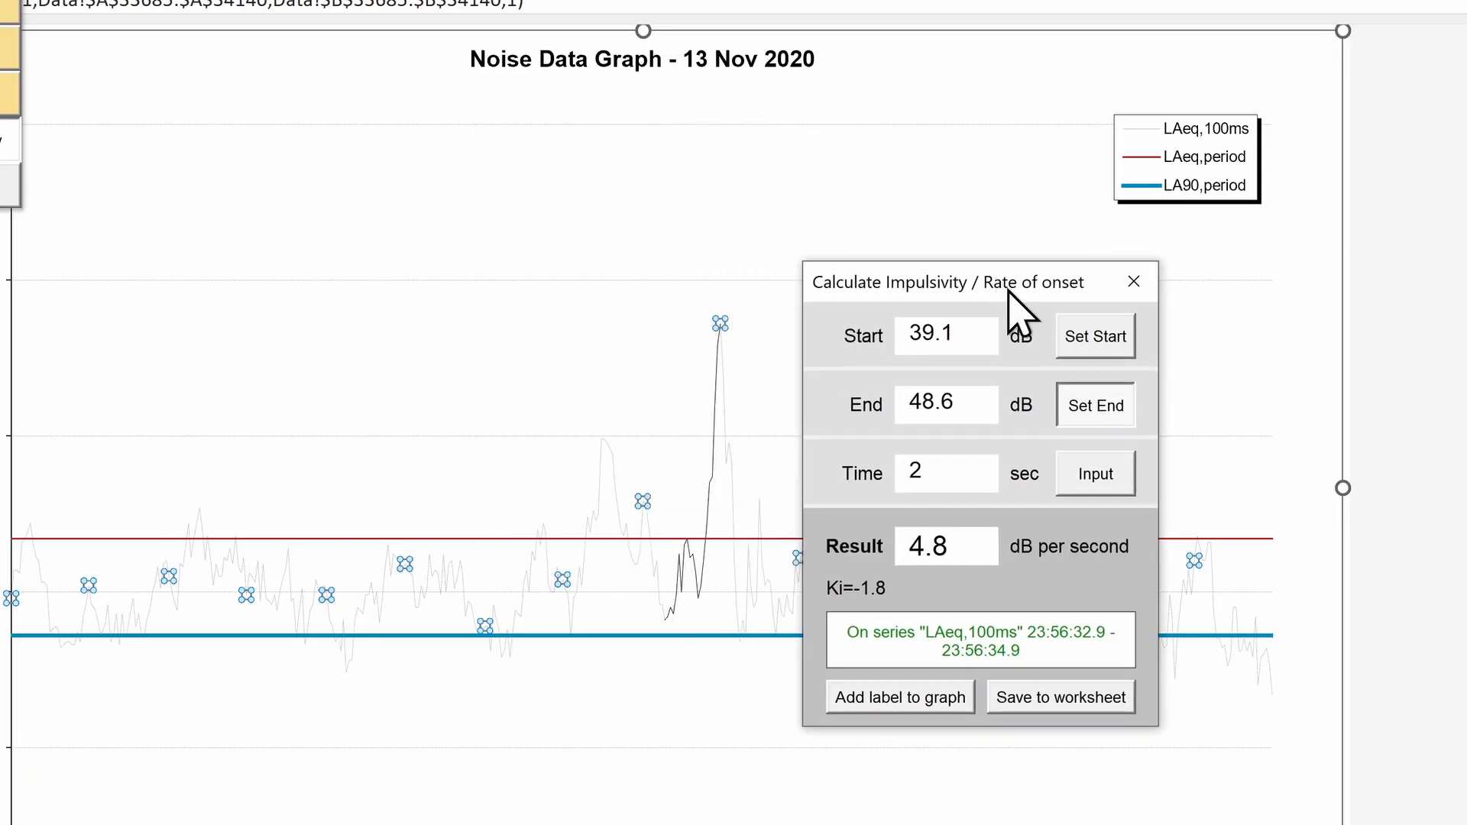
pyautogui.click(1110, 349)
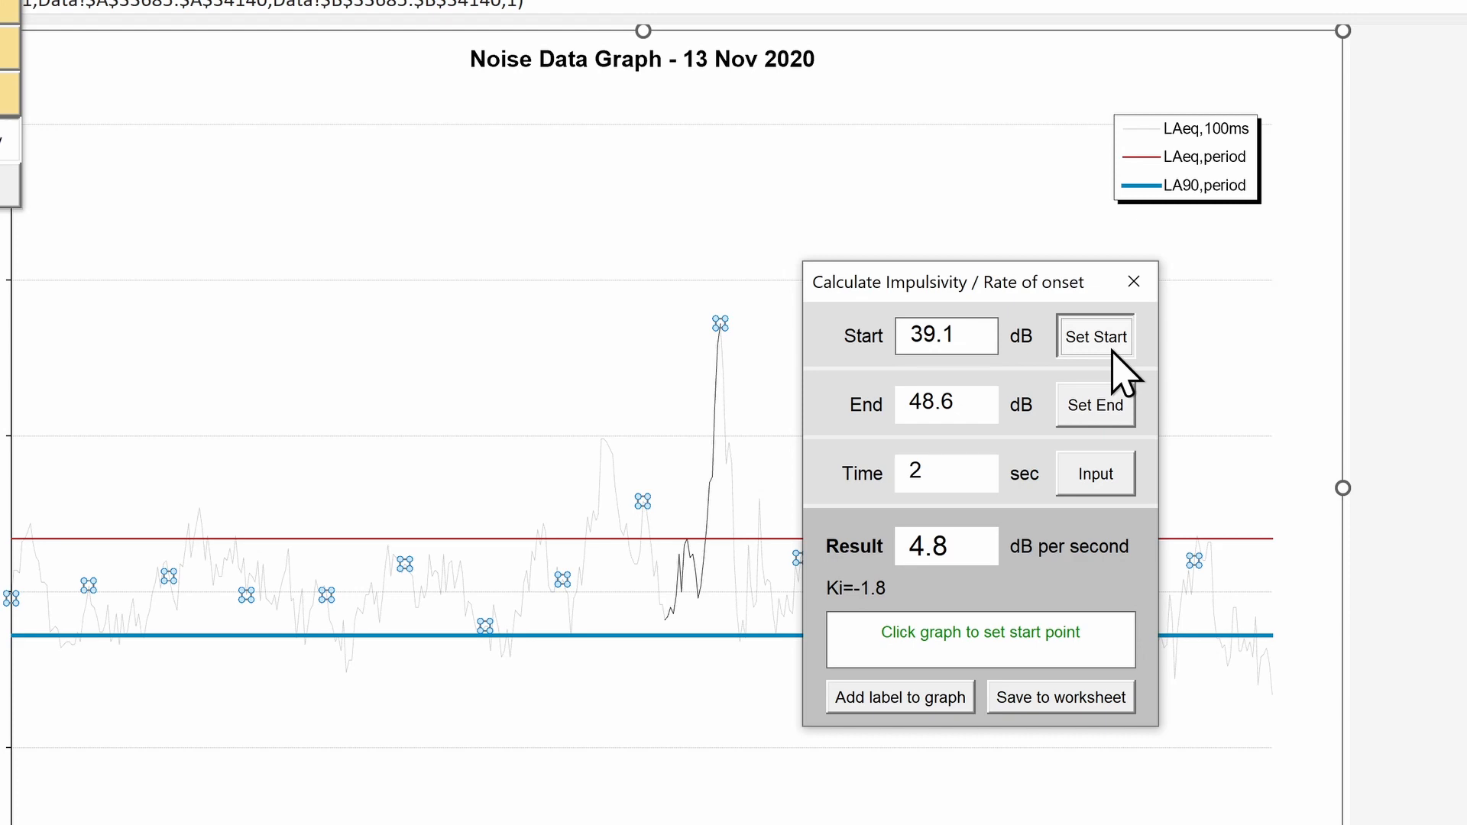
pyautogui.click(696, 601)
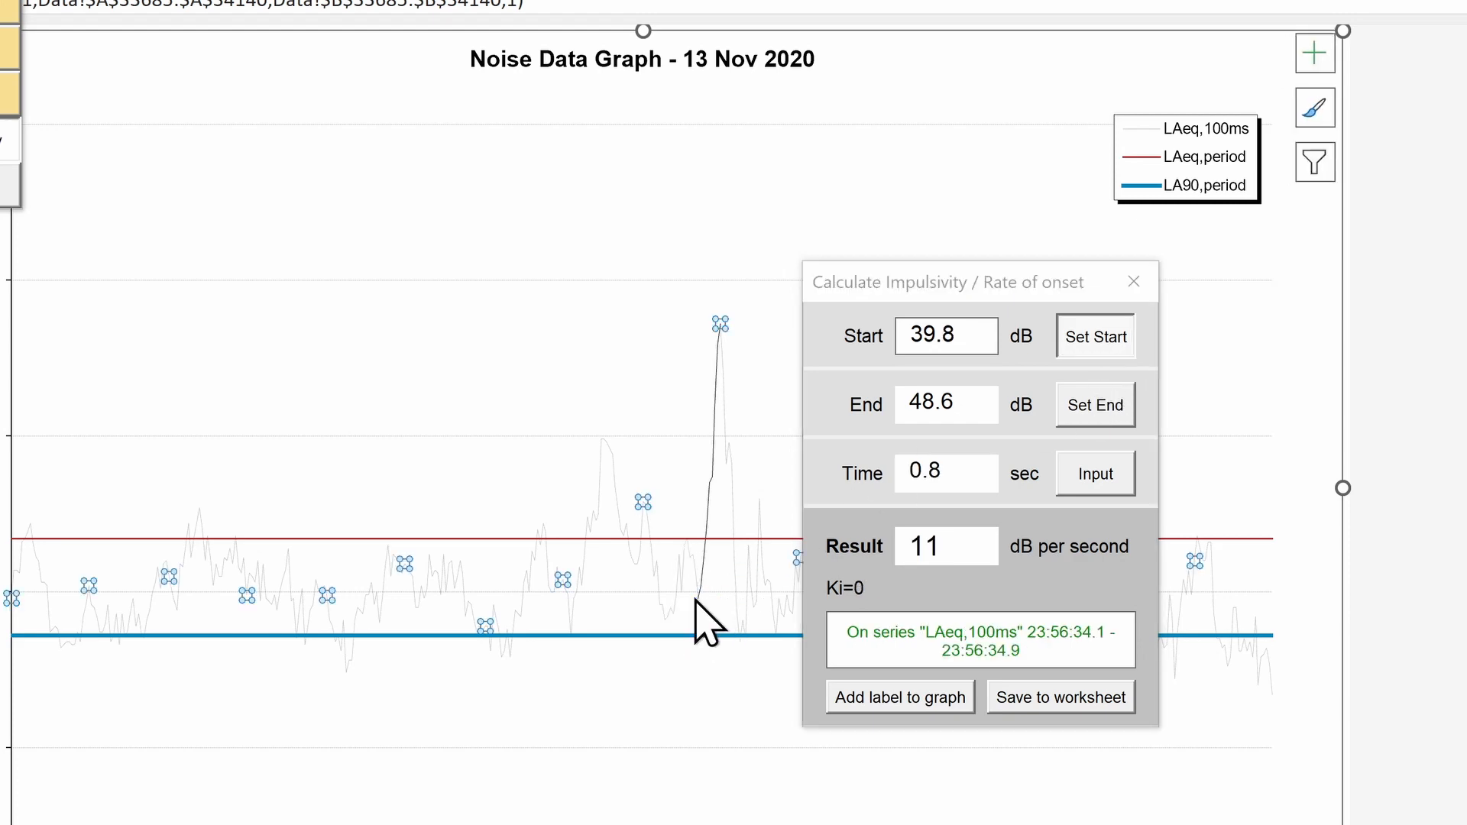
# Switch the impulsivity calculation to manual input, set the start level to 40 dB, and save the result to the worksheet
pyautogui.click(1101, 478)
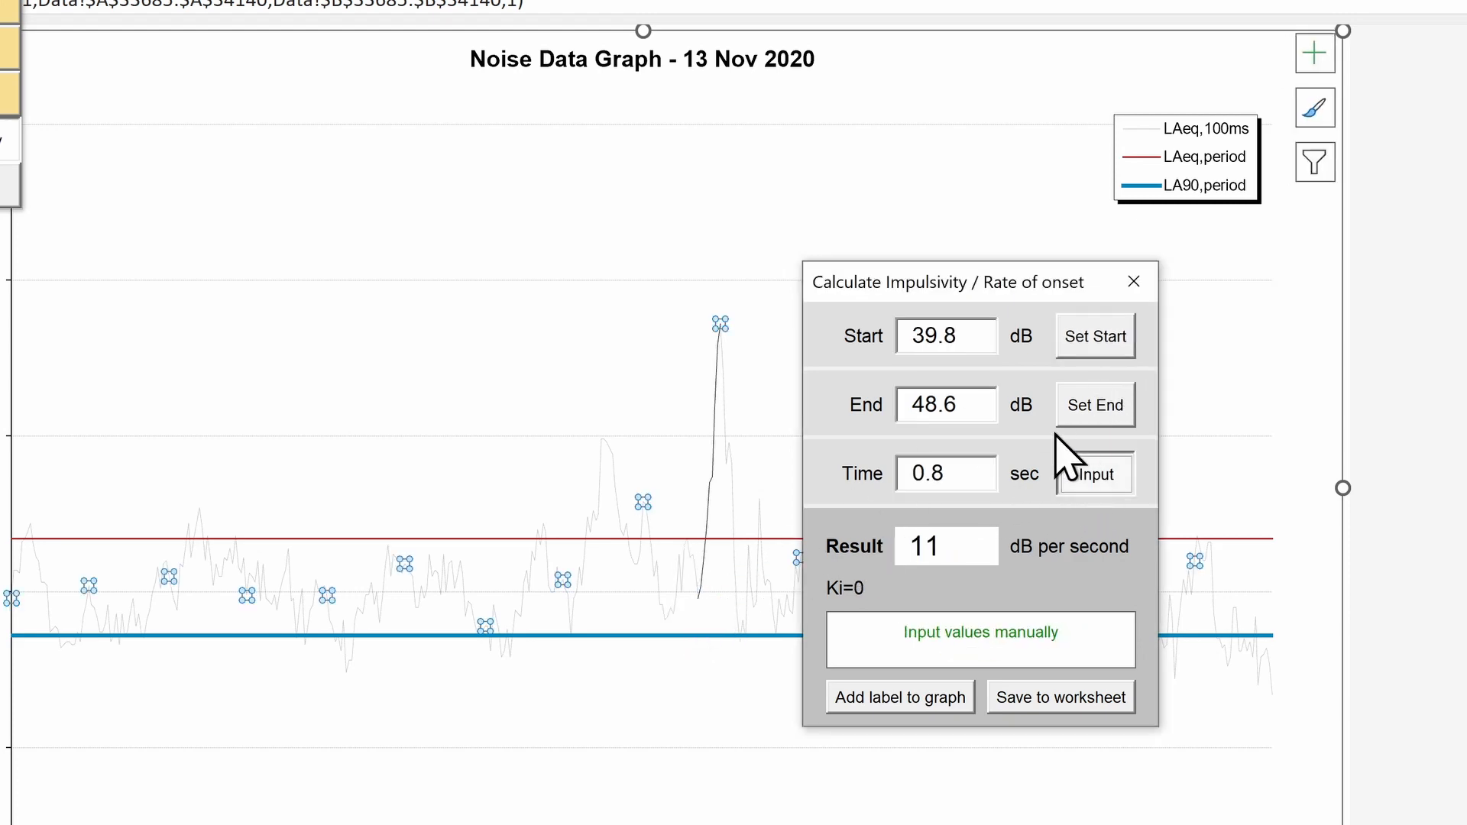
pyautogui.moveTo(983, 337); pyautogui.dragTo(927, 334)
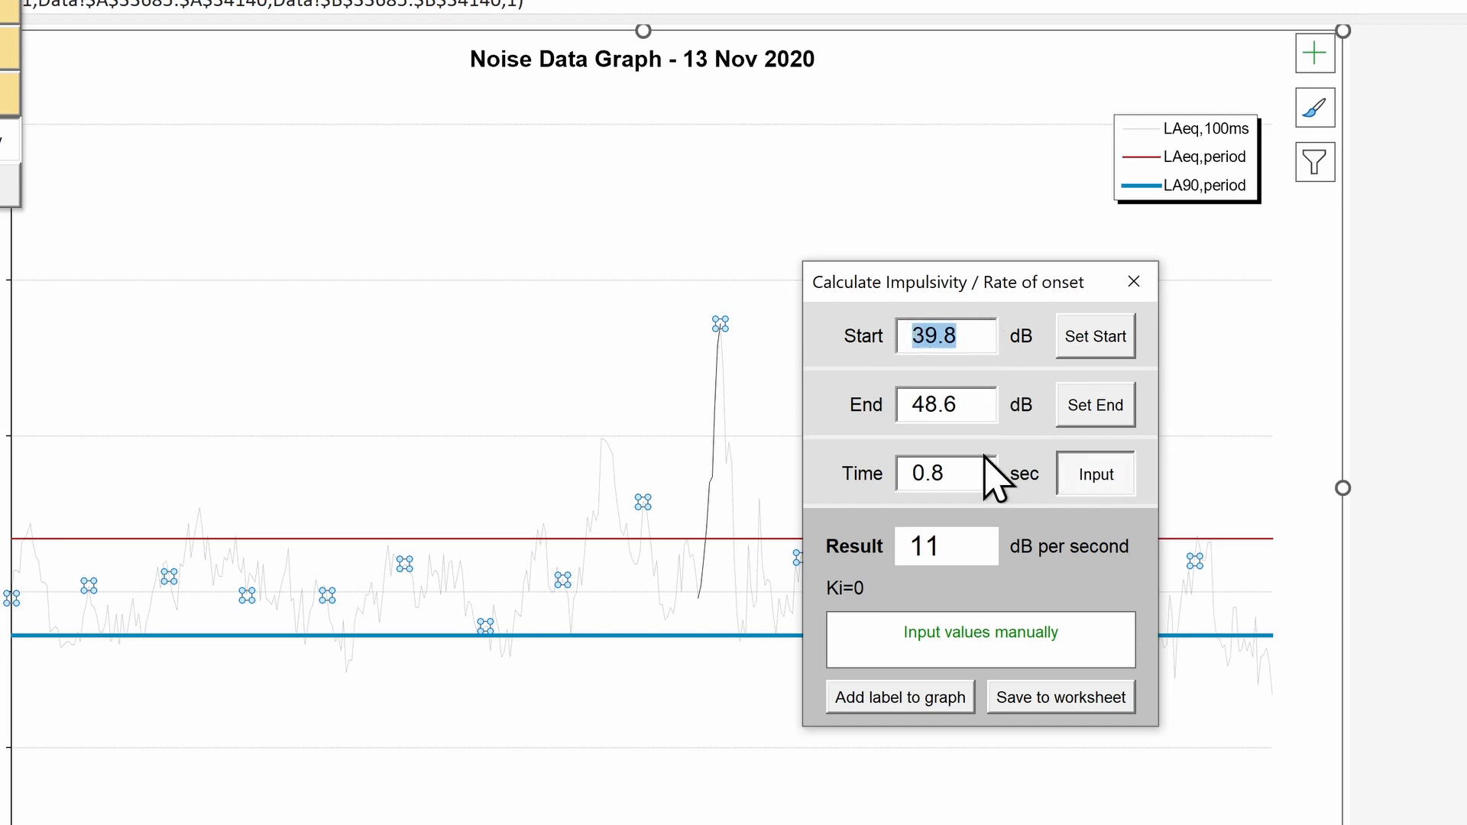
pyautogui.write('40')
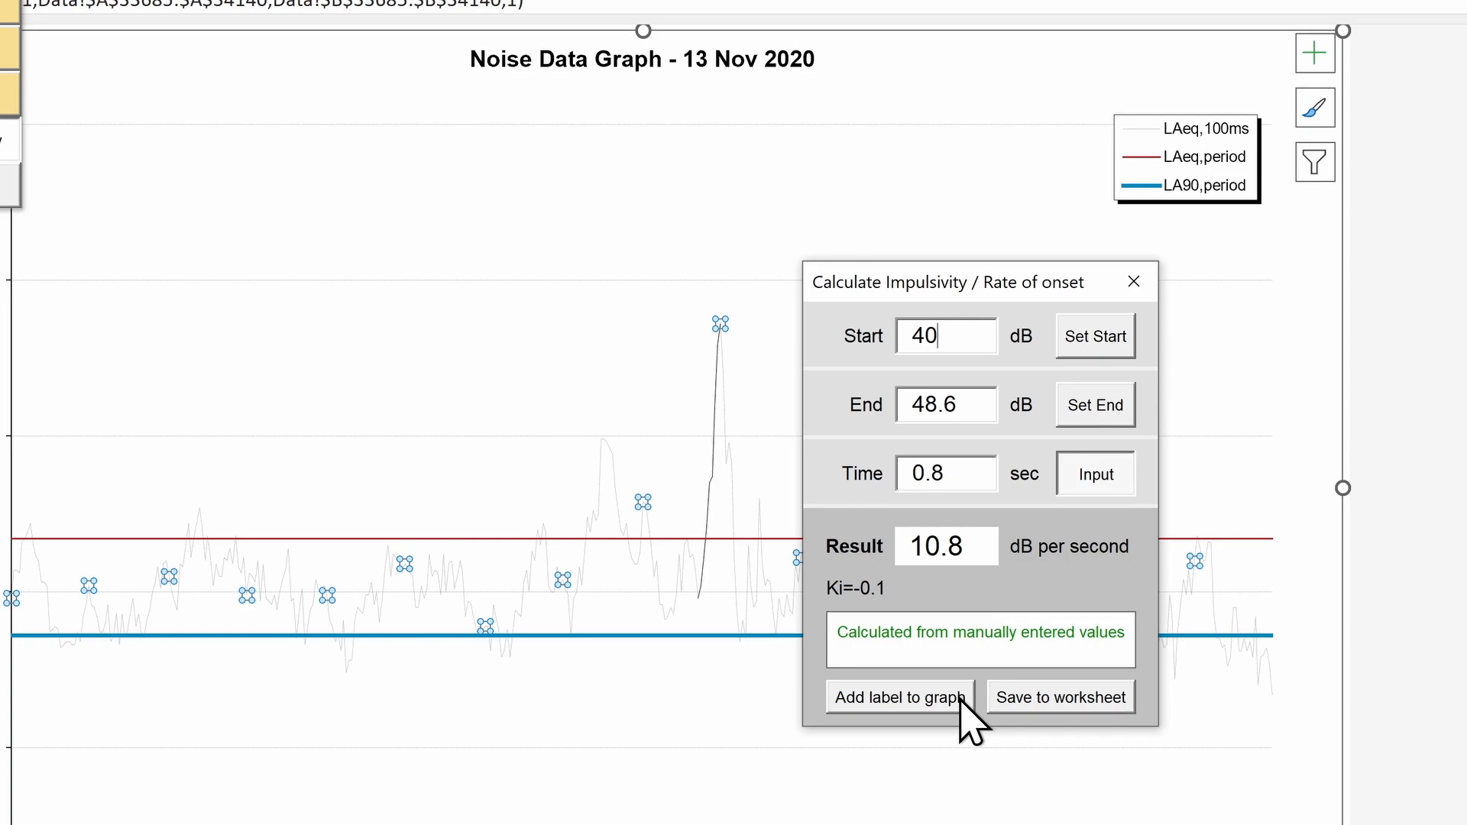
pyautogui.click(1005, 707)
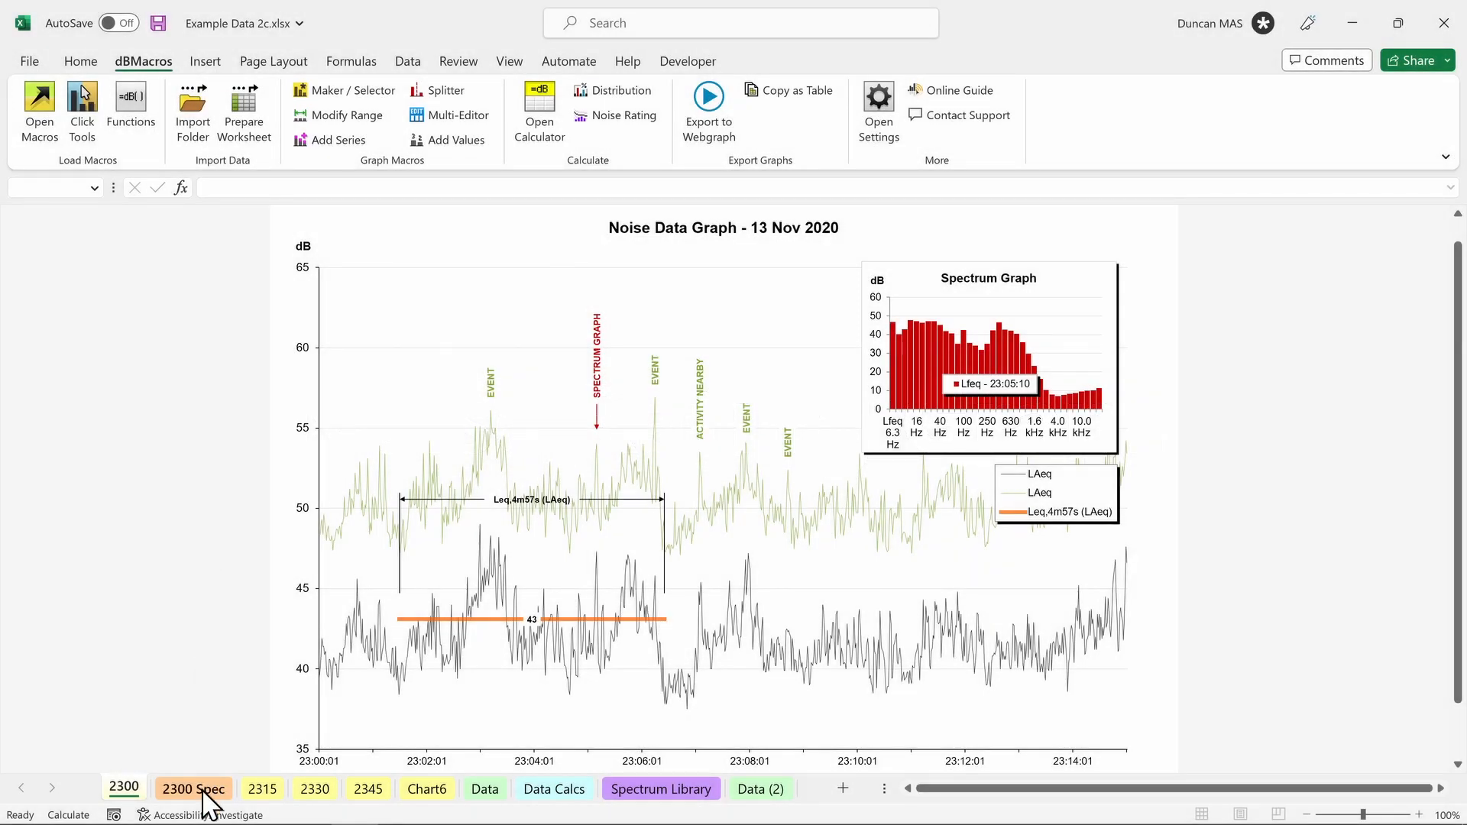
# Calculate the Noise Rating for the spectrum data Lfeq - 23:05:10 on the 2300 Spec sheet of Example Data 2c.xlsx
pyautogui.click(200, 790)
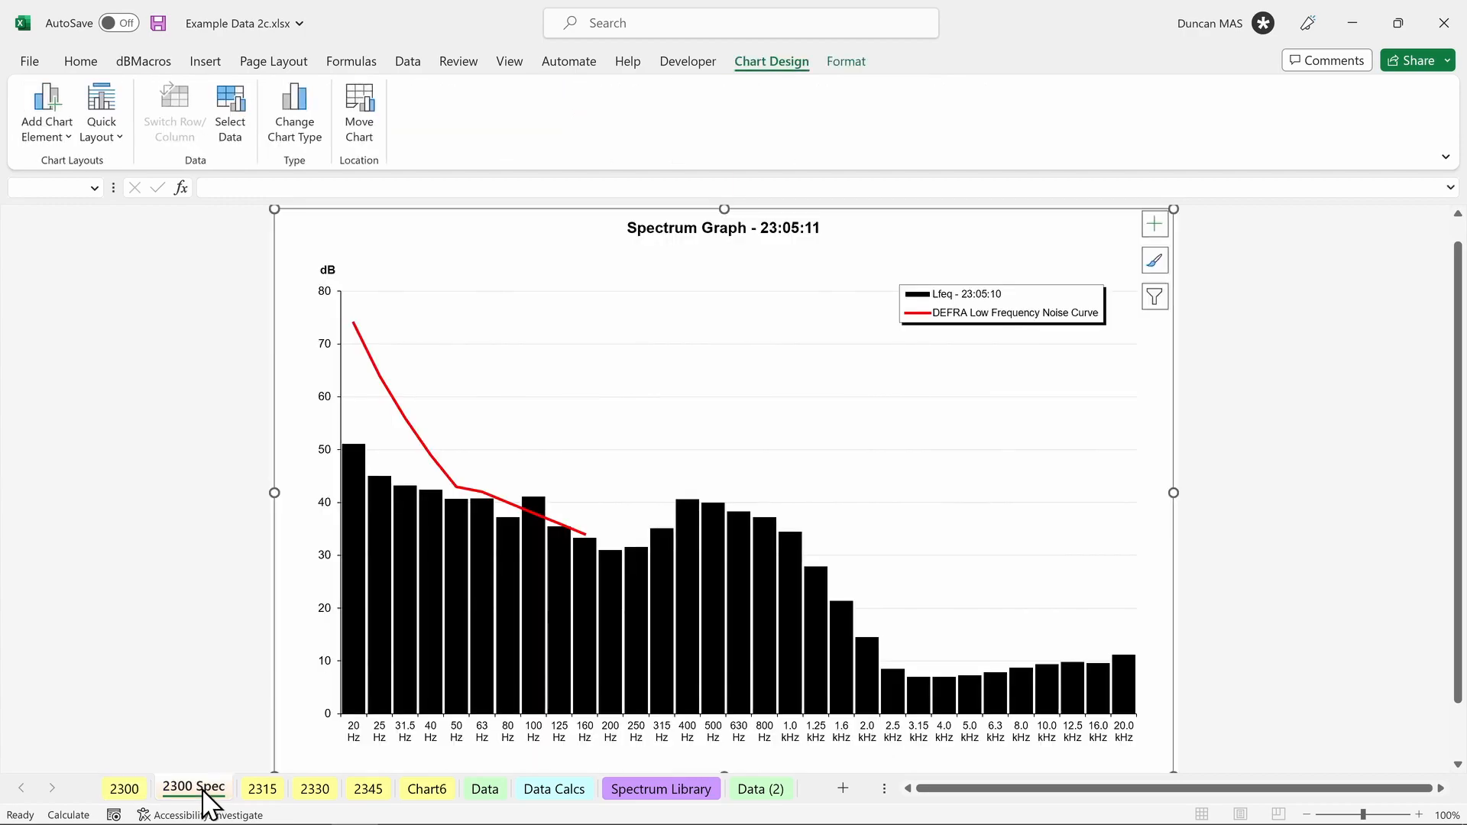
pyautogui.click(143, 60)
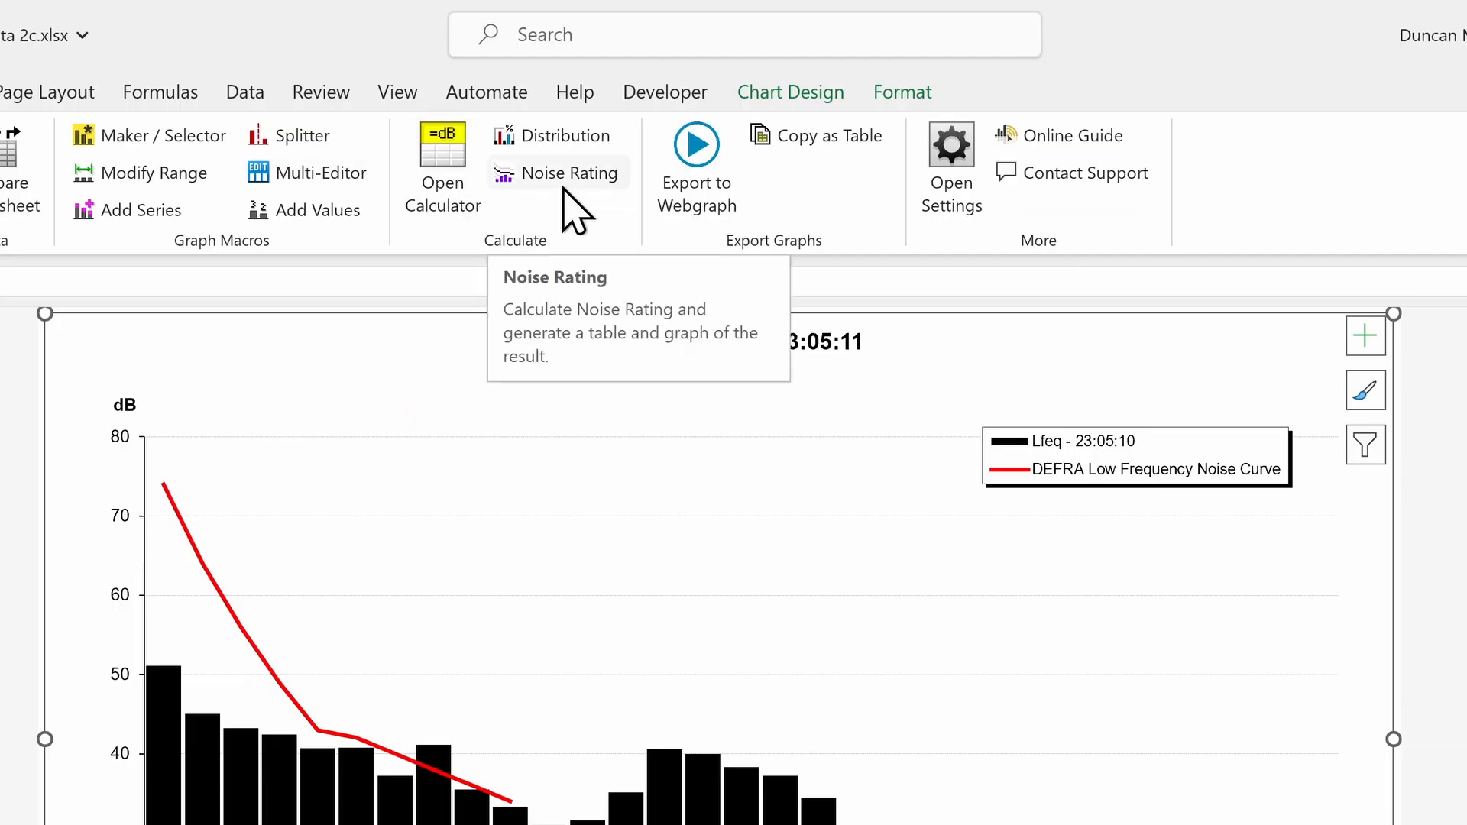
pyautogui.click(565, 190)
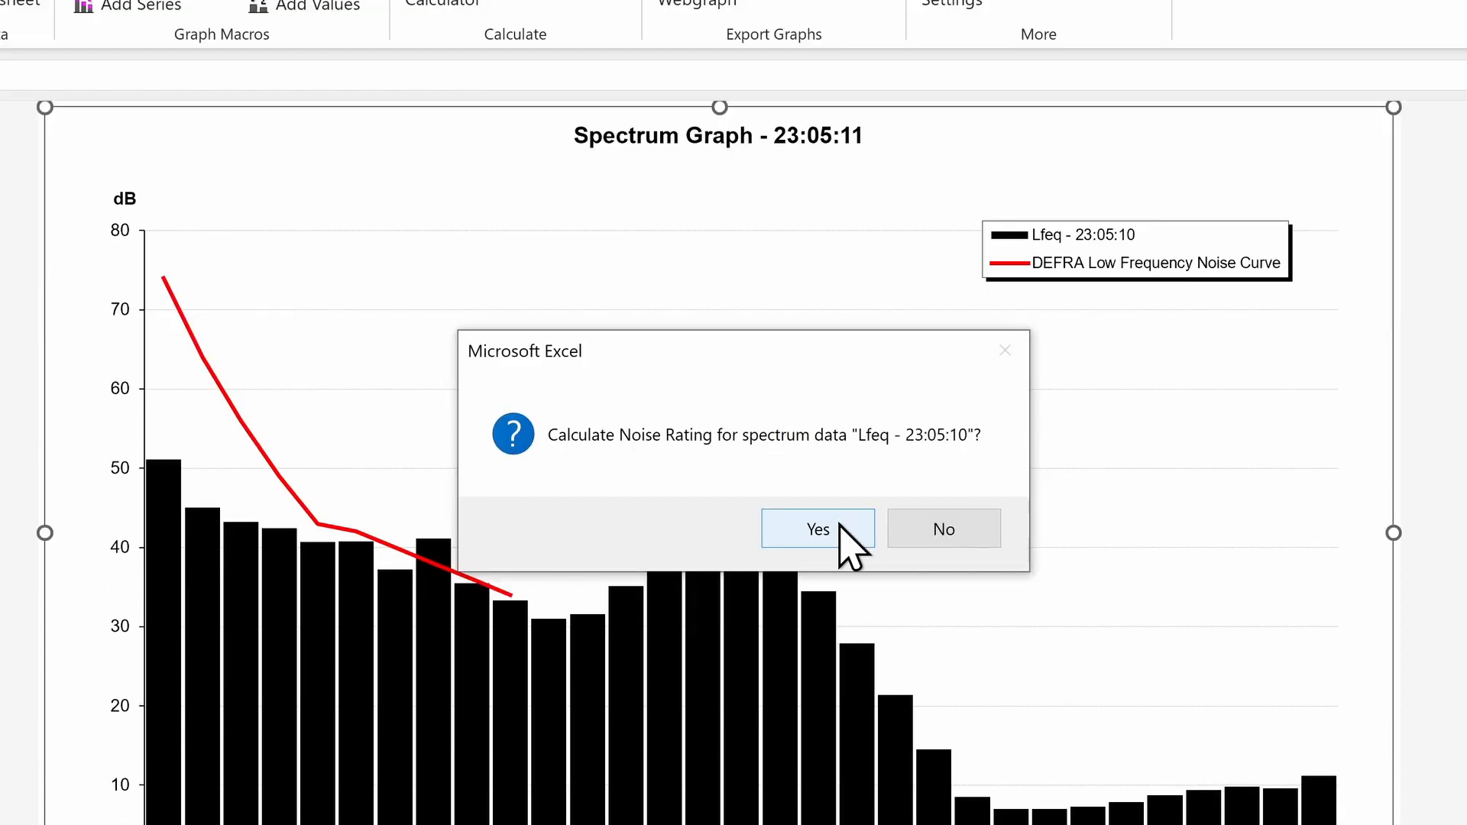
pyautogui.click(841, 527)
pyautogui.click(971, 531)
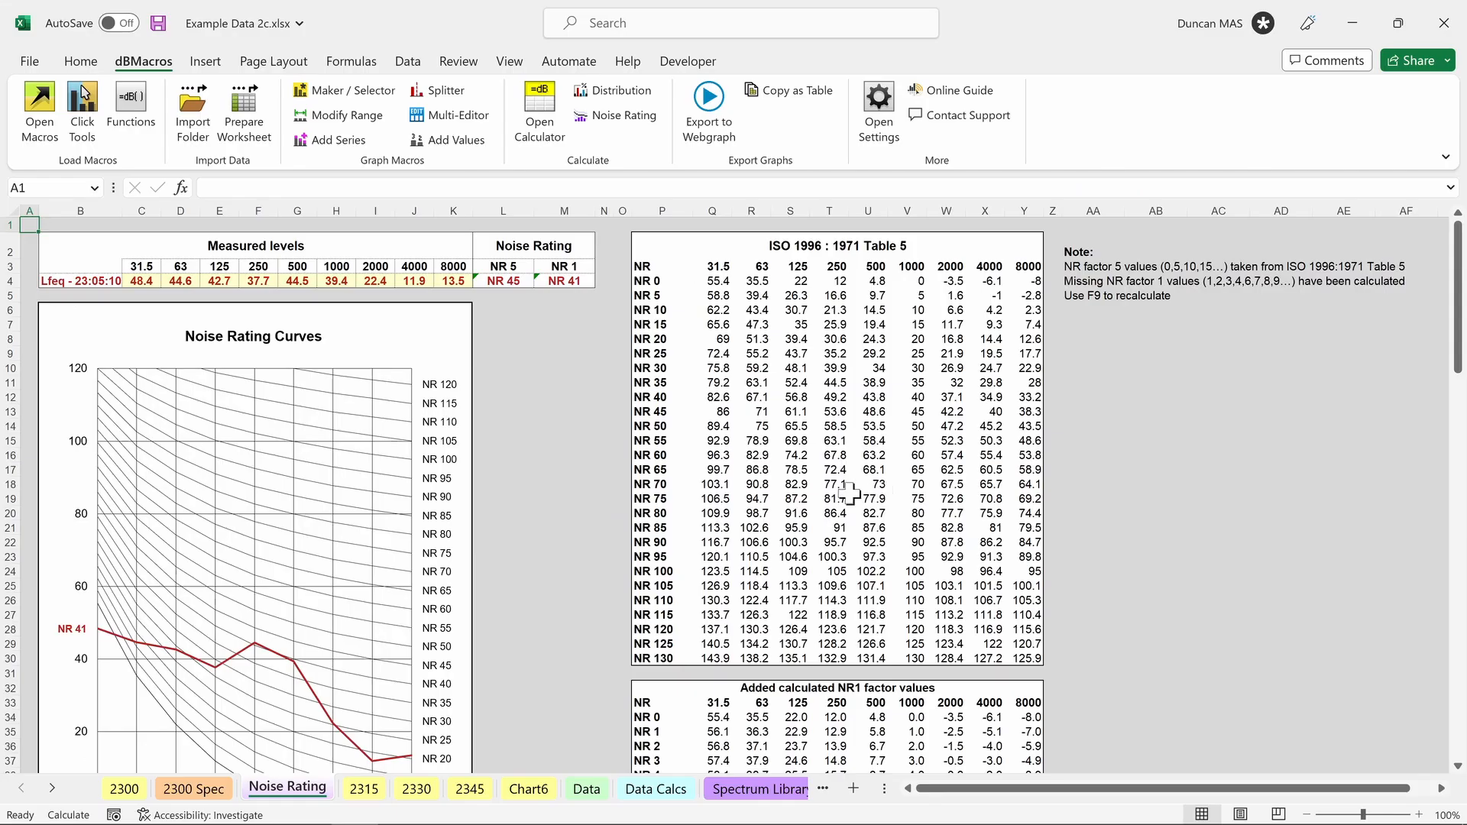
# Set the measured 31.5 Hz level in the Noise Rating table to 30 and recalculate the sheet
pyautogui.click(137, 281)
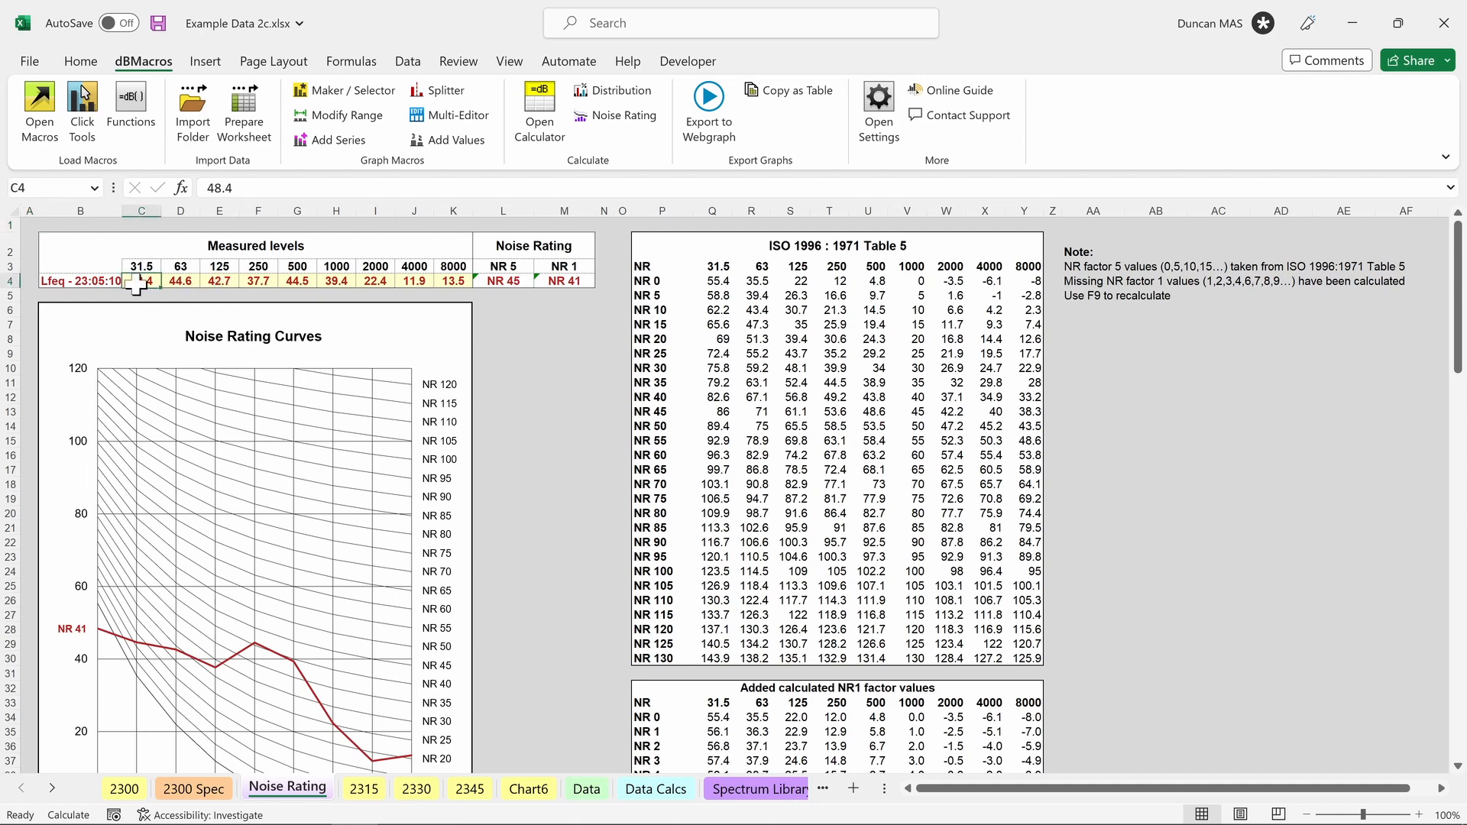
pyautogui.write('30')
pyautogui.press('Return')
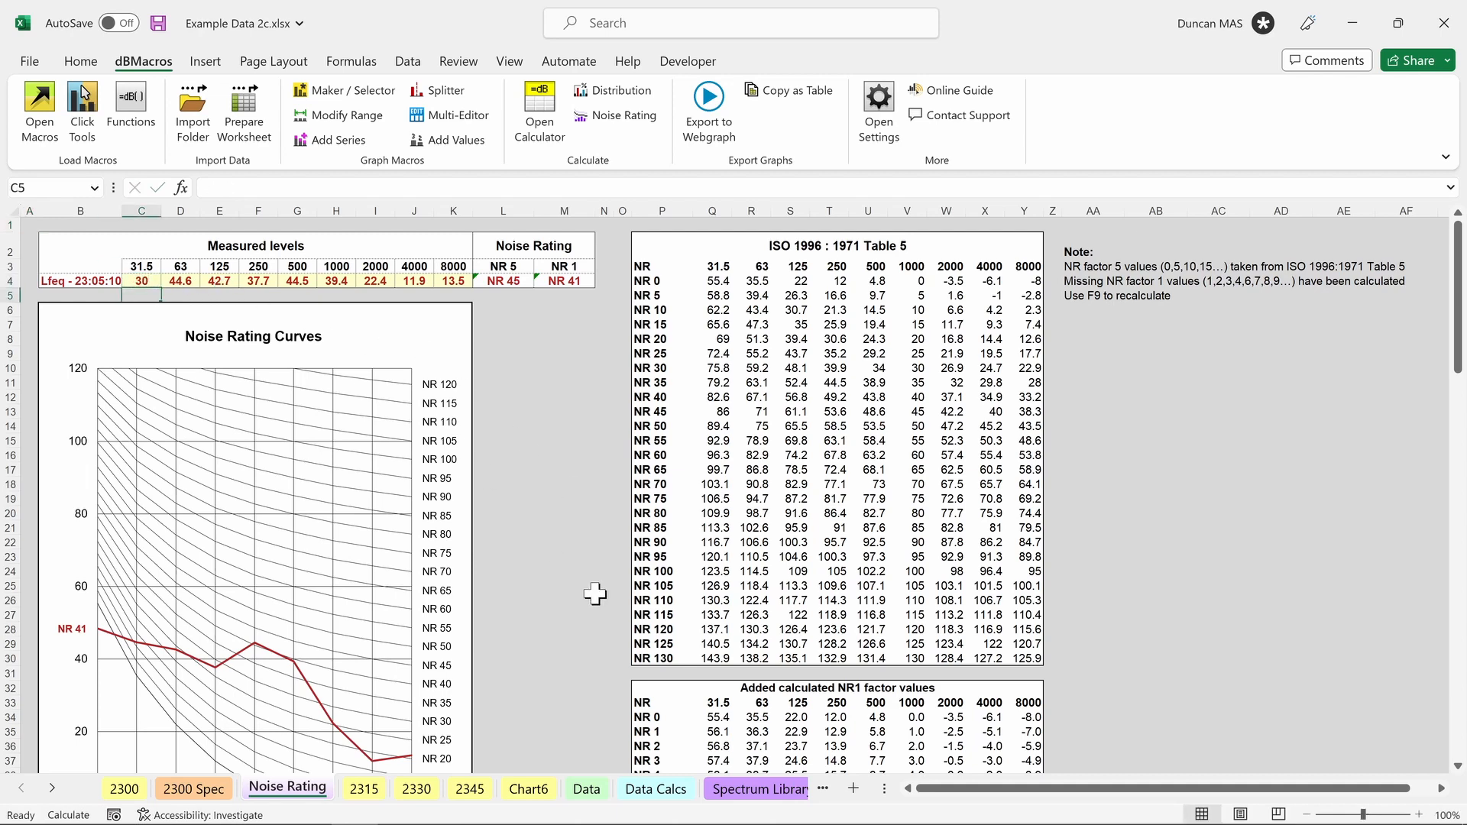
pyautogui.press('F9')
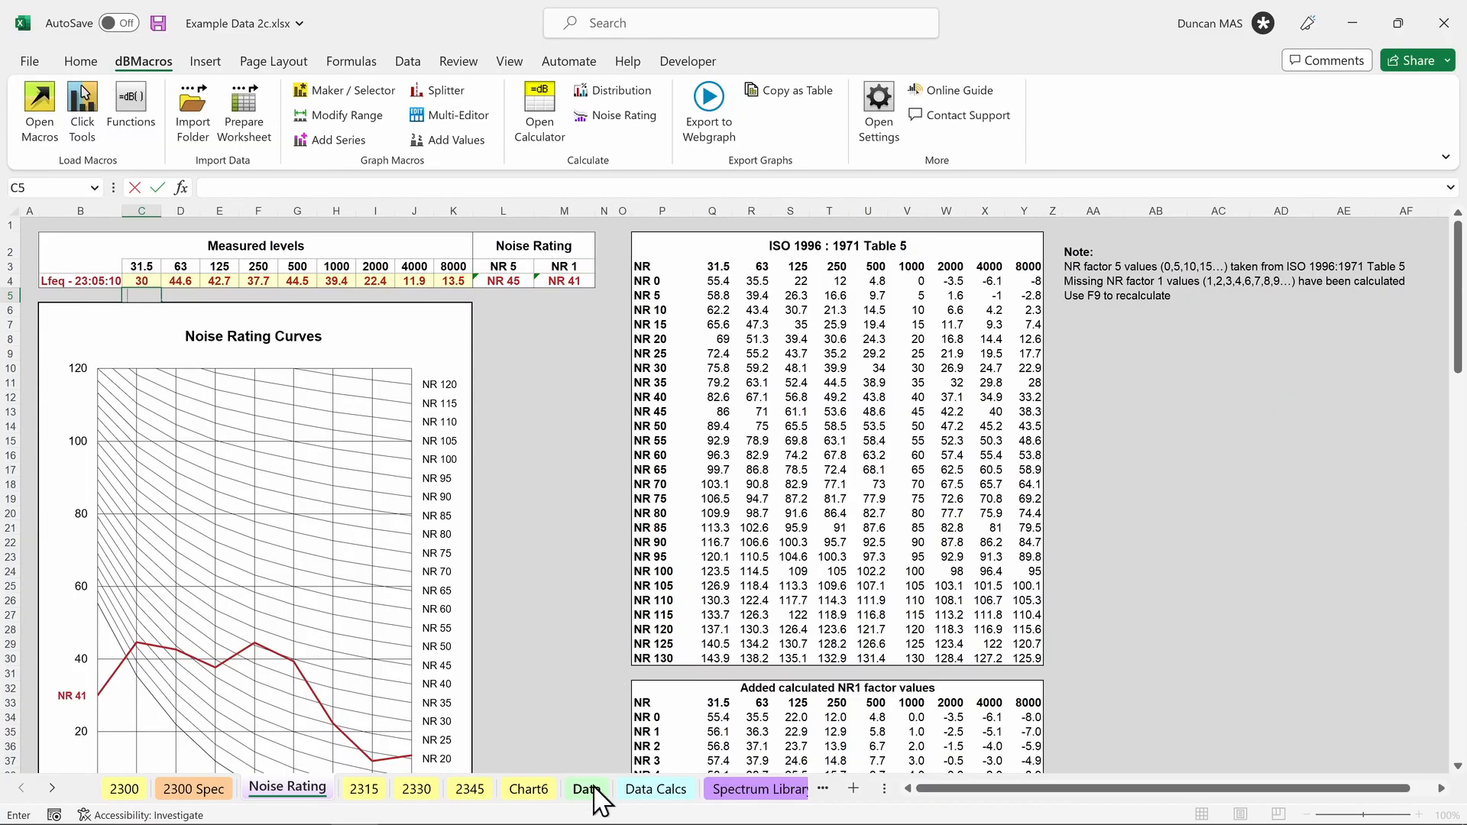
# Generate a distribution graph from the LAeq column of the Data sheet
pyautogui.click(589, 790)
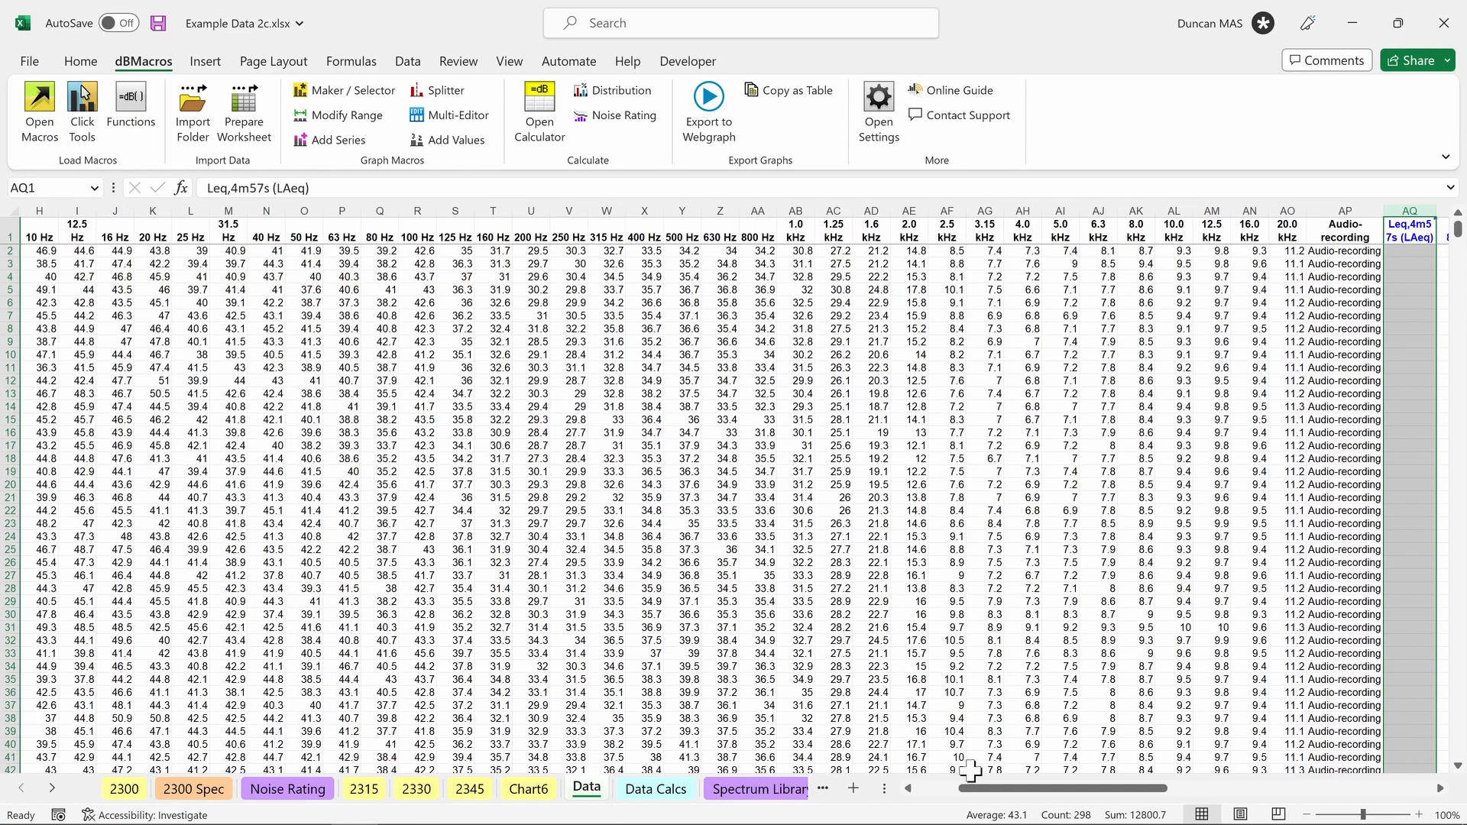
pyautogui.moveTo(1054, 790); pyautogui.dragTo(1009, 795)
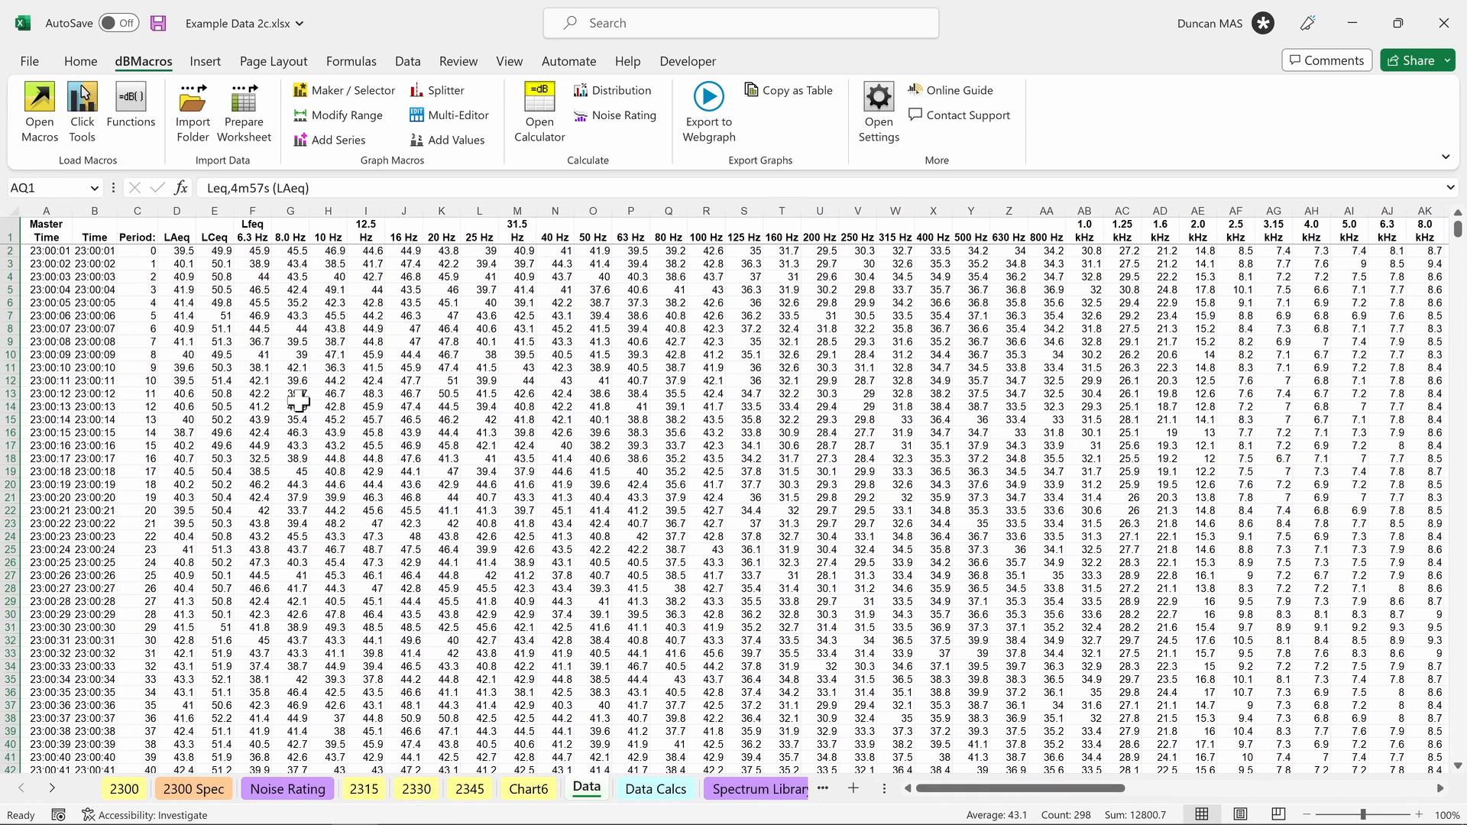
pyautogui.click(178, 206)
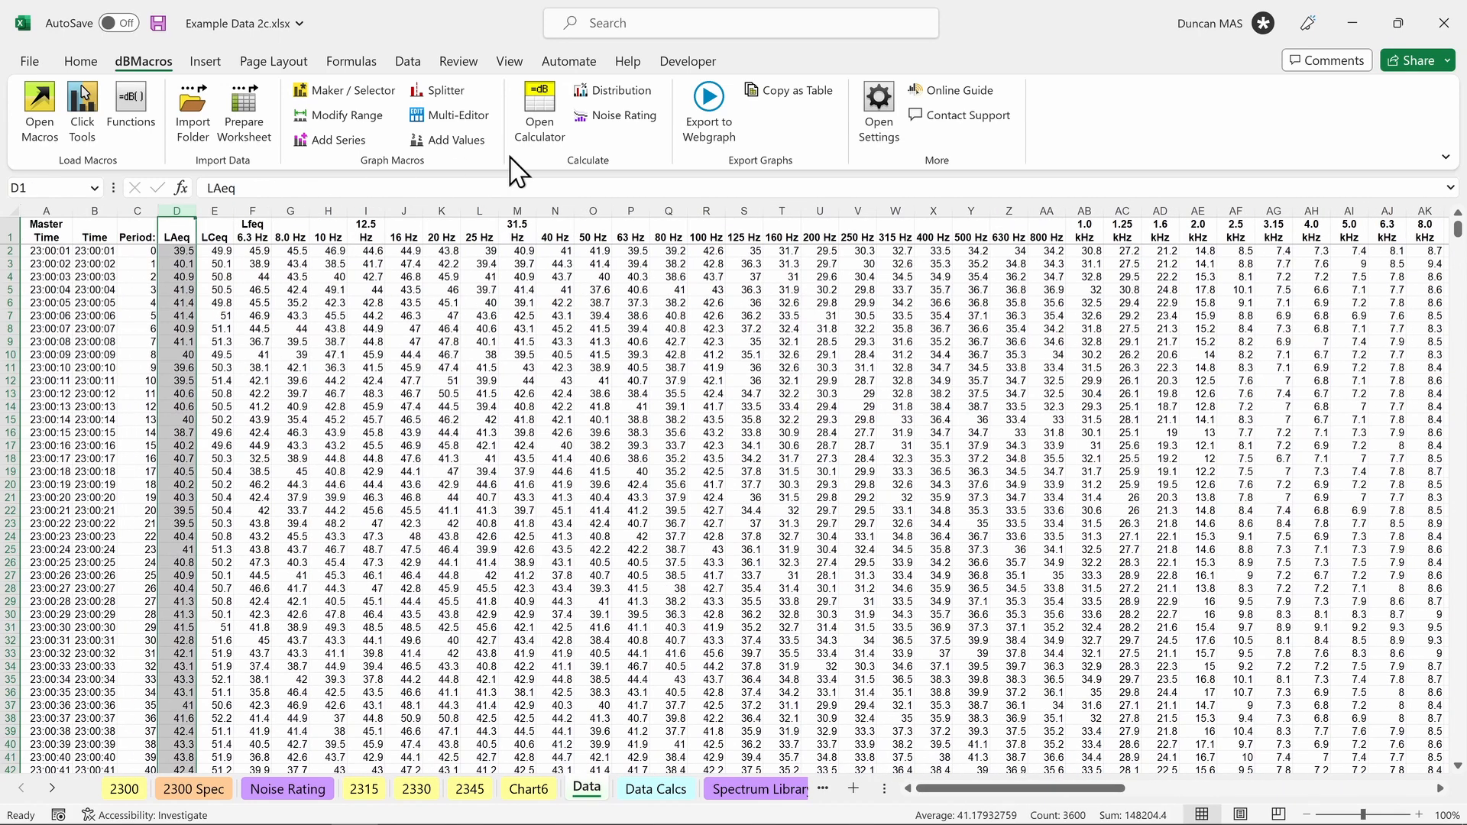
pyautogui.click(619, 90)
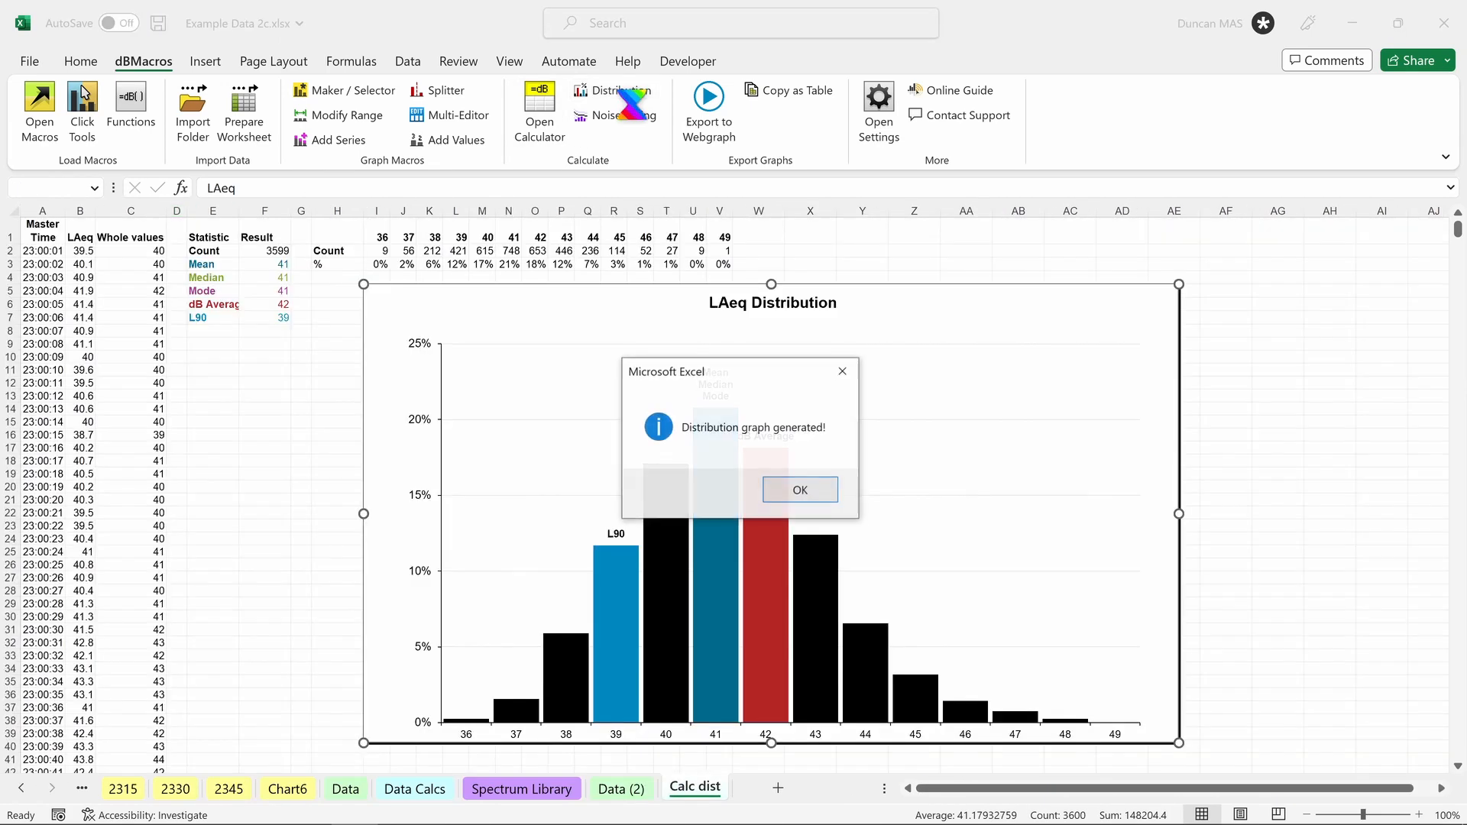
pyautogui.click(800, 492)
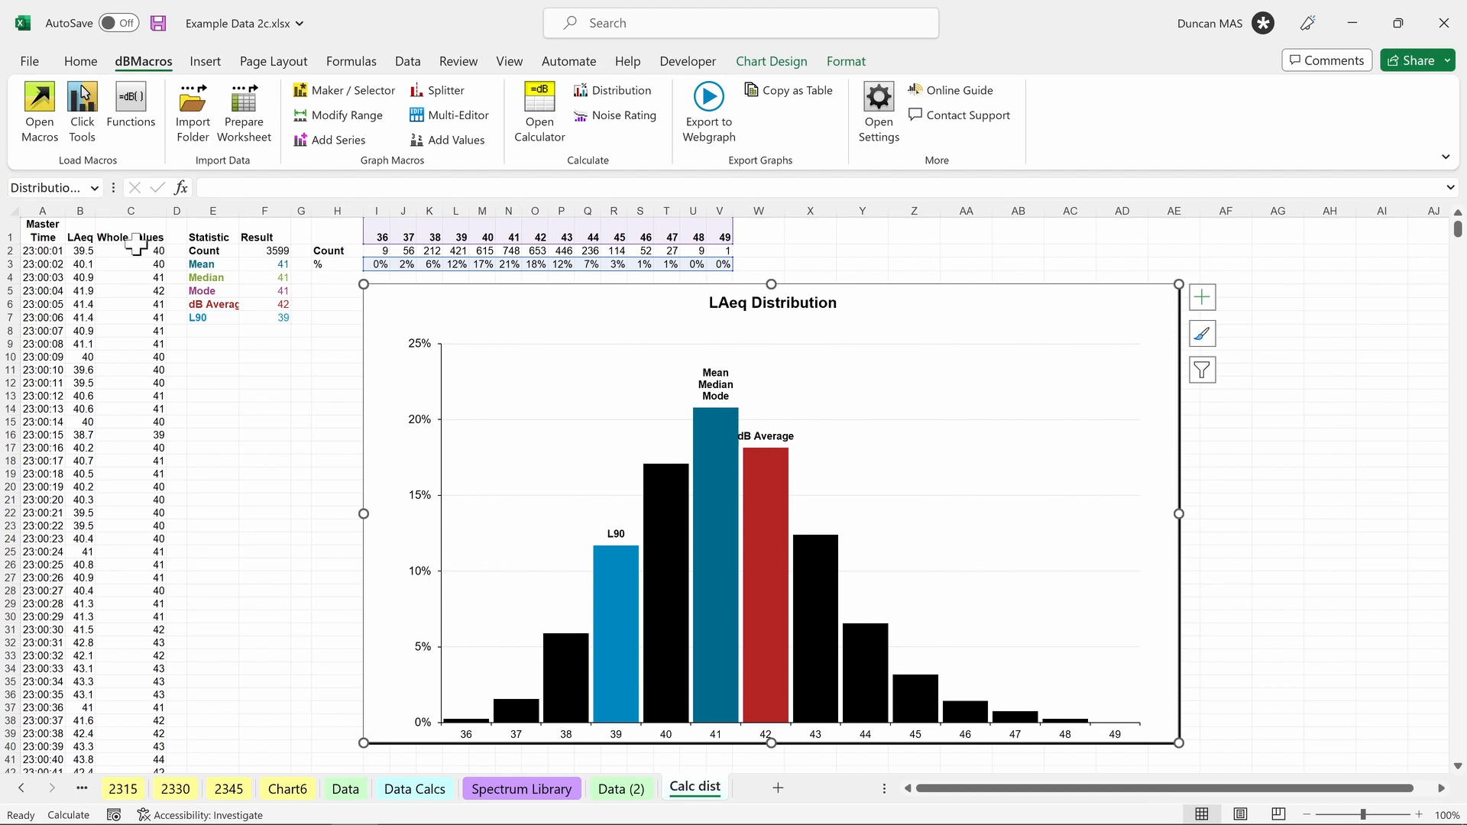
# Delete the dB Average and L90 rows from the distribution statistics table and run Distribution again to update the graph
pyautogui.moveTo(222, 315); pyautogui.dragTo(265, 304)
pyautogui.press('Delete')
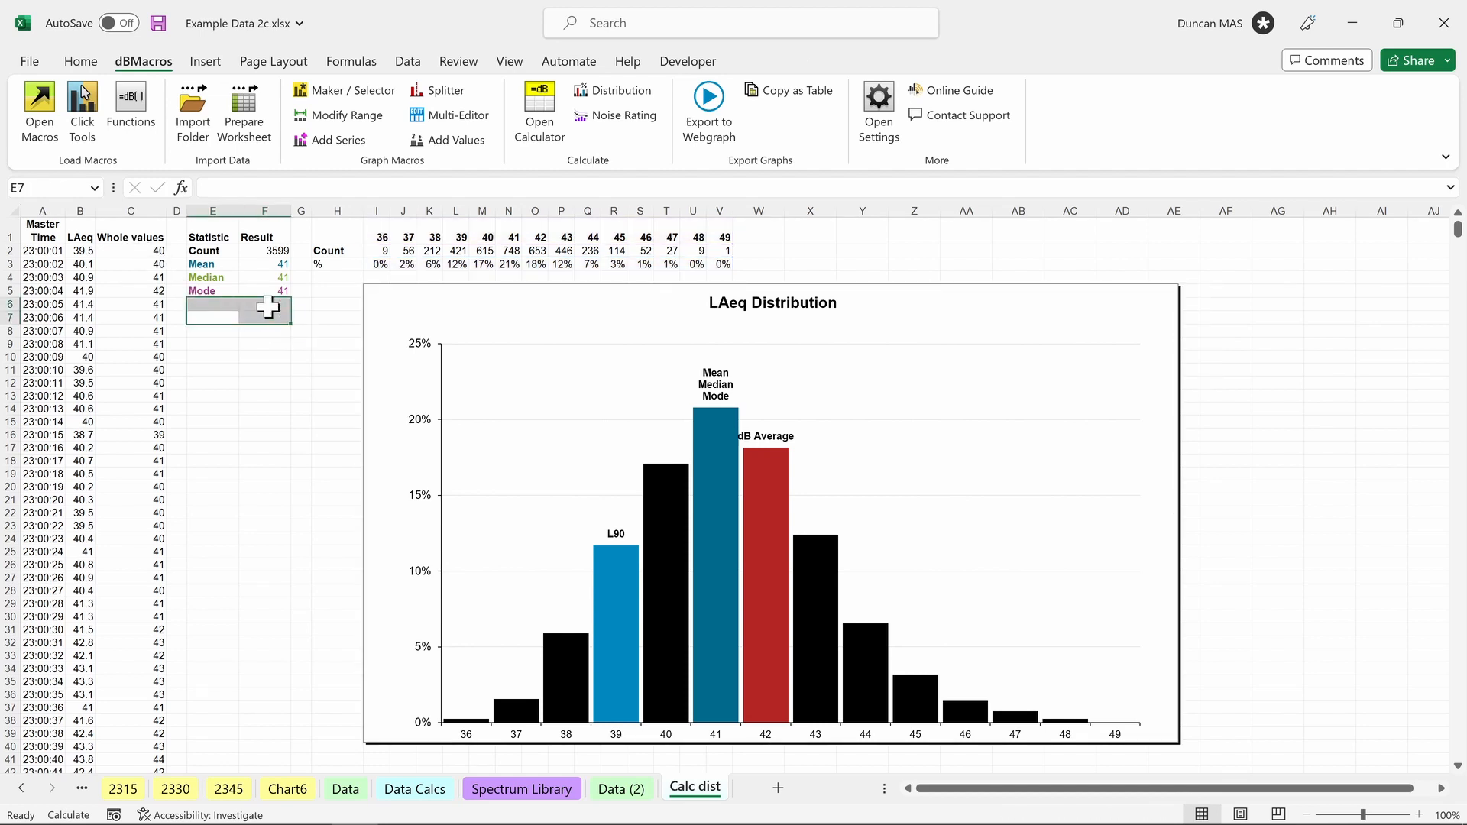
pyautogui.click(618, 93)
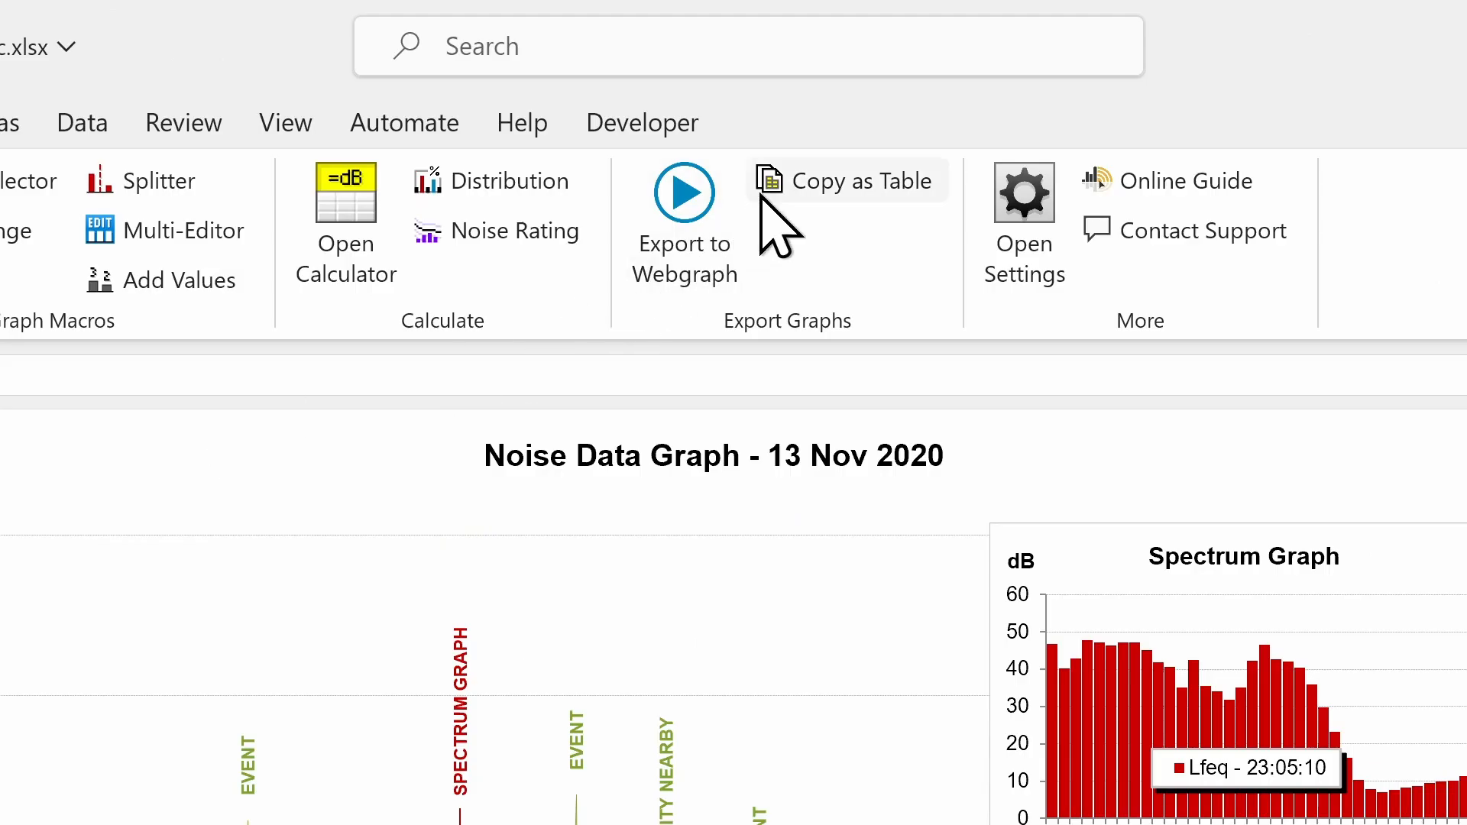
# Copy the noise data graph's data as a table and paste it at cell A1 of Sheet1 in Book2
pyautogui.click(803, 184)
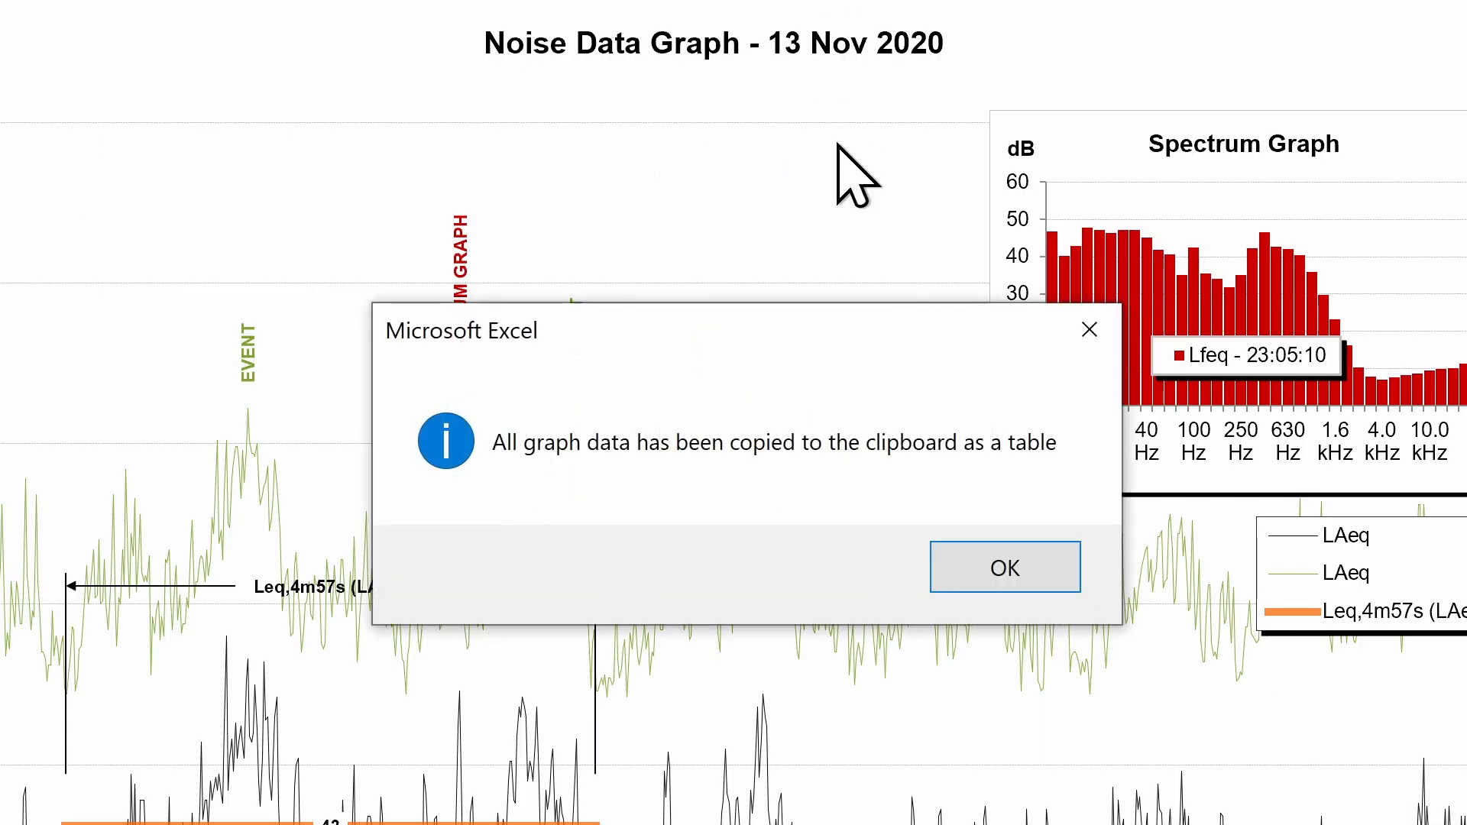
pyautogui.click(969, 568)
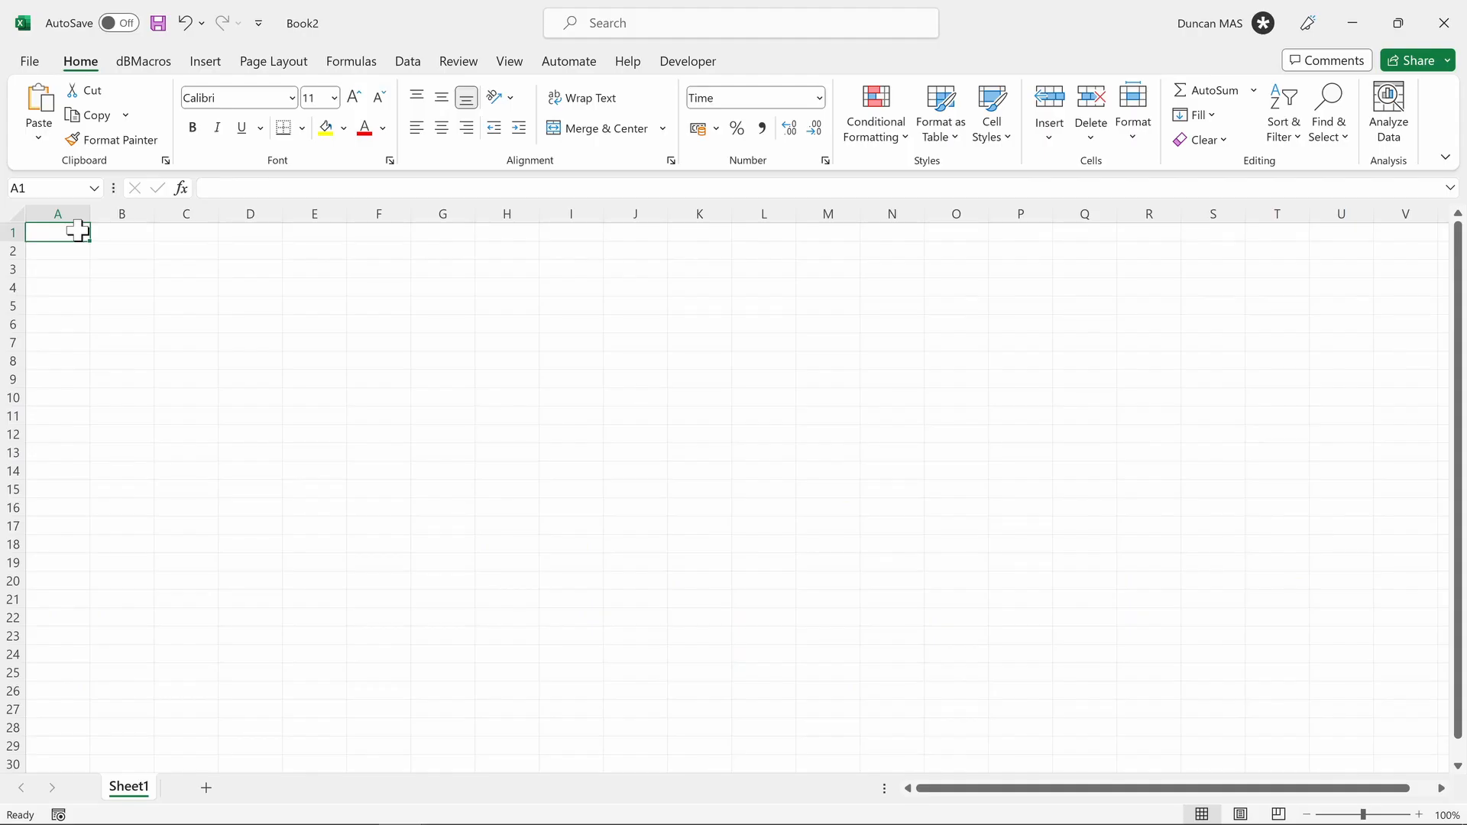
pyautogui.hotkey('ctrl', 'v')
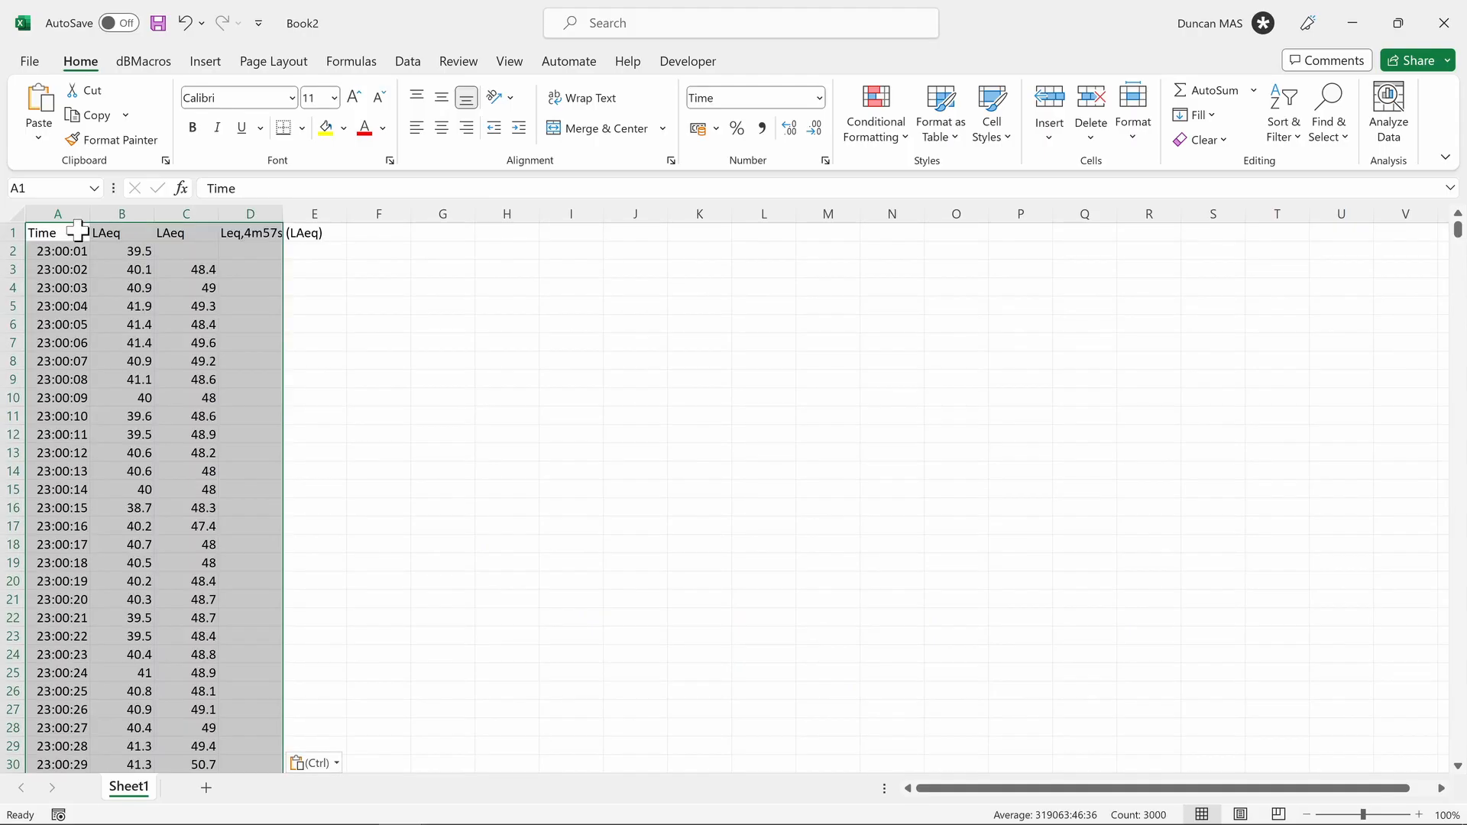